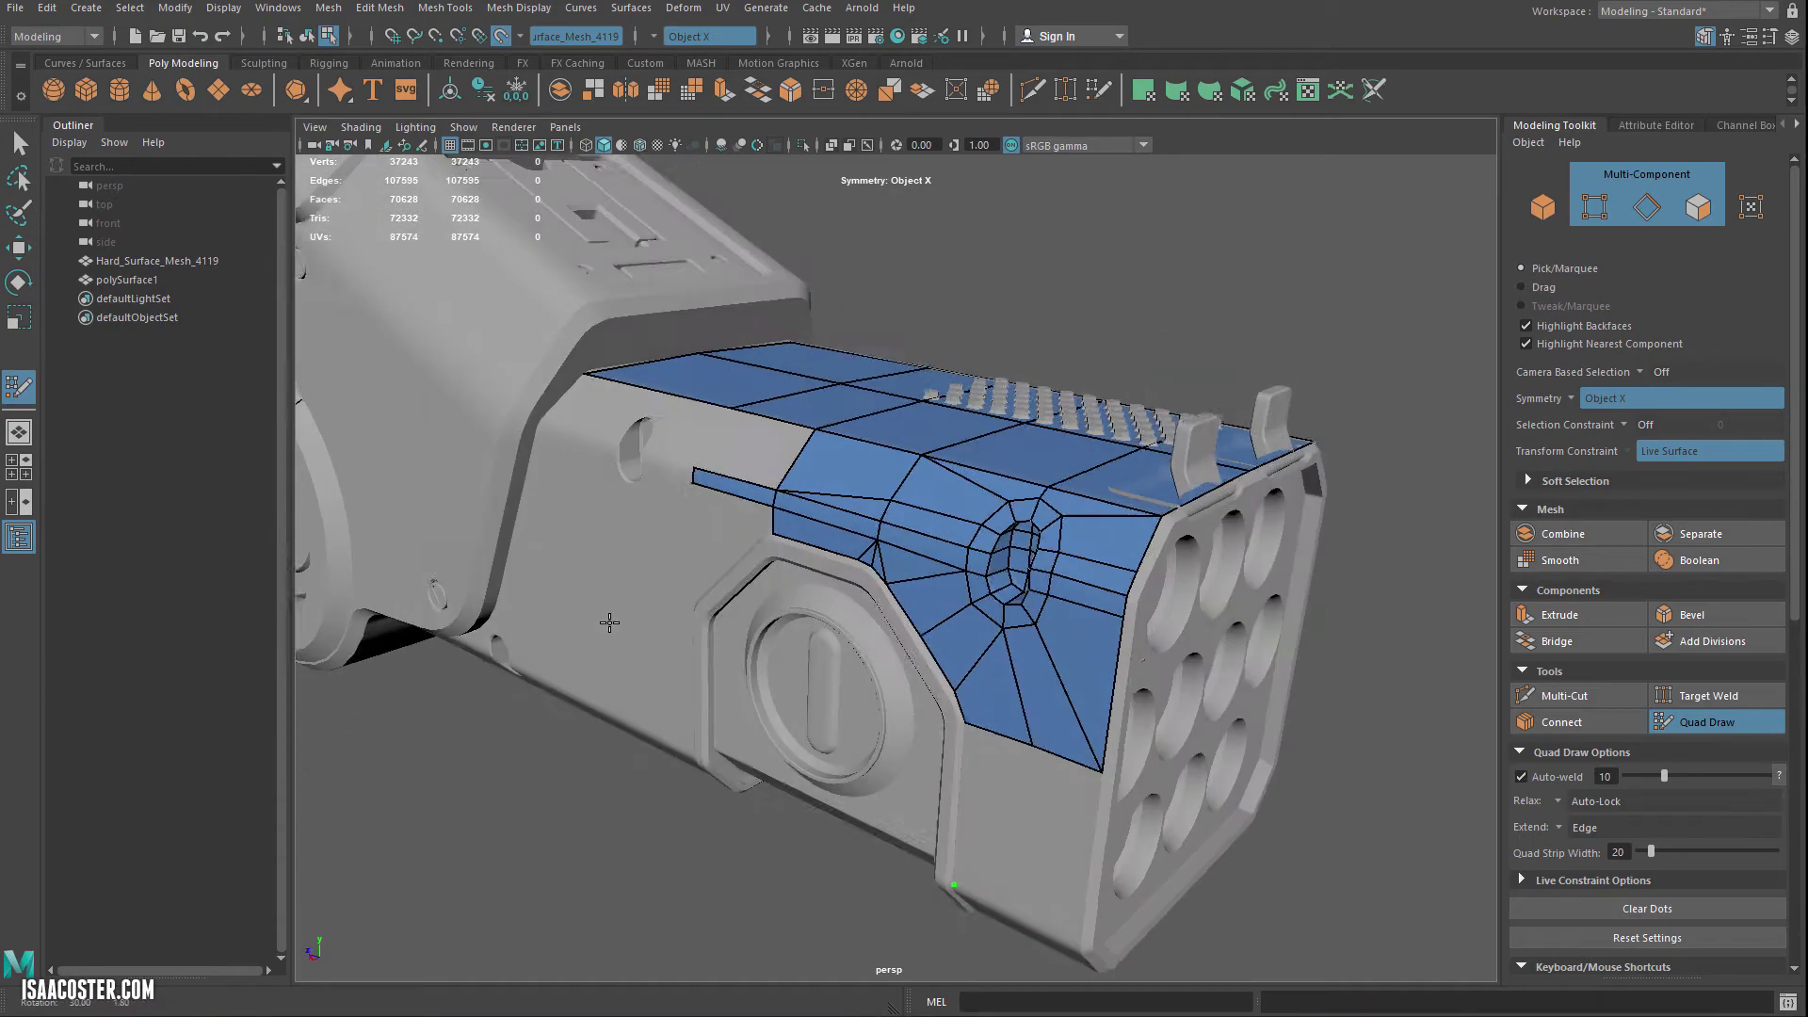
# Step: Examine the unfinished rear slot recess on the housing's side and compare it with the retopologized front slot
pyautogui.keyDown('alt'); pyautogui.moveTo(608, 622); pyautogui.dragTo(875, 675, button='right'); pyautogui.keyUp('alt')
pyautogui.keyDown('alt'); pyautogui.moveTo(875, 675); pyautogui.dragTo(753, 760); pyautogui.keyUp('alt')
pyautogui.keyDown('alt'); pyautogui.moveTo(518, 494); pyautogui.dragTo(622, 547, button='right'); pyautogui.keyUp('alt')
pyautogui.keyDown('alt'); pyautogui.moveTo(621, 546); pyautogui.dragTo(802, 698, button='middle'); pyautogui.keyUp('alt')
pyautogui.keyDown('alt'); pyautogui.moveTo(801, 698); pyautogui.dragTo(932, 754, button='right'); pyautogui.keyUp('alt')
pyautogui.keyDown('alt'); pyautogui.moveTo(932, 753); pyautogui.dragTo(811, 671, button='middle'); pyautogui.keyUp('alt')
pyautogui.moveTo(811, 671)
pyautogui.keyDown('alt'); pyautogui.mouseDown(button='right')
pyautogui.moveTo(819, 697)
pyautogui.moveTo(811, 647)
pyautogui.mouseUp(button='right'); pyautogui.keyUp('alt')
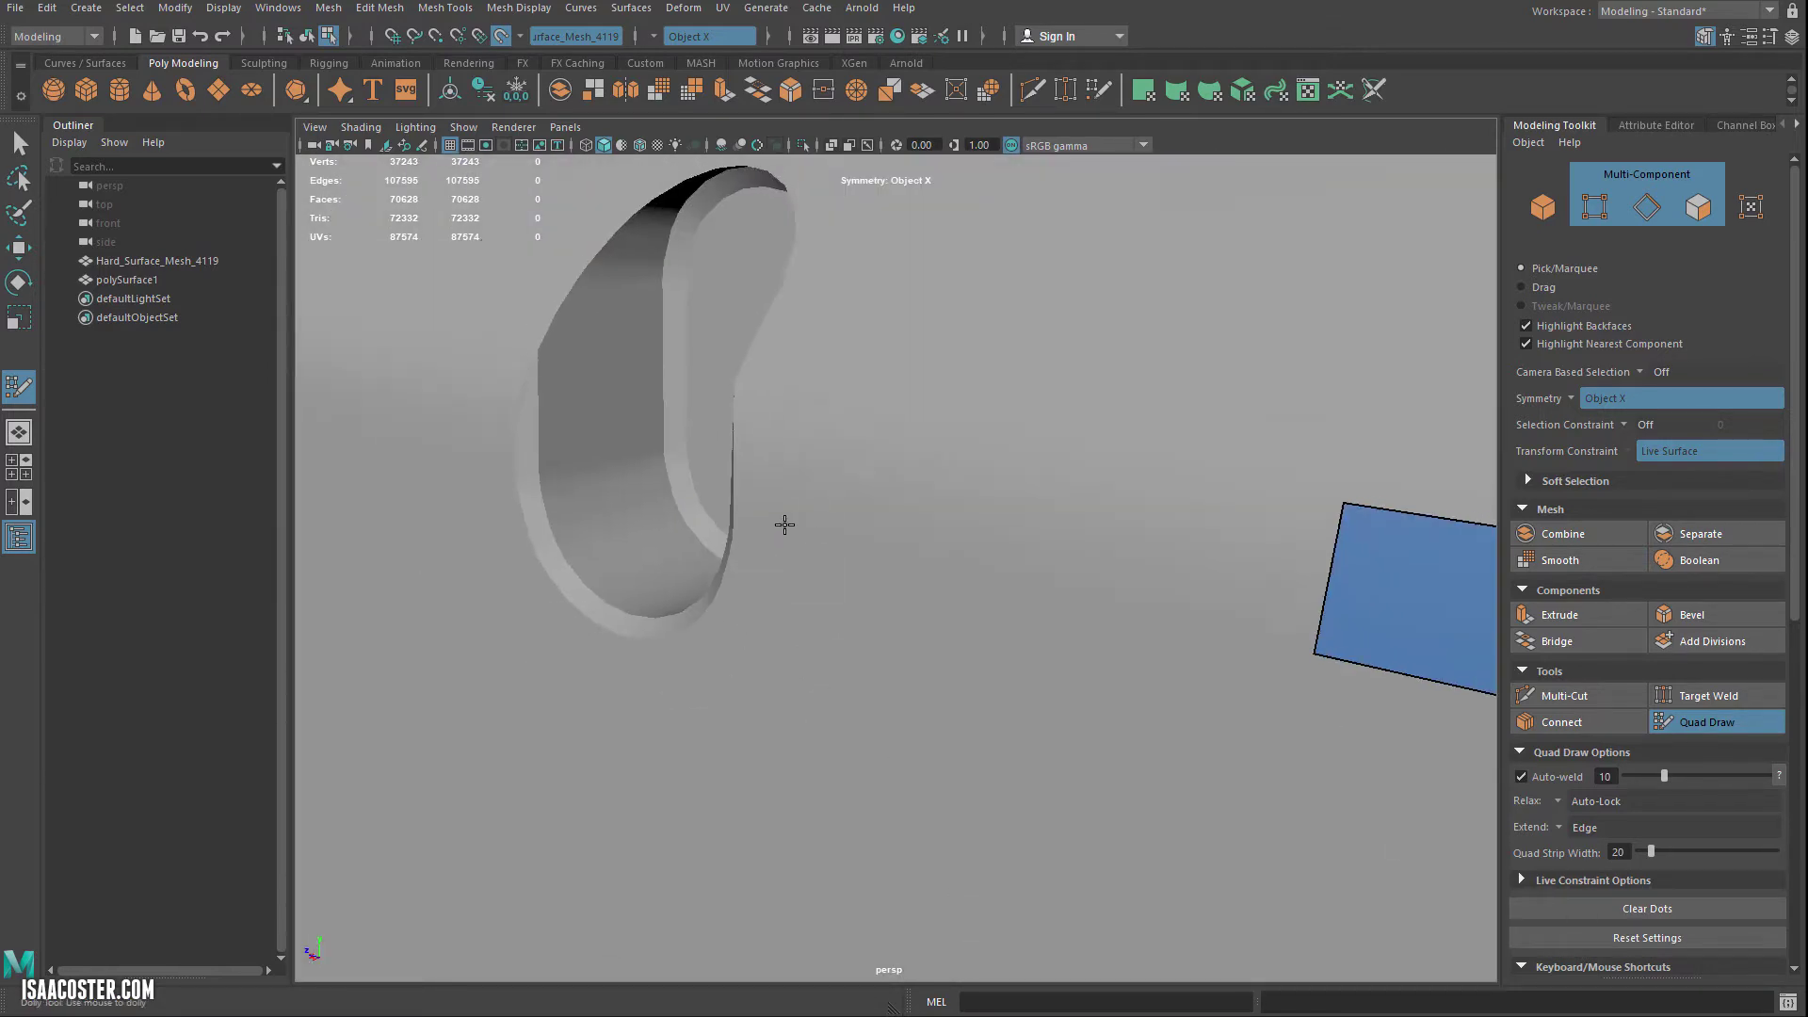
pyautogui.keyDown('alt'); pyautogui.moveTo(895, 696); pyautogui.dragTo(750, 528, button='right'); pyautogui.keyUp('alt')
pyautogui.keyDown('alt'); pyautogui.moveTo(871, 629); pyautogui.dragTo(779, 525, button='right'); pyautogui.keyUp('alt')
pyautogui.keyDown('alt'); pyautogui.moveTo(779, 525); pyautogui.dragTo(953, 581); pyautogui.keyUp('alt')
pyautogui.moveTo(953, 581)
pyautogui.keyDown('alt'); pyautogui.mouseDown(button='right')
pyautogui.moveTo(937, 565)
pyautogui.moveTo(1134, 686)
pyautogui.mouseUp(button='right'); pyautogui.keyUp('alt')
pyautogui.moveTo(1134, 686)
pyautogui.keyDown('alt'); pyautogui.mouseDown()
pyautogui.moveTo(918, 646)
pyautogui.moveTo(970, 606)
pyautogui.mouseUp(); pyautogui.keyUp('alt')
pyautogui.keyDown('alt'); pyautogui.moveTo(969, 605); pyautogui.dragTo(757, 622, button='middle'); pyautogui.keyUp('alt')
pyautogui.keyDown('alt'); pyautogui.moveTo(757, 623); pyautogui.dragTo(1228, 565); pyautogui.keyUp('alt')
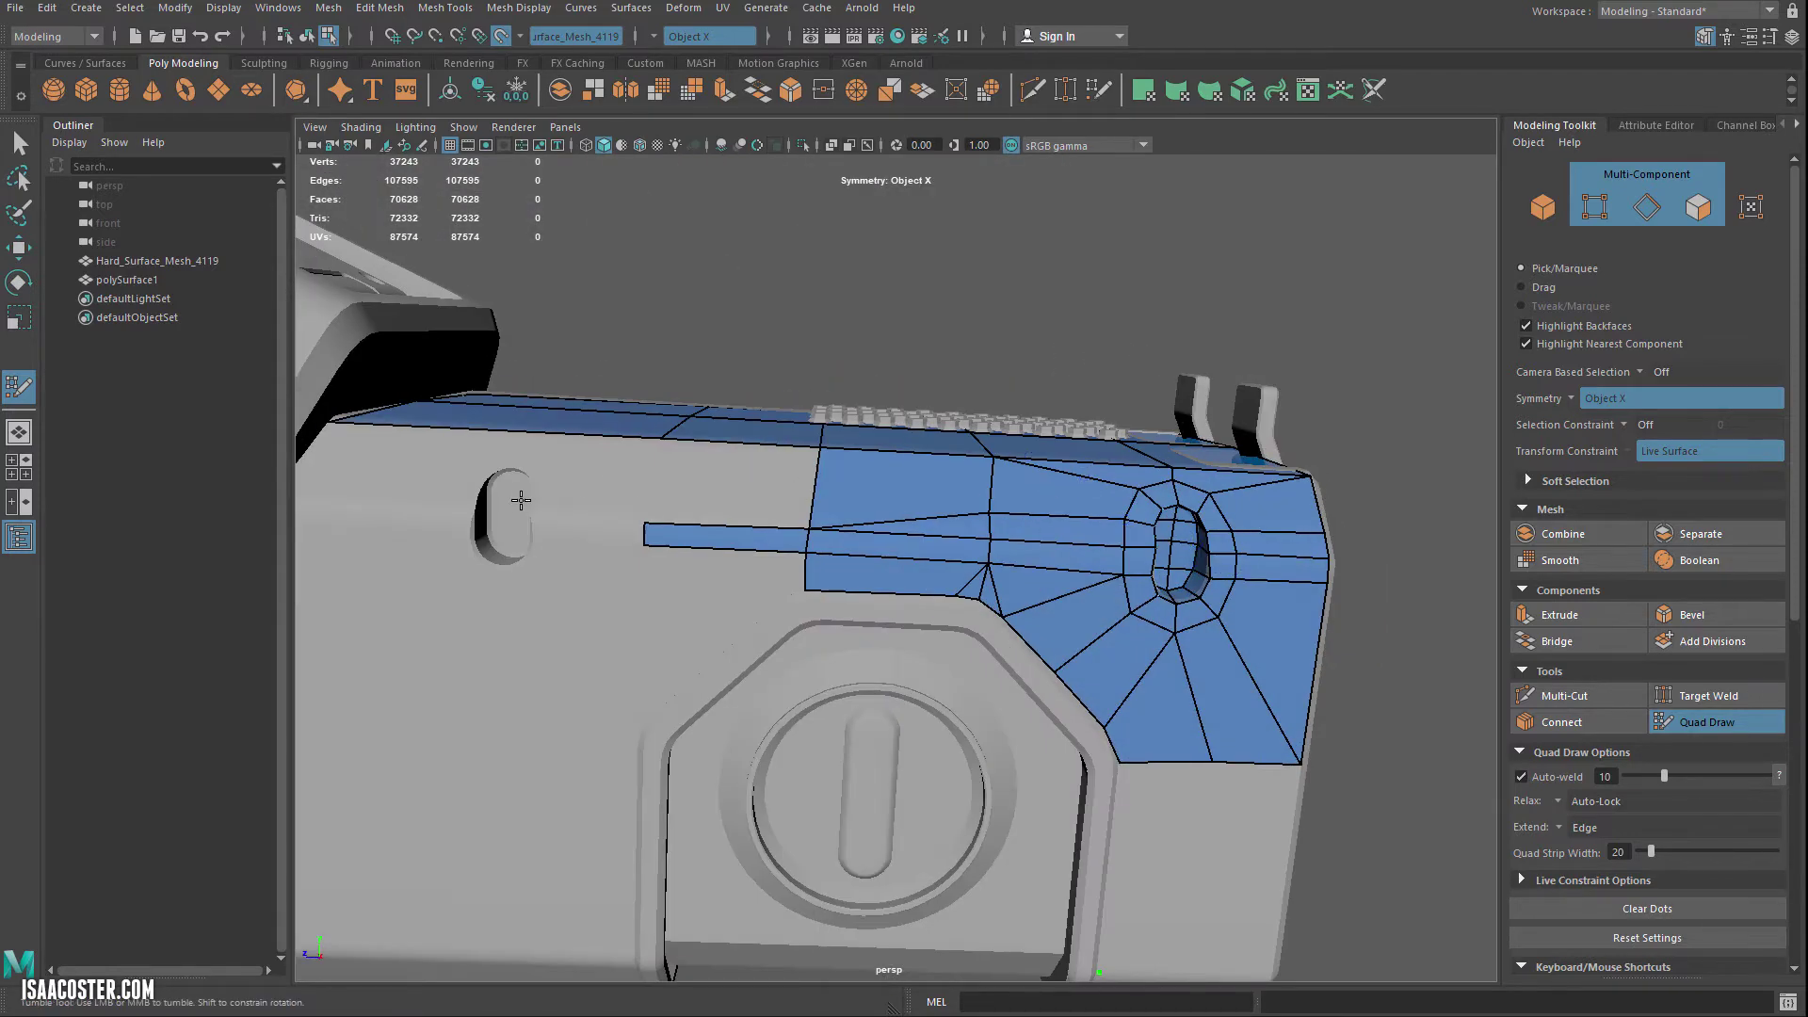
pyautogui.keyDown('alt'); pyautogui.moveTo(640, 564); pyautogui.dragTo(712, 580); pyautogui.keyUp('alt')
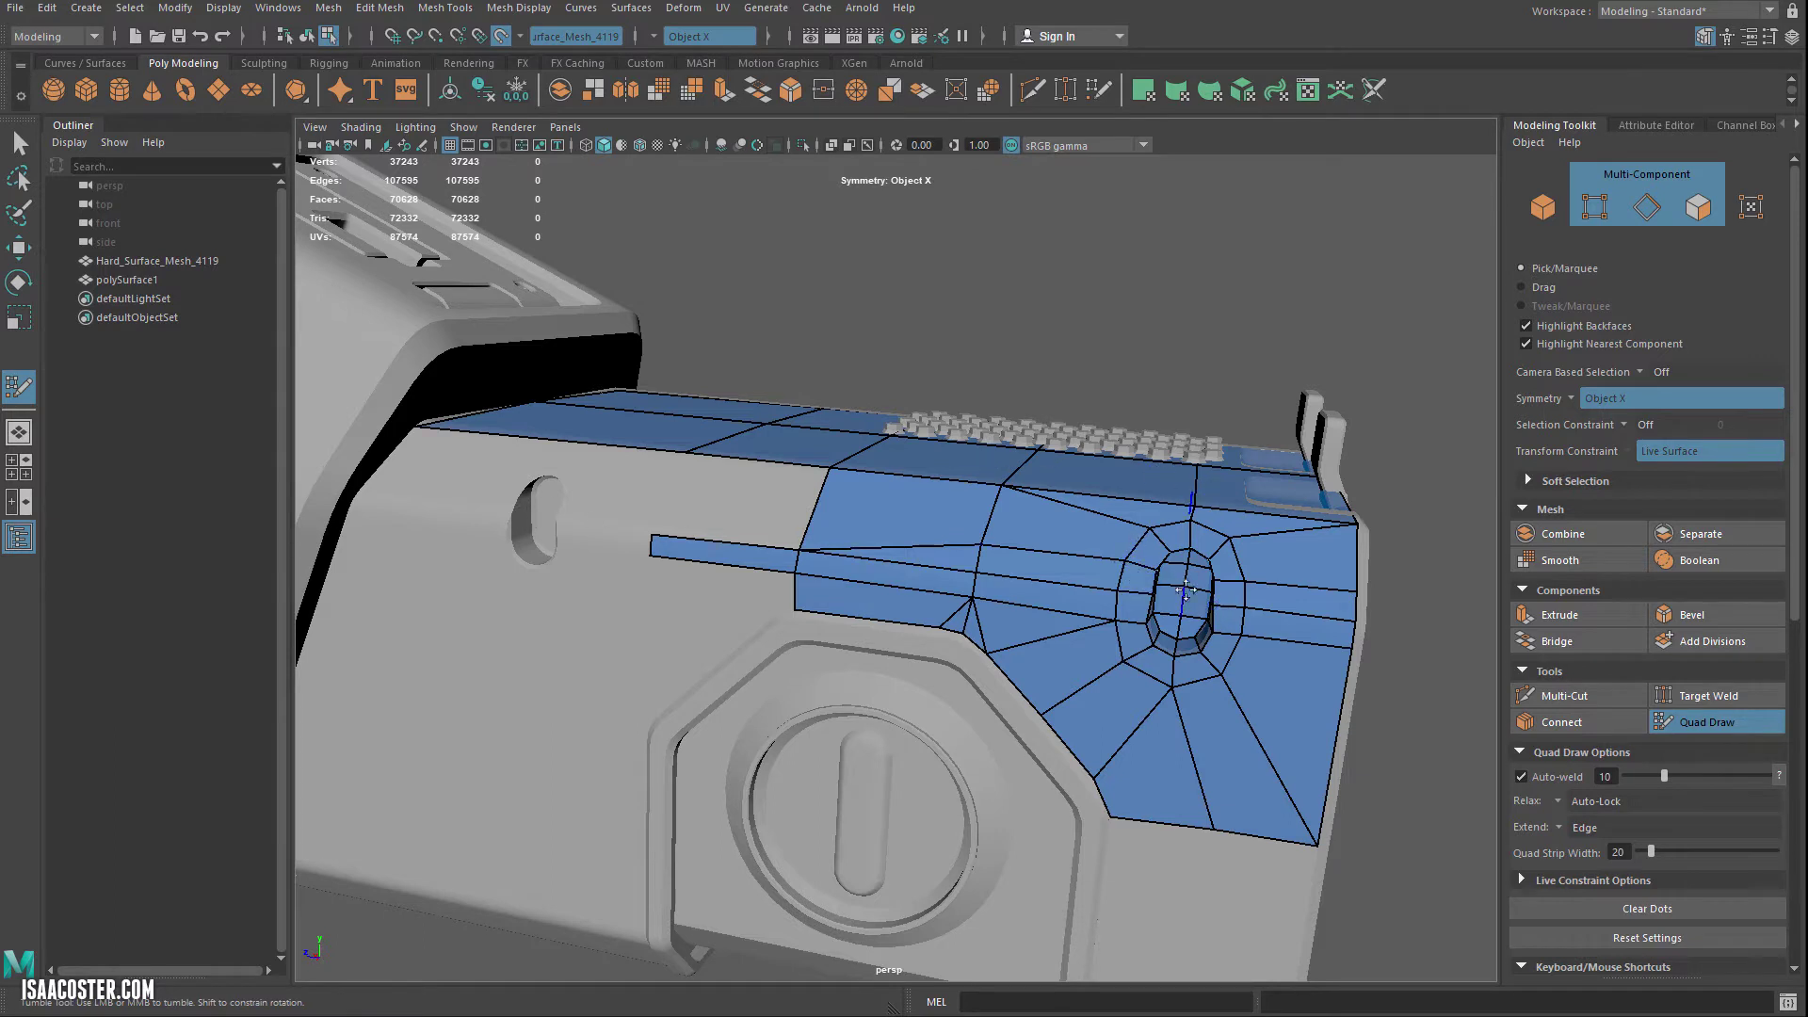
# Step: Switch from Quad Draw to object selection and hide every object except the retopology mesh
pyautogui.click(1706, 721)
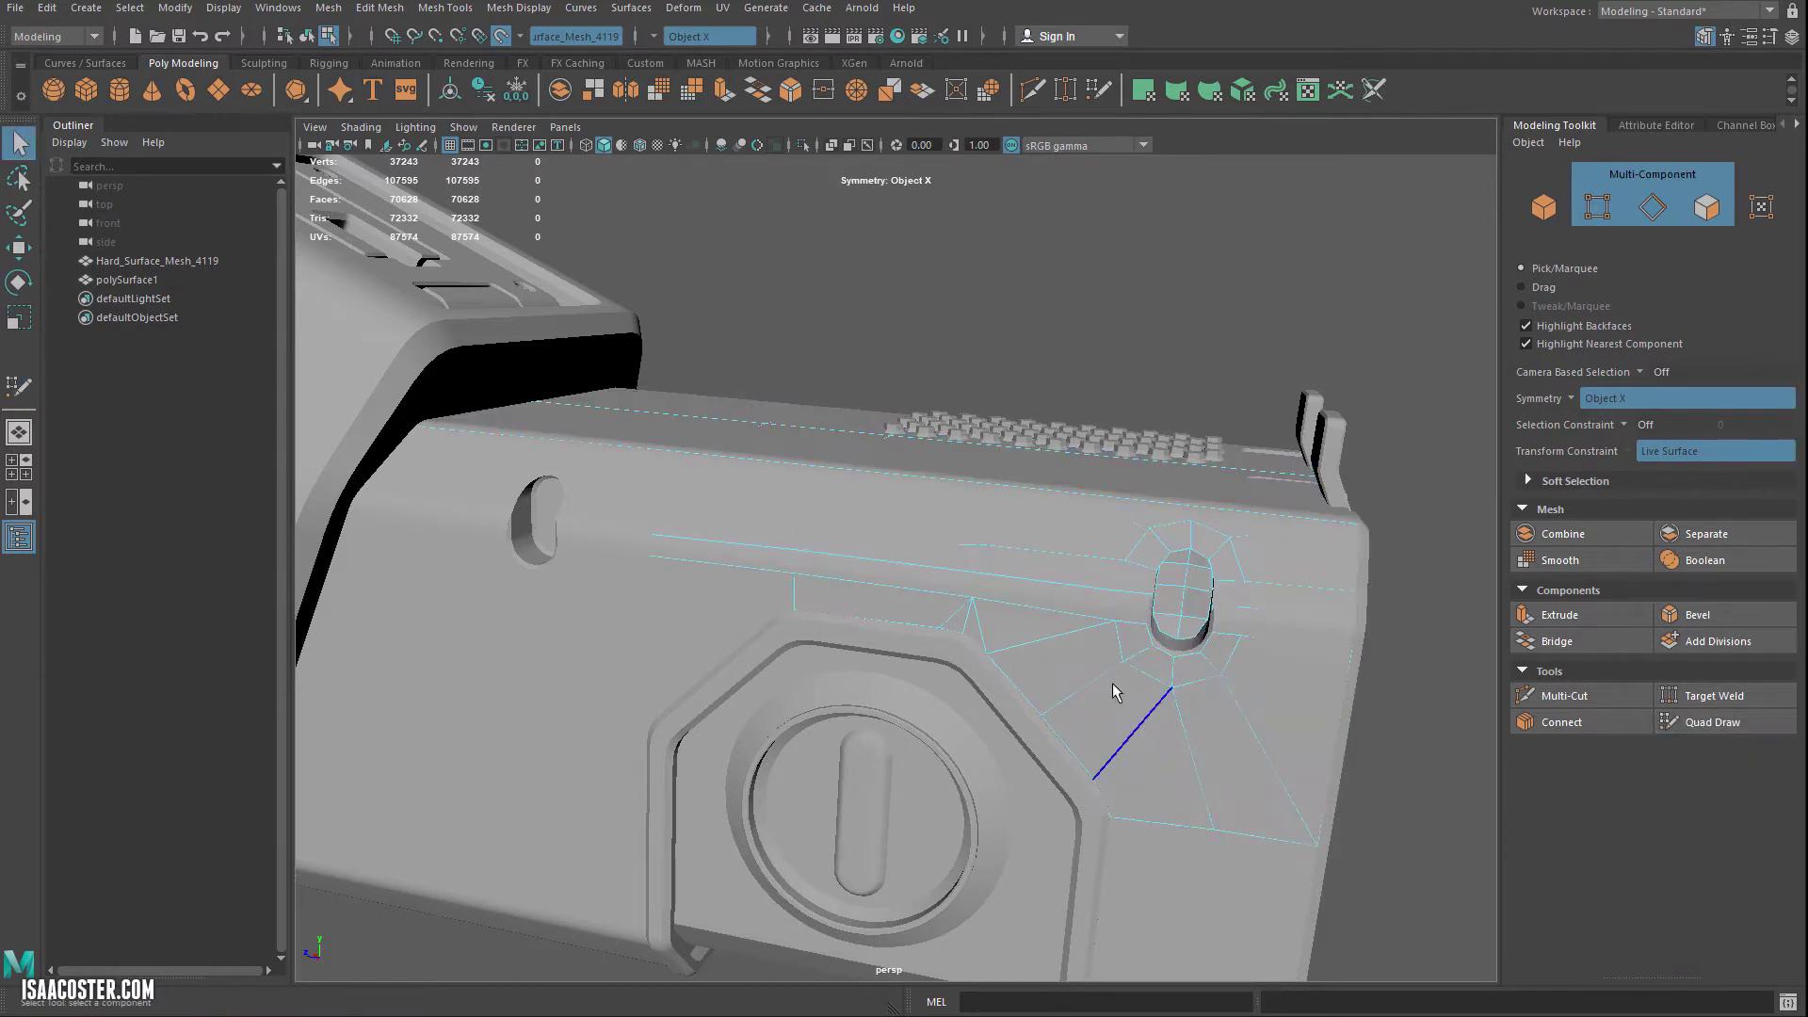
pyautogui.press('F8')
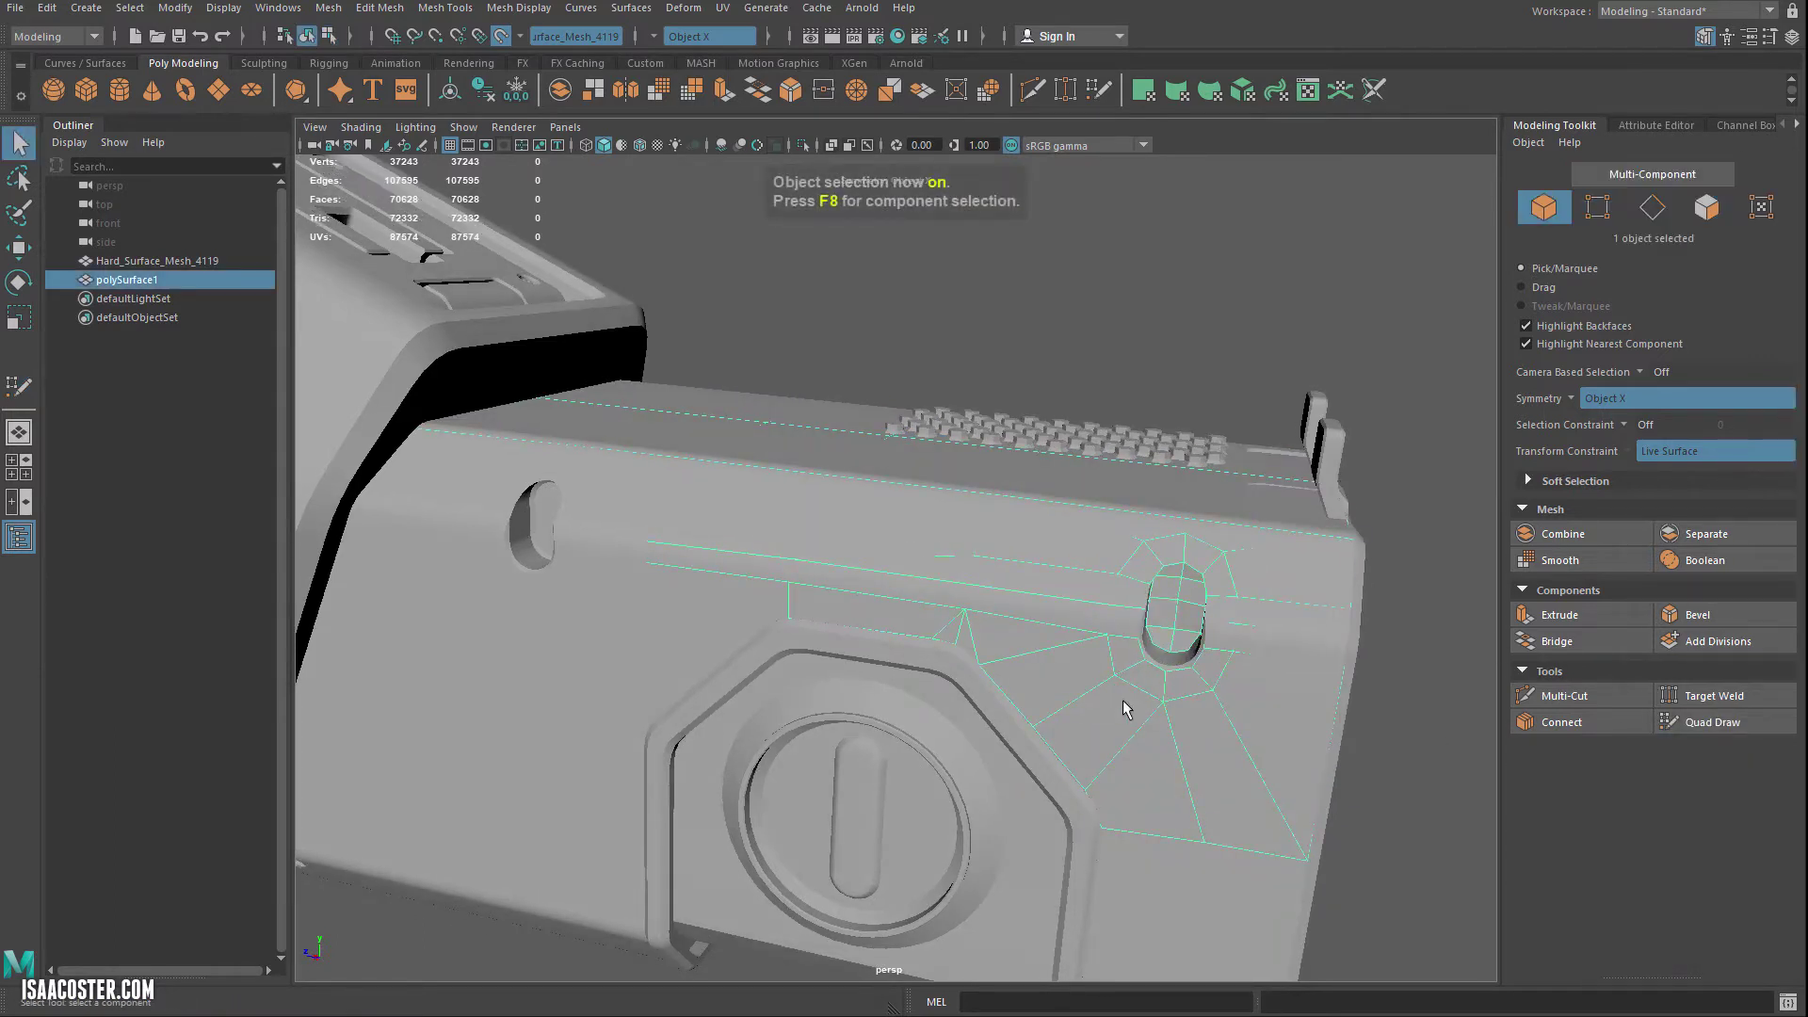
pyautogui.click(223, 7)
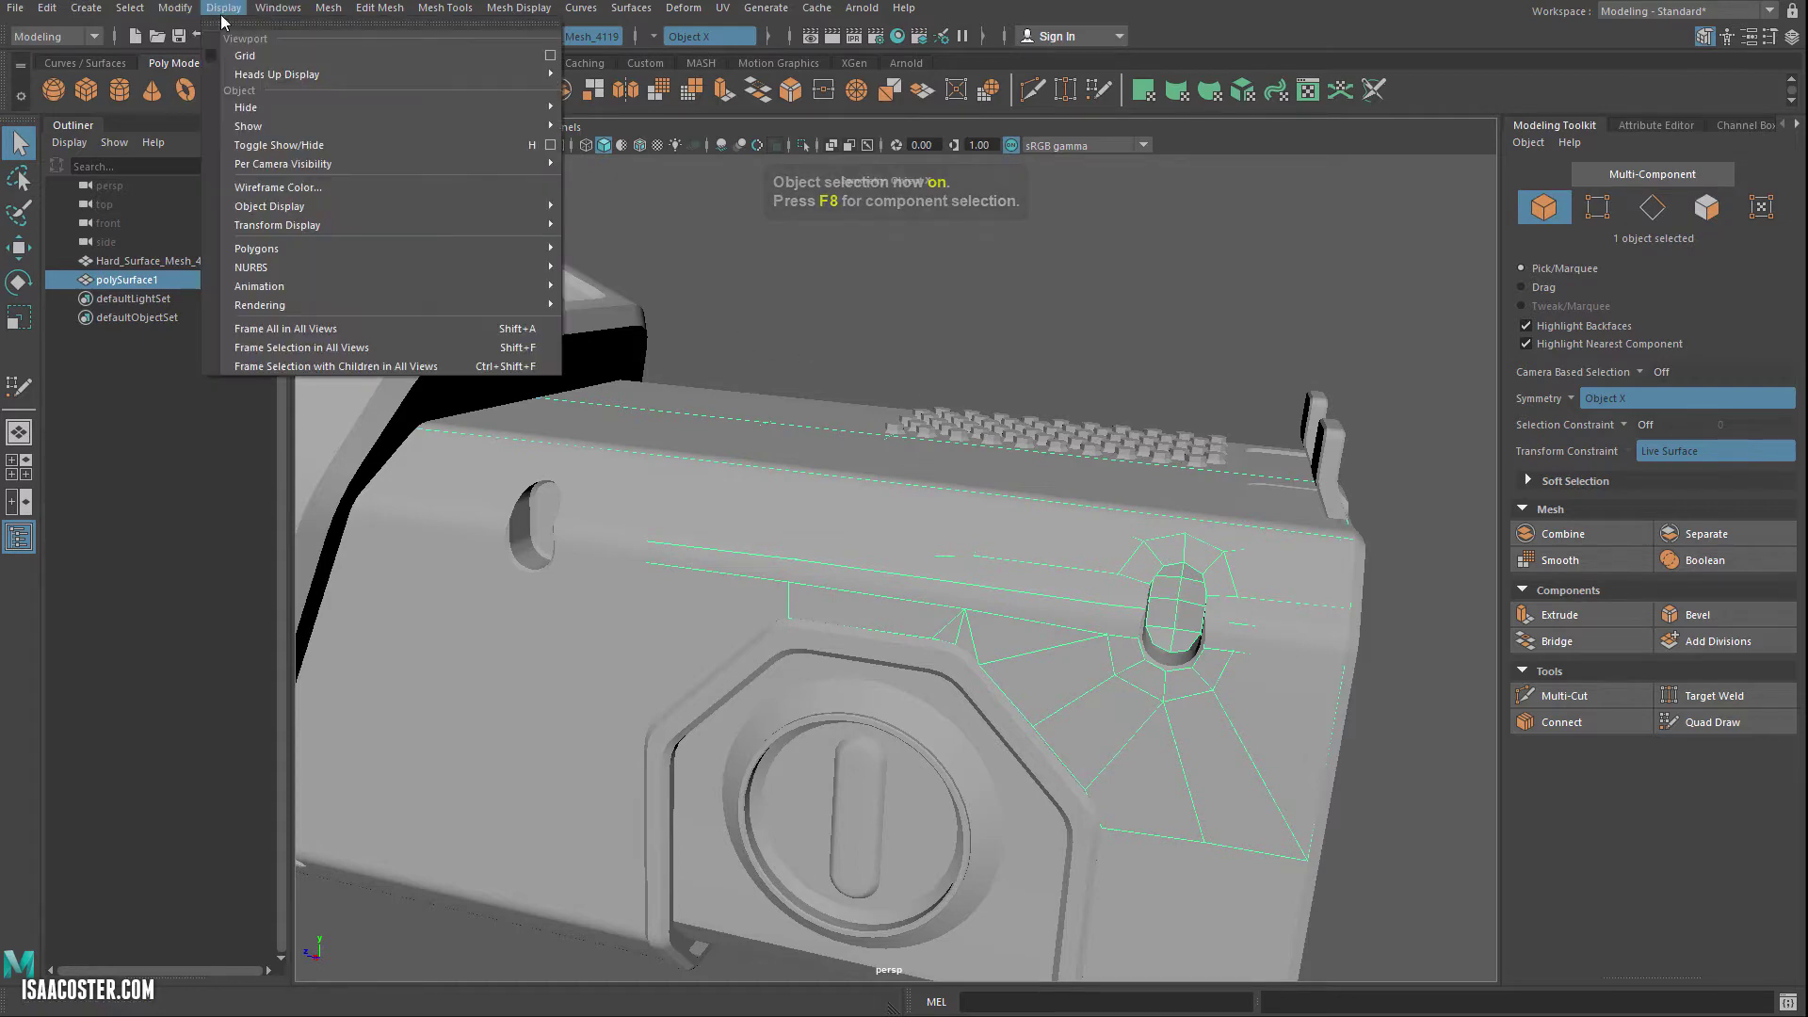
pyautogui.moveTo(264, 126)
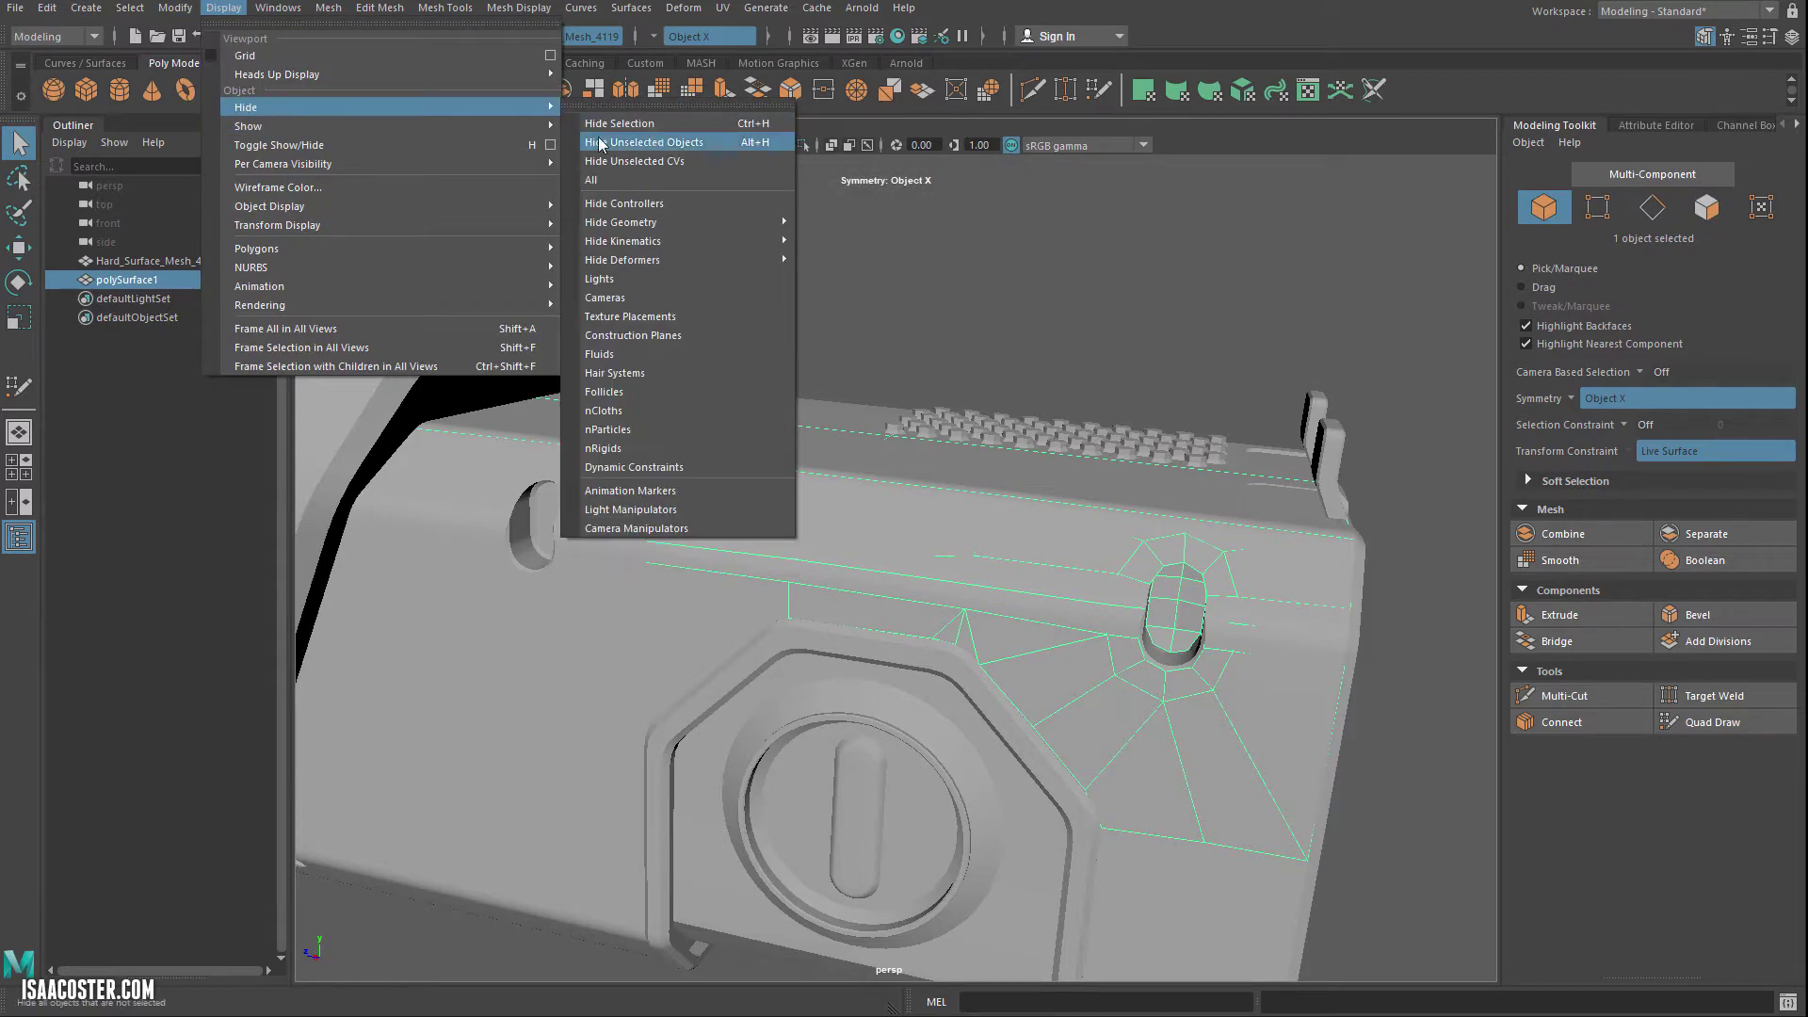
pyautogui.click(640, 132)
# Step: Duplicate the retopology mesh and hide the original polySurface1
pyautogui.keyDown('alt'); pyautogui.moveTo(1041, 257); pyautogui.dragTo(1141, 328); pyautogui.keyUp('alt')
pyautogui.hotkey('ctrl', 'd')
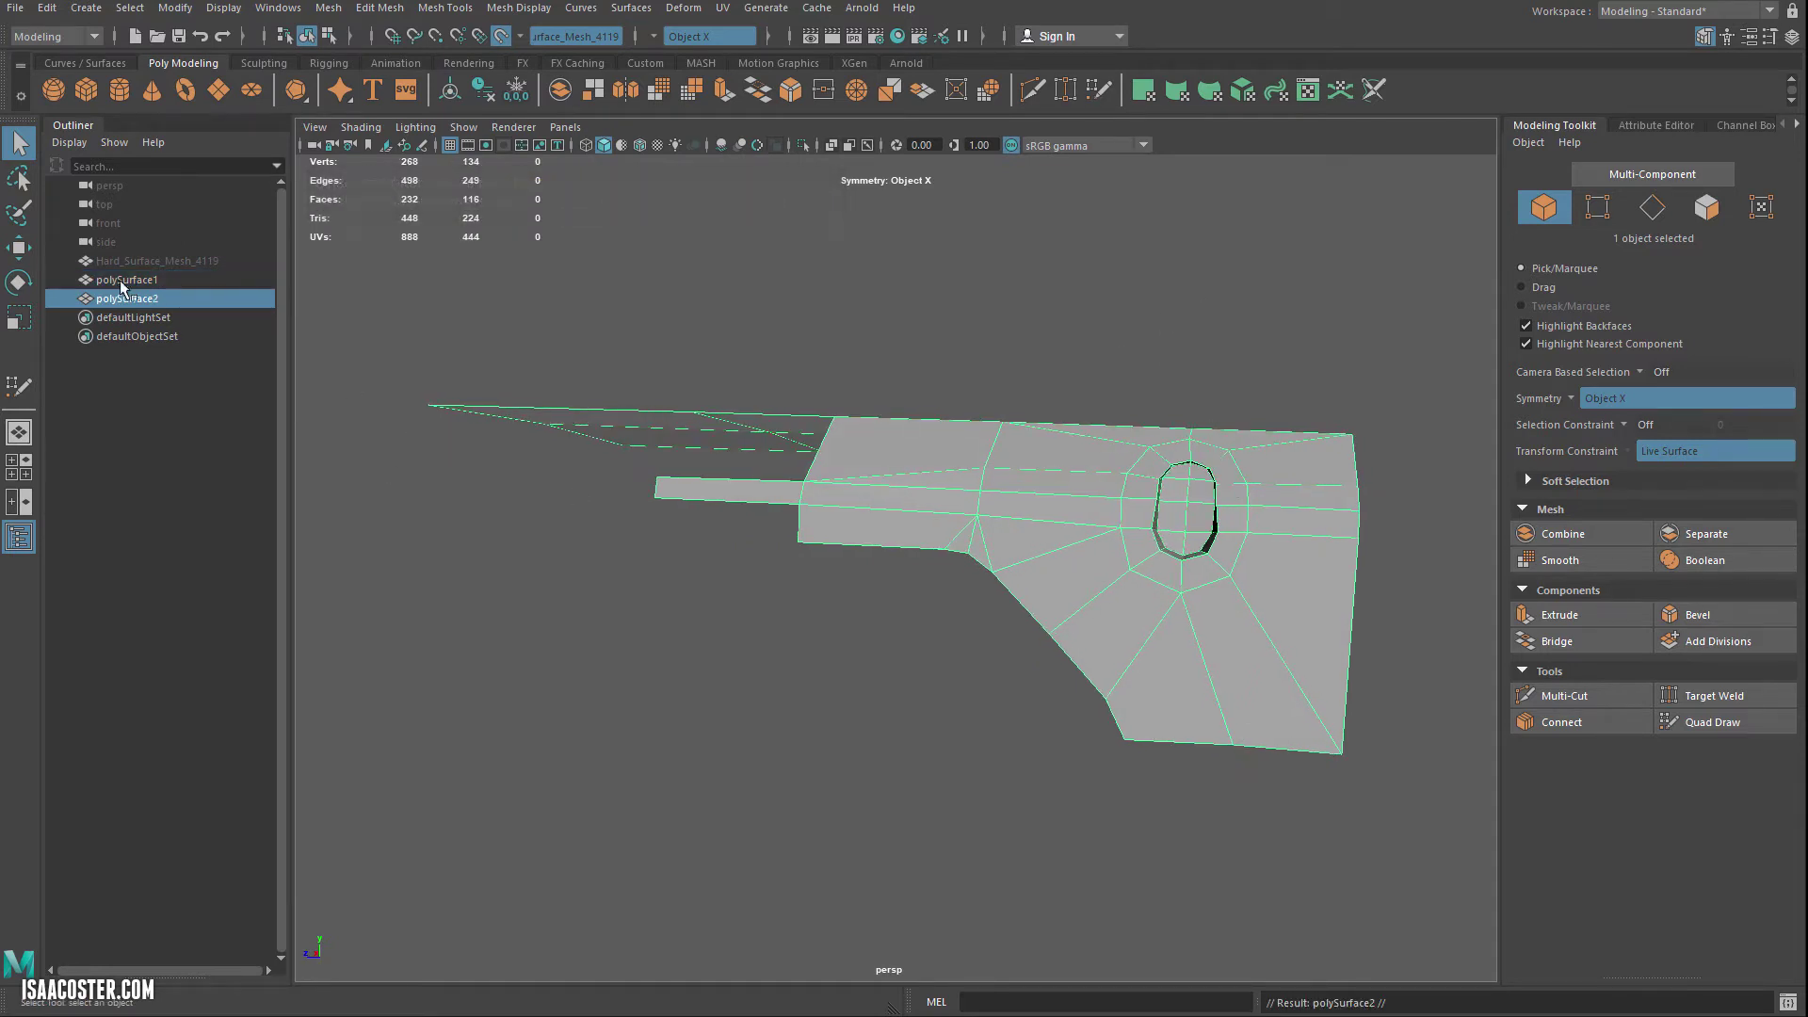
pyautogui.click(141, 280)
pyautogui.hotkey('ctrl', 'h')
# Step: Delete all faces of the duplicate except the front slot recess and its surrounding ring, using an inverted face selection
pyautogui.click(1100, 527)
pyautogui.keyDown('alt'); pyautogui.moveTo(1100, 527); pyautogui.dragTo(1047, 529); pyautogui.keyUp('alt')
pyautogui.moveTo(1045, 529); pyautogui.dragTo(1041, 579, button='right')
pyautogui.doubleClick(1126, 524)
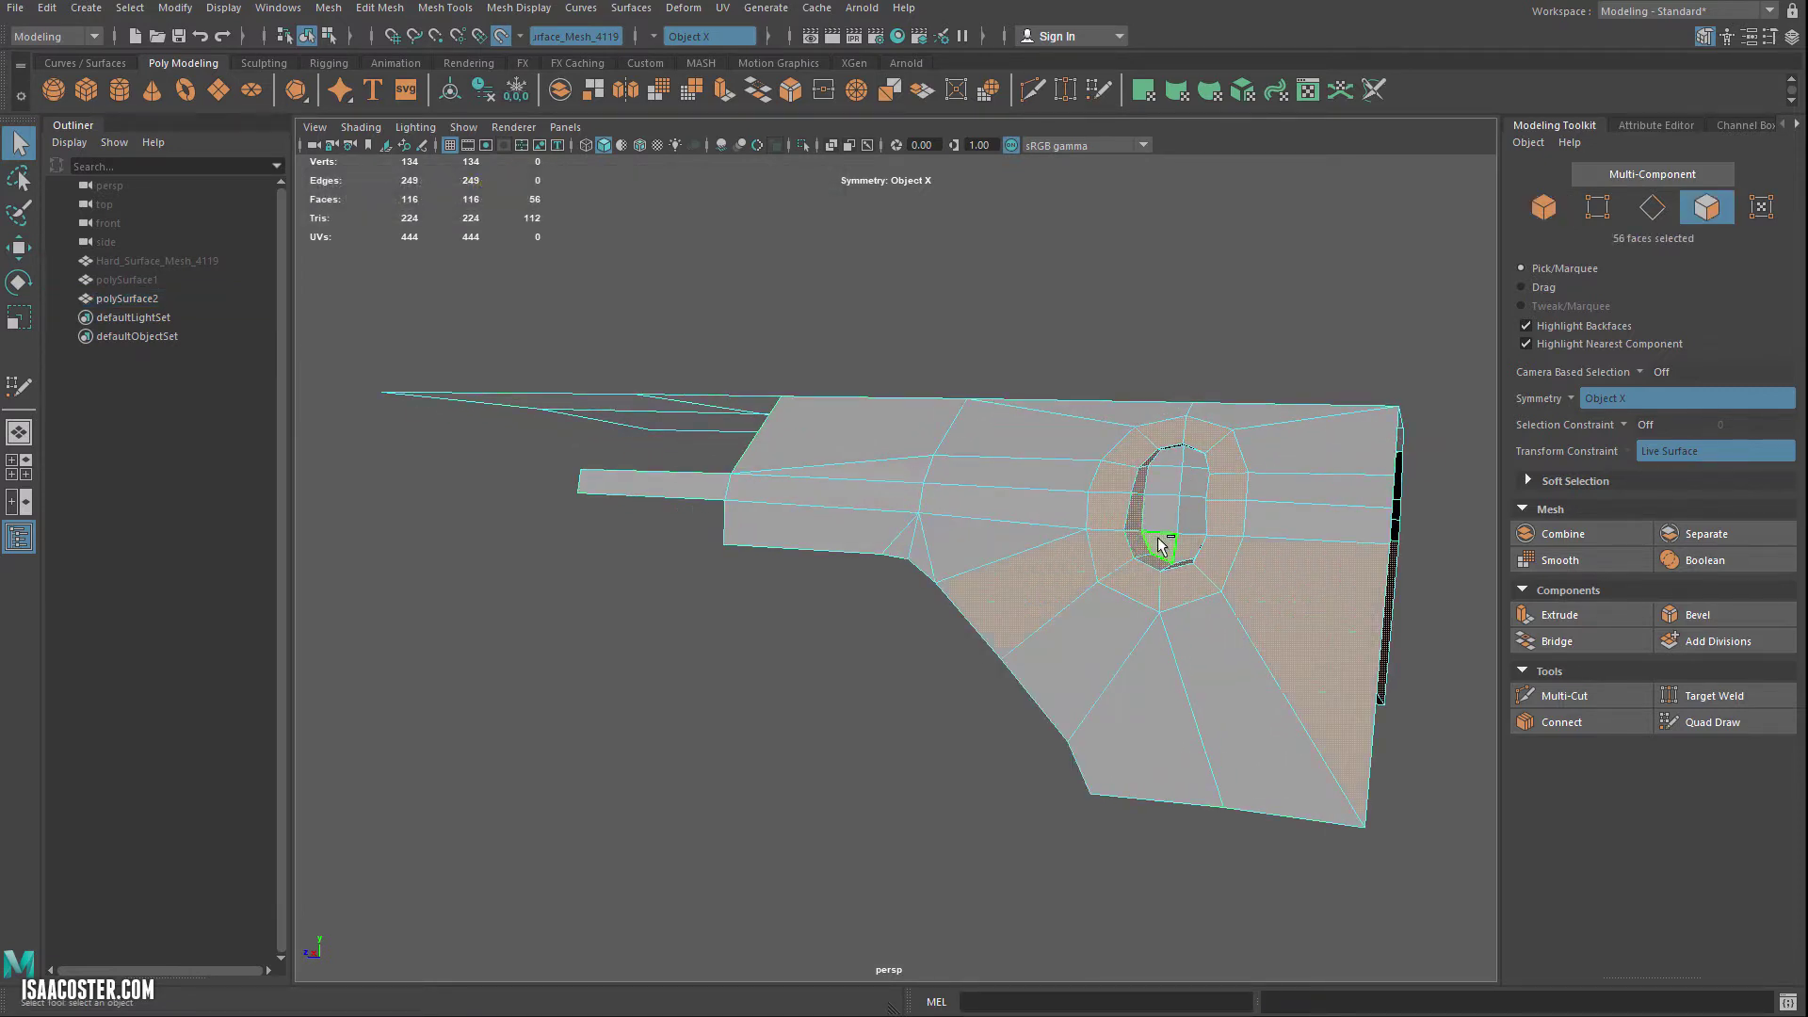
pyautogui.keyDown('shift'); pyautogui.doubleClick(1165, 547); pyautogui.keyUp('shift')
pyautogui.keyDown('shift'); pyautogui.click(1166, 544); pyautogui.keyUp('shift')
pyautogui.keyDown('shift'); pyautogui.click(1187, 546); pyautogui.keyUp('shift')
pyautogui.keyDown('shift'); pyautogui.click(1169, 515); pyautogui.keyUp('shift')
pyautogui.keyDown('shift'); pyautogui.click(1193, 510); pyautogui.keyUp('shift')
pyautogui.keyDown('shift'); pyautogui.click(1160, 540); pyautogui.keyUp('shift')
pyautogui.keyDown('shift'); pyautogui.click(1196, 483); pyautogui.keyUp('shift')
pyautogui.keyDown('shift'); pyautogui.click(1166, 480); pyautogui.keyUp('shift')
pyautogui.keyDown('shift'); pyautogui.click(1170, 459); pyautogui.keyUp('shift')
pyautogui.keyDown('shift'); pyautogui.click(1194, 460); pyautogui.keyUp('shift')
pyautogui.keyDown('alt'); pyautogui.moveTo(1224, 513); pyautogui.dragTo(942, 499); pyautogui.keyUp('alt')
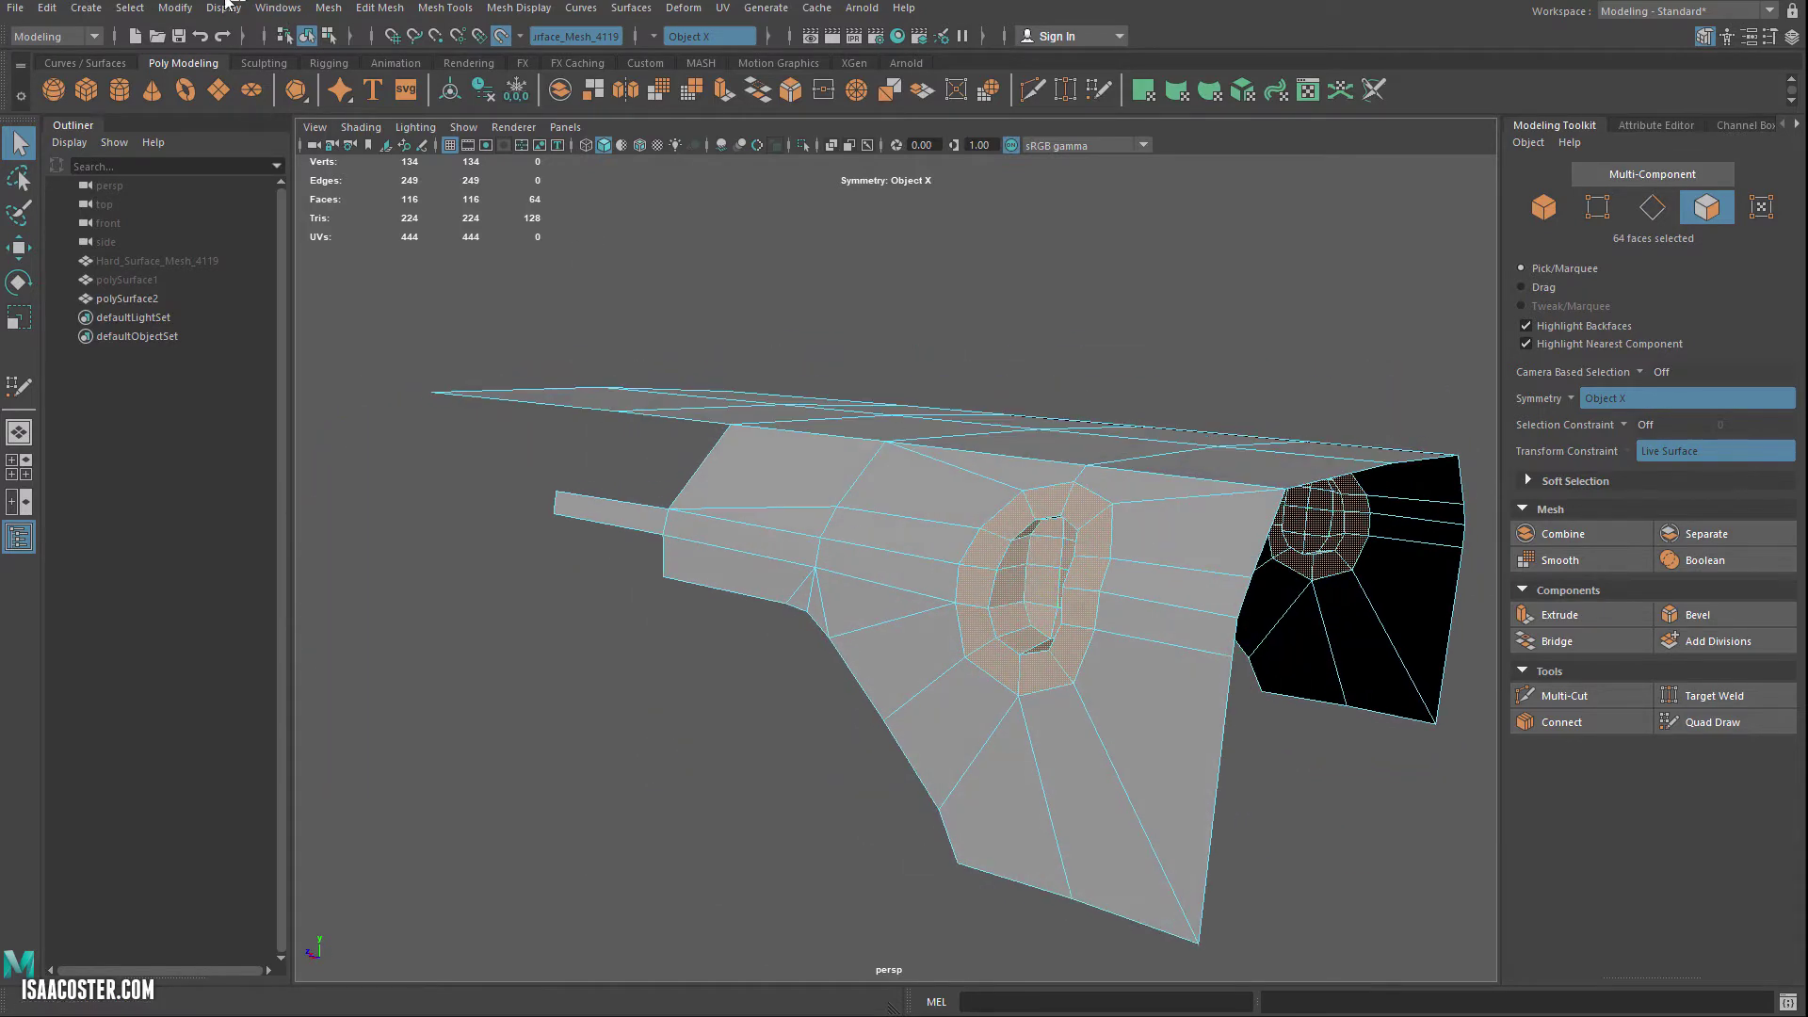
pyautogui.click(130, 7)
pyautogui.click(162, 117)
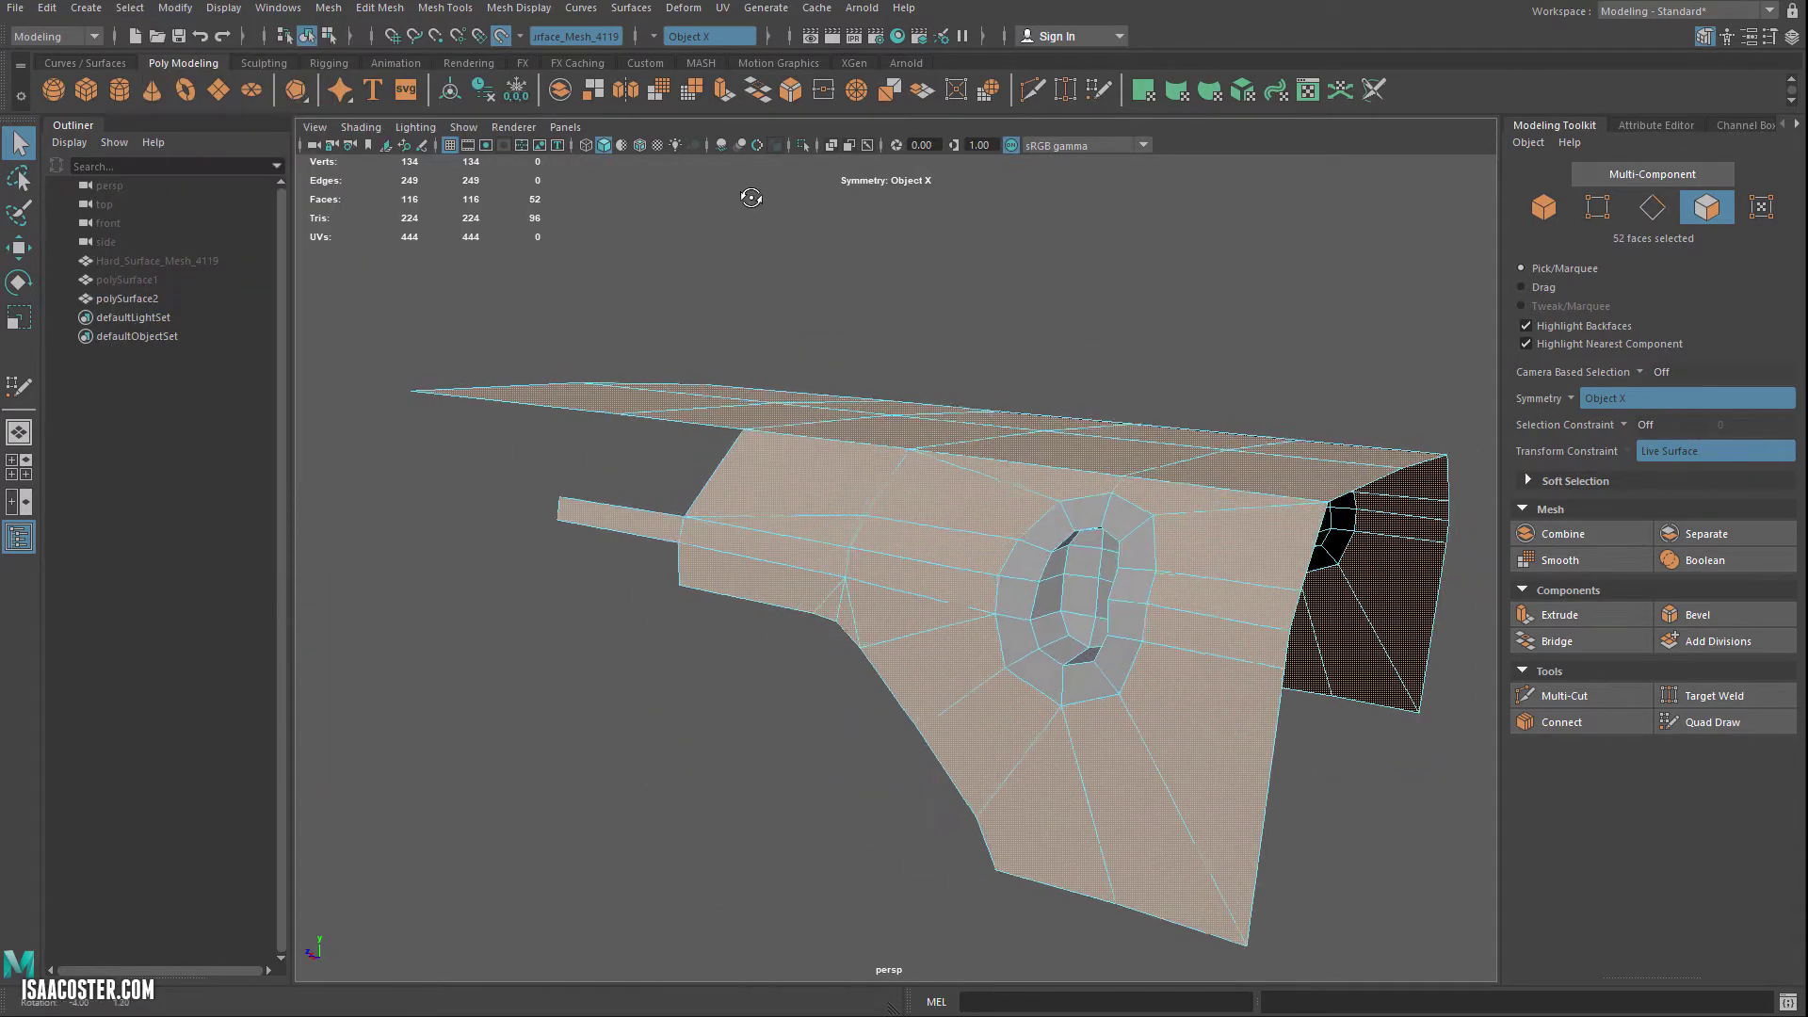
pyautogui.press('Delete')
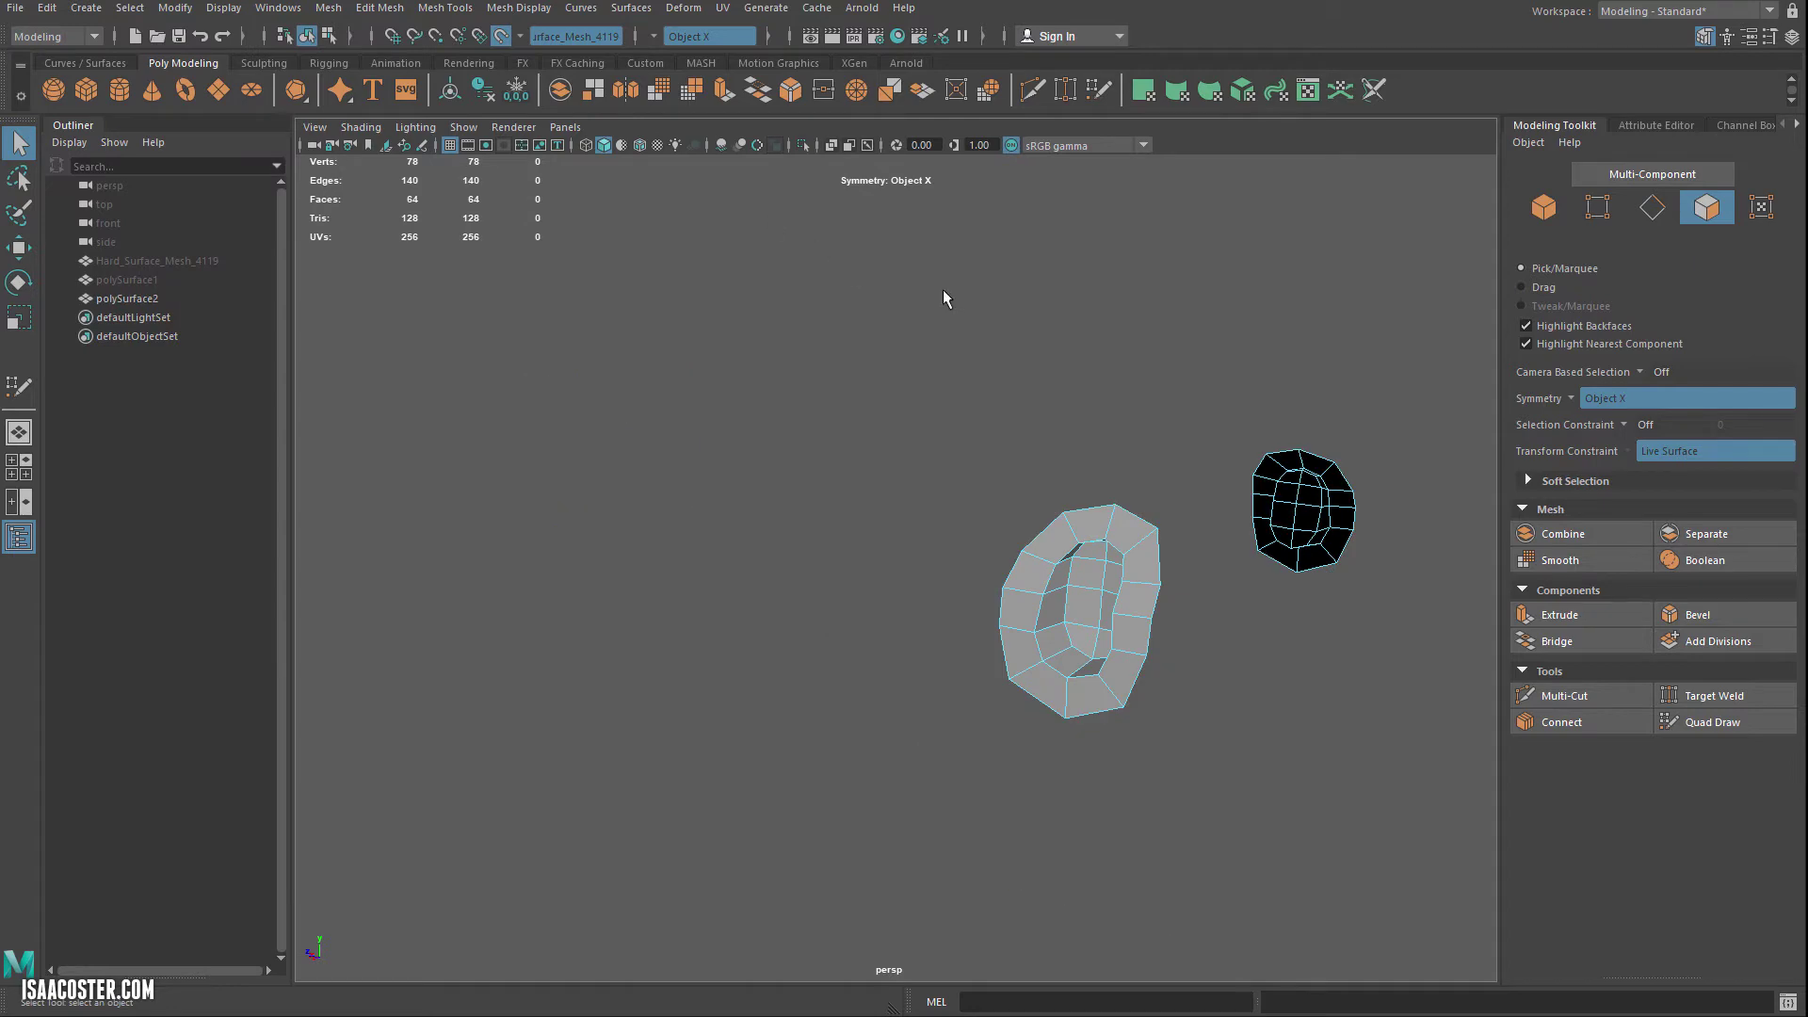
# Step: Center the pivot of the remaining slot patch polySurface2 and ready it for moving
pyautogui.press('F8')
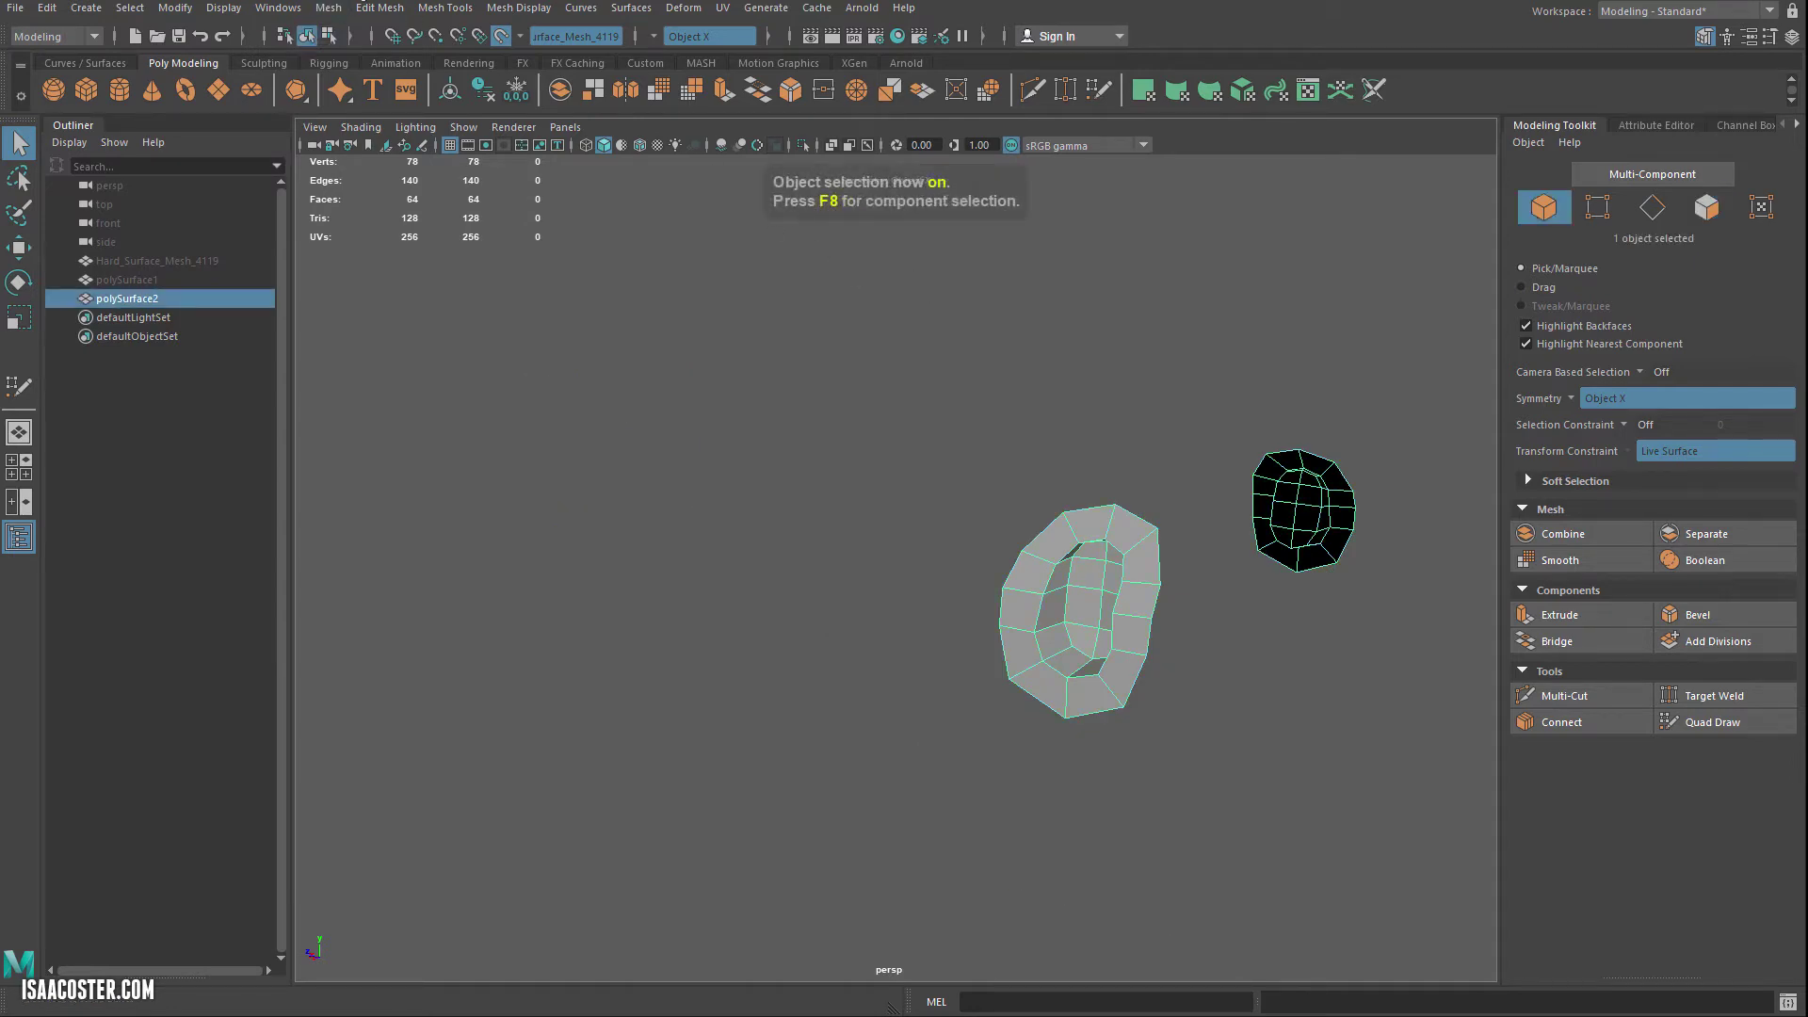
pyautogui.click(175, 7)
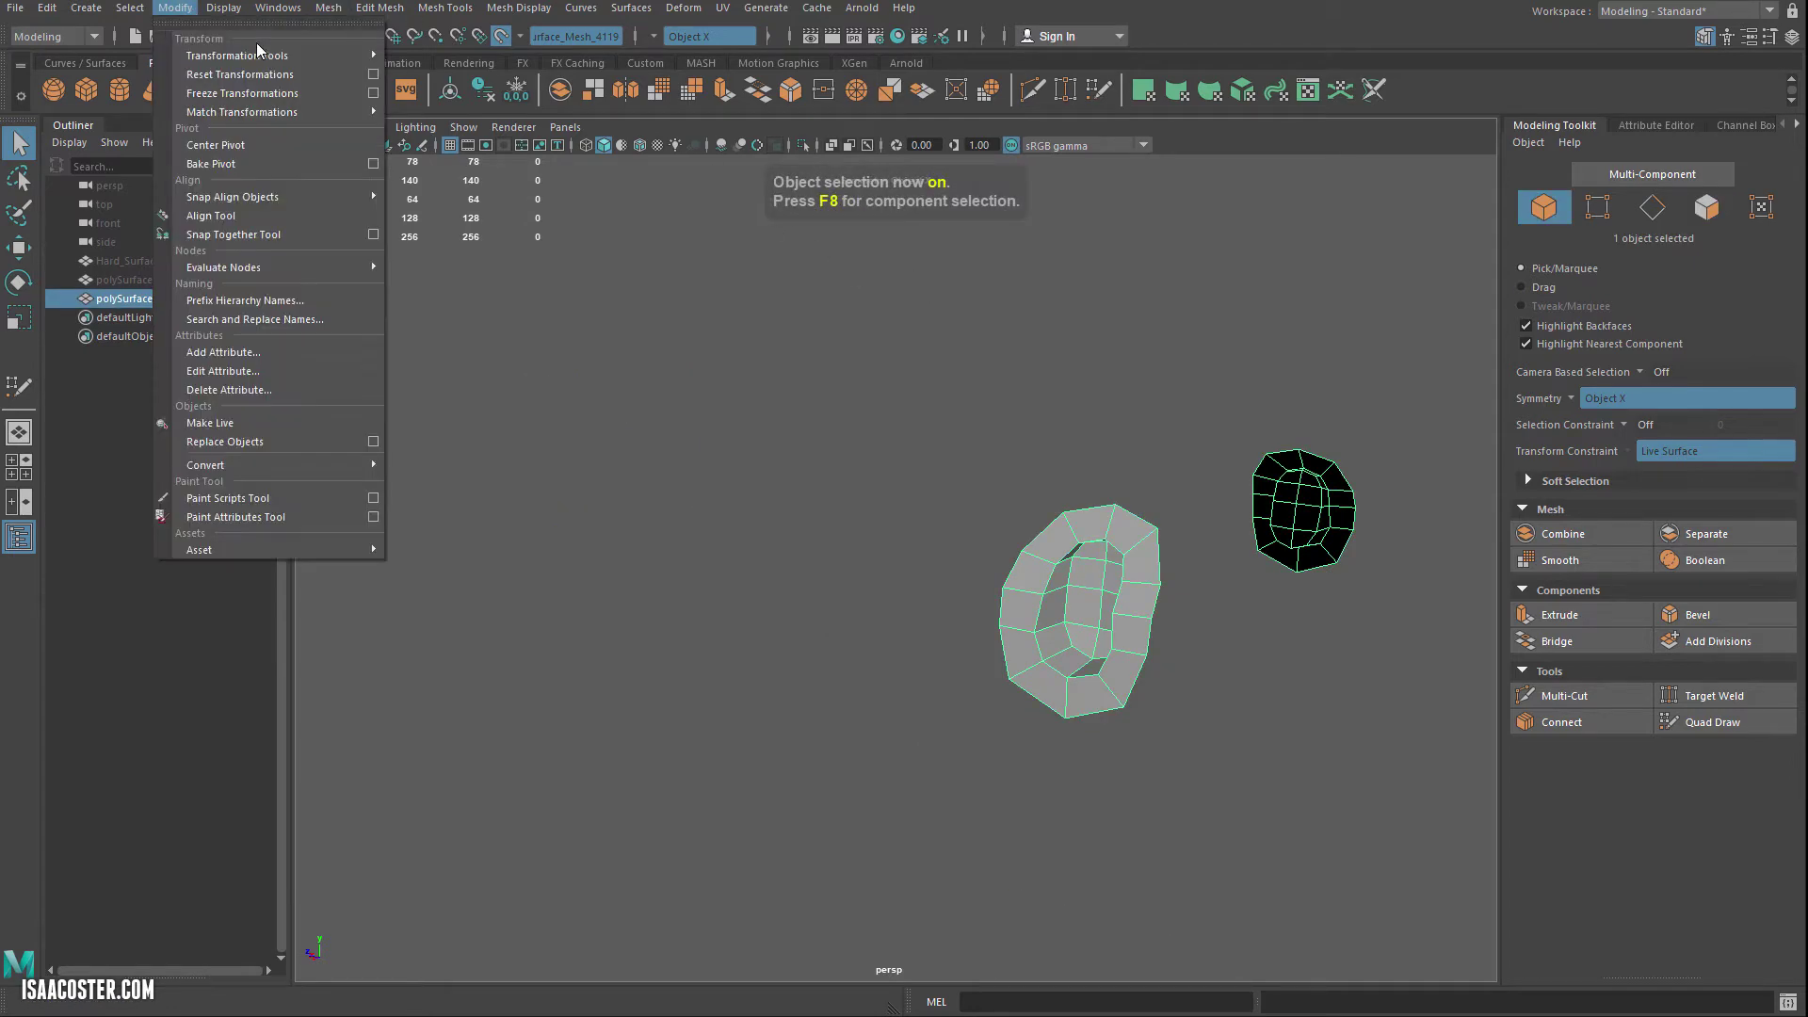
pyautogui.click(216, 145)
pyautogui.press('w')
# Step: Unhide polySurface1 and Hard_Surface_Mesh_4119
pyautogui.click(130, 281)
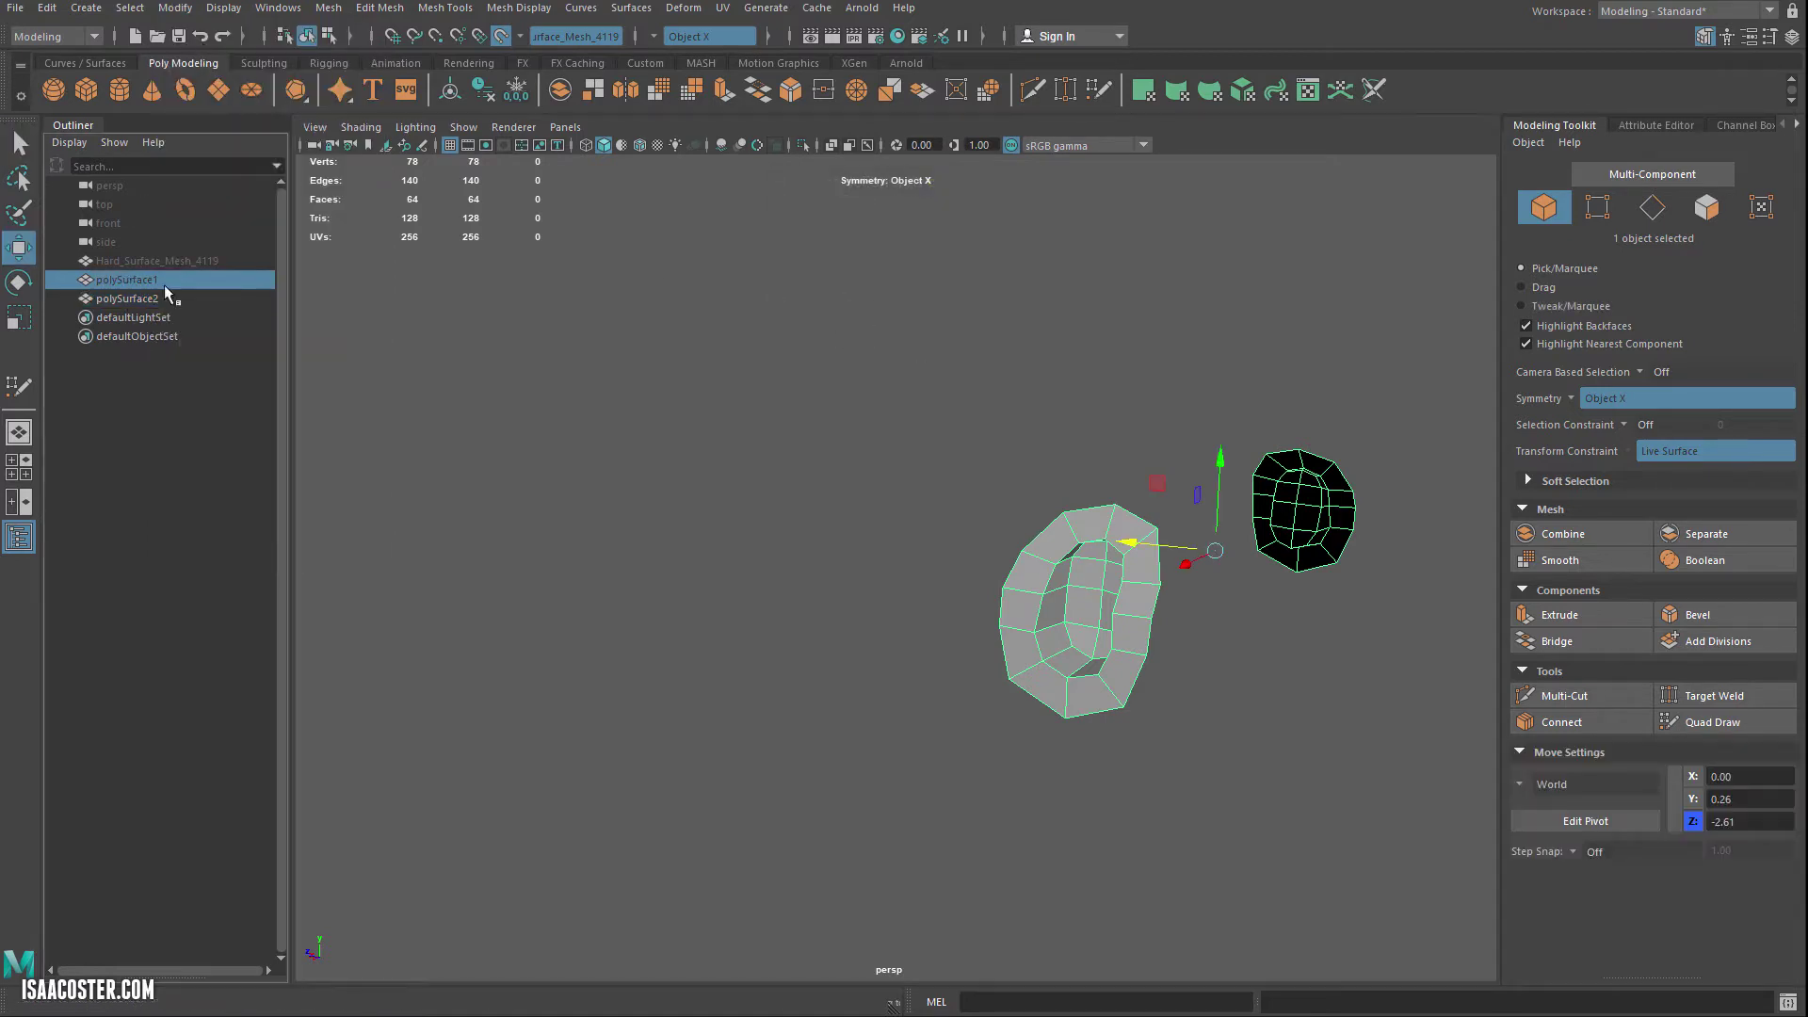
pyautogui.hotkey('shift', 'h')
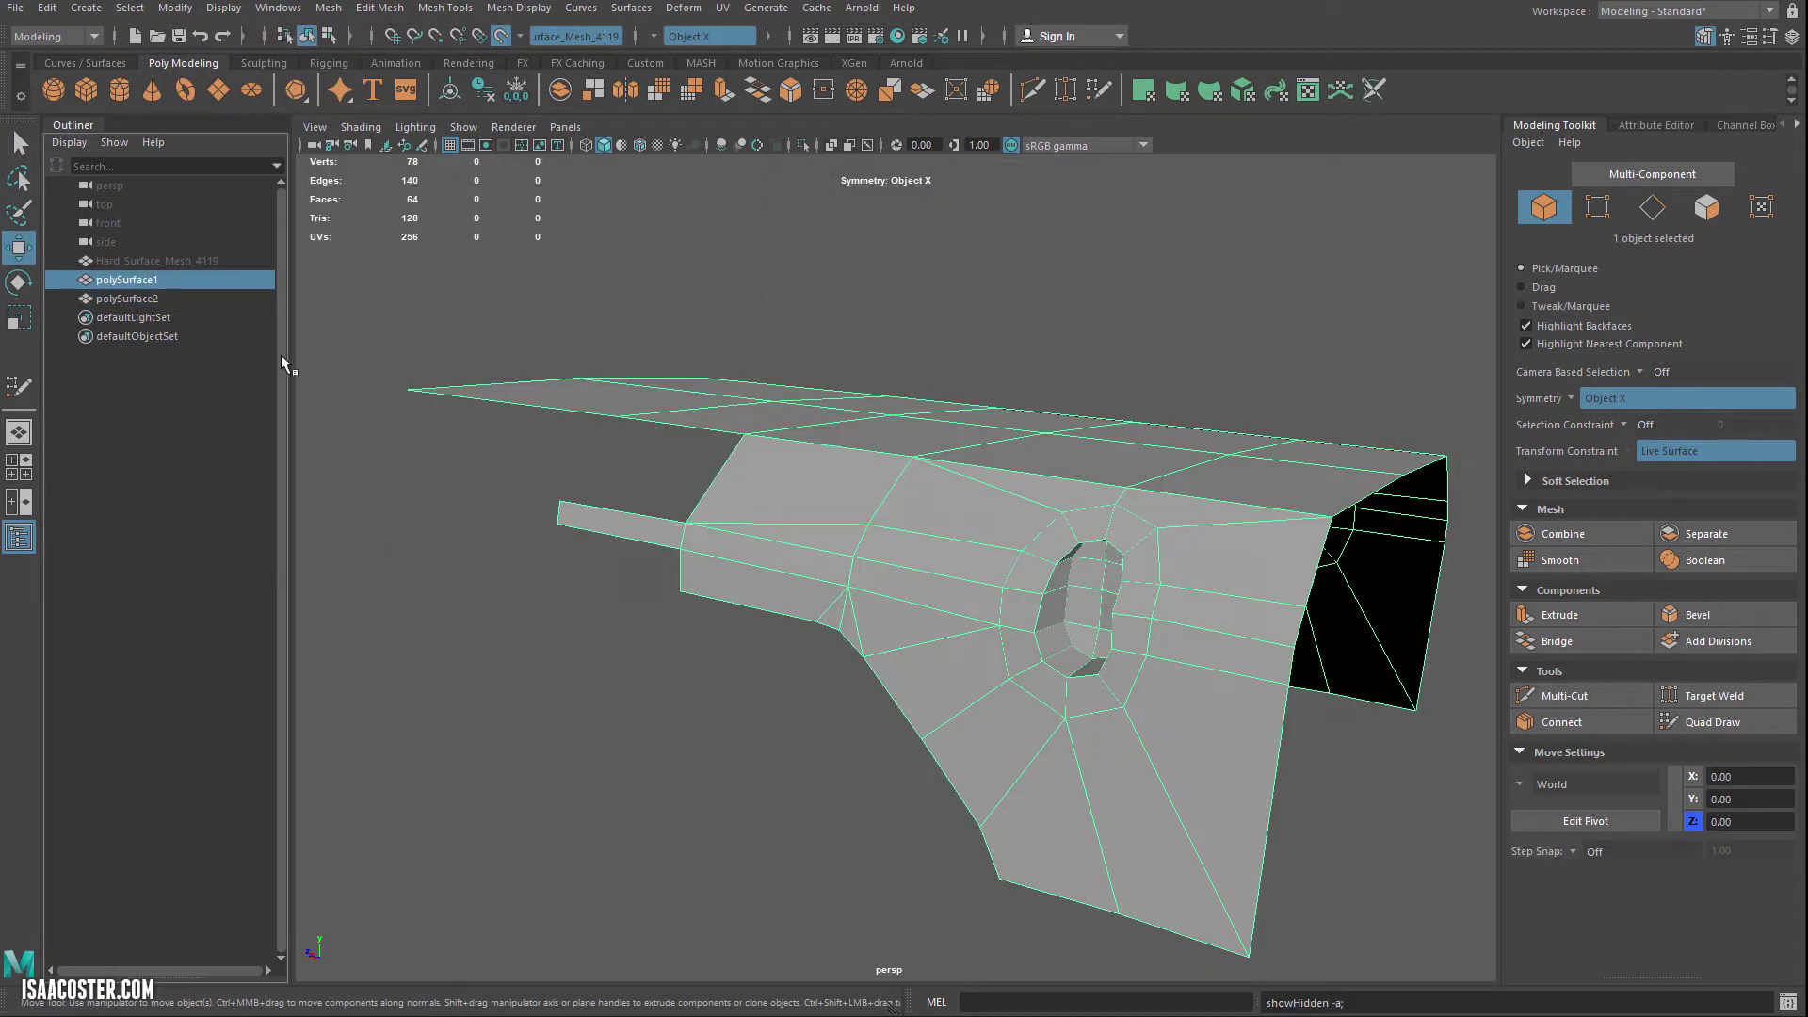
pyautogui.click(206, 263)
pyautogui.hotkey('shift', 'h')
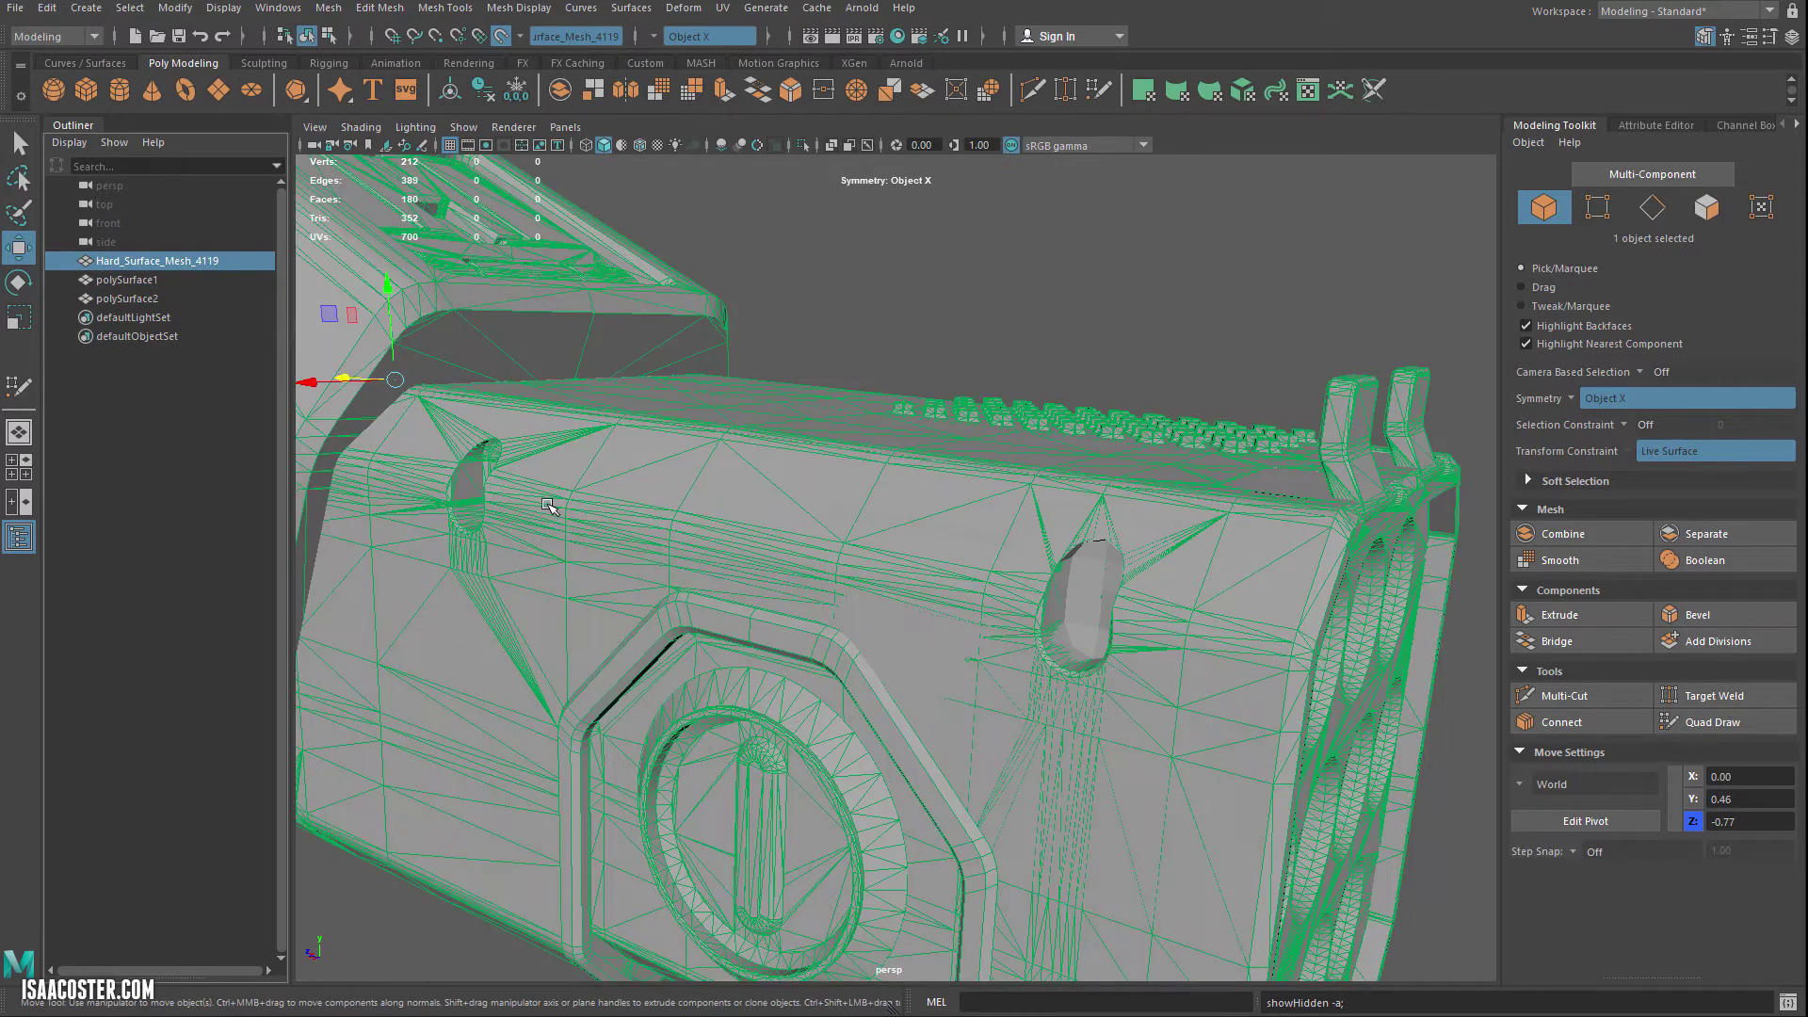
# Step: Move the slot patch polySurface2 back along the housing and up onto the rear slot
pyautogui.click(758, 486)
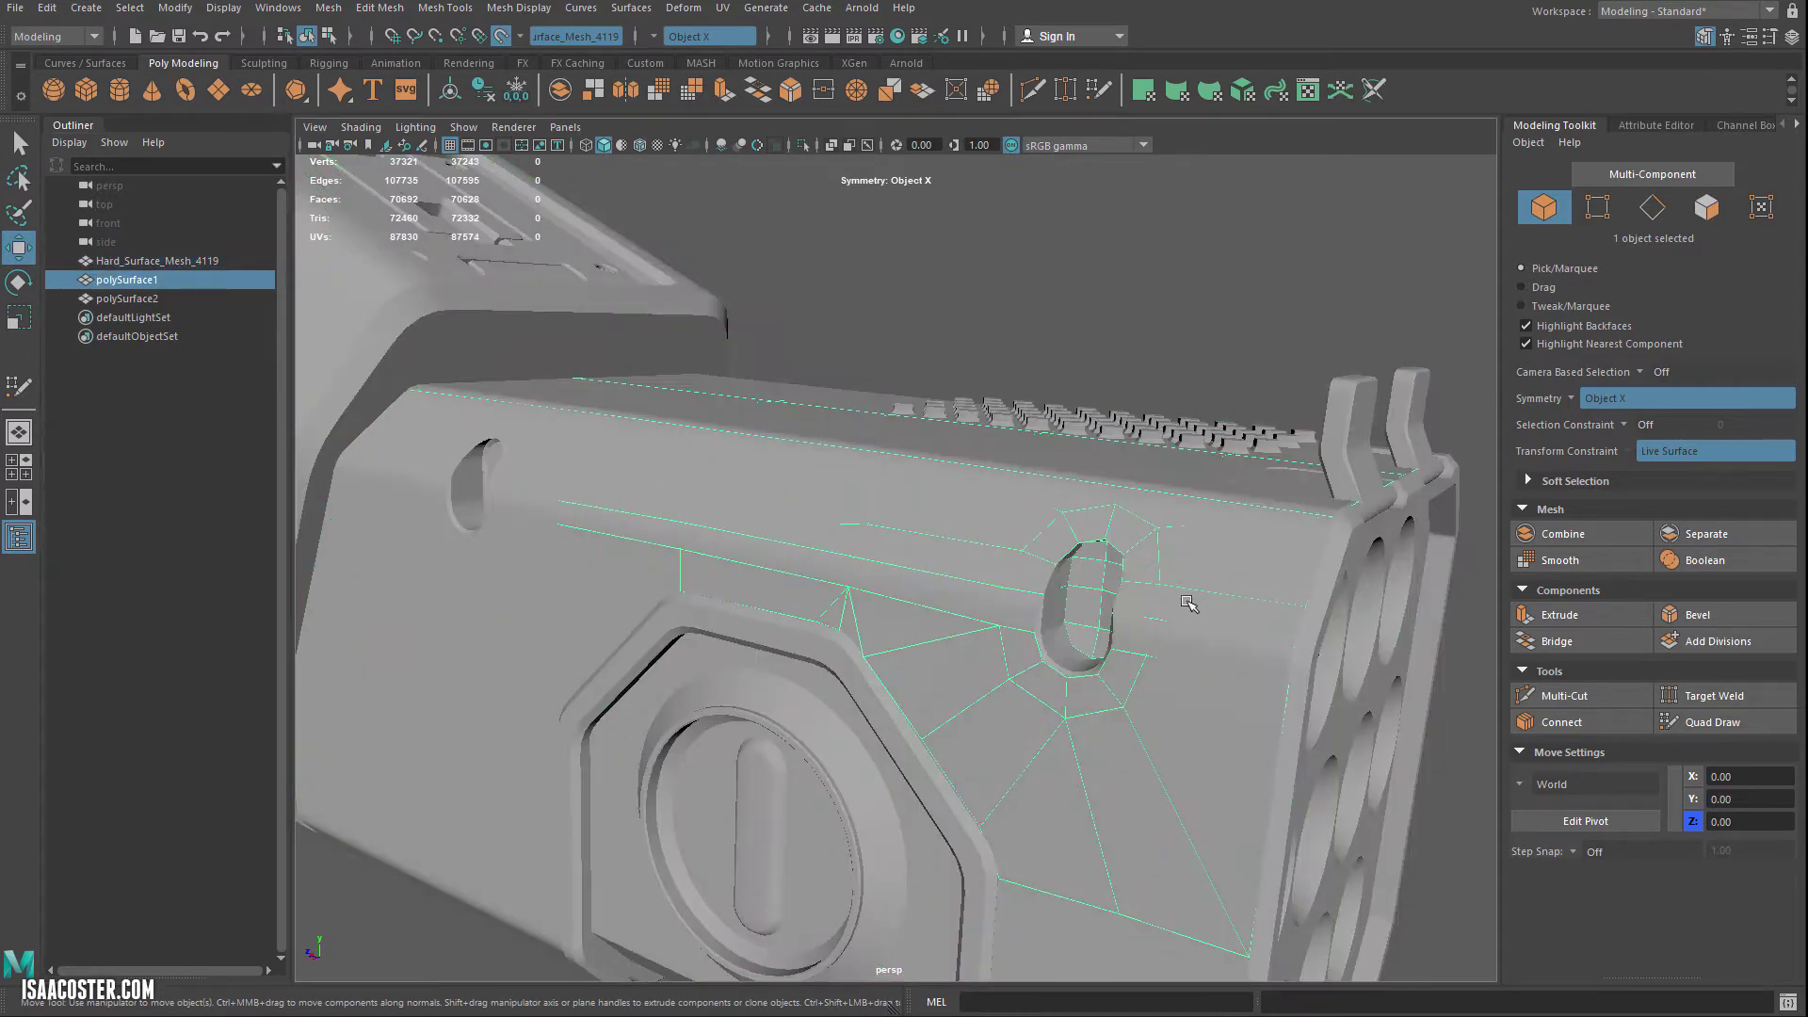
pyautogui.click(1092, 602)
pyautogui.moveTo(1154, 560); pyautogui.dragTo(801, 541)
pyautogui.moveTo(588, 440); pyautogui.dragTo(591, 383)
pyautogui.press('f')
pyautogui.keyDown('alt'); pyautogui.moveTo(767, 563); pyautogui.dragTo(739, 568); pyautogui.keyUp('alt')
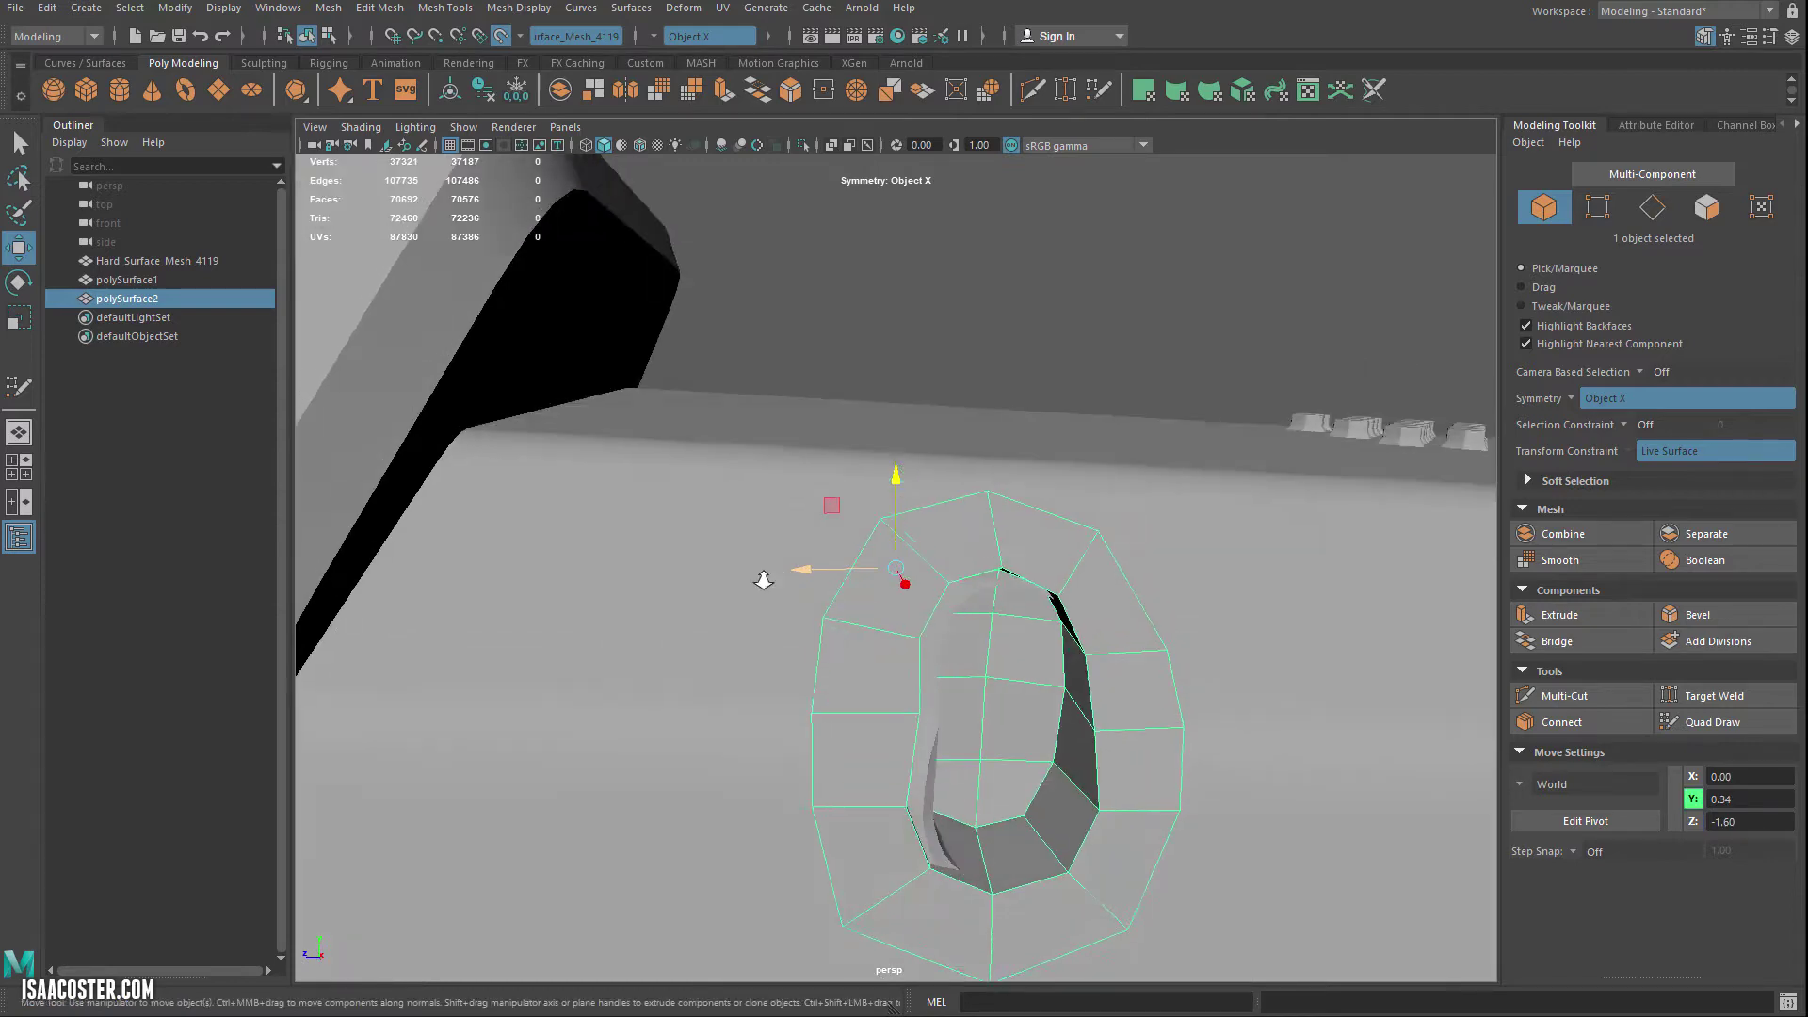
pyautogui.keyDown('alt'); pyautogui.moveTo(739, 567); pyautogui.dragTo(673, 570, button='right'); pyautogui.keyUp('alt')
pyautogui.keyDown('alt'); pyautogui.moveTo(804, 597); pyautogui.dragTo(735, 553, button='middle'); pyautogui.keyUp('alt')
pyautogui.moveTo(750, 525); pyautogui.dragTo(847, 433)
# Step: Try to rotate the slot patch to fit the rear slot, and delete the patch
pyautogui.press('e')
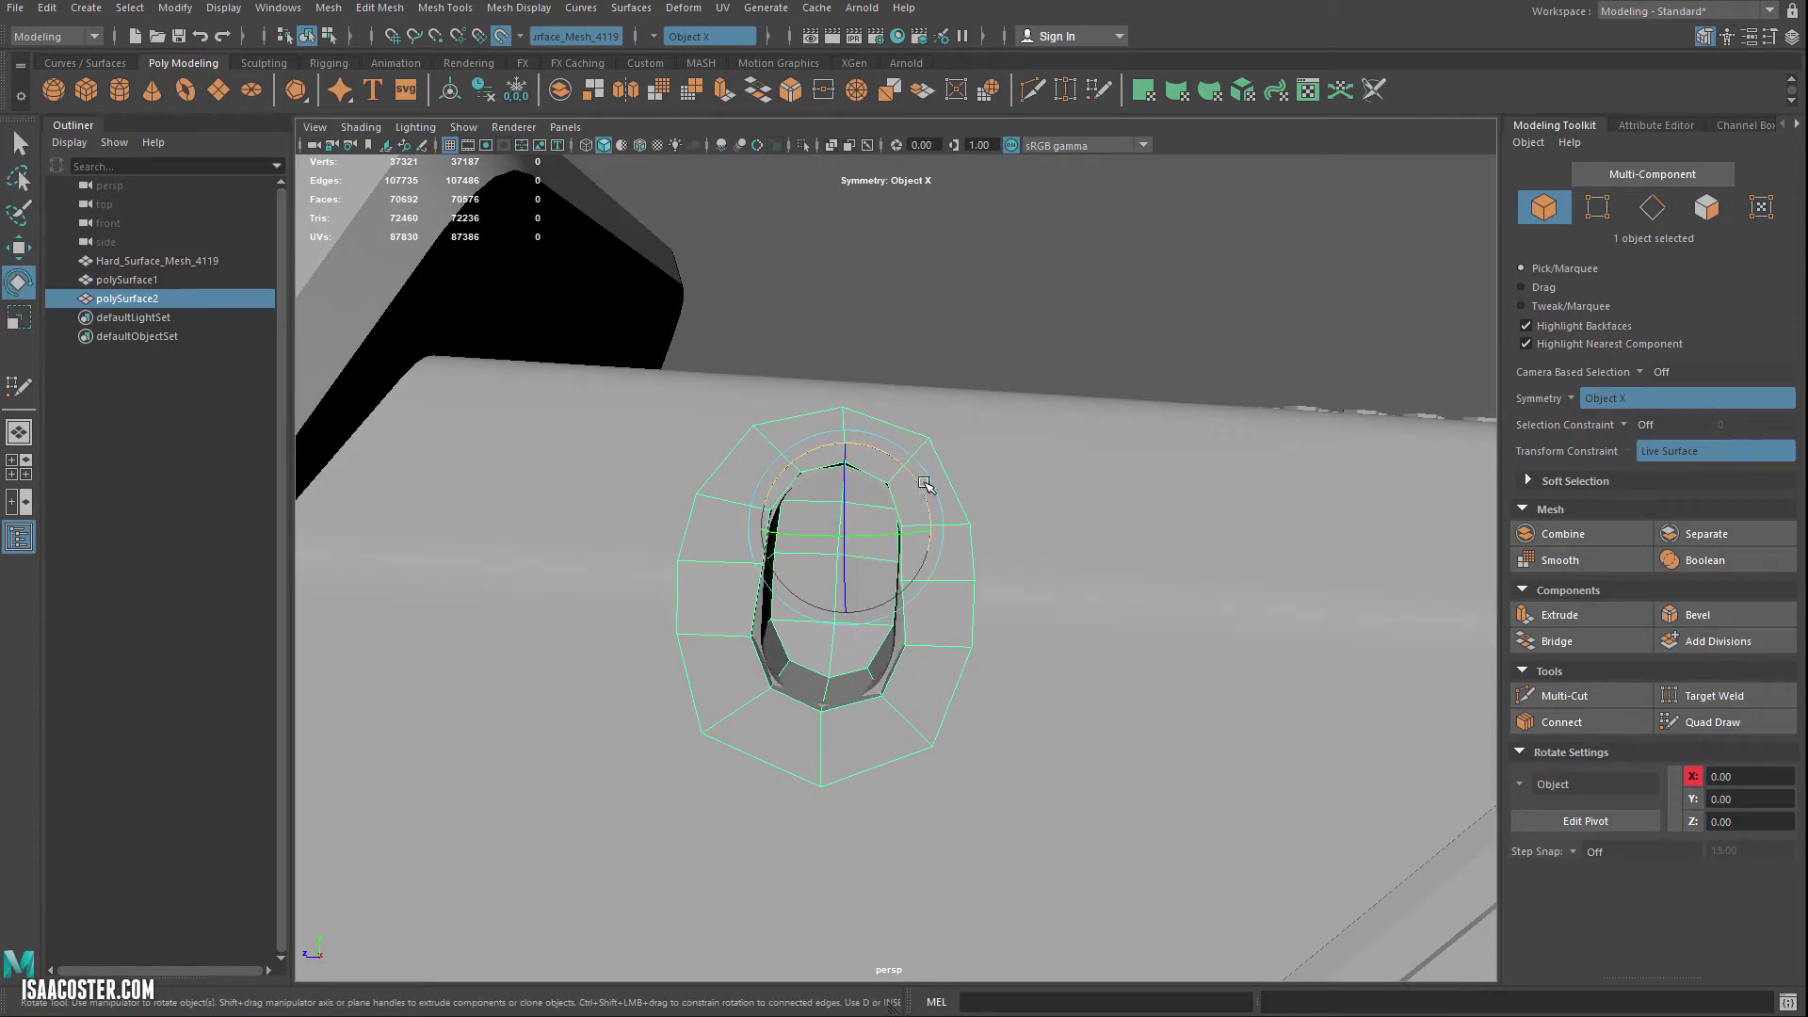
pyautogui.moveTo(930, 483); pyautogui.dragTo(932, 482)
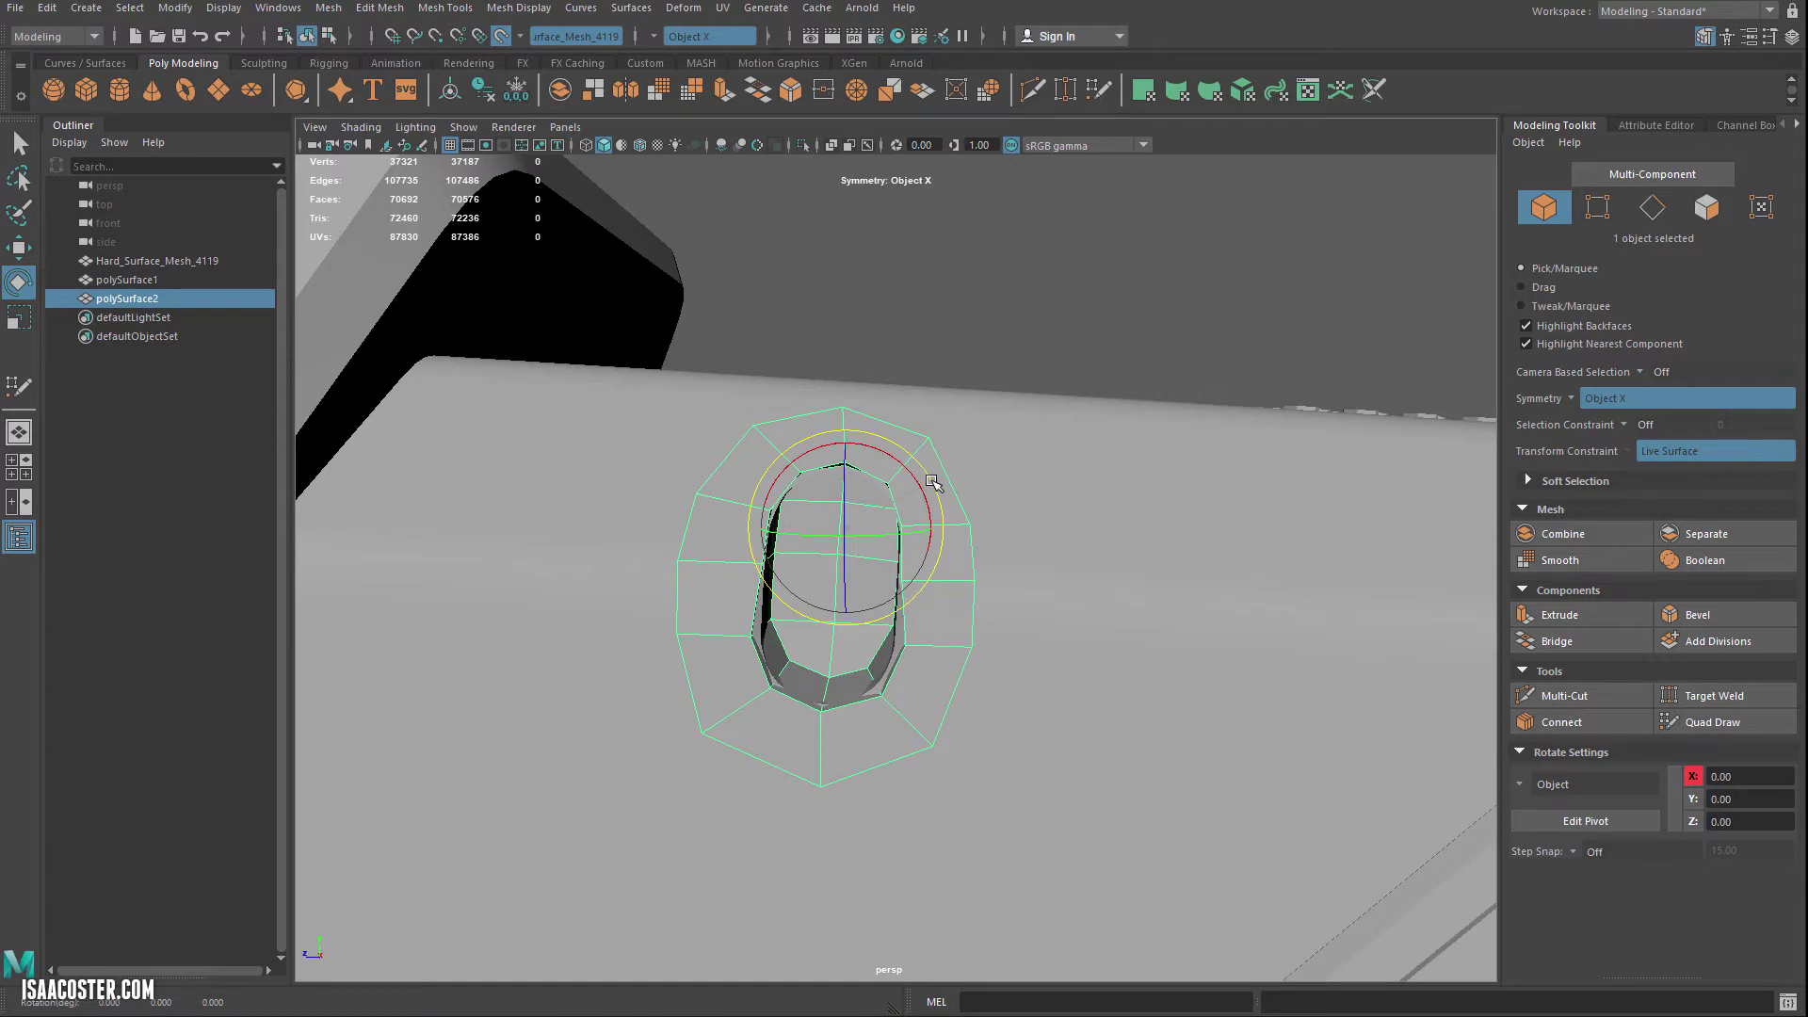
pyautogui.moveTo(932, 482); pyautogui.dragTo(996, 577)
pyautogui.press('w')
pyautogui.press('Delete')
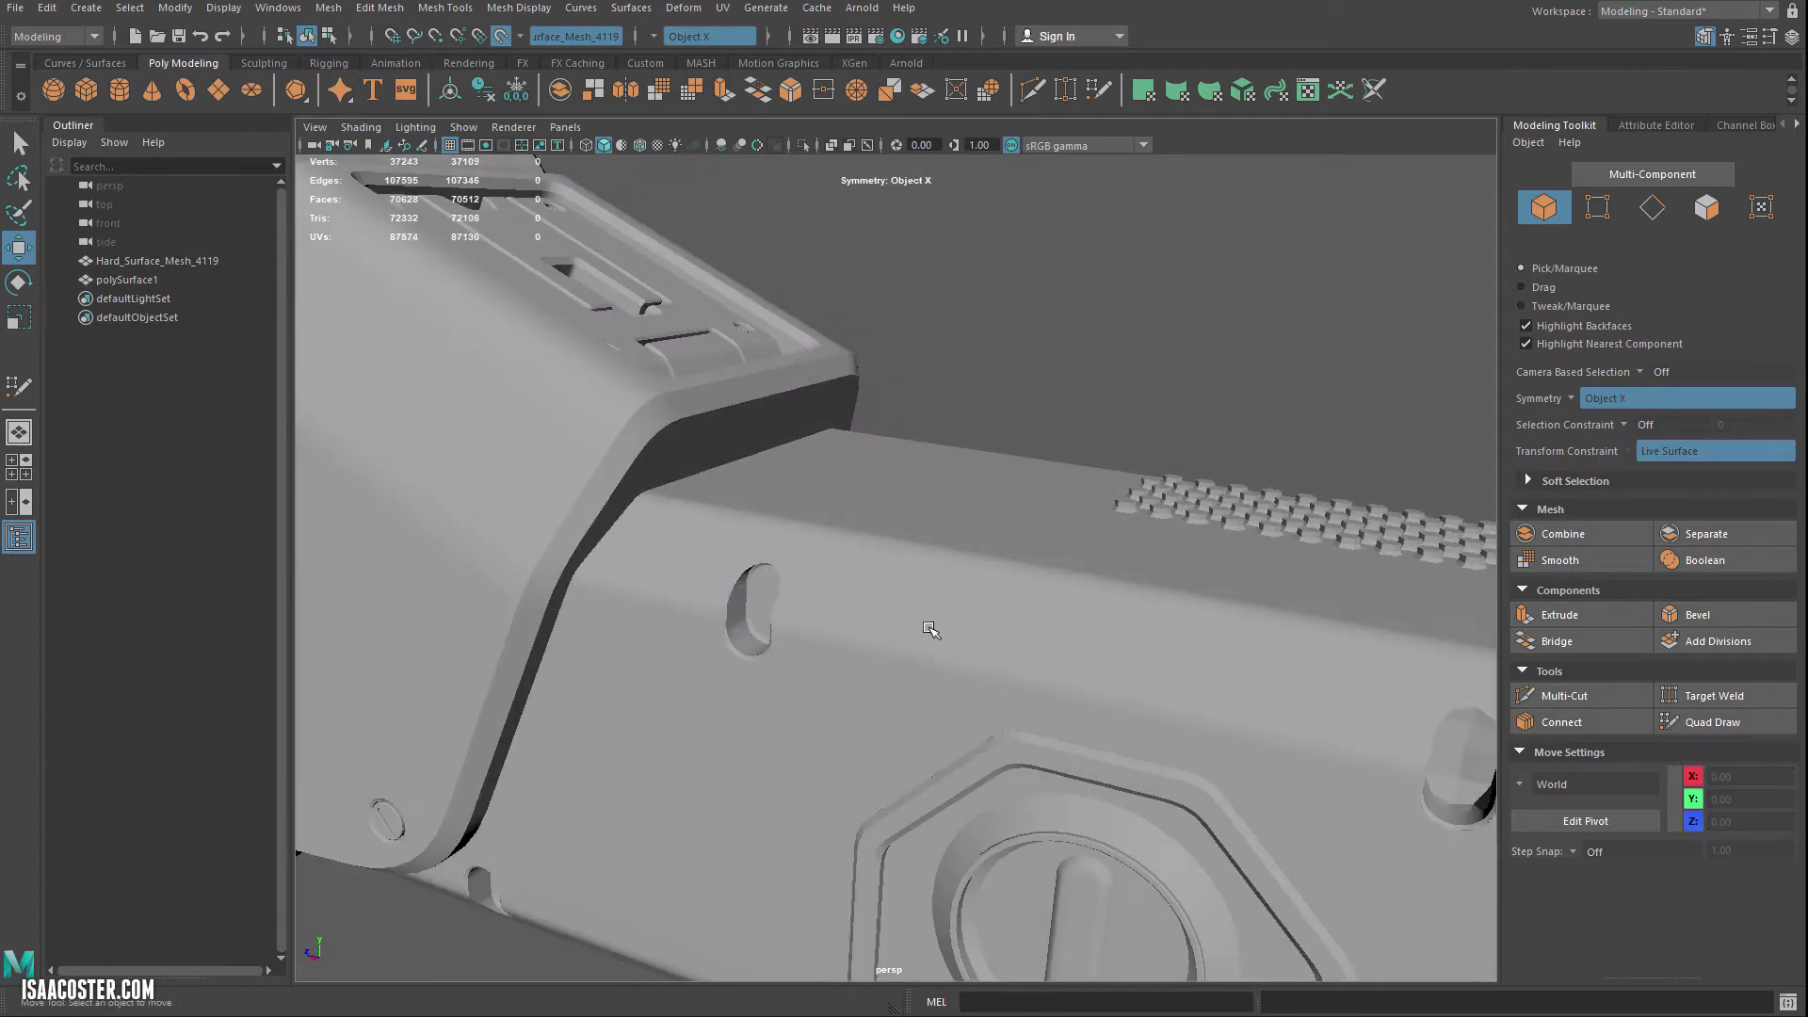
# Step: Select the retopology mesh polySurface1 and activate Quad Draw on it
pyautogui.keyDown('alt'); pyautogui.moveTo(1050, 701); pyautogui.dragTo(773, 660); pyautogui.keyUp('alt')
pyautogui.keyDown('alt'); pyautogui.moveTo(772, 659); pyautogui.dragTo(726, 654, button='middle'); pyautogui.keyUp('alt')
pyautogui.click(1023, 712)
pyautogui.keyDown('alt'); pyautogui.moveTo(1137, 646); pyautogui.dragTo(1181, 637); pyautogui.keyUp('alt')
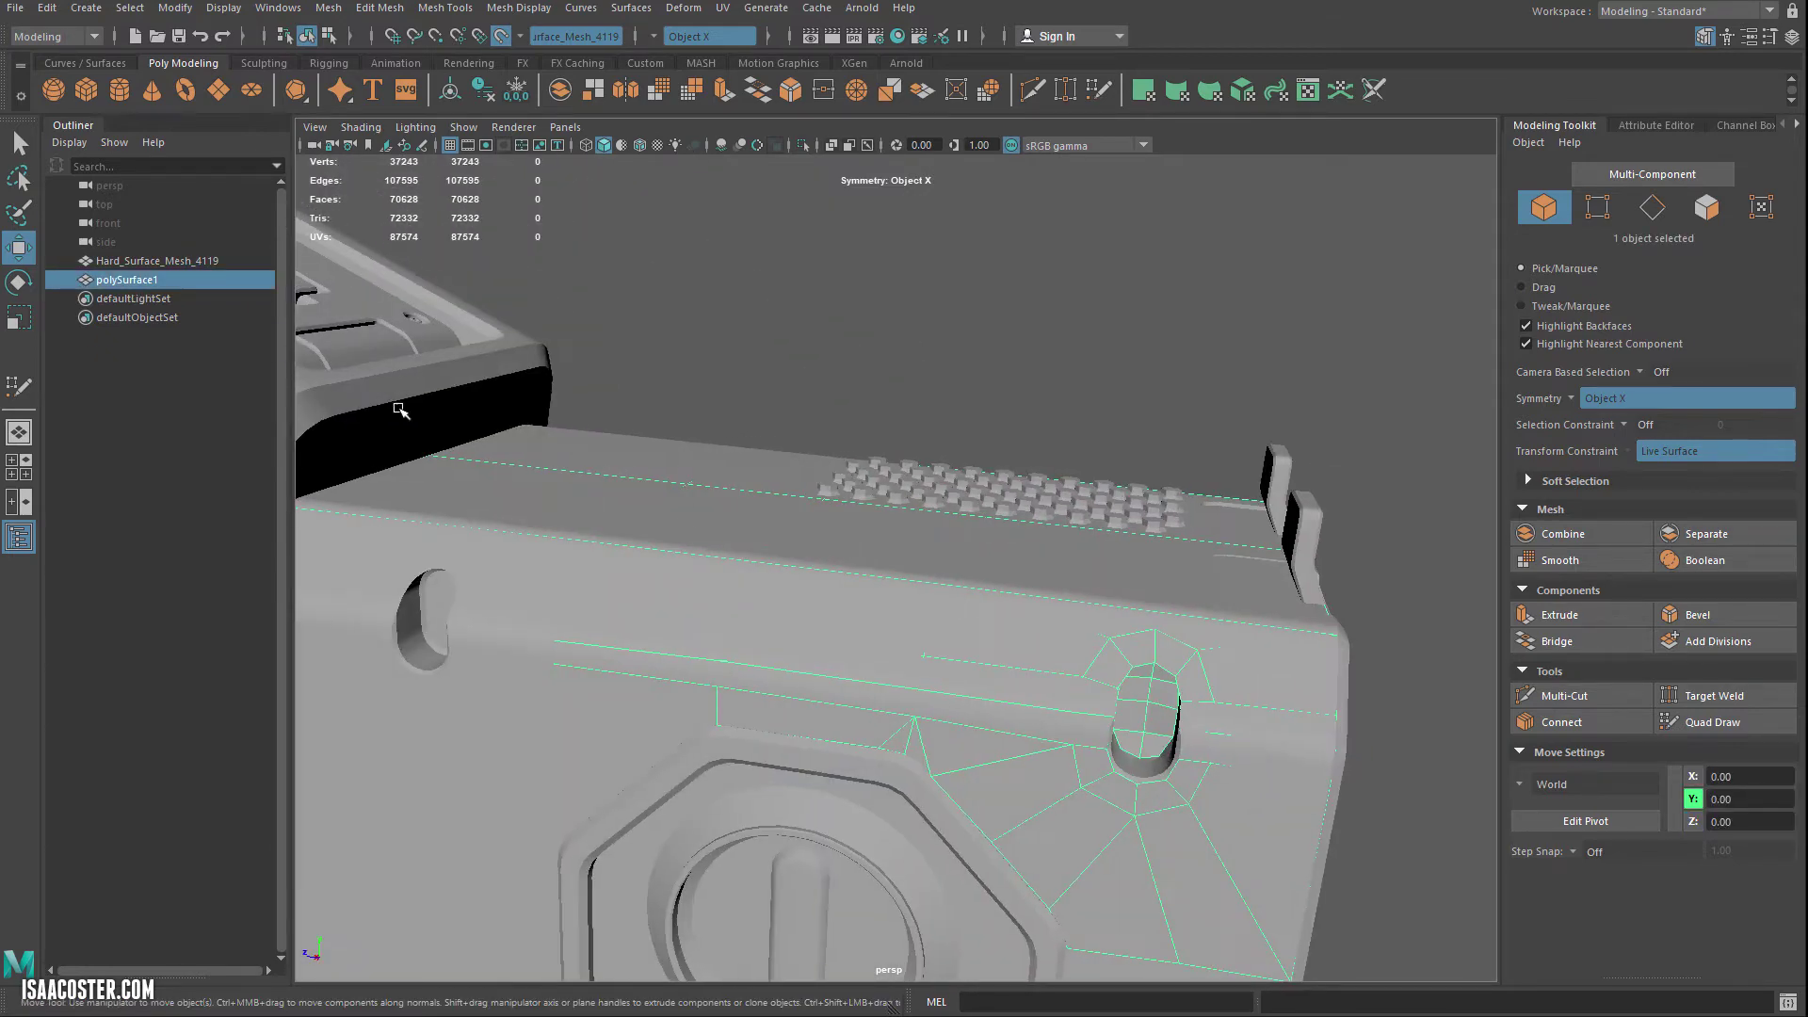
pyautogui.click(1711, 721)
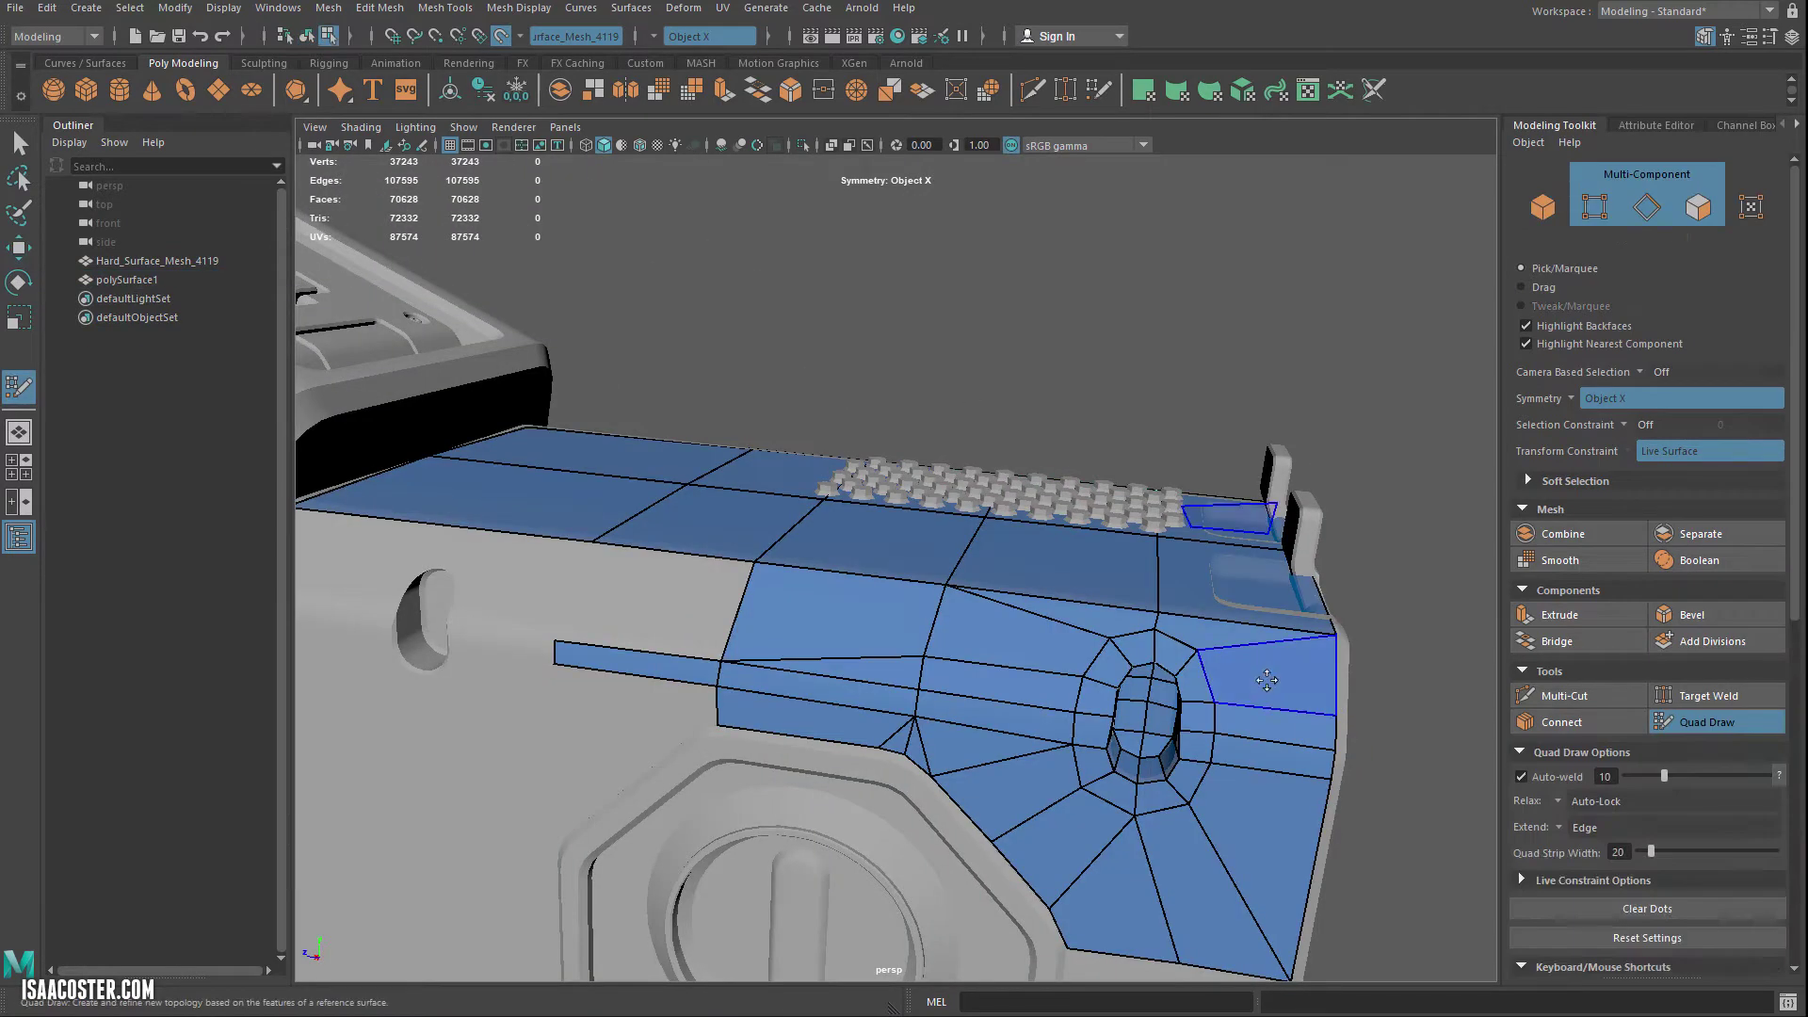
# Step: Place a closed loop of Quad Draw dots around the rim of the rear slot
pyautogui.keyDown('alt'); pyautogui.moveTo(1036, 612); pyautogui.dragTo(794, 617); pyautogui.keyUp('alt')
pyautogui.keyDown('alt'); pyautogui.moveTo(795, 616); pyautogui.dragTo(791, 686, button='right'); pyautogui.keyUp('alt')
pyautogui.keyDown('alt'); pyautogui.moveTo(791, 687); pyautogui.dragTo(1013, 582, button='middle'); pyautogui.keyUp('alt')
pyautogui.keyDown('alt'); pyautogui.moveTo(1013, 582); pyautogui.dragTo(917, 650); pyautogui.keyUp('alt')
pyautogui.keyDown('alt'); pyautogui.moveTo(916, 650); pyautogui.dragTo(753, 565, button='right'); pyautogui.keyUp('alt')
pyautogui.keyDown('alt'); pyautogui.moveTo(753, 565); pyautogui.dragTo(568, 618, button='middle'); pyautogui.keyUp('alt')
pyautogui.keyDown('alt'); pyautogui.moveTo(569, 618); pyautogui.dragTo(669, 521, button='right'); pyautogui.keyUp('alt')
pyautogui.keyDown('alt'); pyautogui.moveTo(781, 525); pyautogui.dragTo(868, 565, button='middle'); pyautogui.keyUp('alt')
pyautogui.scroll(3, 827, 618)
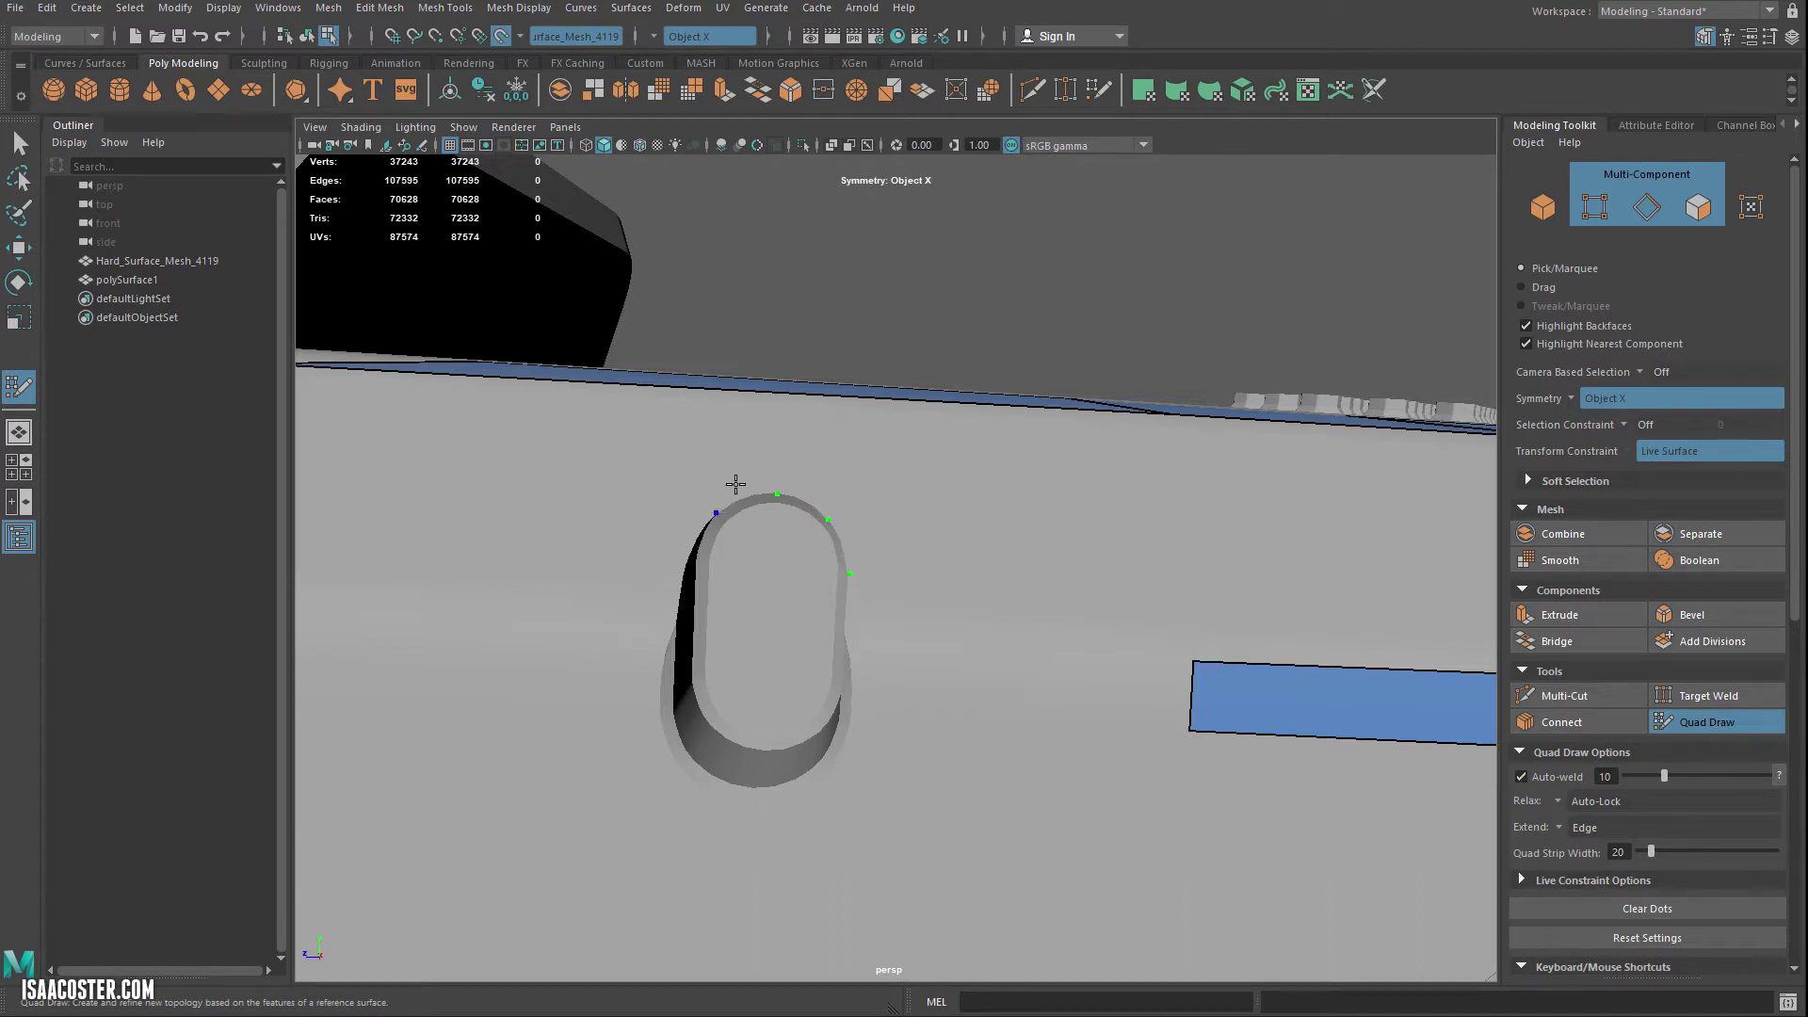
pyautogui.keyDown('alt'); pyautogui.moveTo(763, 571); pyautogui.dragTo(674, 608); pyautogui.keyUp('alt')
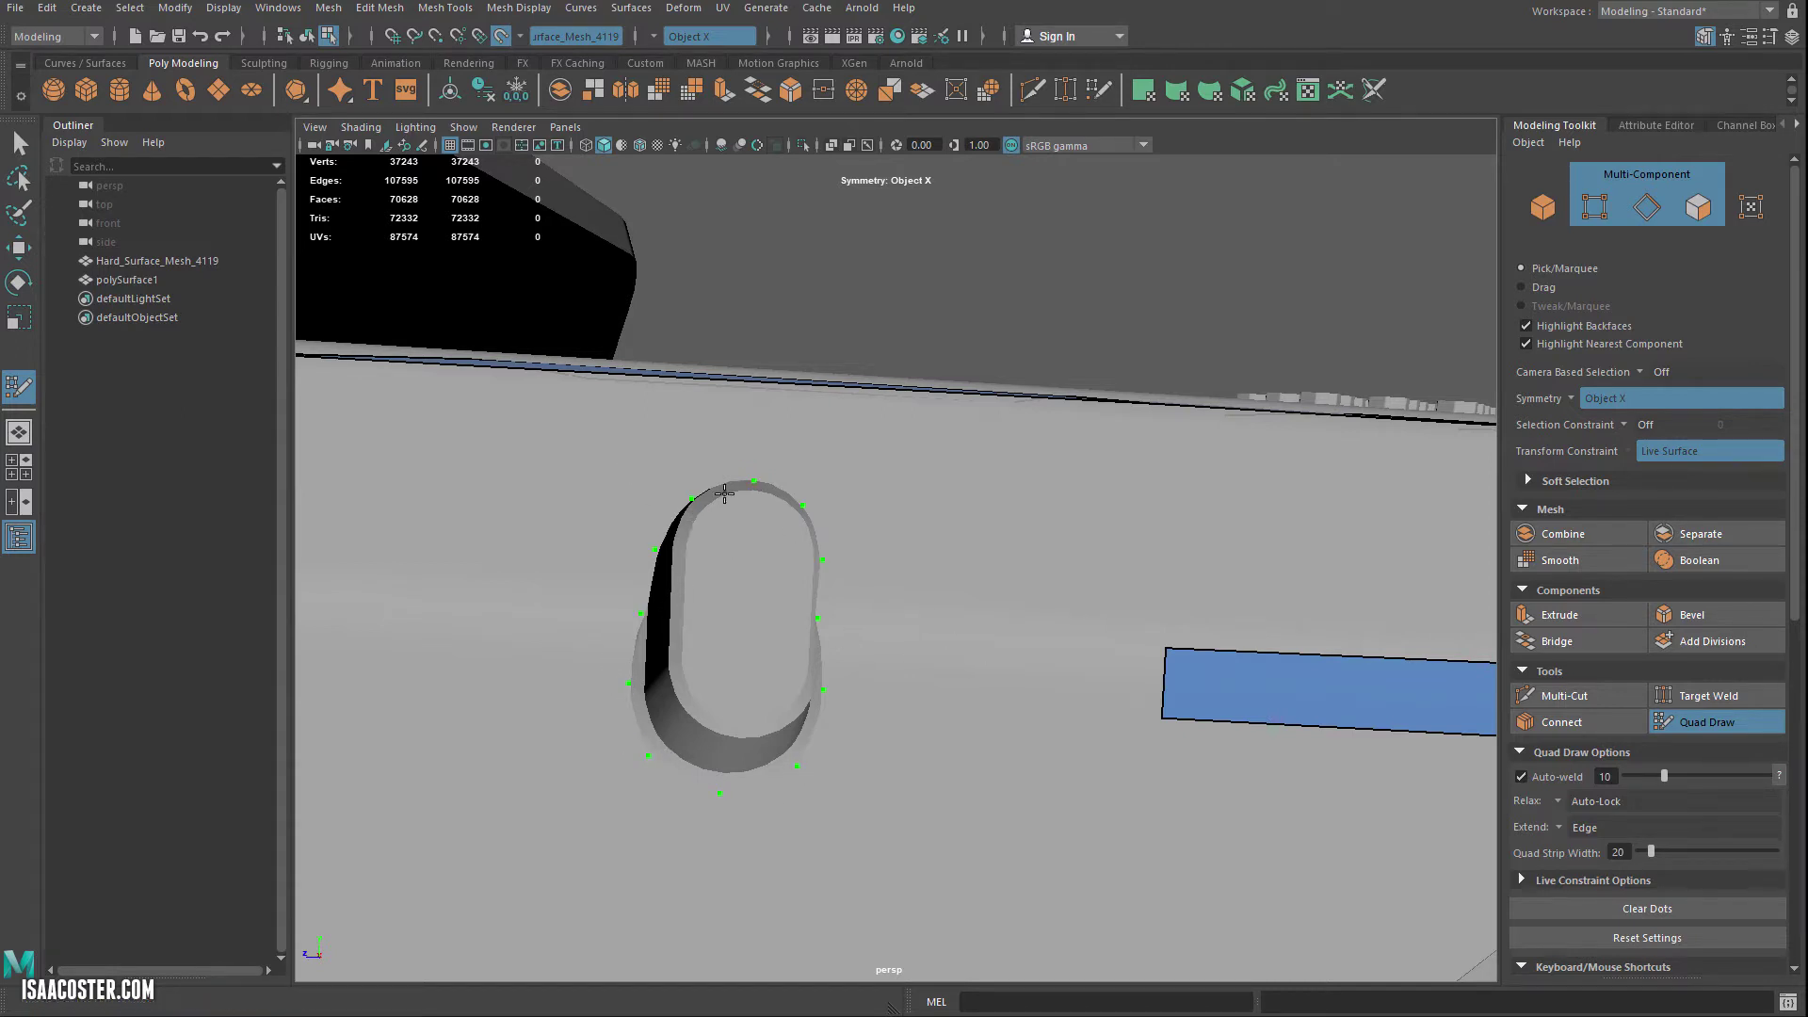
# Step: Adjust the rim dots and start an outer loop of dots around the rear slot's upper end
pyautogui.keyDown('alt'); pyautogui.moveTo(940, 606); pyautogui.dragTo(815, 517, button='right'); pyautogui.keyUp('alt')
pyautogui.keyDown('alt'); pyautogui.moveTo(814, 516); pyautogui.dragTo(752, 522, button='middle'); pyautogui.keyUp('alt')
pyautogui.keyDown('alt'); pyautogui.moveTo(752, 520); pyautogui.dragTo(720, 659); pyautogui.keyUp('alt')
pyautogui.keyDown('alt'); pyautogui.moveTo(676, 715); pyautogui.dragTo(708, 626); pyautogui.keyUp('alt')
pyautogui.keyDown('alt'); pyautogui.moveTo(759, 450); pyautogui.dragTo(817, 551, button='middle'); pyautogui.keyUp('alt')
pyautogui.keyDown('alt'); pyautogui.moveTo(817, 551); pyautogui.dragTo(839, 560, button='right'); pyautogui.keyUp('alt')
pyautogui.keyDown('alt'); pyautogui.moveTo(839, 561); pyautogui.dragTo(824, 462, button='middle'); pyautogui.keyUp('alt')
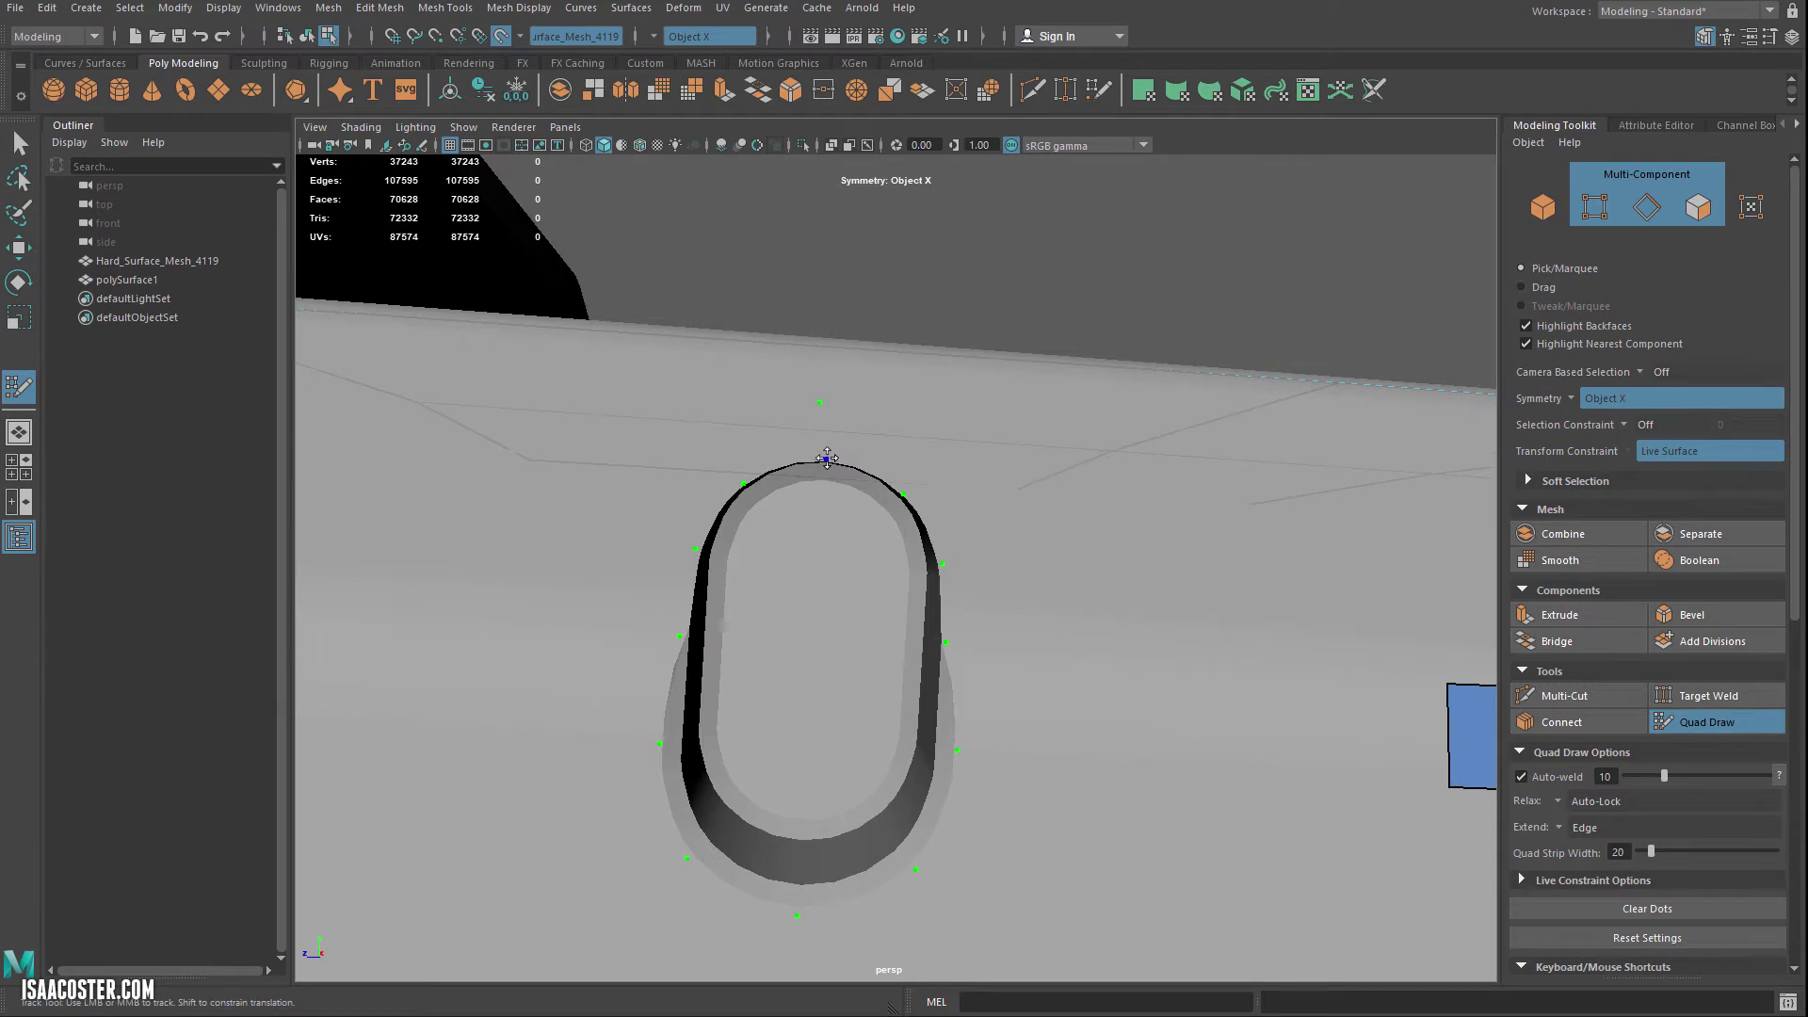
pyautogui.keyDown('alt'); pyautogui.moveTo(829, 458); pyautogui.dragTo(846, 591); pyautogui.keyUp('alt')
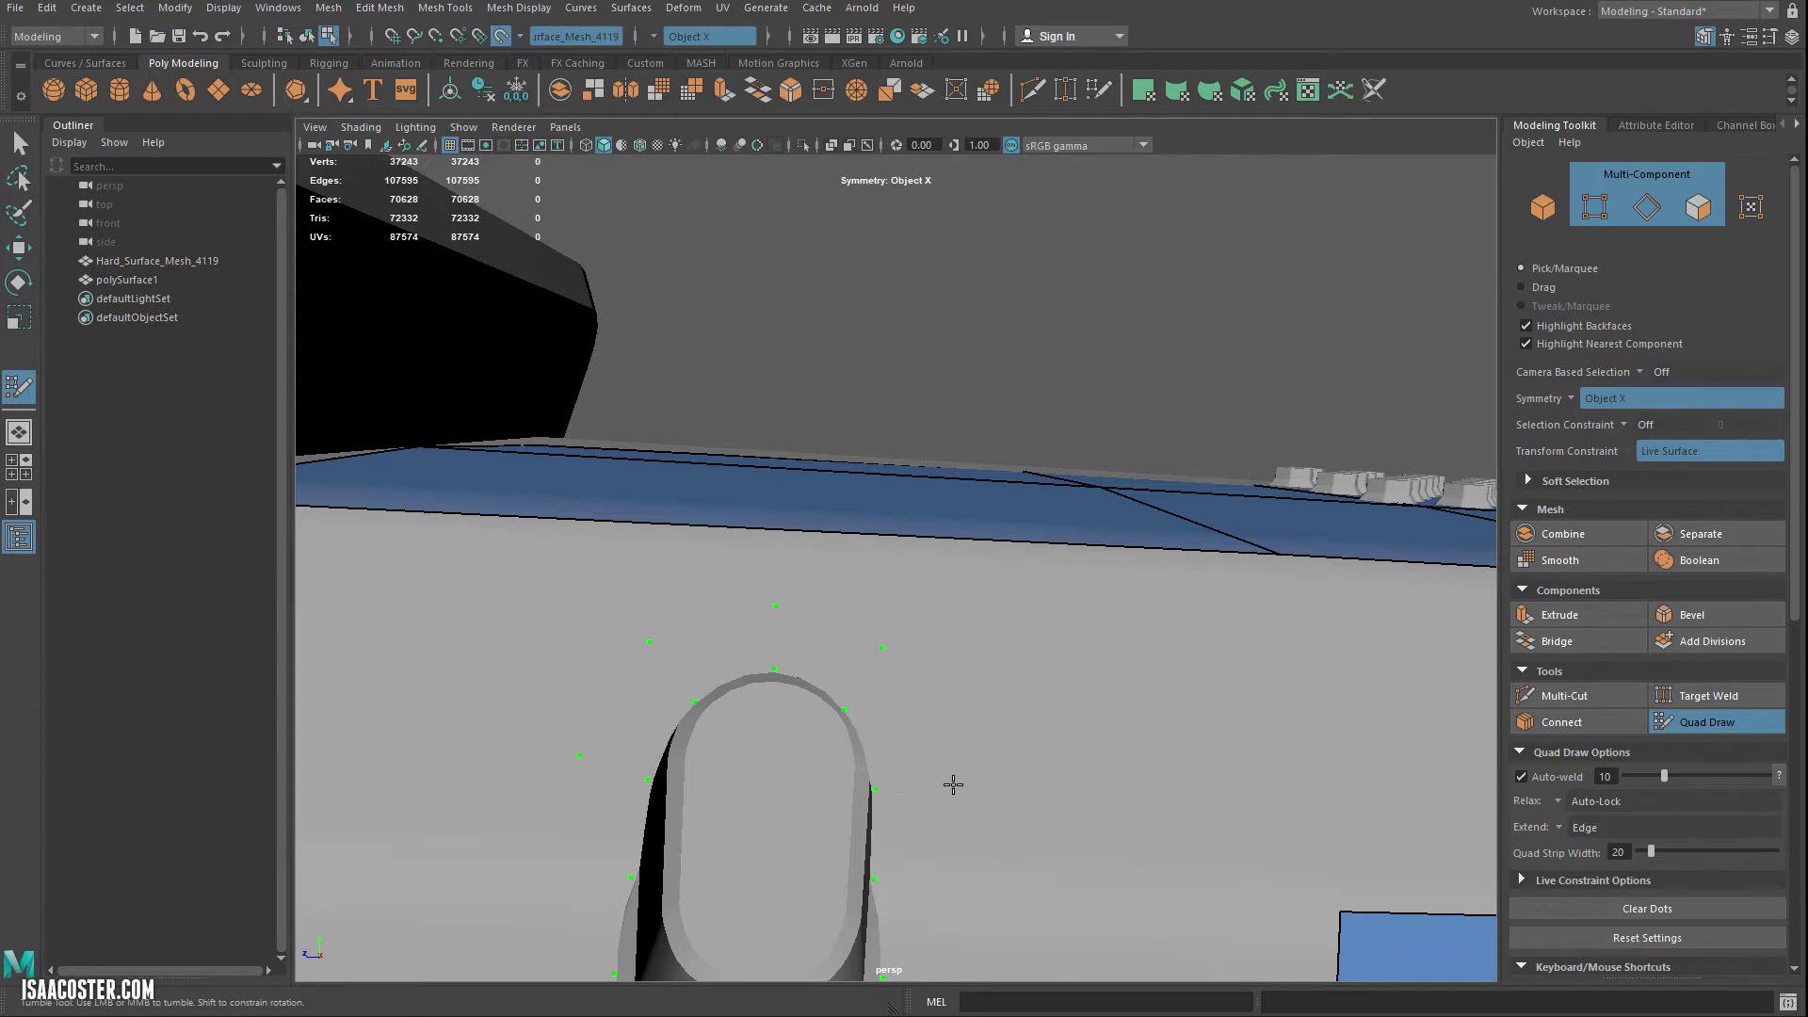
# Step: Complete the outer dots and fill quads between both loops to form a closed ring around the rear slot
pyautogui.keyDown('shift'); pyautogui.click(909, 745); pyautogui.keyUp('shift')
pyautogui.keyDown('shift'); pyautogui.click(817, 652); pyautogui.keyUp('shift')
pyautogui.keyDown('shift'); pyautogui.click(730, 641); pyautogui.keyUp('shift')
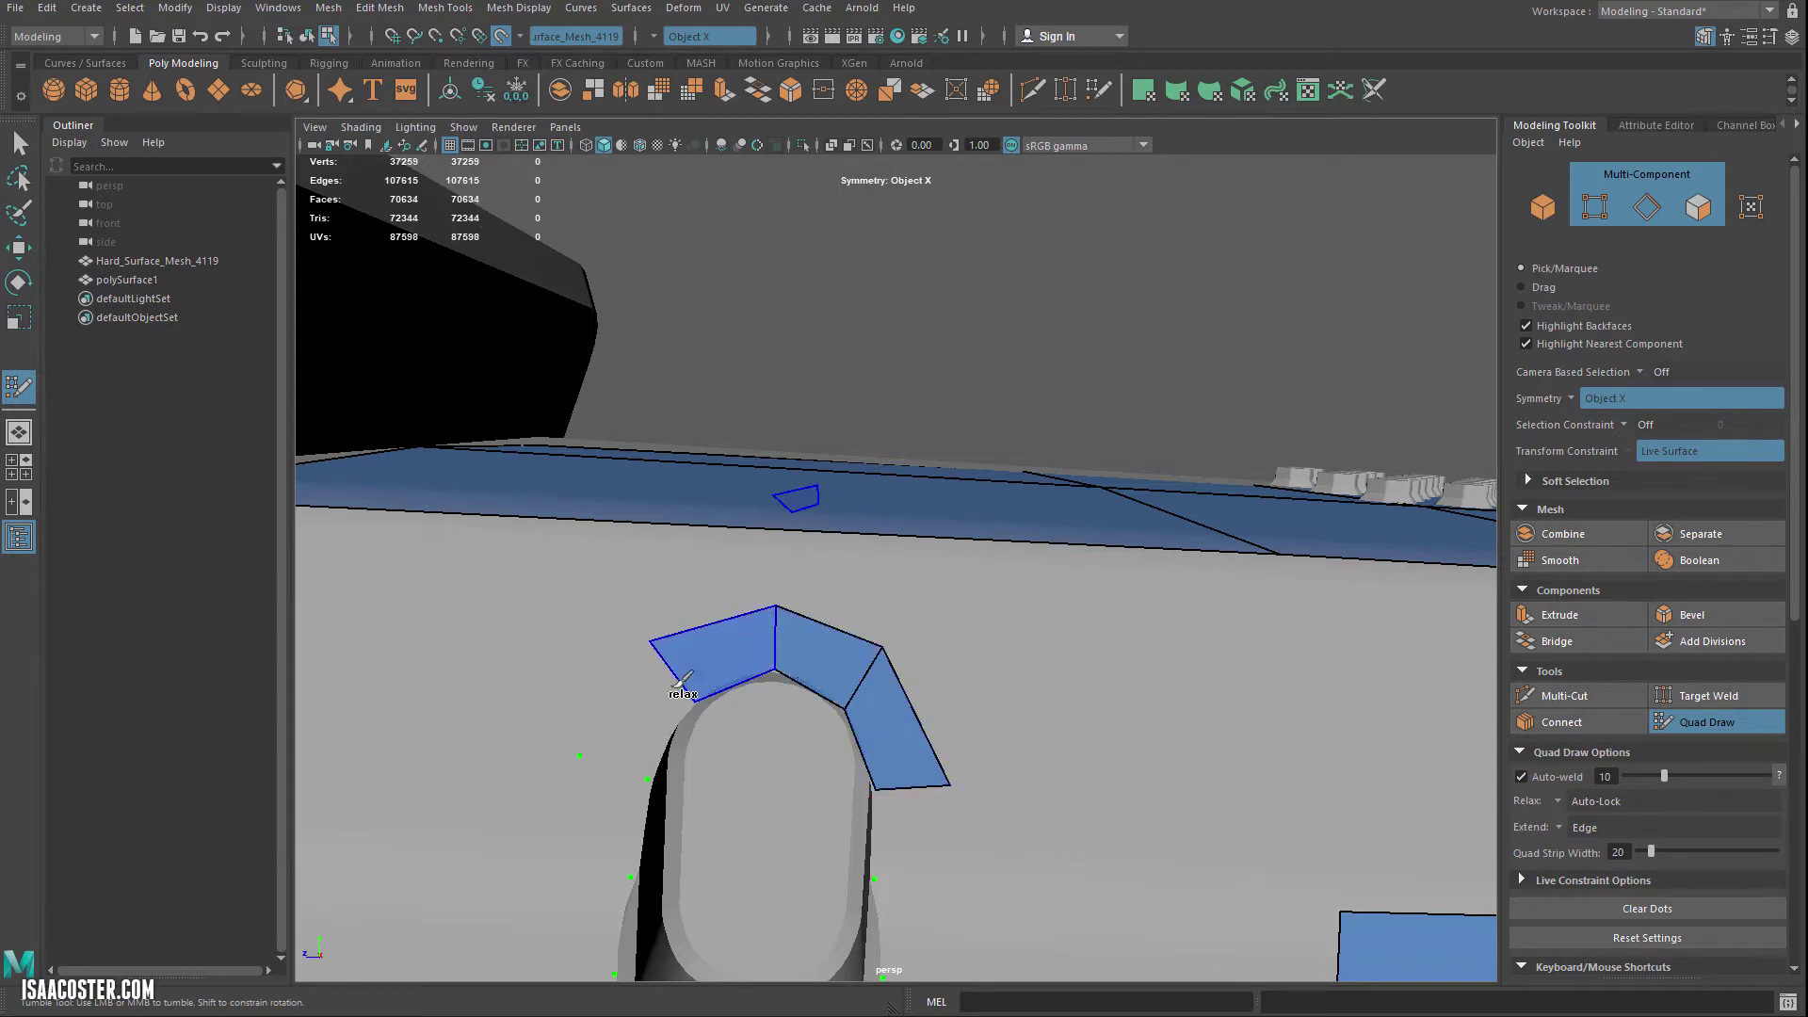
pyautogui.keyDown('shift'); pyautogui.click(650, 702); pyautogui.keyUp('shift')
pyautogui.keyDown('alt'); pyautogui.moveTo(706, 767); pyautogui.dragTo(630, 647, button='middle'); pyautogui.keyUp('alt')
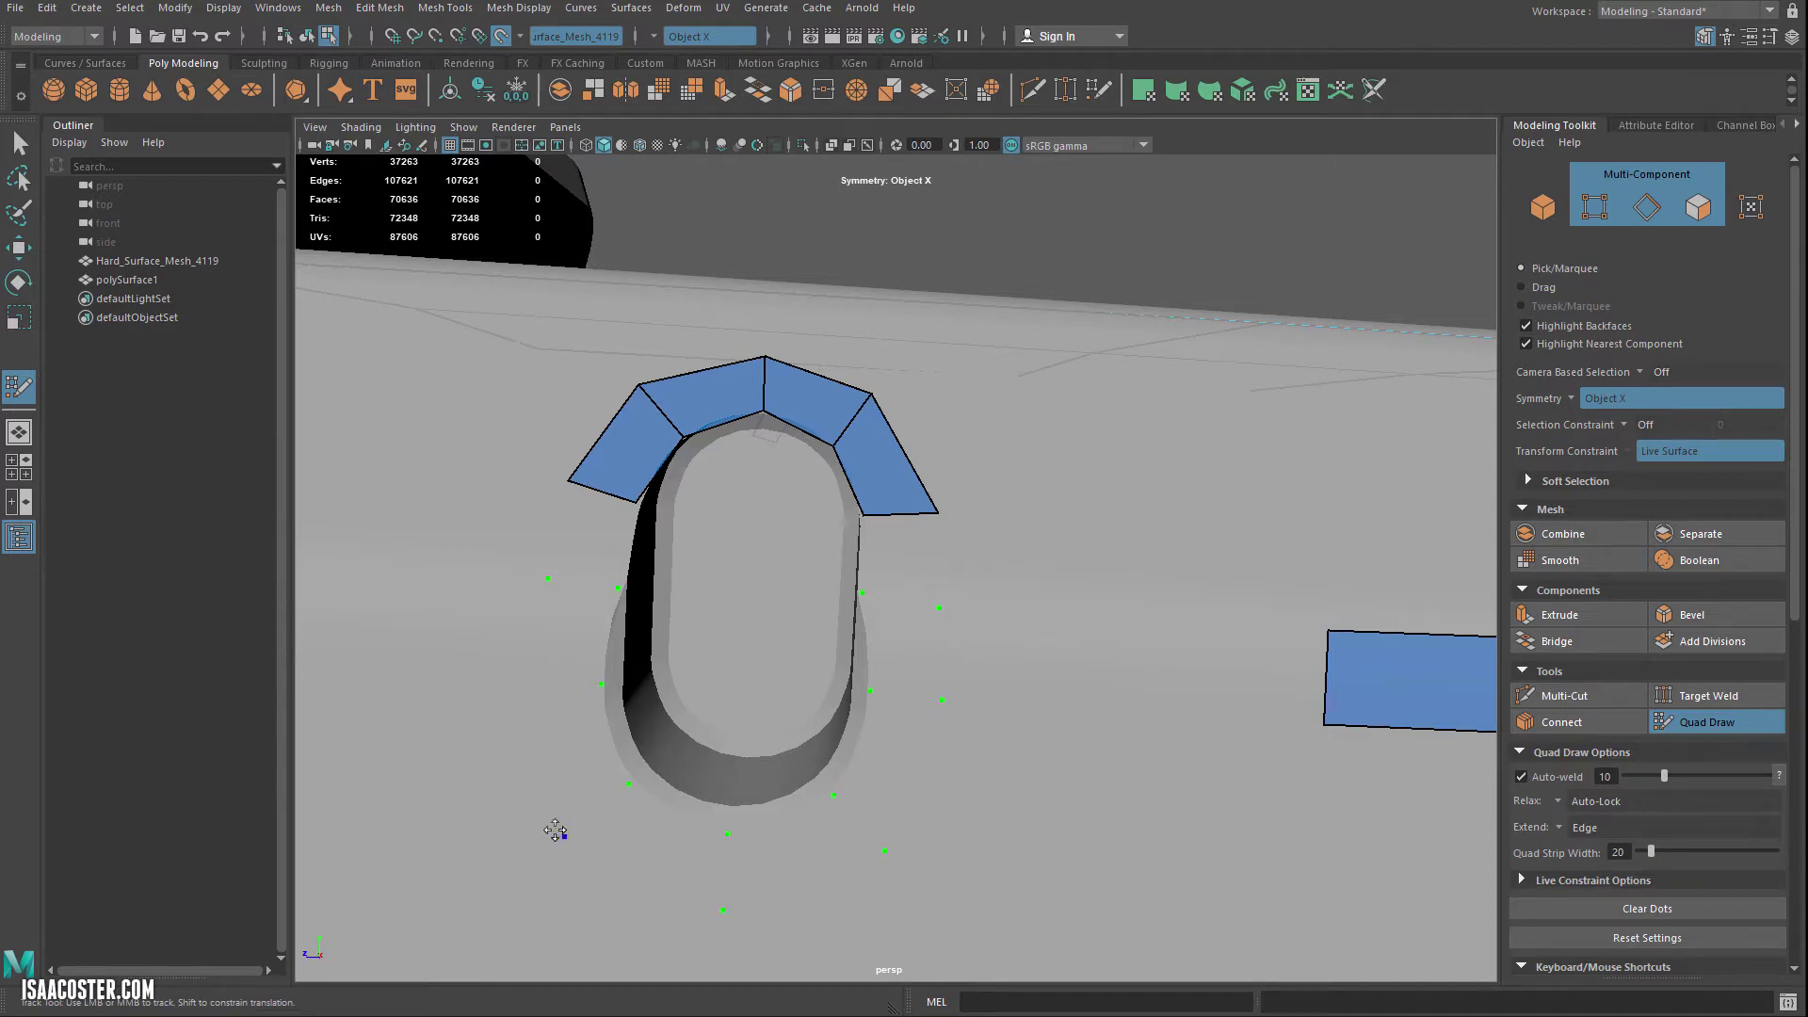
pyautogui.moveTo(582, 628)
pyautogui.mouseDown()
pyautogui.moveTo(577, 537)
pyautogui.moveTo(565, 747)
pyautogui.moveTo(634, 807)
pyautogui.moveTo(774, 865)
pyautogui.moveTo(880, 755)
pyautogui.moveTo(904, 565)
pyautogui.moveTo(924, 614)
pyautogui.moveTo(776, 514)
pyautogui.mouseUp()
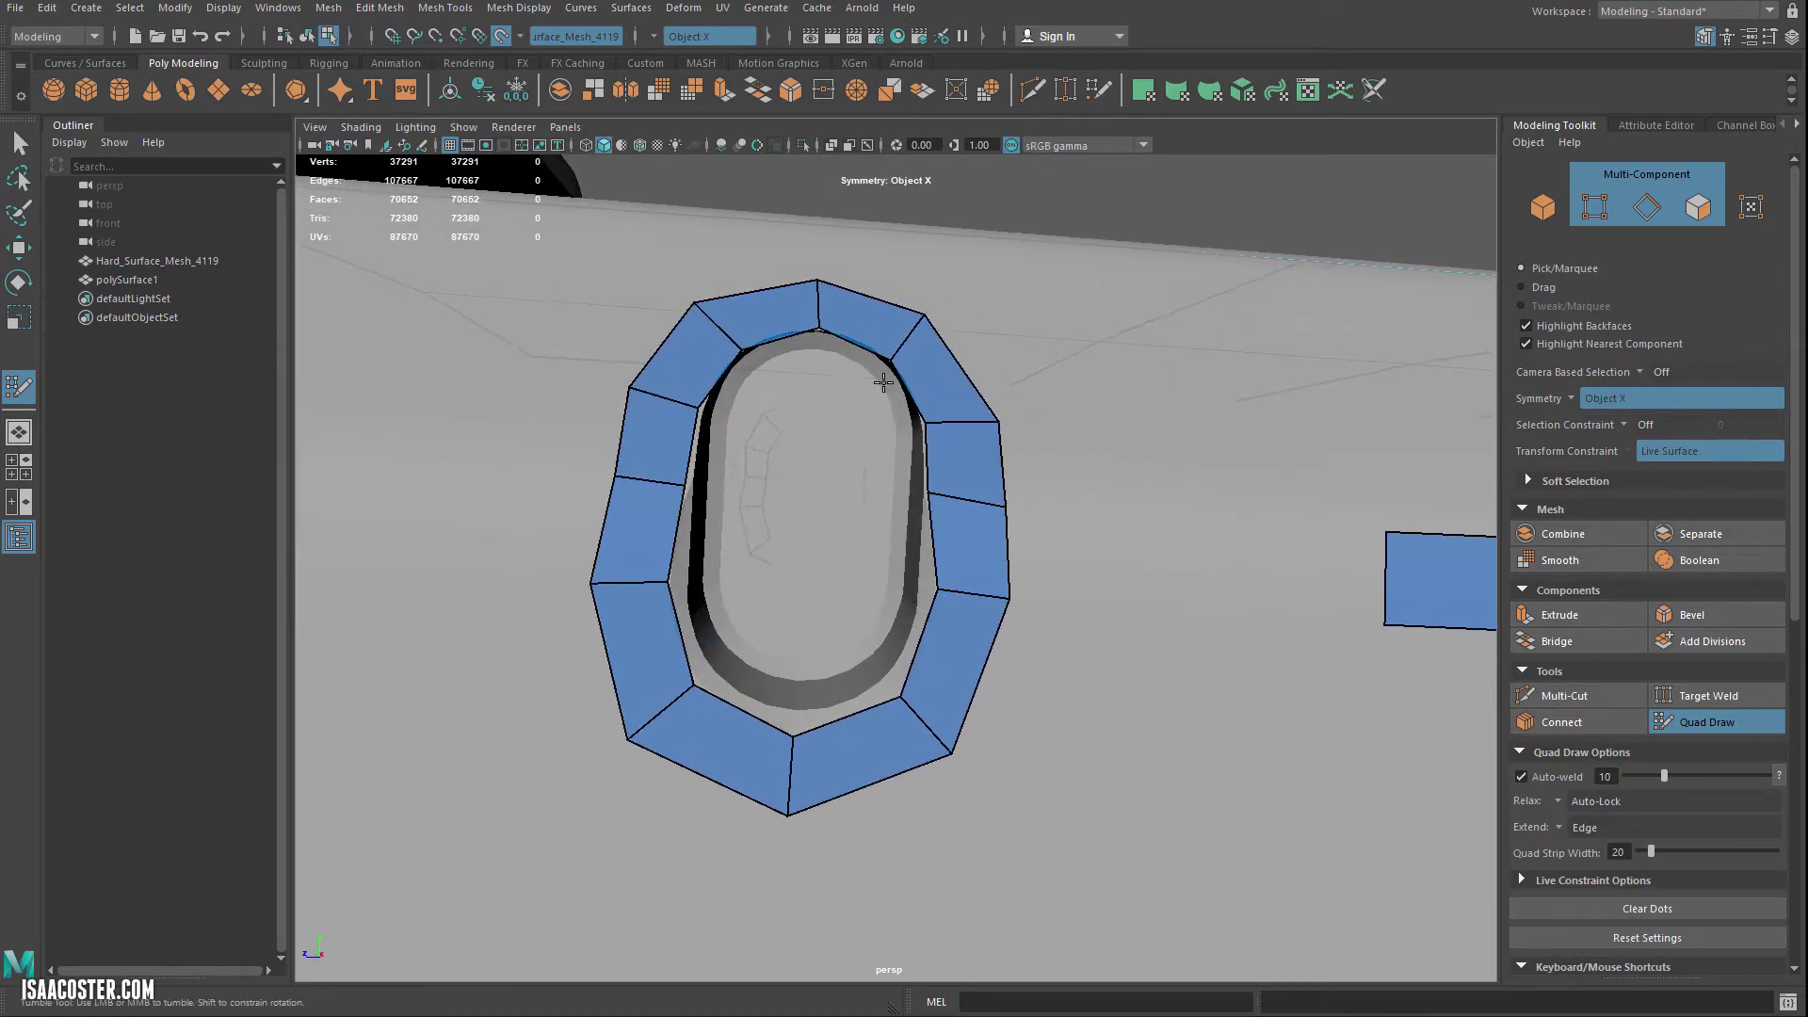
# Step: Place dots along the lower half of the floor edge inside the rear slot recess
pyautogui.keyDown('alt'); pyautogui.moveTo(882, 385); pyautogui.dragTo(589, 585); pyautogui.keyUp('alt')
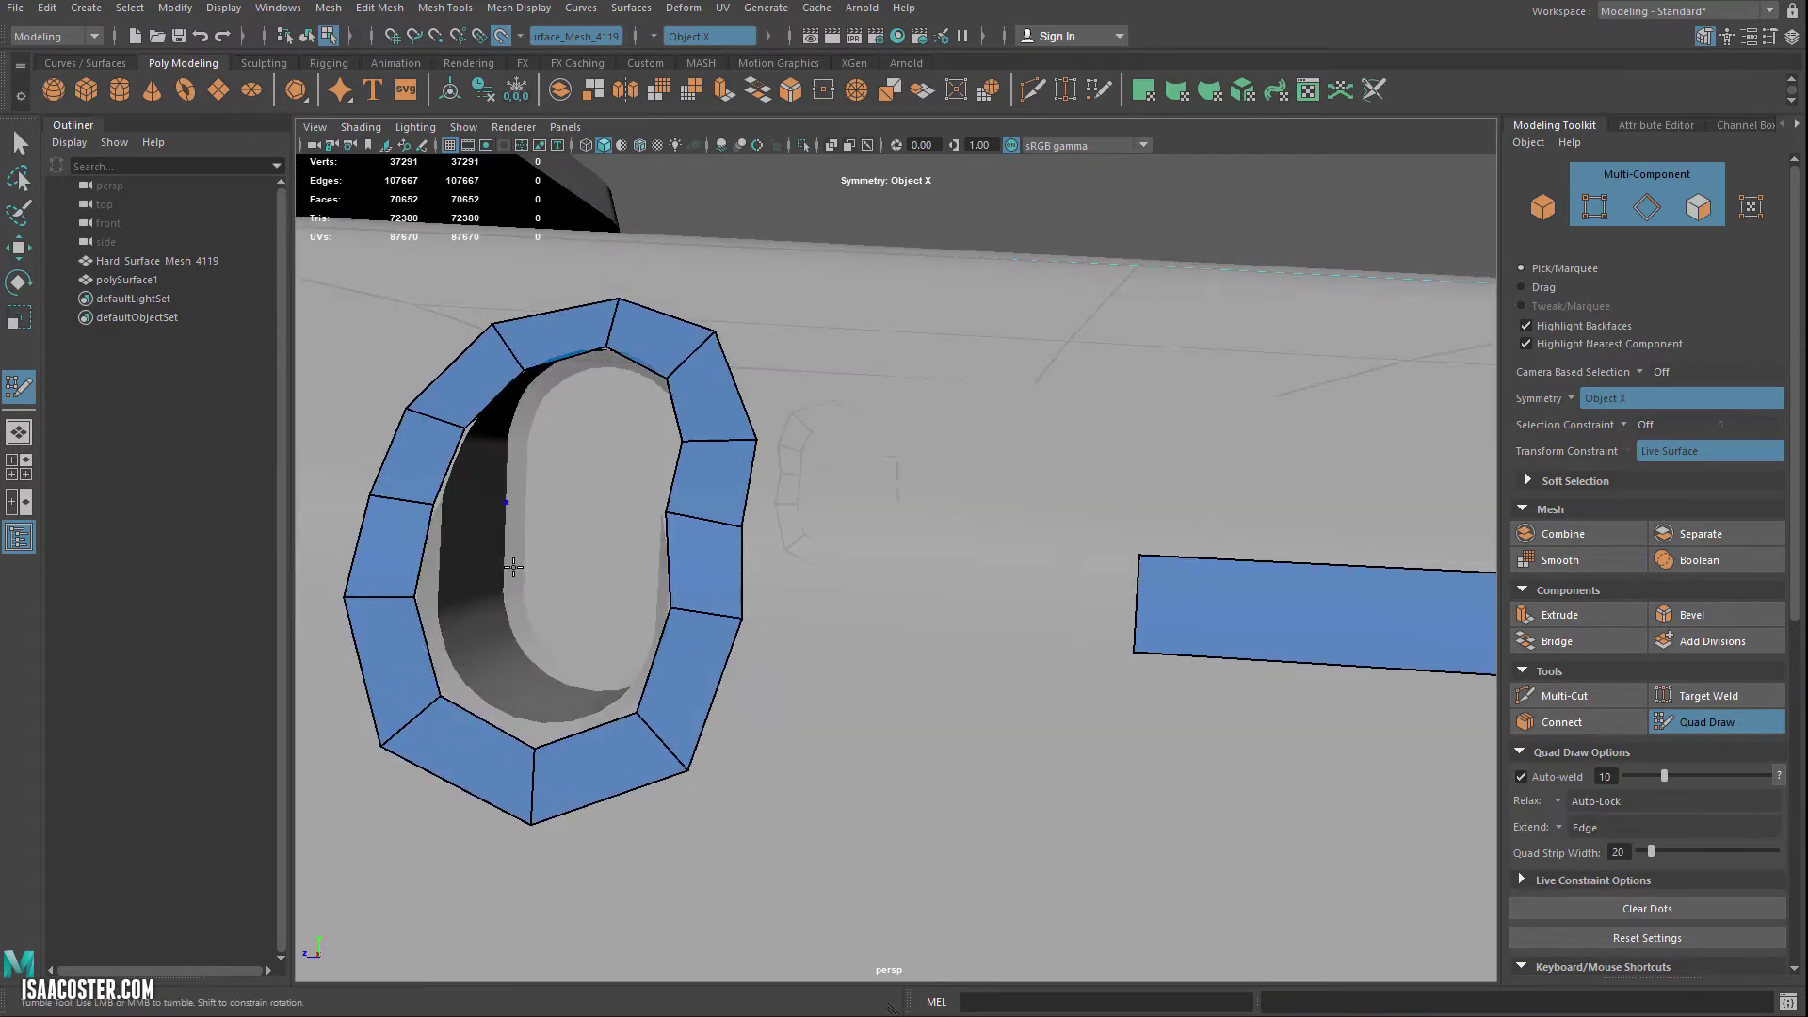
pyautogui.keyDown('alt'); pyautogui.moveTo(521, 648); pyautogui.dragTo(688, 722); pyautogui.keyUp('alt')
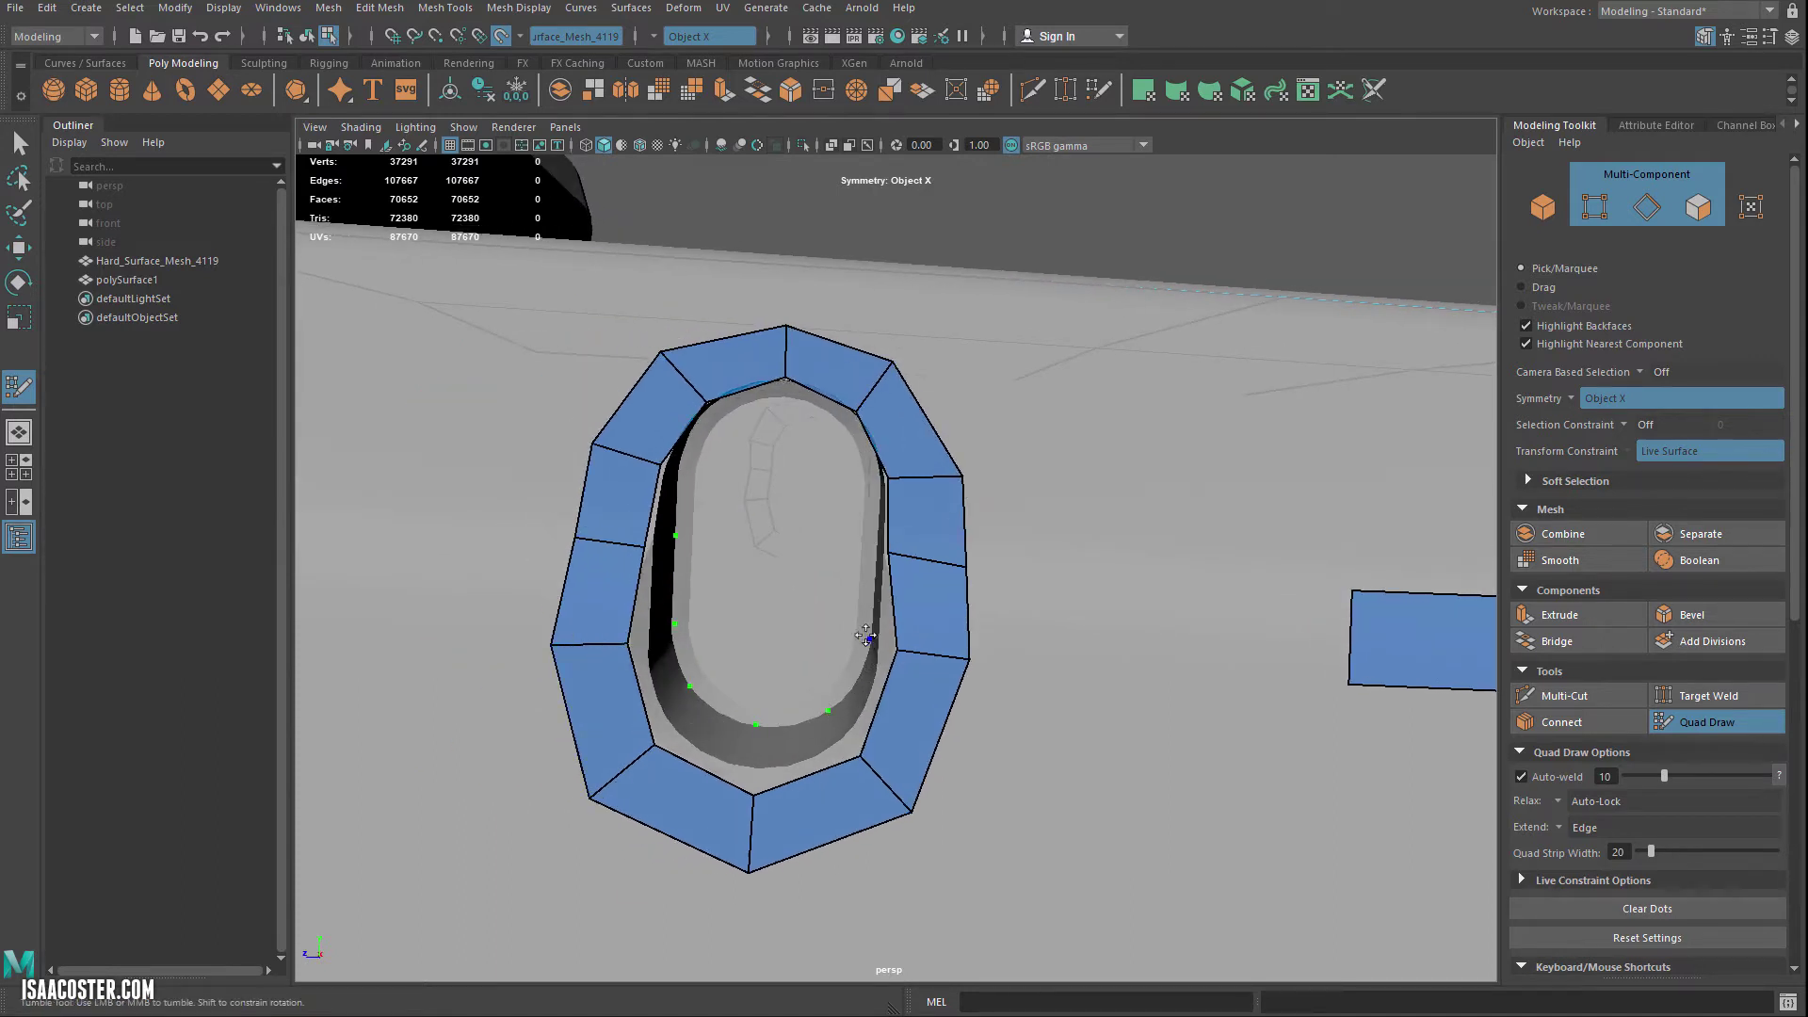
pyautogui.keyDown('alt'); pyautogui.moveTo(862, 633); pyautogui.dragTo(930, 625); pyautogui.keyUp('alt')
# Step: Fill quads down the recess wall between the rear slot's rim and the dots along its floor edge
pyautogui.keyDown('shift'); pyautogui.click(956, 641); pyautogui.keyUp('shift')
pyautogui.keyDown('shift'); pyautogui.click(942, 739); pyautogui.keyUp('shift')
pyautogui.keyDown('shift'); pyautogui.click(838, 796); pyautogui.keyUp('shift')
pyautogui.keyDown('shift'); pyautogui.click(791, 789); pyautogui.keyUp('shift')
pyautogui.keyDown('alt'); pyautogui.moveTo(791, 789); pyautogui.dragTo(600, 769); pyautogui.keyUp('alt')
pyautogui.keyDown('shift'); pyautogui.click(483, 726); pyautogui.keyUp('shift')
pyautogui.keyDown('shift'); pyautogui.click(475, 630); pyautogui.keyUp('shift')
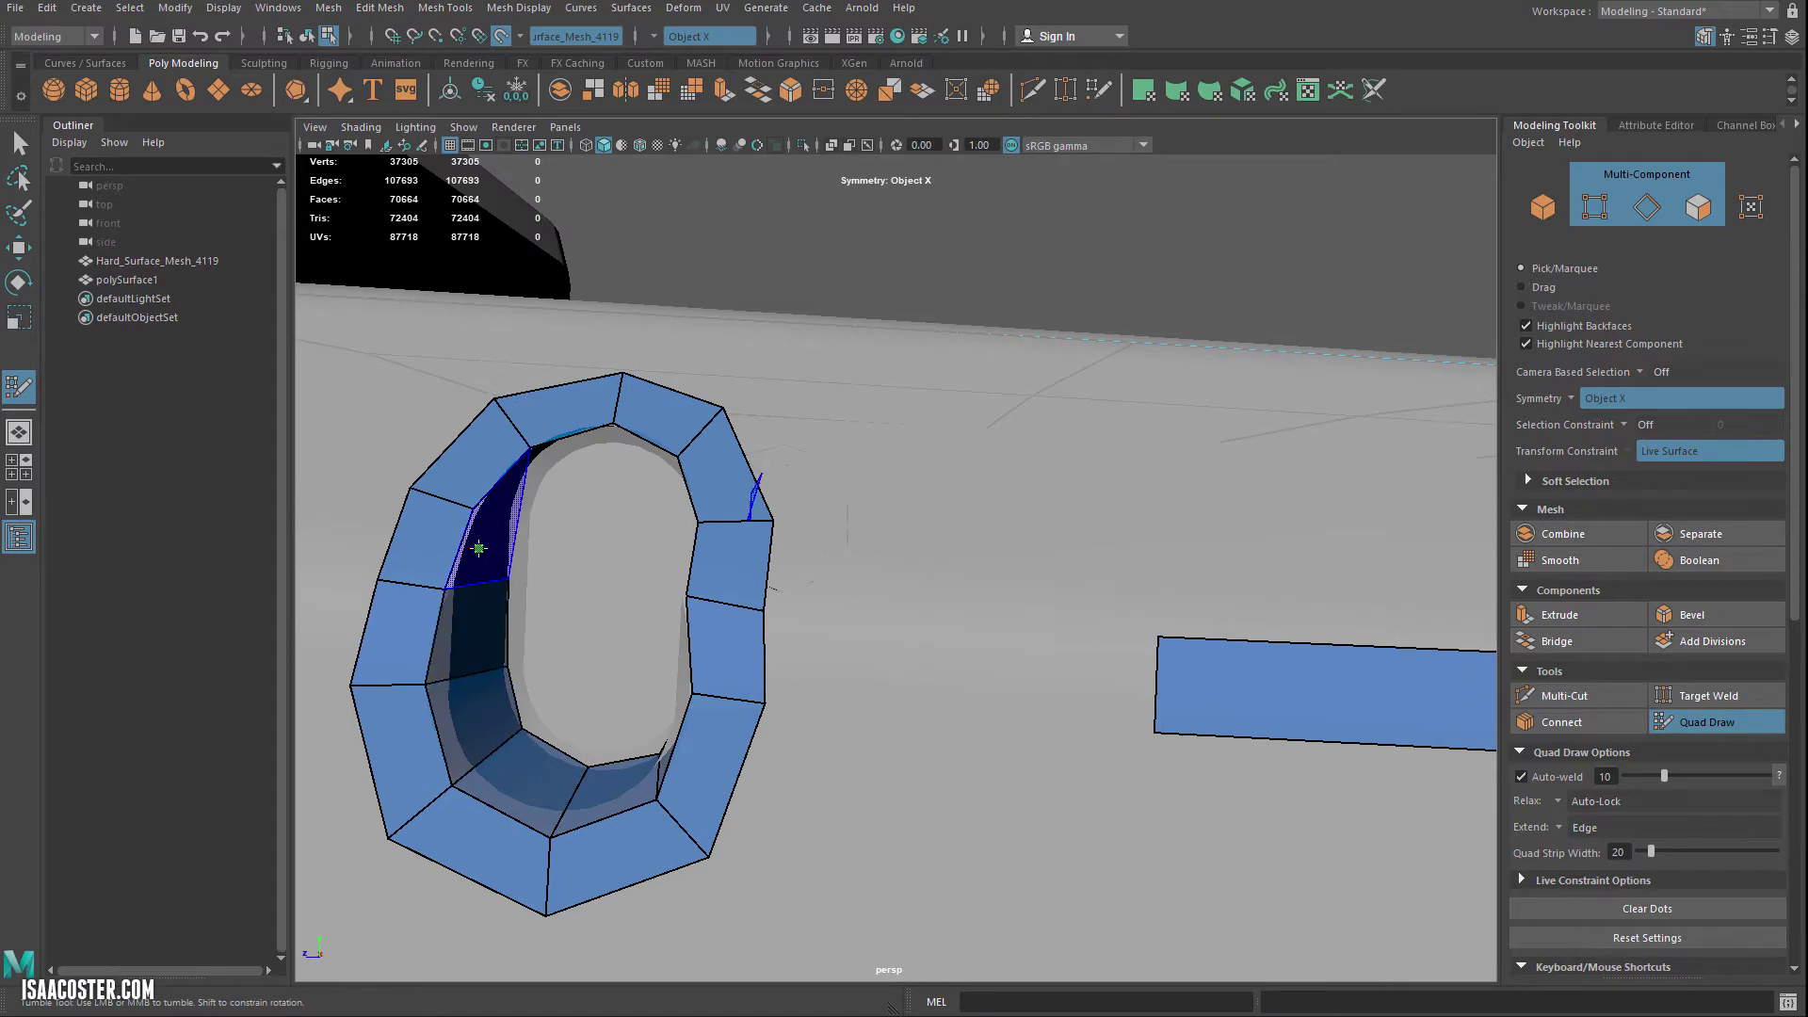
# Step: Add the missing floor-edge dots and fill the remaining wall quads around the upper end of the rear slot recess
pyautogui.keyDown('alt'); pyautogui.moveTo(499, 536); pyautogui.dragTo(553, 646); pyautogui.keyUp('alt')
pyautogui.keyDown('alt'); pyautogui.moveTo(553, 646); pyautogui.dragTo(581, 727, button='middle'); pyautogui.keyUp('alt')
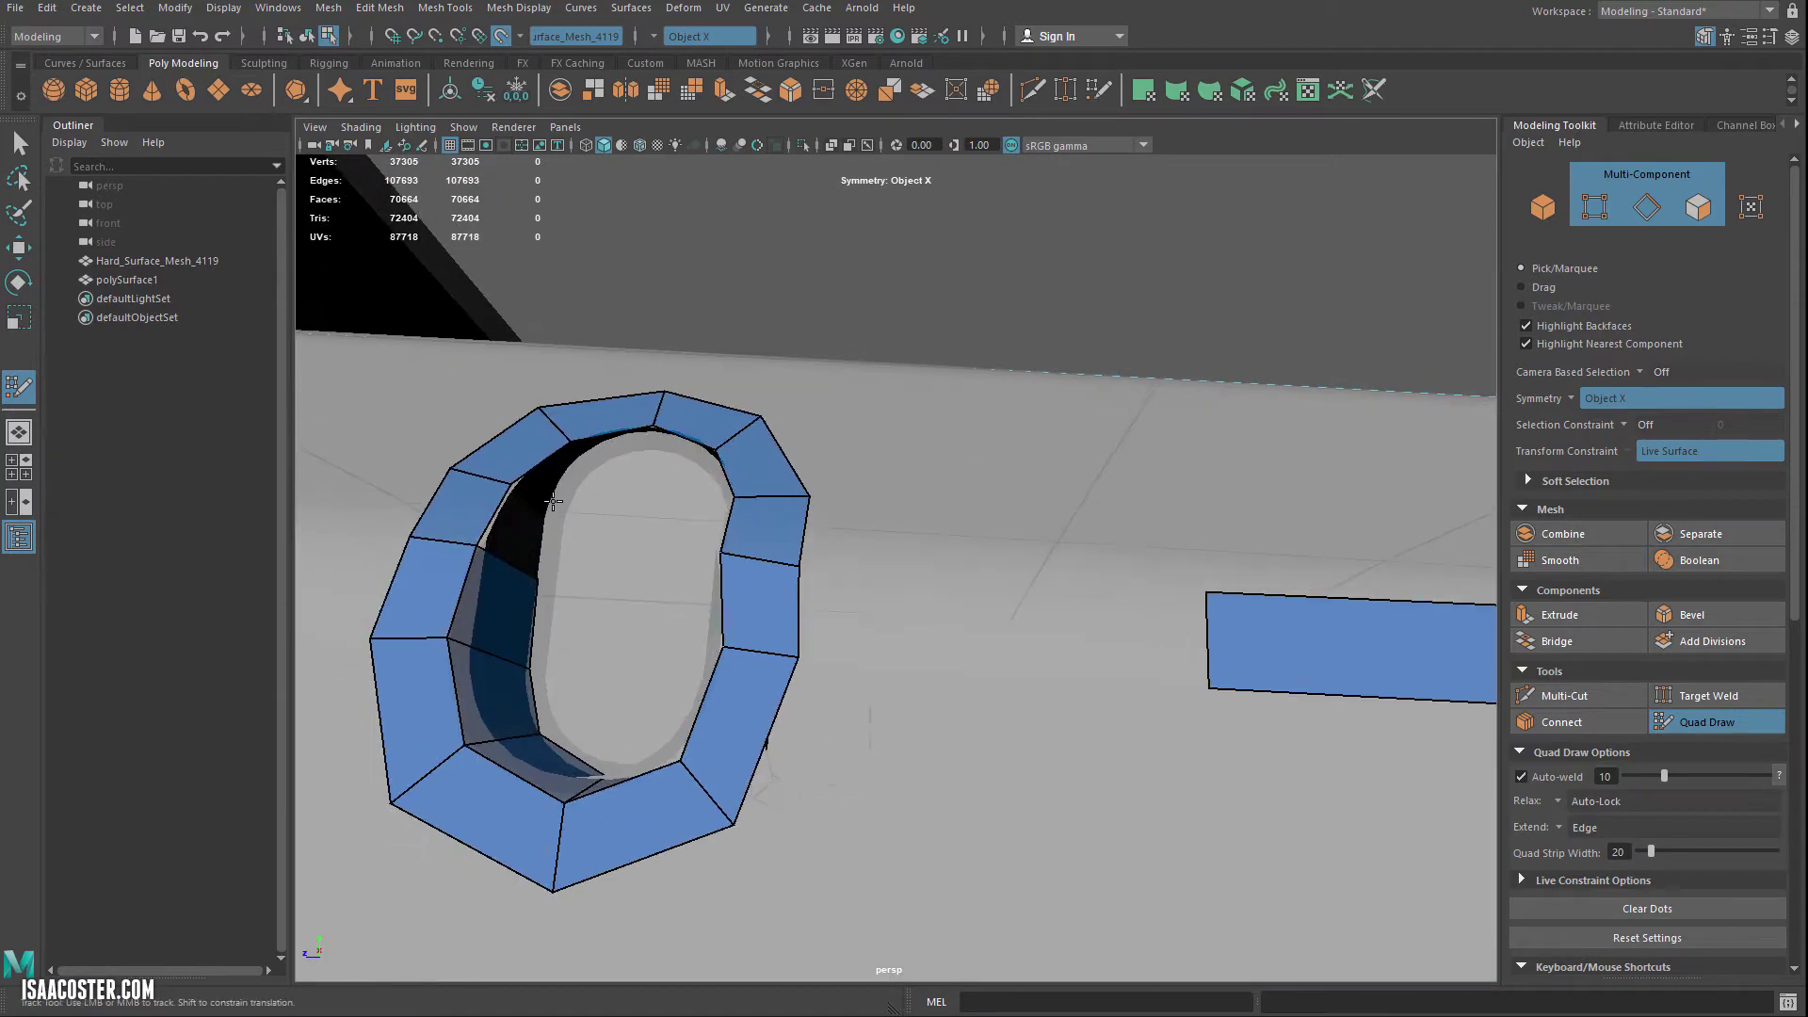
pyautogui.keyDown('alt'); pyautogui.moveTo(556, 517); pyautogui.dragTo(884, 514); pyautogui.keyUp('alt')
pyautogui.keyDown('shift'); pyautogui.click(966, 482); pyautogui.keyUp('shift')
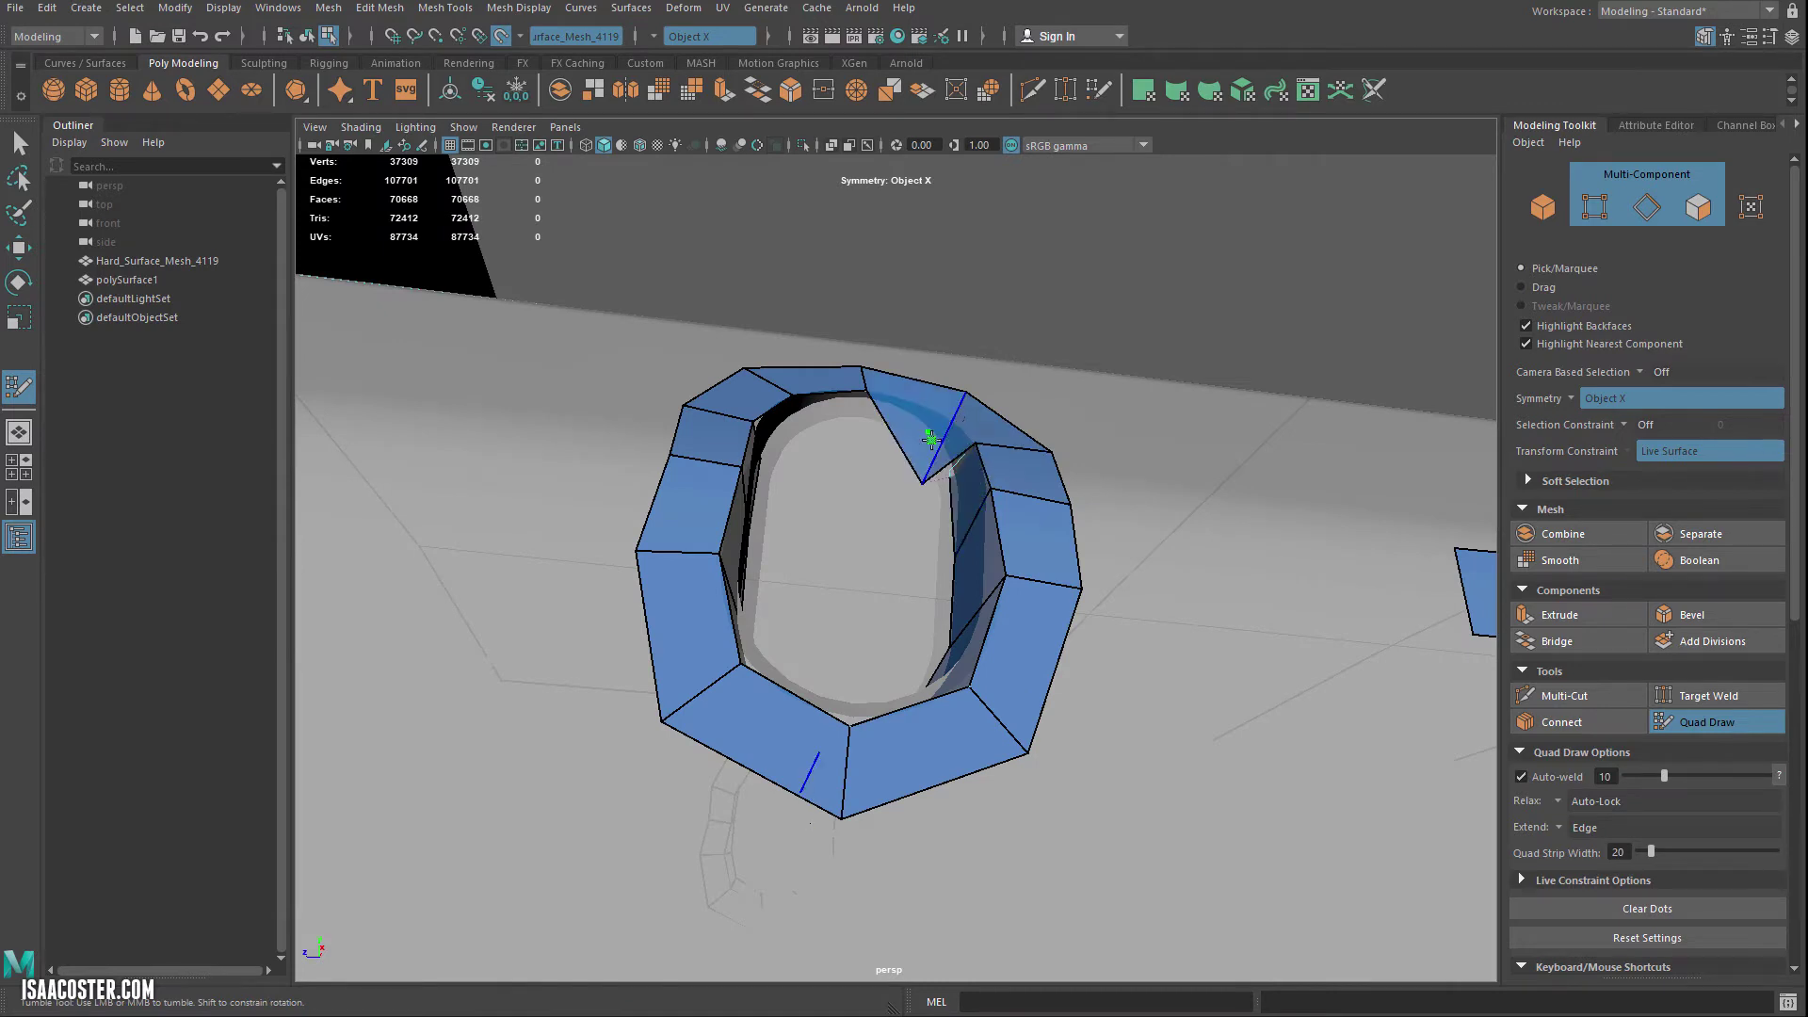
pyautogui.keyDown('shift'); pyautogui.click(943, 425); pyautogui.keyUp('shift')
pyautogui.keyDown('alt'); pyautogui.moveTo(943, 433); pyautogui.dragTo(758, 300); pyautogui.keyUp('alt')
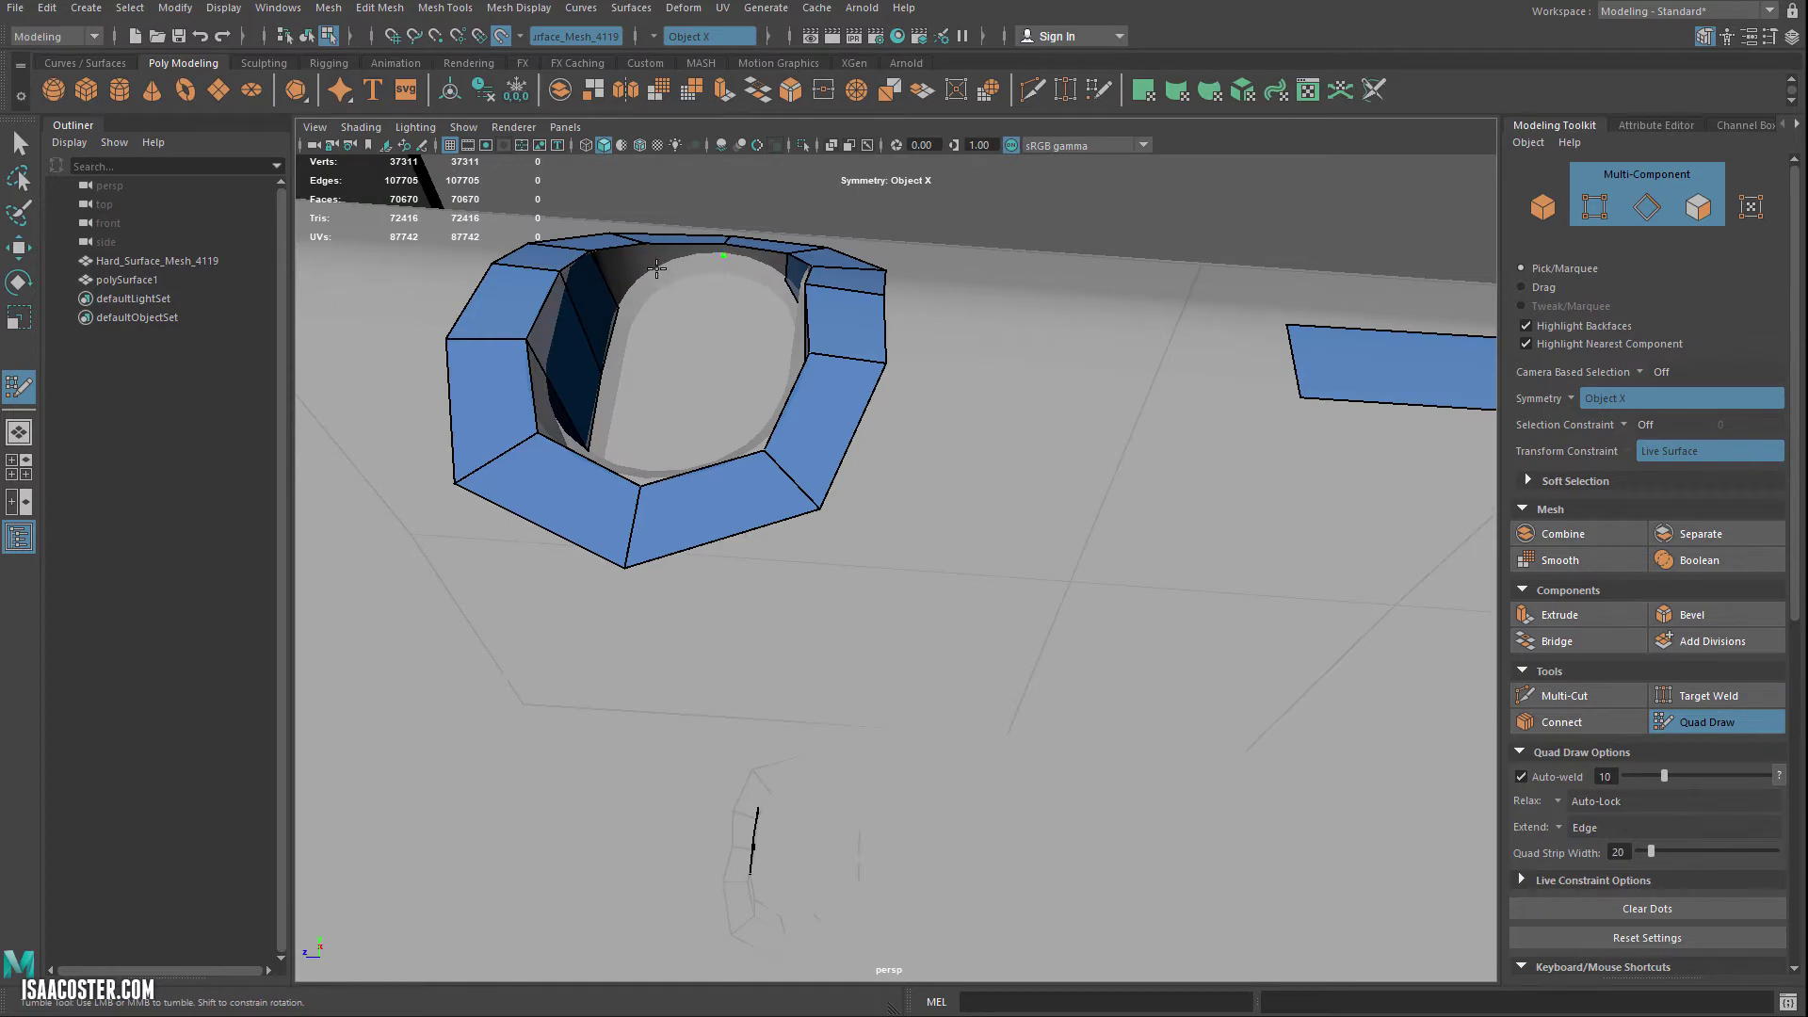
pyautogui.click(657, 268)
pyautogui.keyDown('shift'); pyautogui.click(634, 264); pyautogui.keyUp('shift')
pyautogui.keyDown('shift'); pyautogui.click(695, 257); pyautogui.keyUp('shift')
pyautogui.keyDown('shift'); pyautogui.click(748, 262); pyautogui.keyUp('shift')
# Step: Add centre dots on the rear slot's floor and fill the two uppermost rows of floor quads
pyautogui.keyDown('shift'); pyautogui.click(708, 311); pyautogui.keyUp('shift')
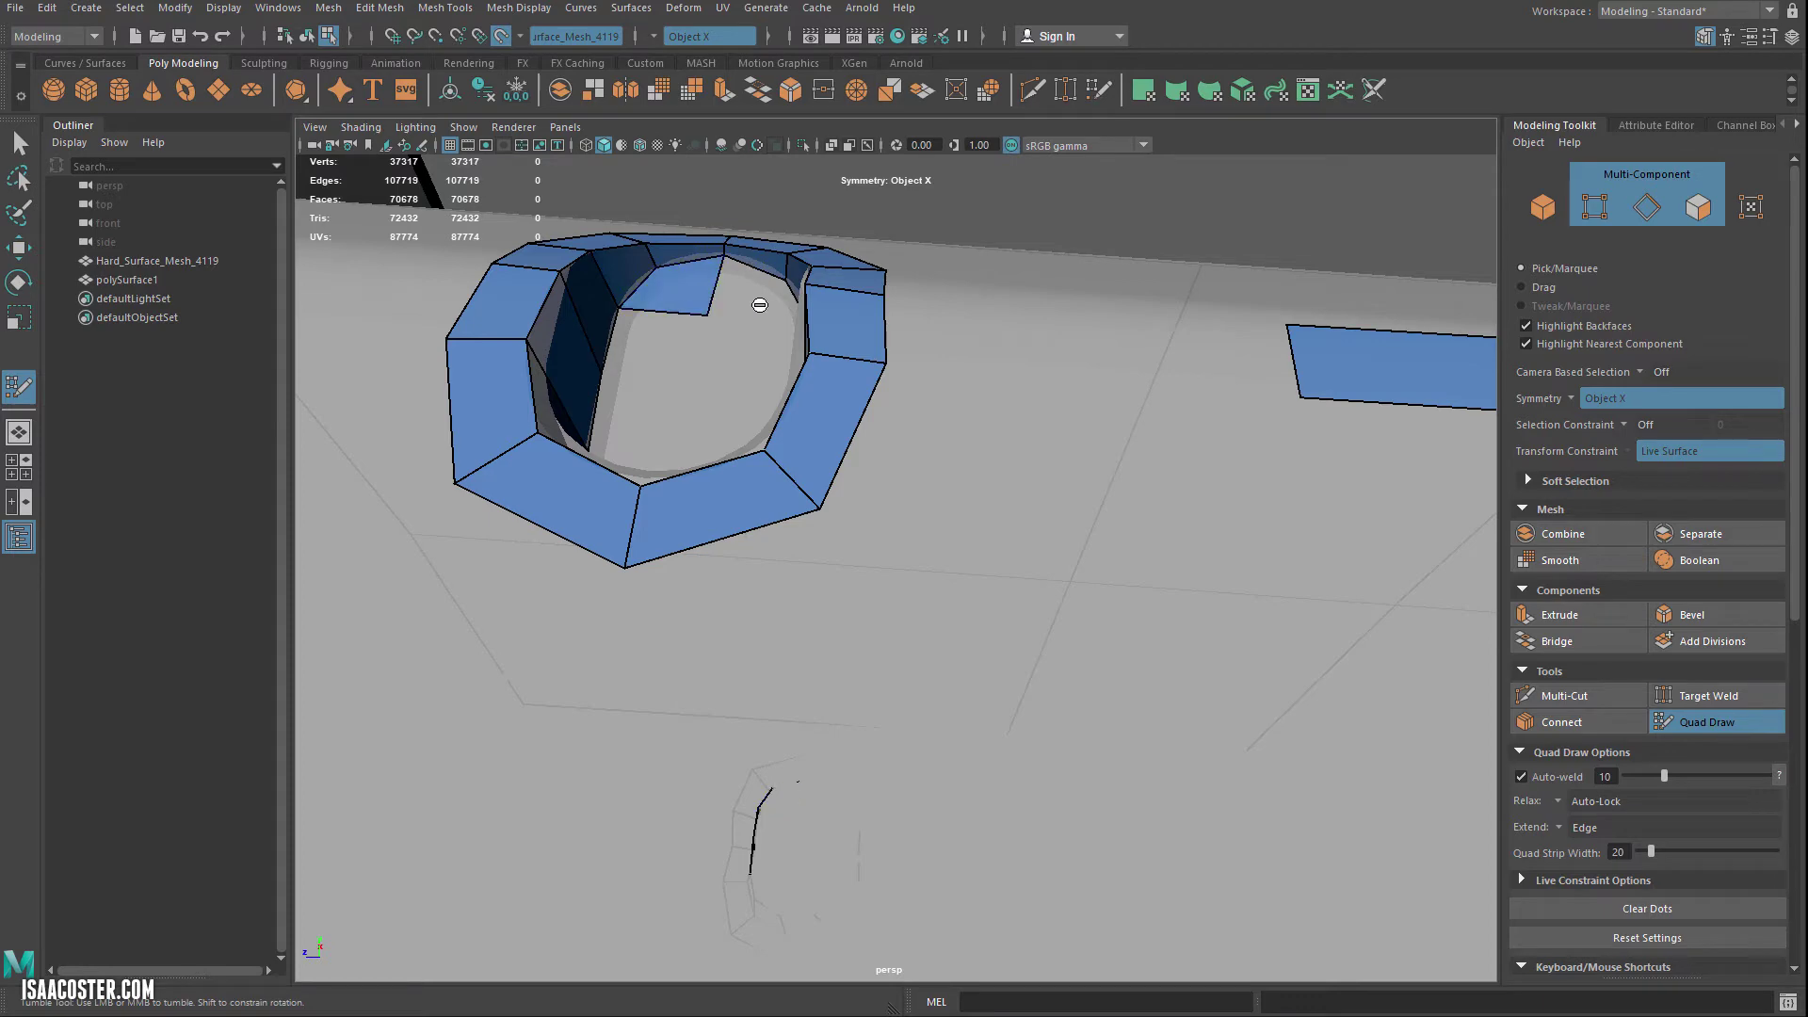
pyautogui.keyDown('alt'); pyautogui.moveTo(753, 322); pyautogui.dragTo(851, 371); pyautogui.keyUp('alt')
pyautogui.keyDown('shift'); pyautogui.click(1024, 381); pyautogui.keyUp('shift')
pyautogui.keyDown('alt'); pyautogui.moveTo(1024, 386); pyautogui.dragTo(852, 570); pyautogui.keyUp('alt')
pyautogui.keyDown('alt'); pyautogui.moveTo(852, 570); pyautogui.dragTo(810, 577, button='right'); pyautogui.keyUp('alt')
pyautogui.keyDown('alt'); pyautogui.moveTo(809, 577); pyautogui.dragTo(872, 652); pyautogui.keyUp('alt')
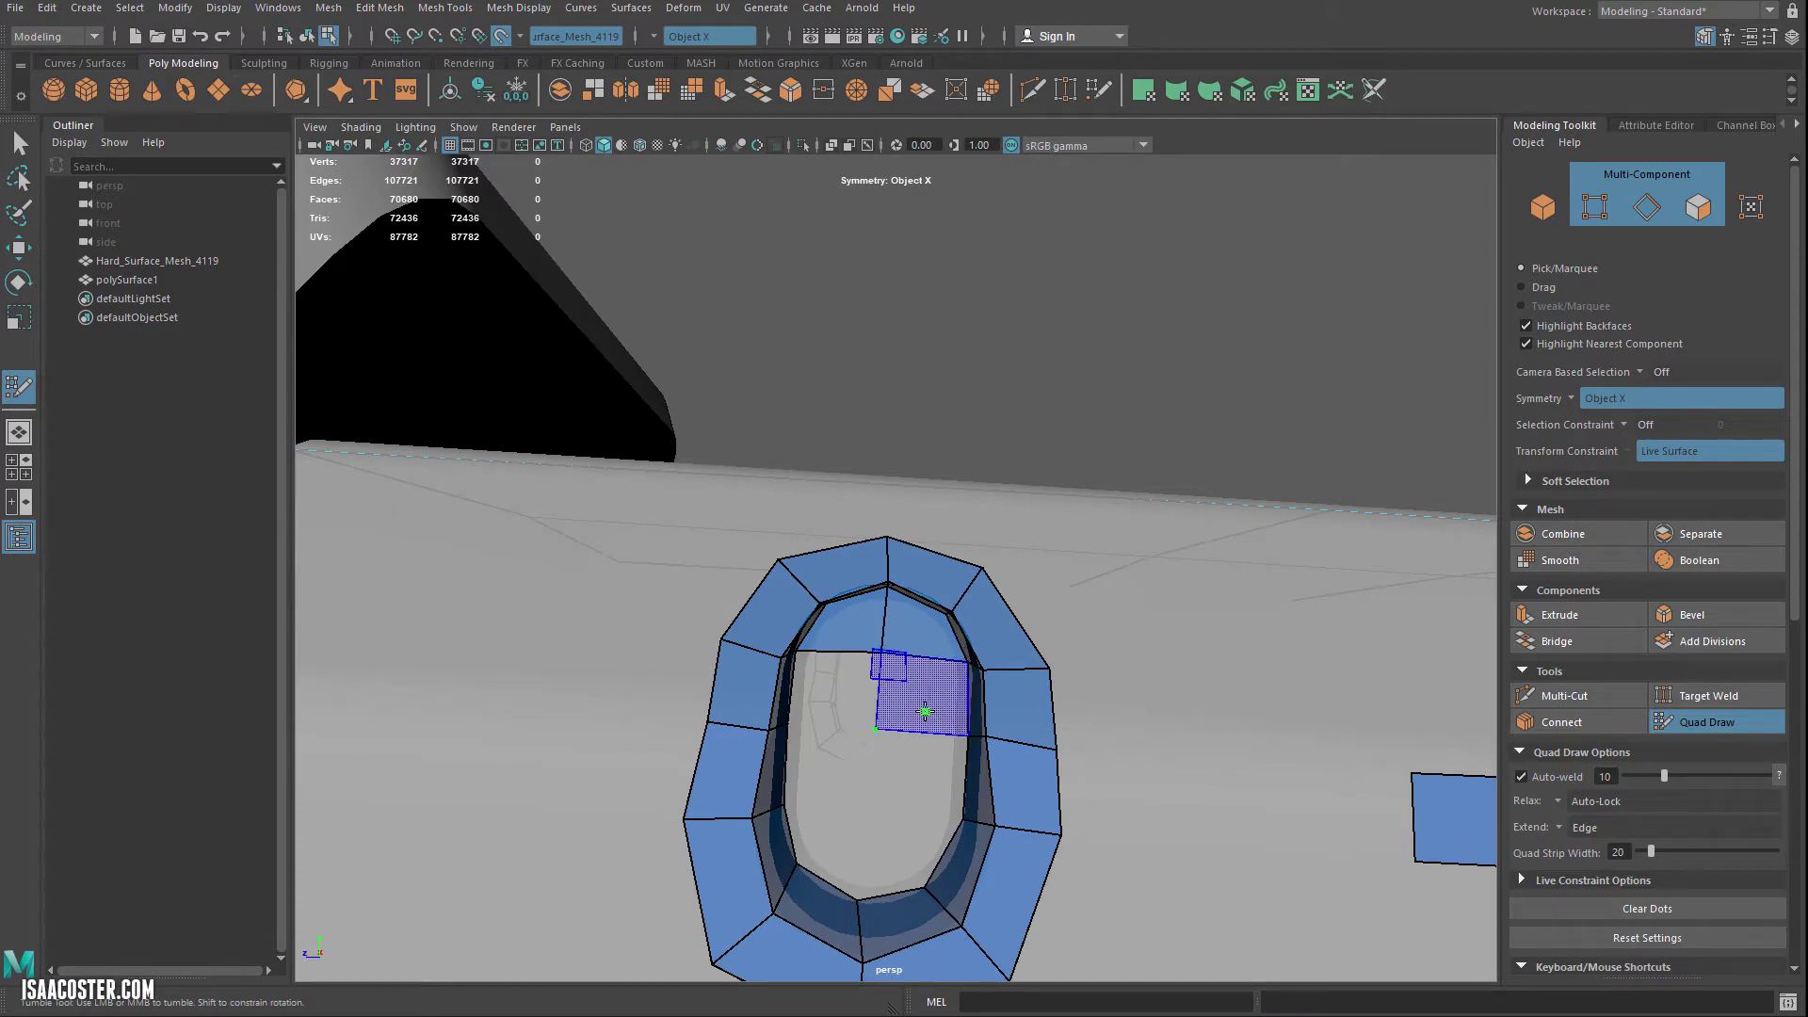
pyautogui.keyDown('shift'); pyautogui.click(921, 710); pyautogui.keyUp('shift')
pyautogui.keyDown('shift'); pyautogui.click(843, 704); pyautogui.keyUp('shift')
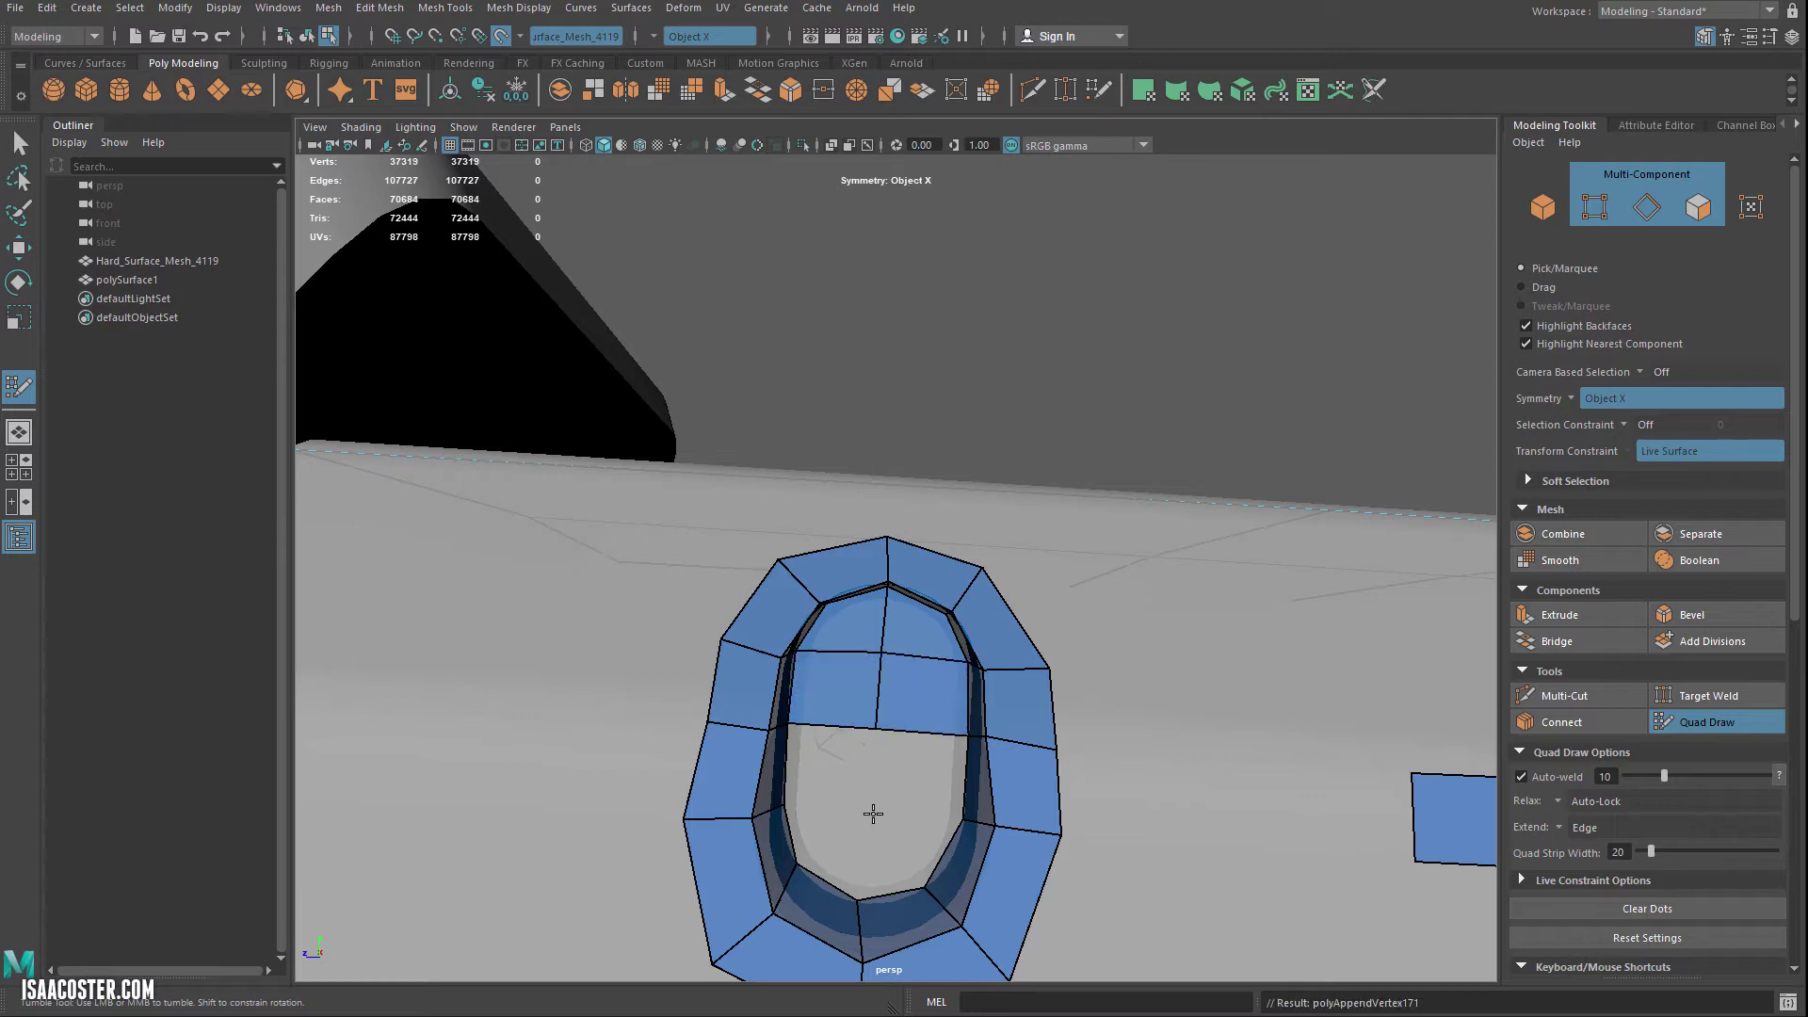
# Step: Place another centre dot on the rear slot's floor and fill the four remaining floor quads at the lower end
pyautogui.click(873, 813)
pyautogui.keyDown('shift'); pyautogui.click(828, 786); pyautogui.keyUp('shift')
pyautogui.keyDown('shift'); pyautogui.click(924, 783); pyautogui.keyUp('shift')
pyautogui.keyDown('shift'); pyautogui.click(915, 848); pyautogui.keyUp('shift')
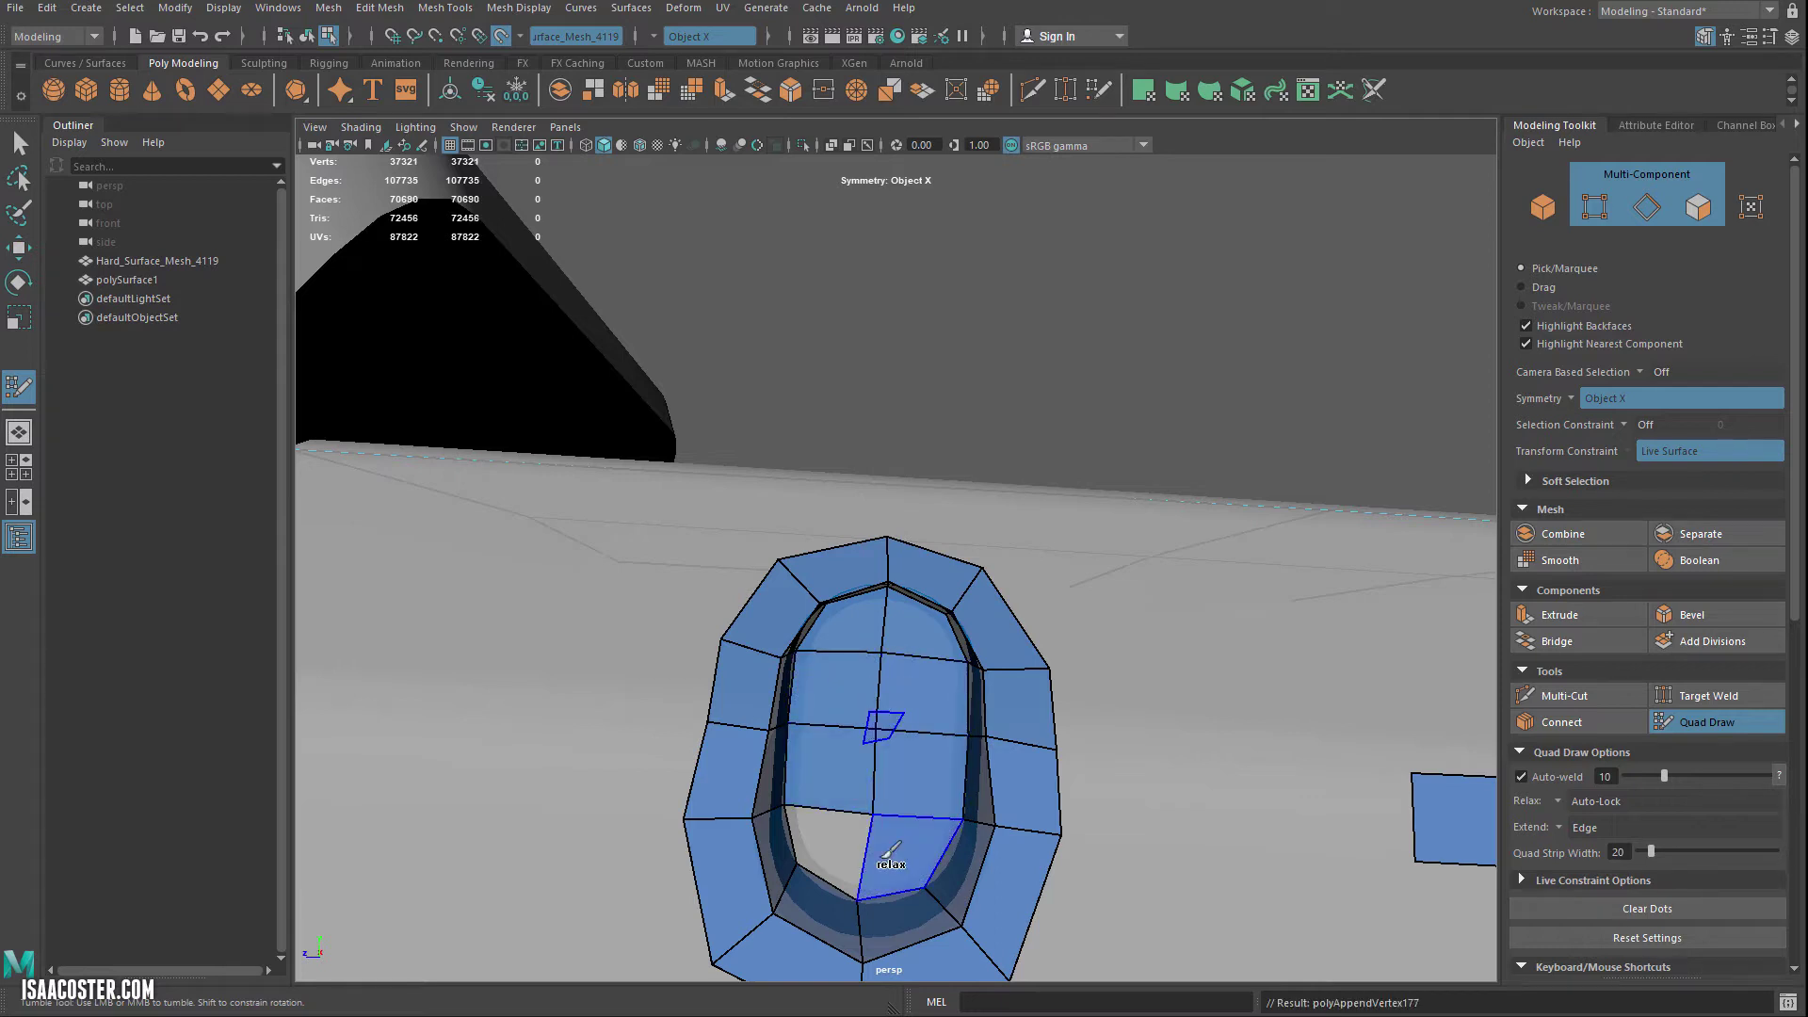
pyautogui.keyDown('shift'); pyautogui.click(846, 850); pyautogui.keyUp('shift')
pyautogui.scroll(-2, 858, 831)
pyautogui.keyDown('alt'); pyautogui.moveTo(866, 793); pyautogui.dragTo(854, 781); pyautogui.keyUp('alt')
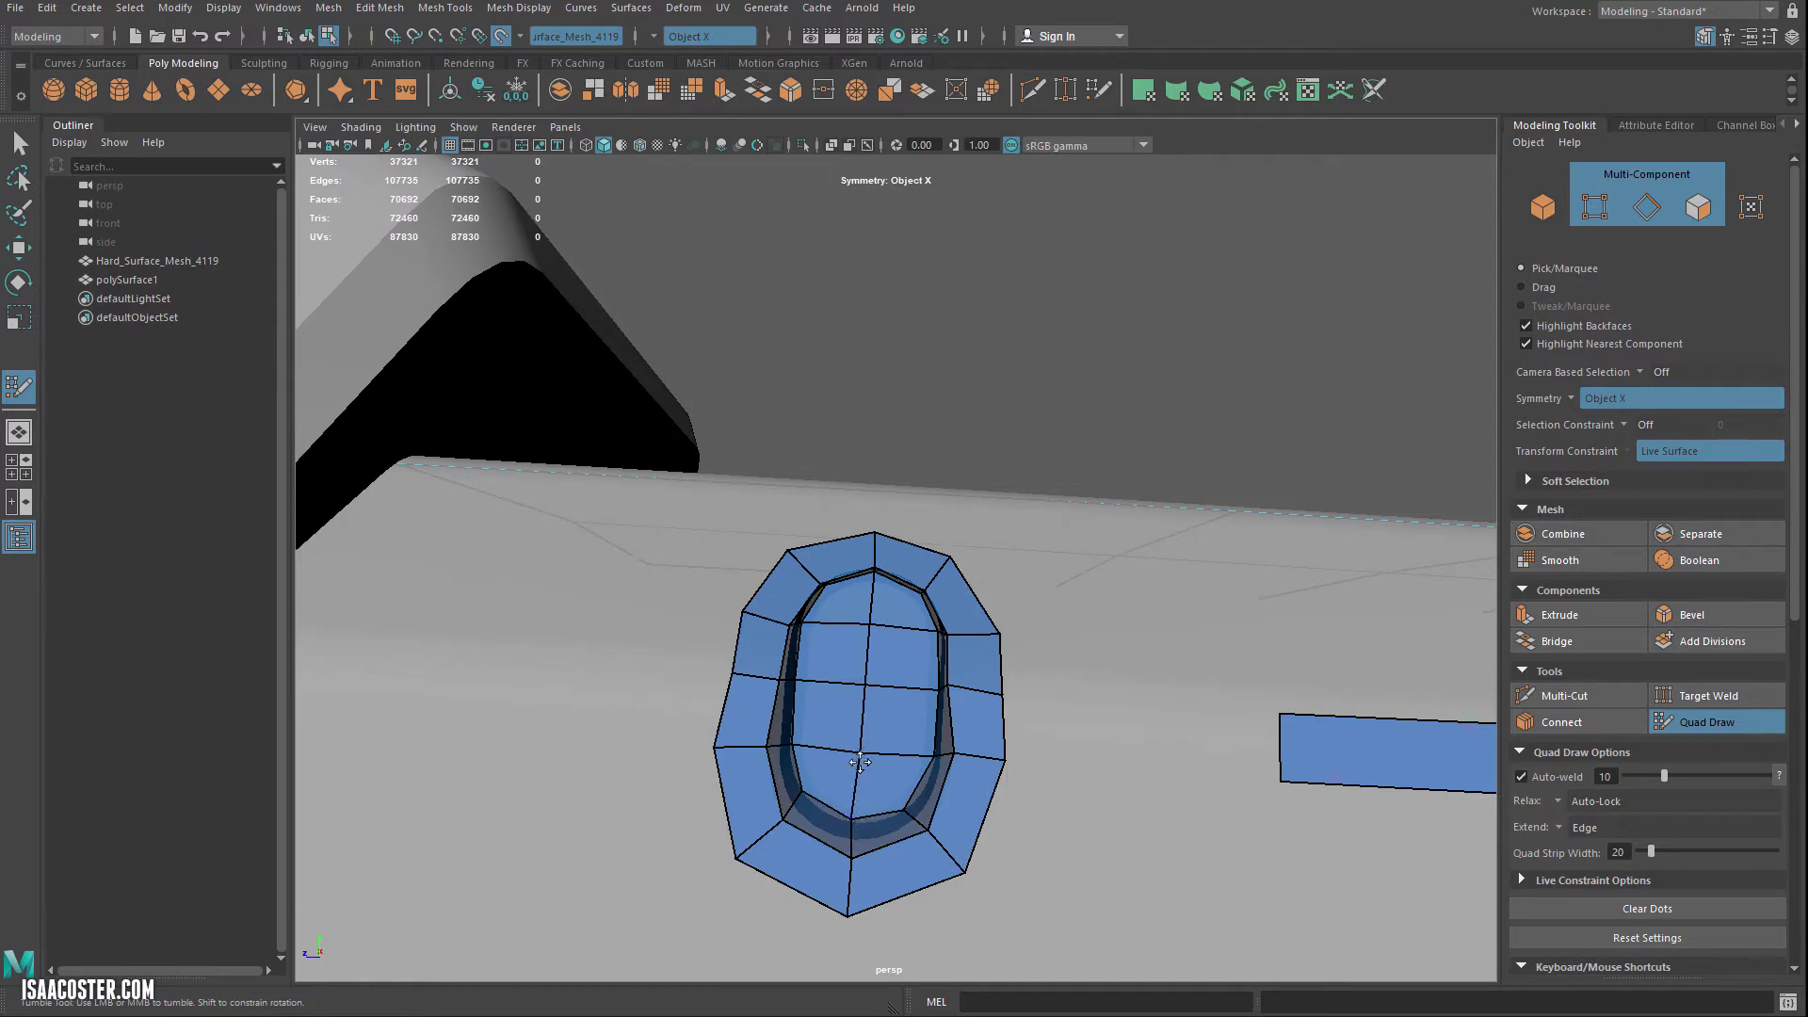
# Step: Bridge the rear slot's ring to the side strip with a quad, and fill two quads between the strip and upper faces
pyautogui.keyDown('alt'); pyautogui.moveTo(845, 774); pyautogui.dragTo(841, 767); pyautogui.keyUp('alt')
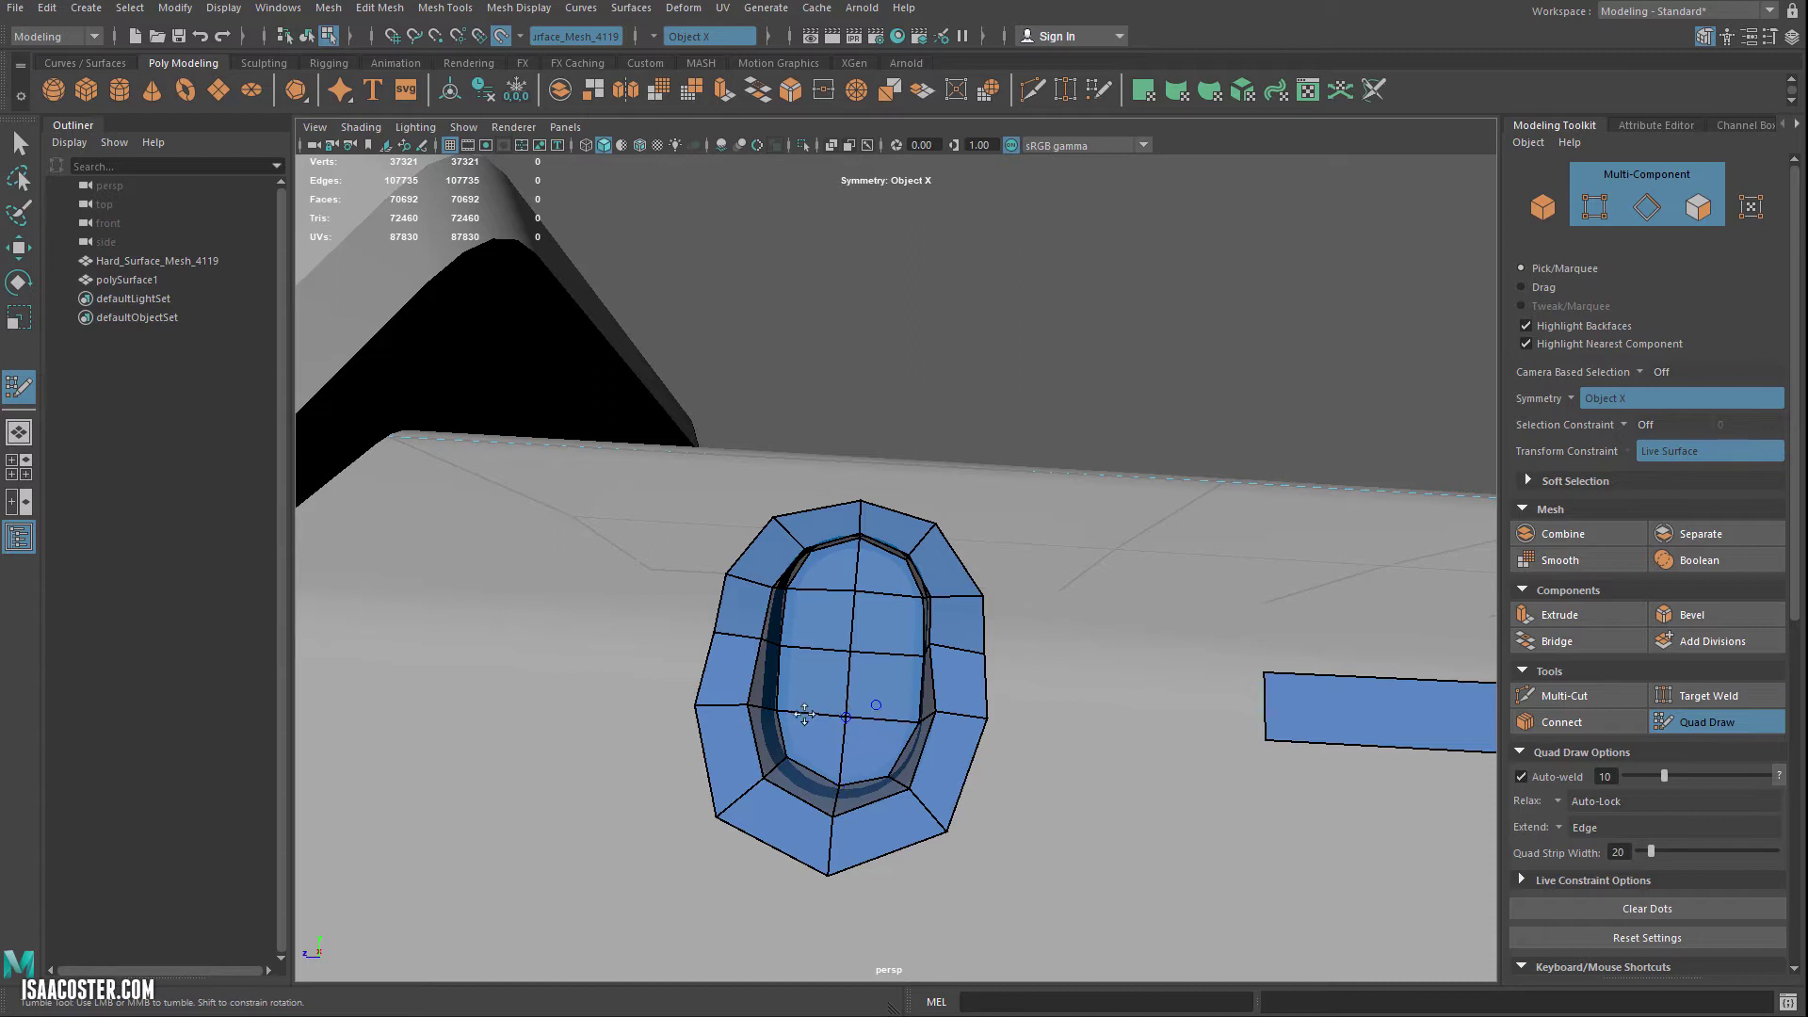
pyautogui.keyDown('alt'); pyautogui.moveTo(805, 715); pyautogui.dragTo(946, 664); pyautogui.keyUp('alt')
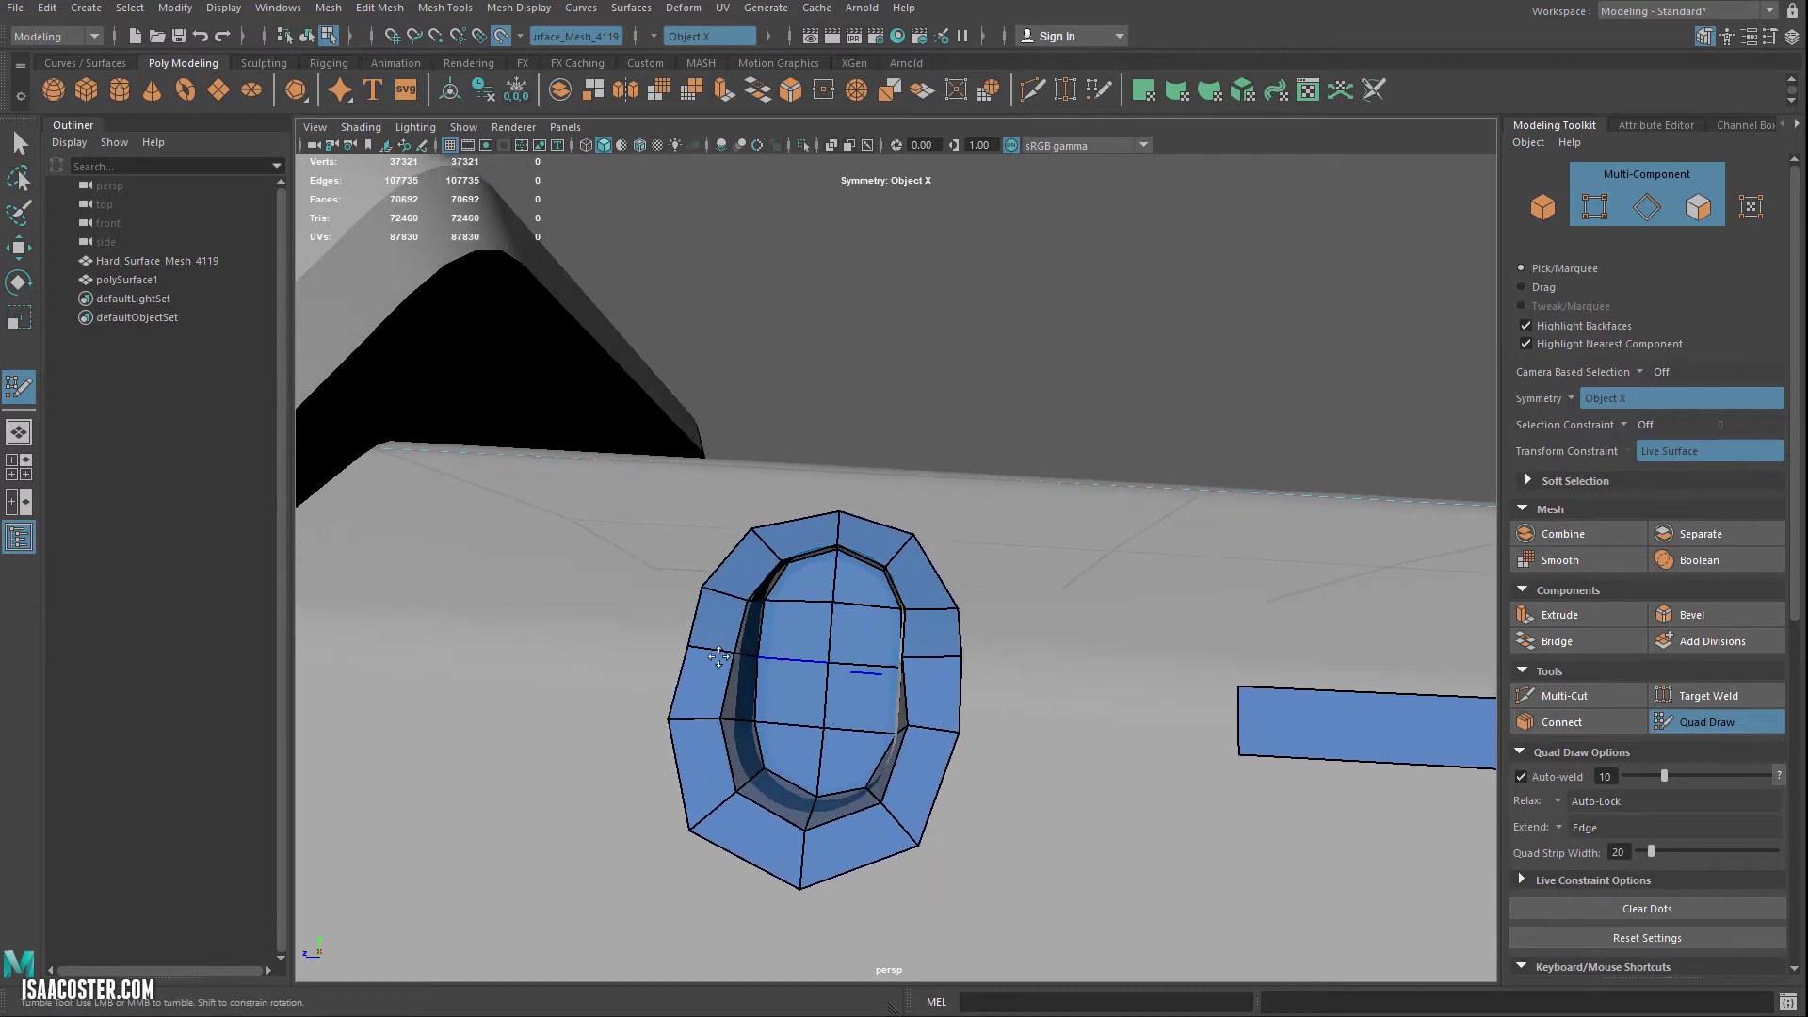
pyautogui.scroll(-5, 892, 718)
pyautogui.moveTo(932, 585)
pyautogui.keyDown('alt'); pyautogui.mouseDown()
pyautogui.moveTo(782, 633)
pyautogui.moveTo(992, 614)
pyautogui.moveTo(977, 512)
pyautogui.moveTo(964, 536)
pyautogui.mouseUp(); pyautogui.keyUp('alt')
pyautogui.keyDown('alt'); pyautogui.moveTo(964, 537); pyautogui.dragTo(1130, 670, button='right'); pyautogui.keyUp('alt')
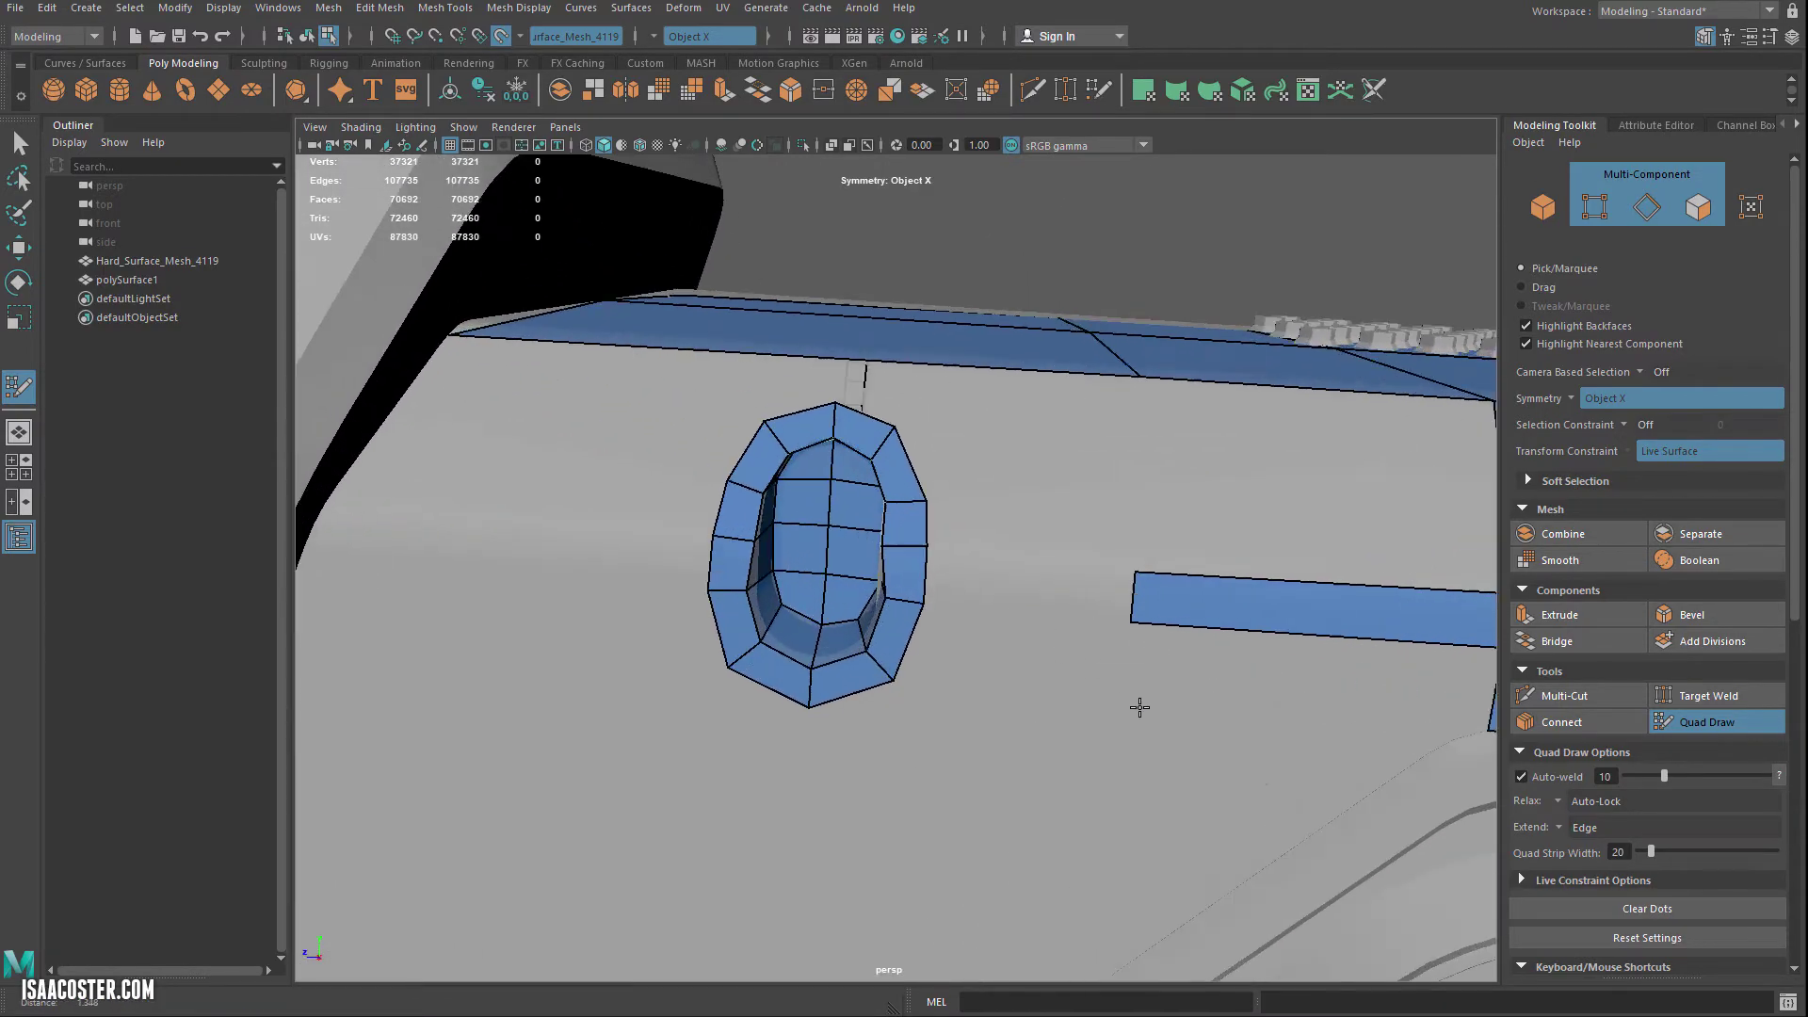
pyautogui.keyDown('shift'); pyautogui.click(1030, 580); pyautogui.keyUp('shift')
pyautogui.moveTo(1029, 579)
pyautogui.keyDown('alt'); pyautogui.mouseDown()
pyautogui.moveTo(913, 578)
pyautogui.moveTo(928, 630)
pyautogui.mouseUp(); pyautogui.keyUp('alt')
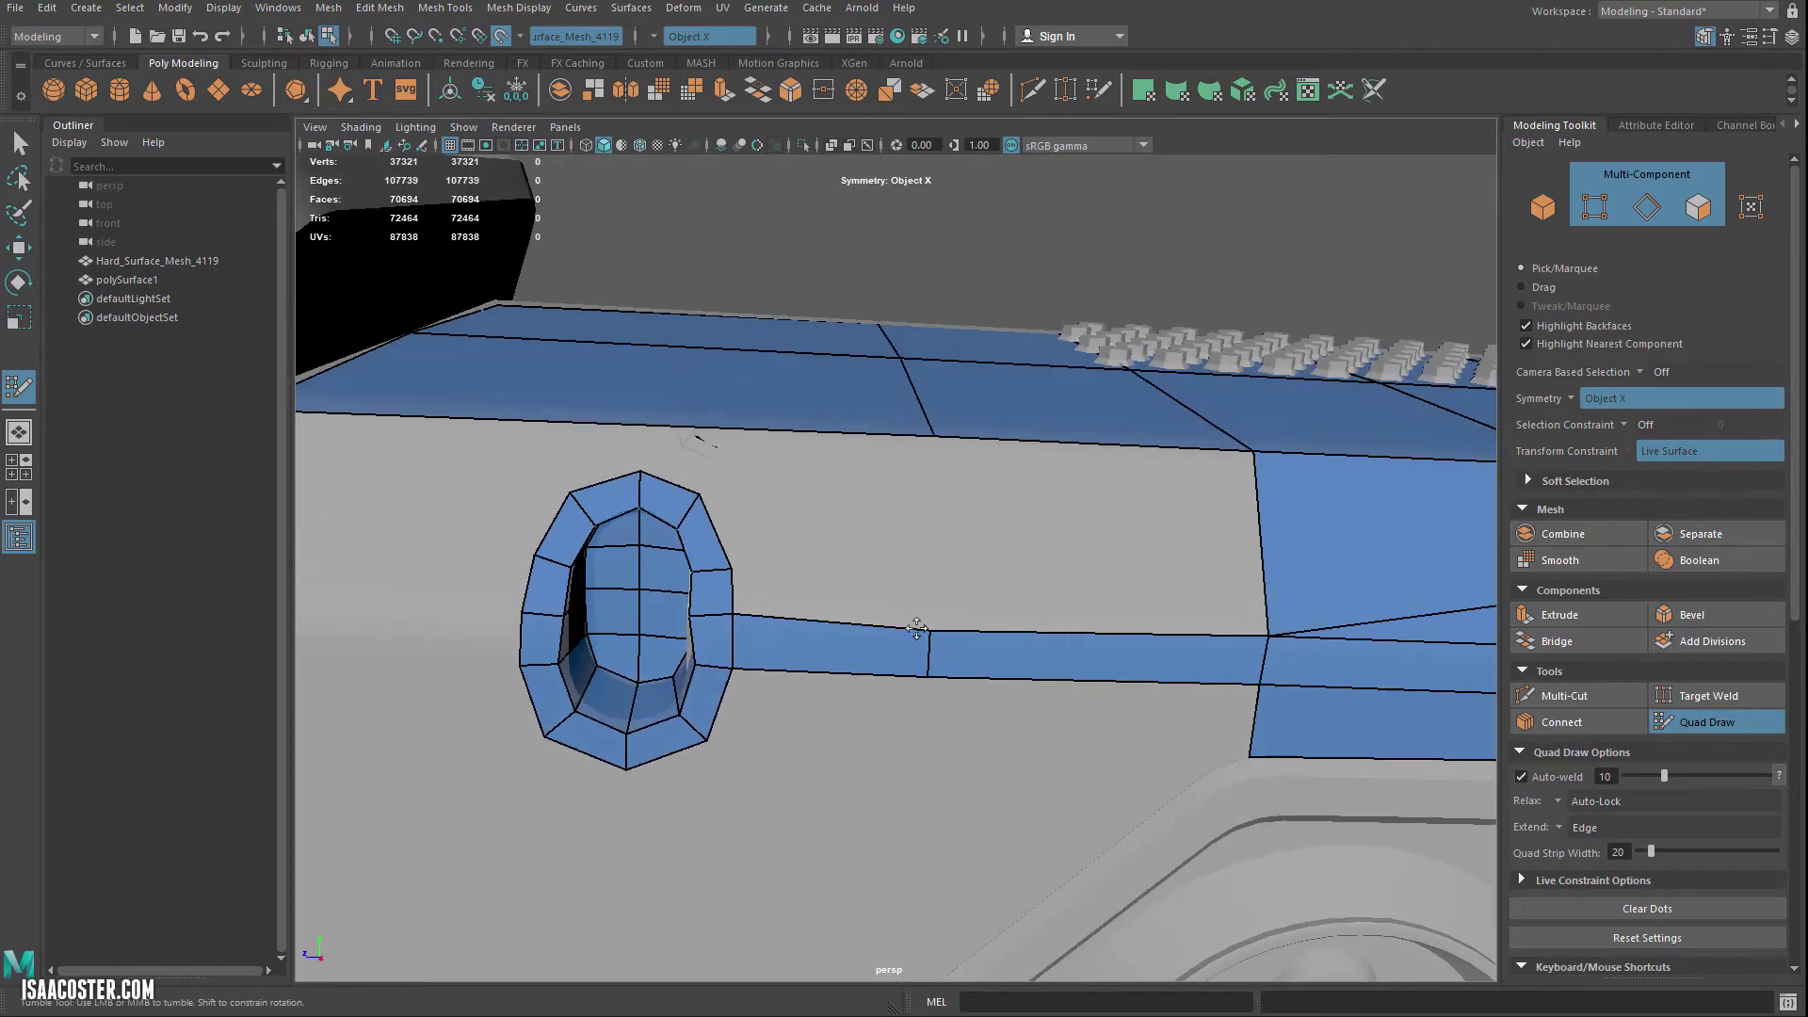
pyautogui.keyDown('shift'); pyautogui.click(1135, 535); pyautogui.keyUp('shift')
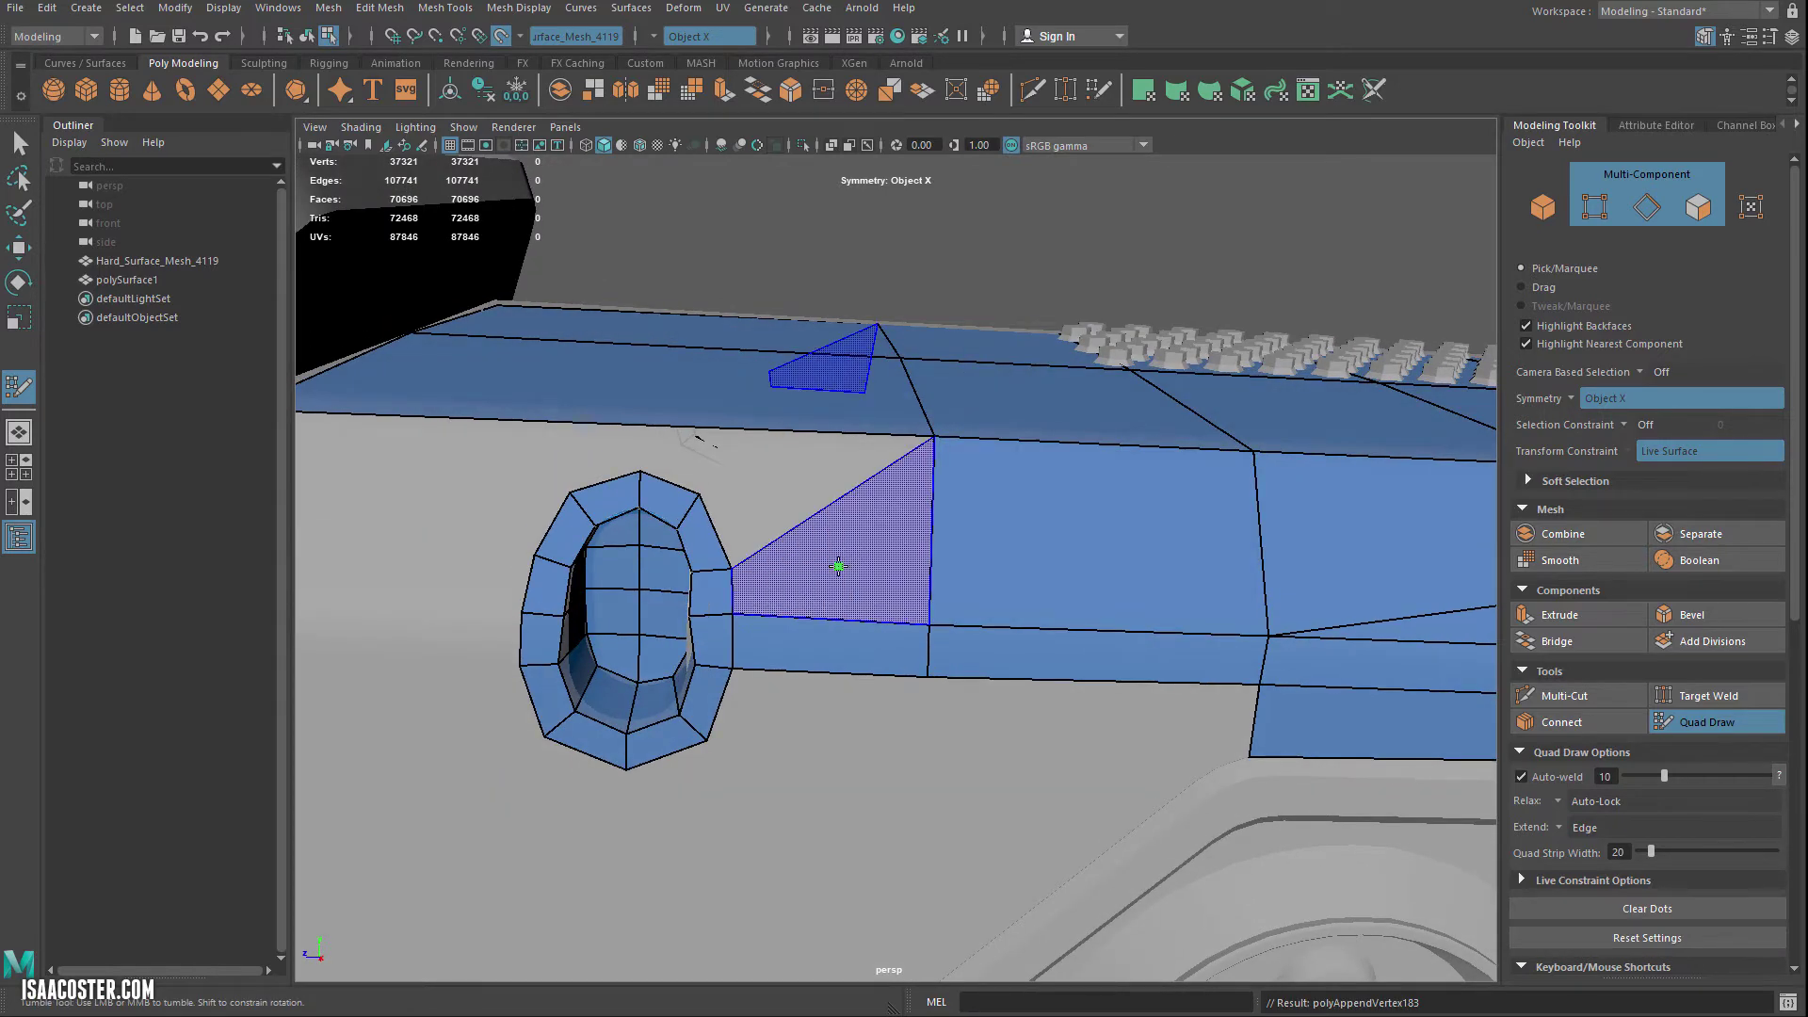
pyautogui.keyDown('shift'); pyautogui.click(838, 567); pyautogui.keyUp('shift')
# Step: Insert an edge loop across the upper faces above the rear slot and fill a quad on each side of it down to the ring
pyautogui.keyDown('alt'); pyautogui.moveTo(838, 567); pyautogui.dragTo(796, 568); pyautogui.keyUp('alt')
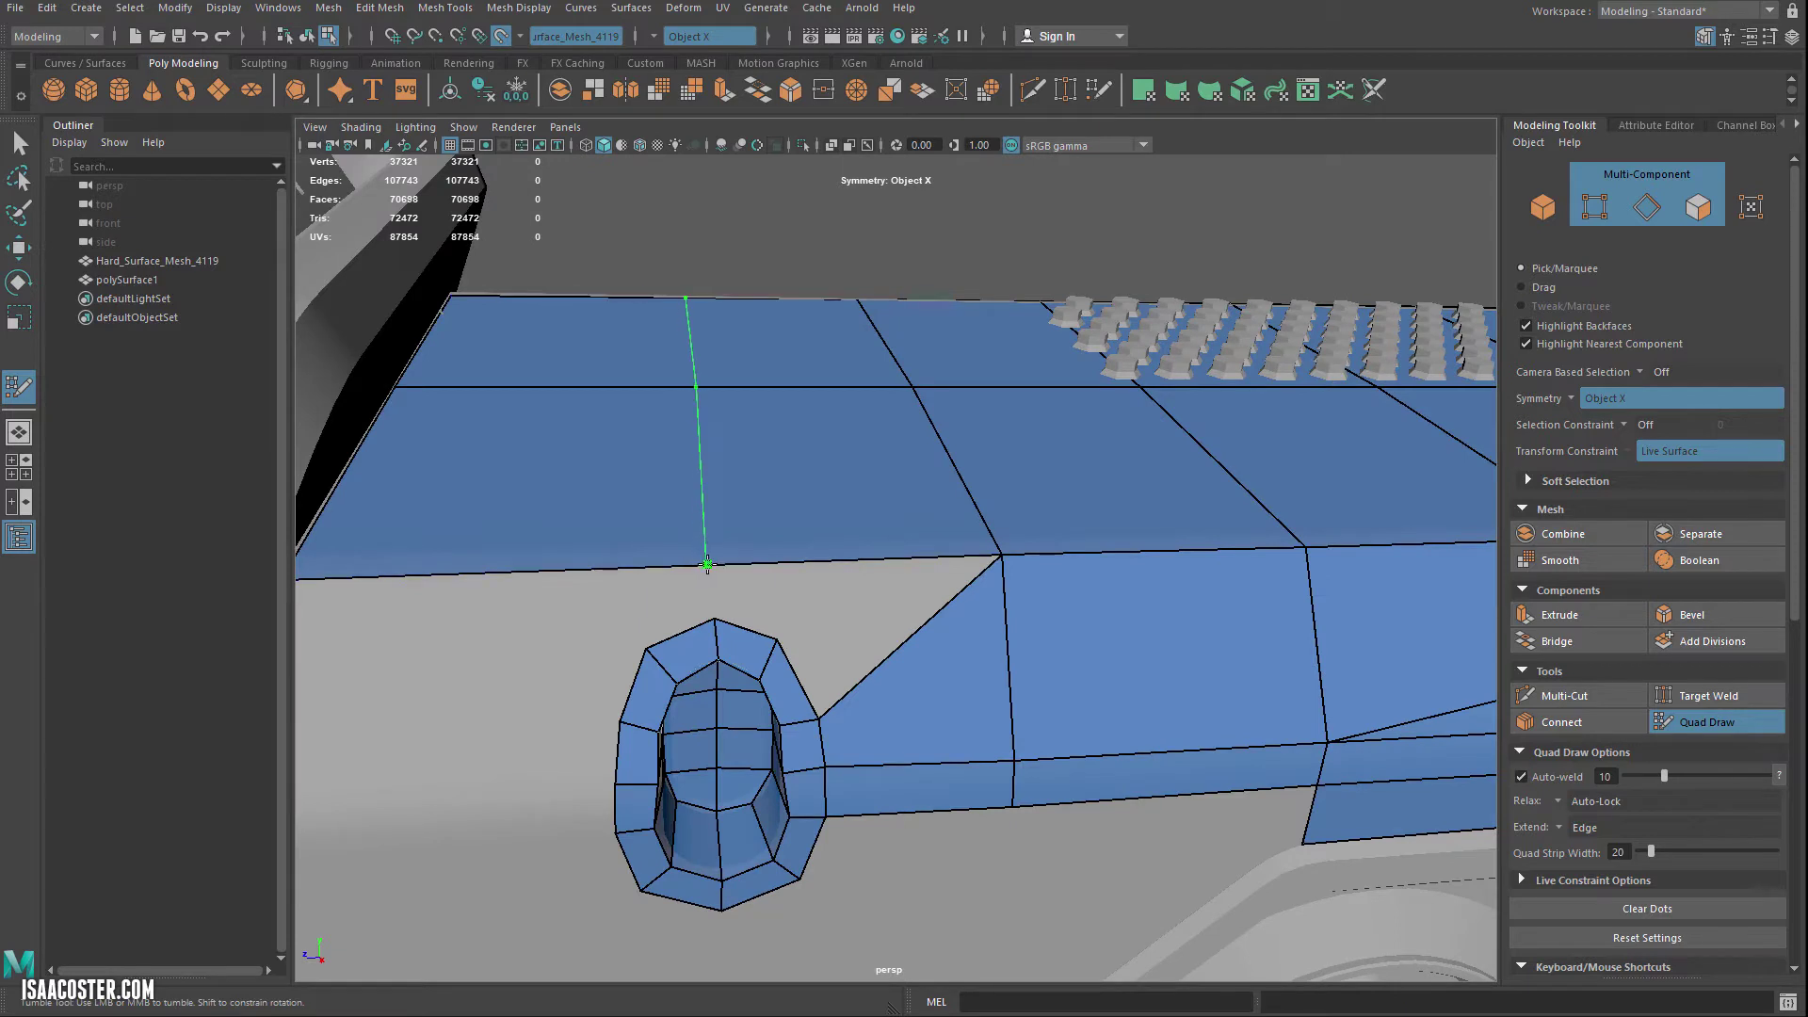
pyautogui.keyDown('ctrl'); pyautogui.click(707, 565); pyautogui.keyUp('ctrl')
pyautogui.keyDown('shift'); pyautogui.click(766, 597); pyautogui.keyUp('shift')
pyautogui.keyDown('alt'); pyautogui.moveTo(644, 603); pyautogui.dragTo(807, 613, button='middle'); pyautogui.keyUp('alt')
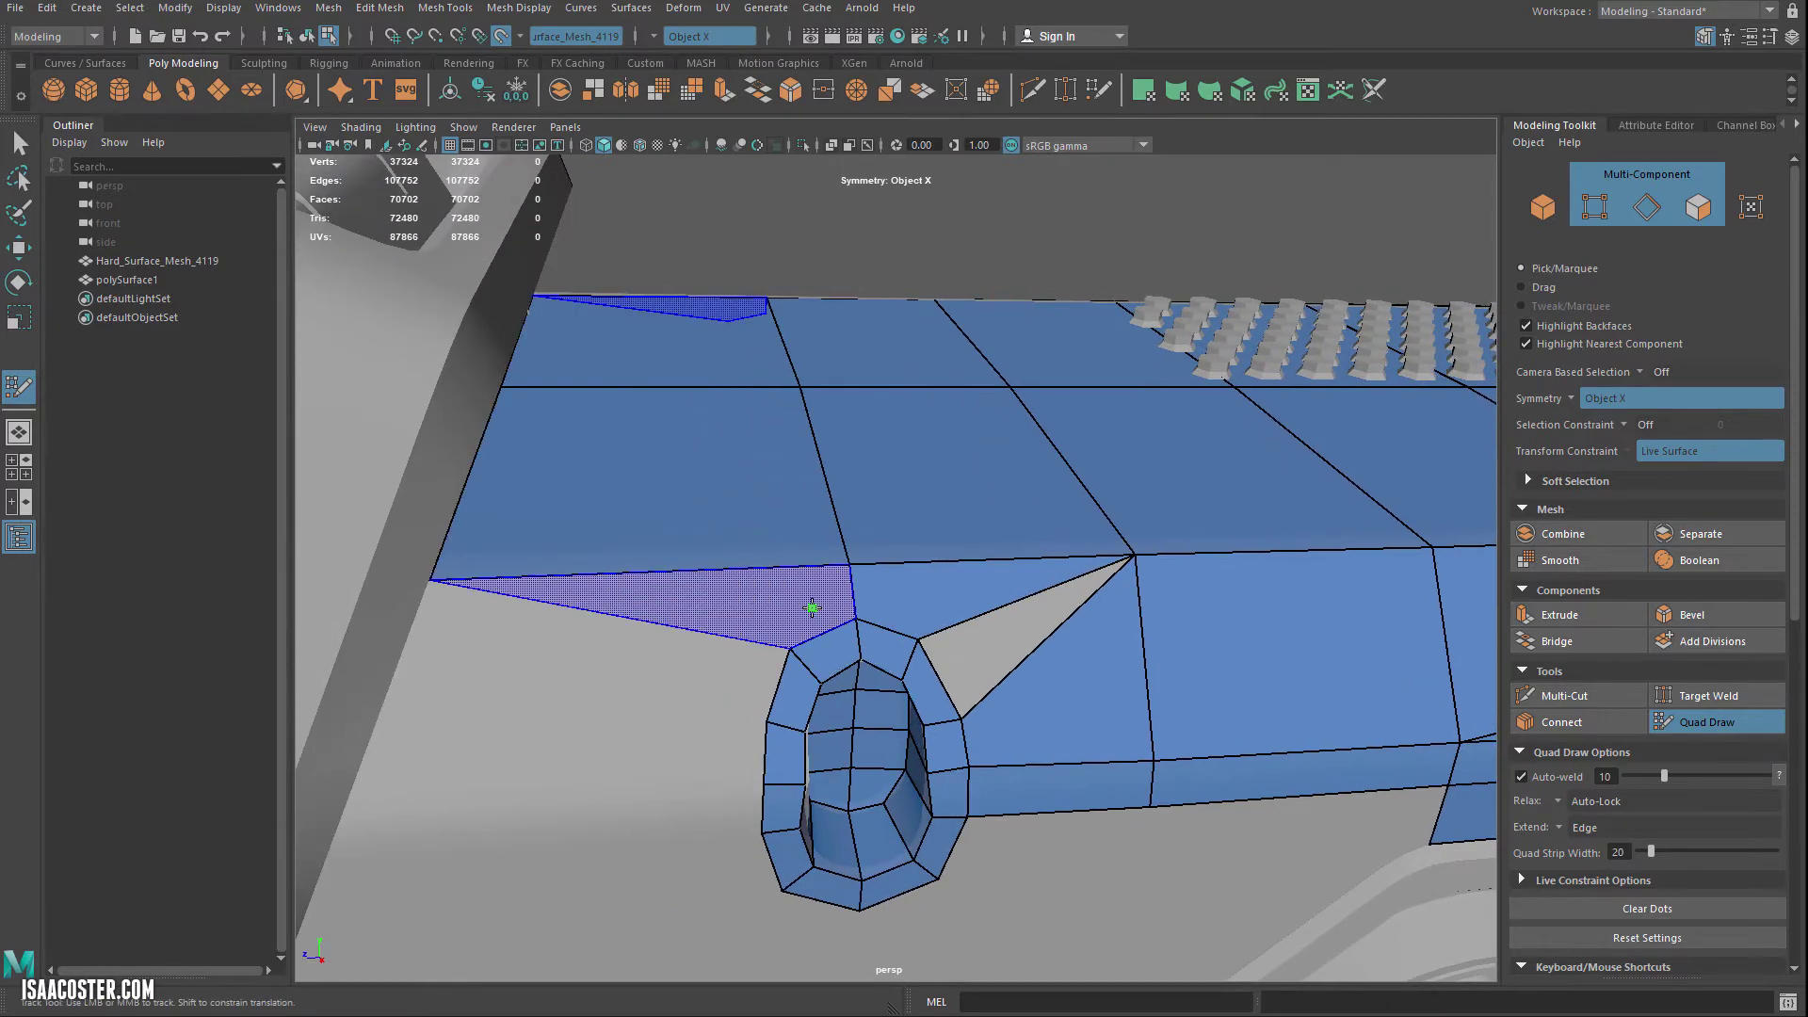
pyautogui.keyDown('shift'); pyautogui.click(807, 613); pyautogui.keyUp('shift')
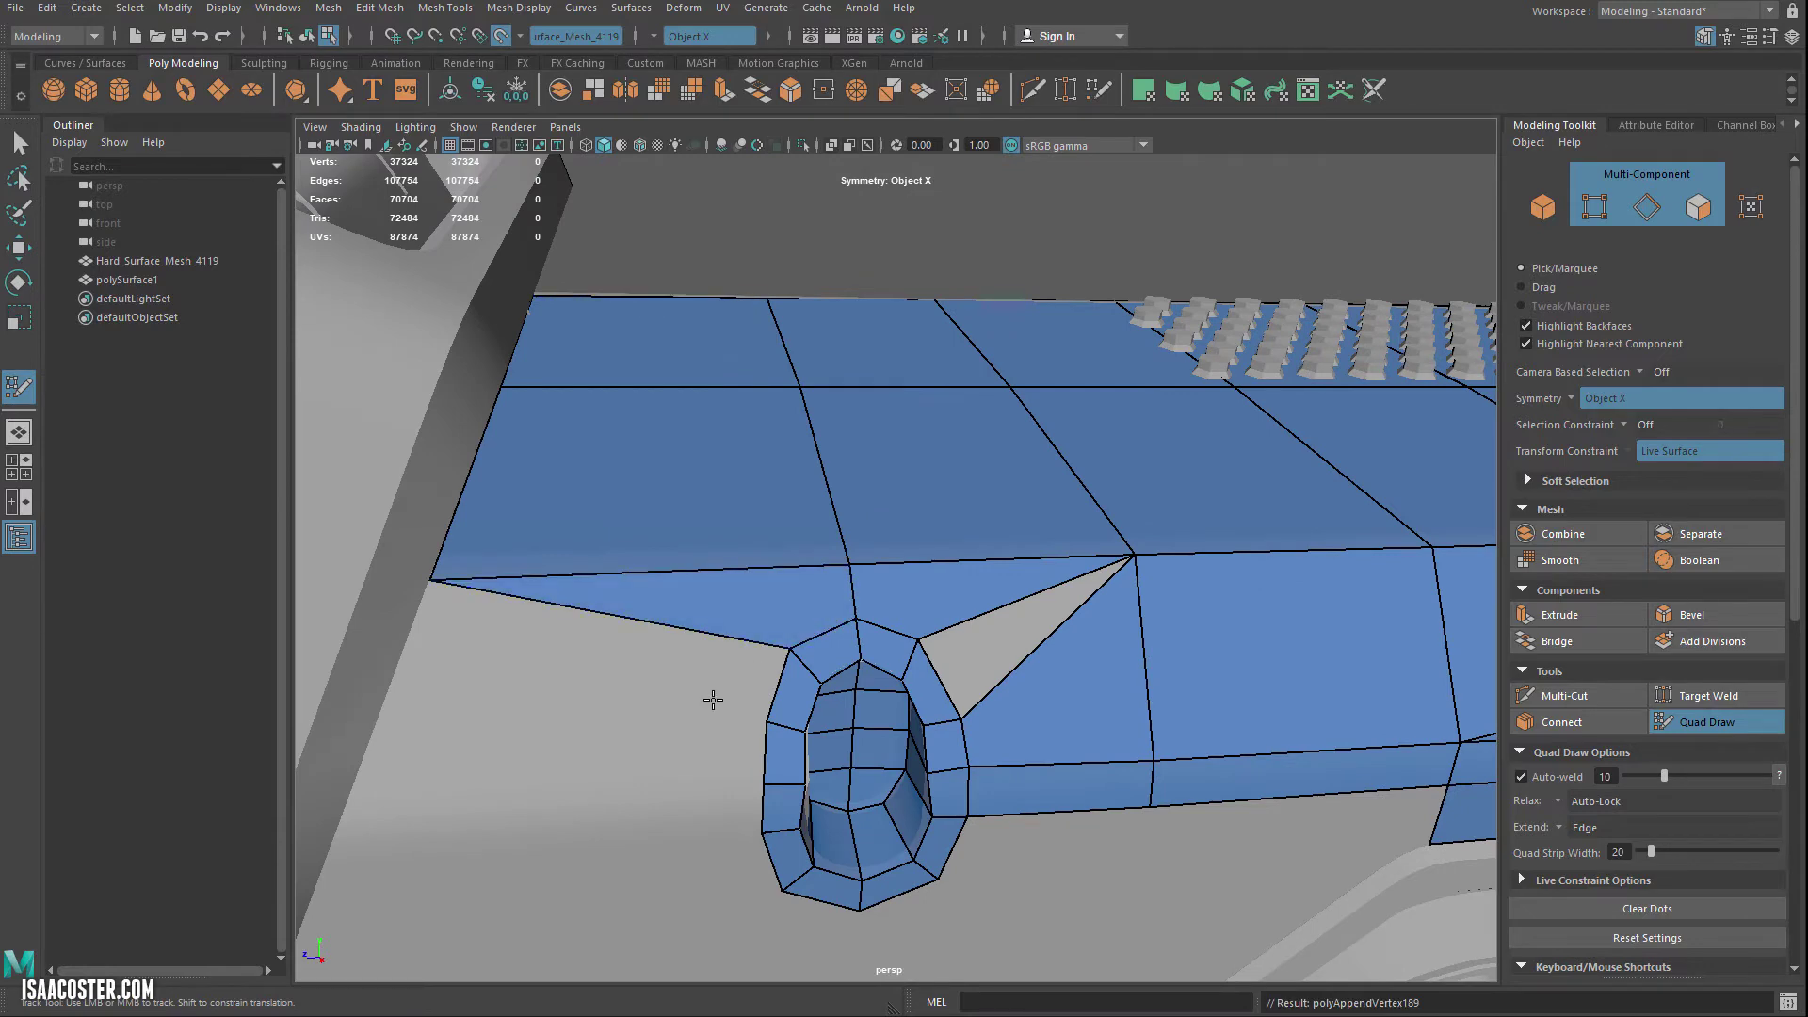
# Step: Fill a quad from the rear slot's ring to the housing's rear edge and close the triangular gap on the ring's opposite side
pyautogui.click(386, 703)
pyautogui.keyDown('shift'); pyautogui.click(596, 723); pyautogui.keyUp('shift')
pyautogui.keyDown('alt'); pyautogui.moveTo(596, 723); pyautogui.dragTo(593, 643, button='middle'); pyautogui.keyUp('alt')
pyautogui.moveTo(593, 643)
pyautogui.keyDown('alt'); pyautogui.mouseDown()
pyautogui.moveTo(646, 654)
pyautogui.moveTo(905, 598)
pyautogui.mouseUp(); pyautogui.keyUp('alt')
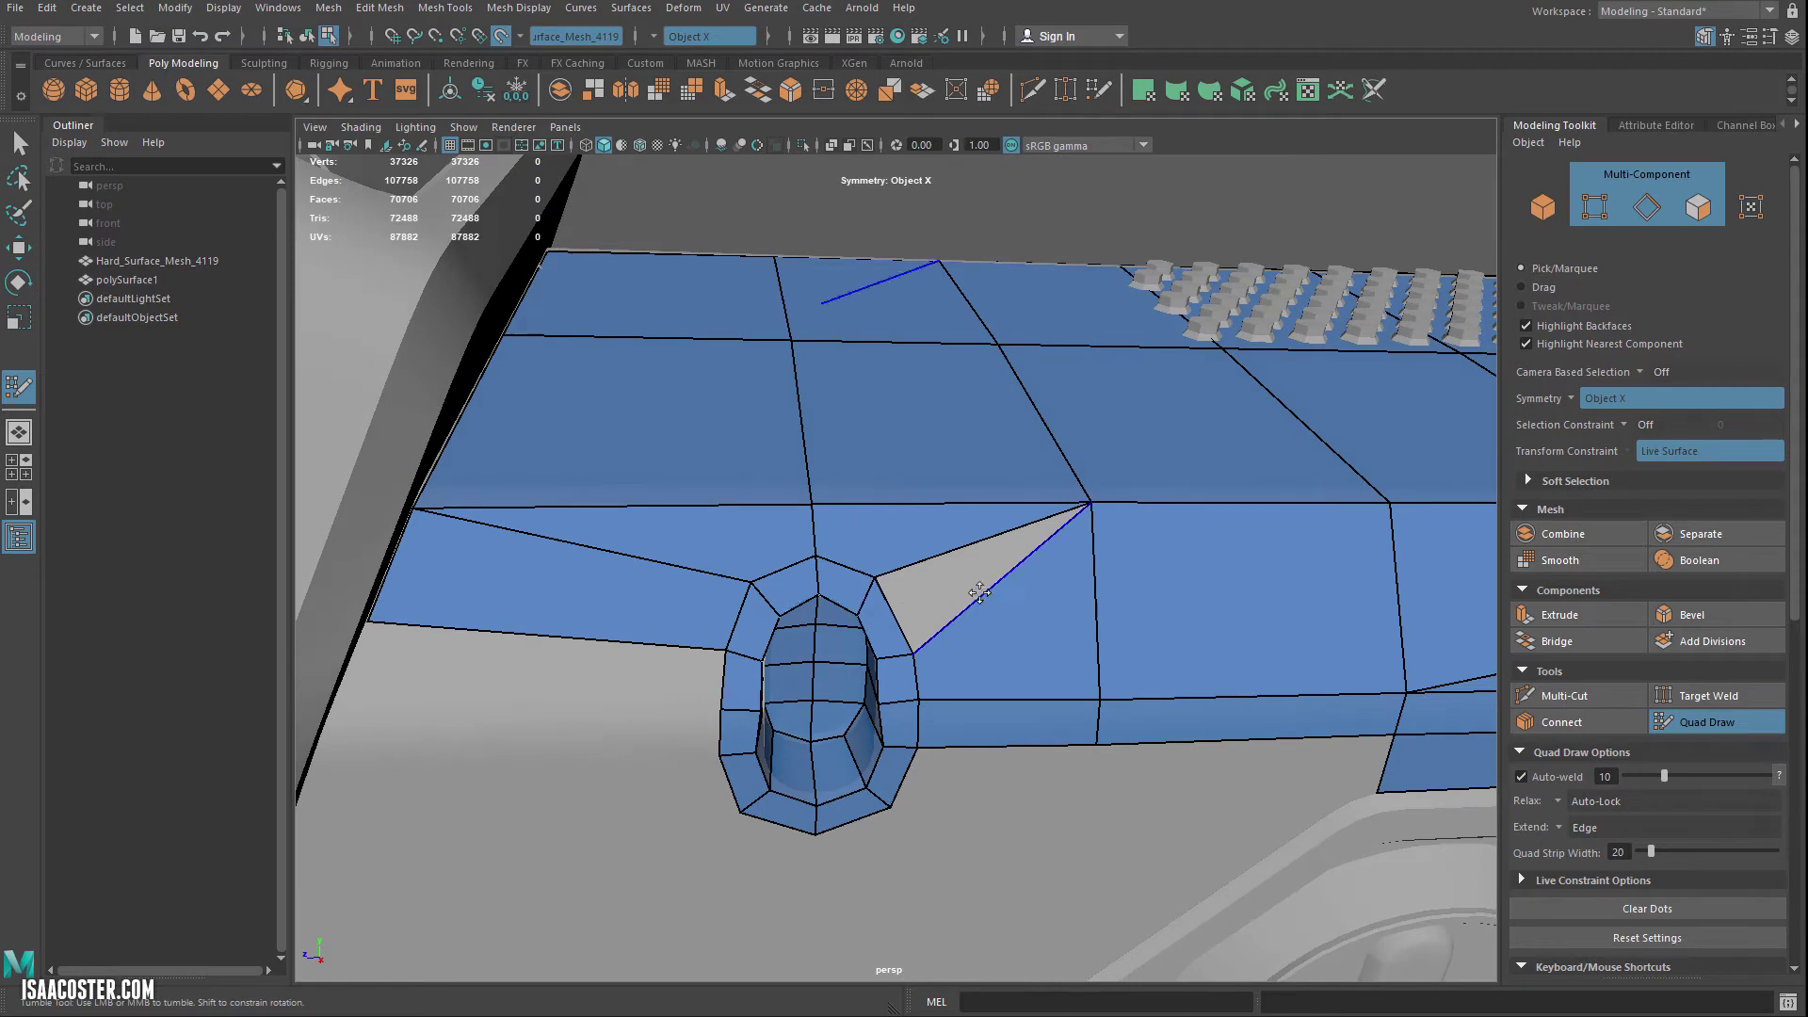
pyautogui.keyDown('shift'); pyautogui.click(920, 585); pyautogui.keyUp('shift')
# Step: Extend dots down the housing's rear edge and fill two more quads between that edge and the rear slot's ring
pyautogui.keyDown('alt'); pyautogui.moveTo(956, 658); pyautogui.dragTo(666, 581); pyautogui.keyUp('alt')
pyautogui.keyDown('alt'); pyautogui.moveTo(666, 581); pyautogui.dragTo(644, 596, button='right'); pyautogui.keyUp('alt')
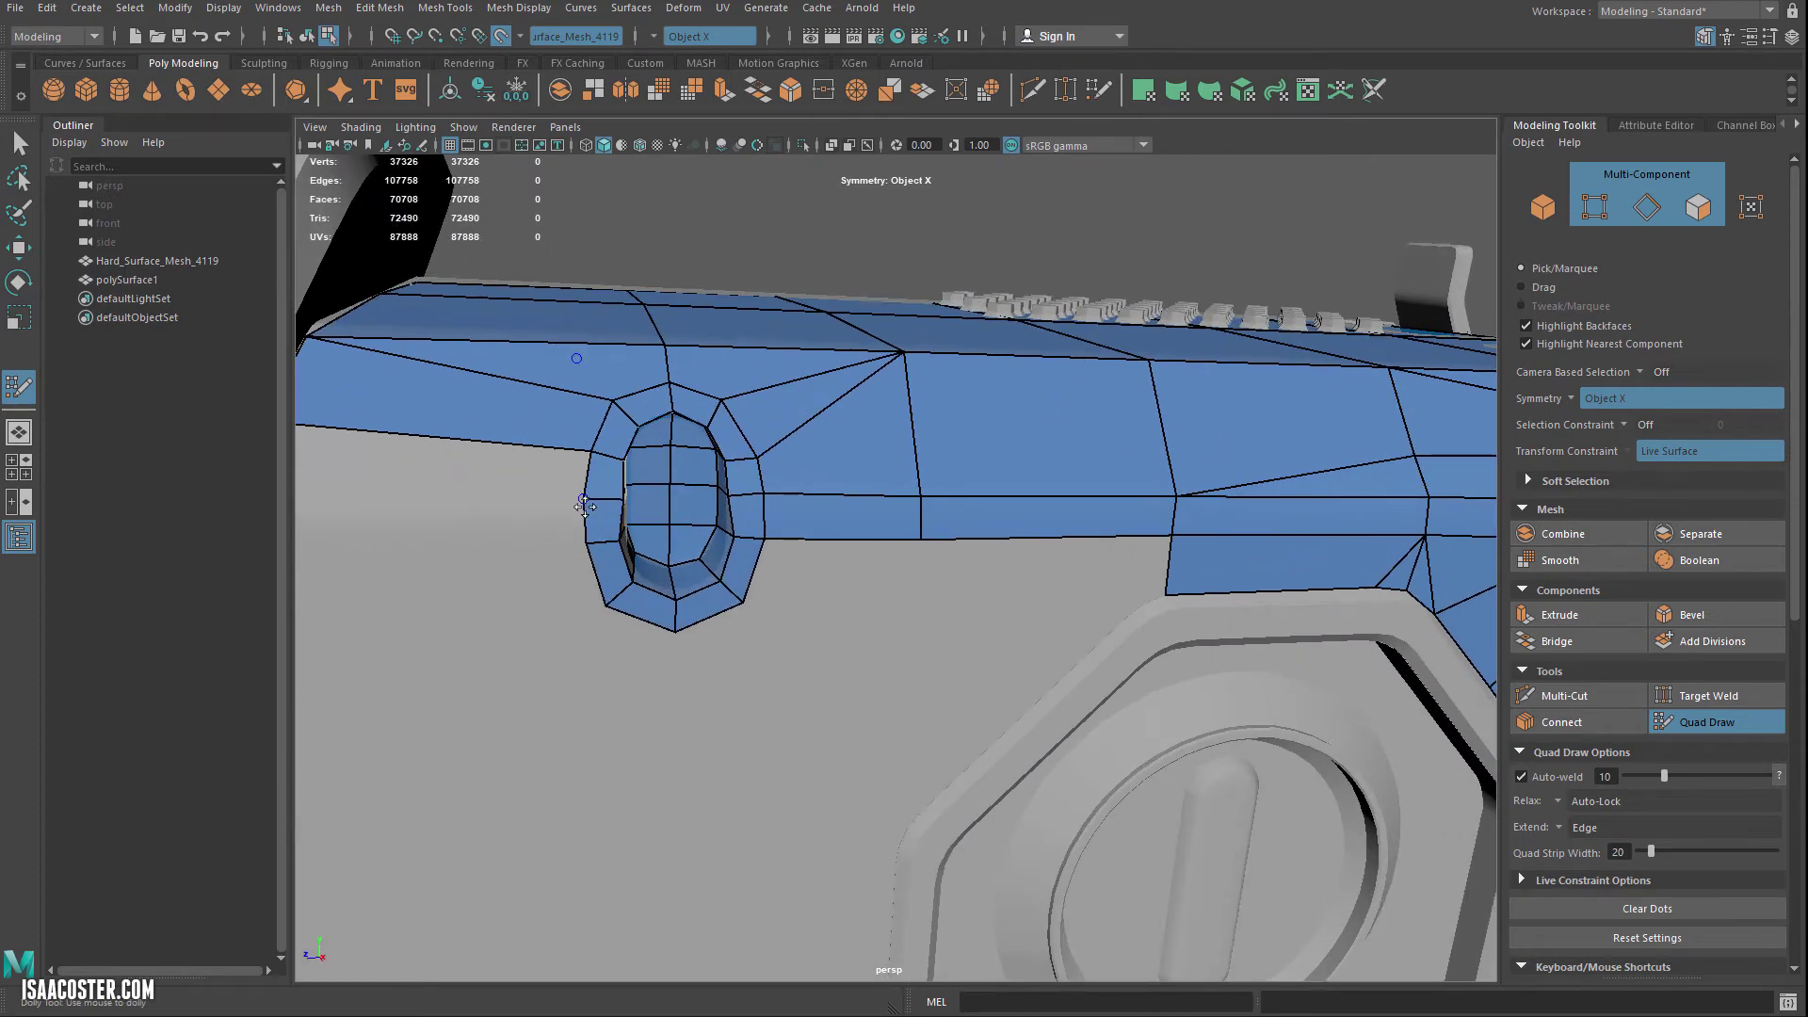
pyautogui.keyDown('alt'); pyautogui.moveTo(584, 496); pyautogui.dragTo(482, 511, button='middle'); pyautogui.keyUp('alt')
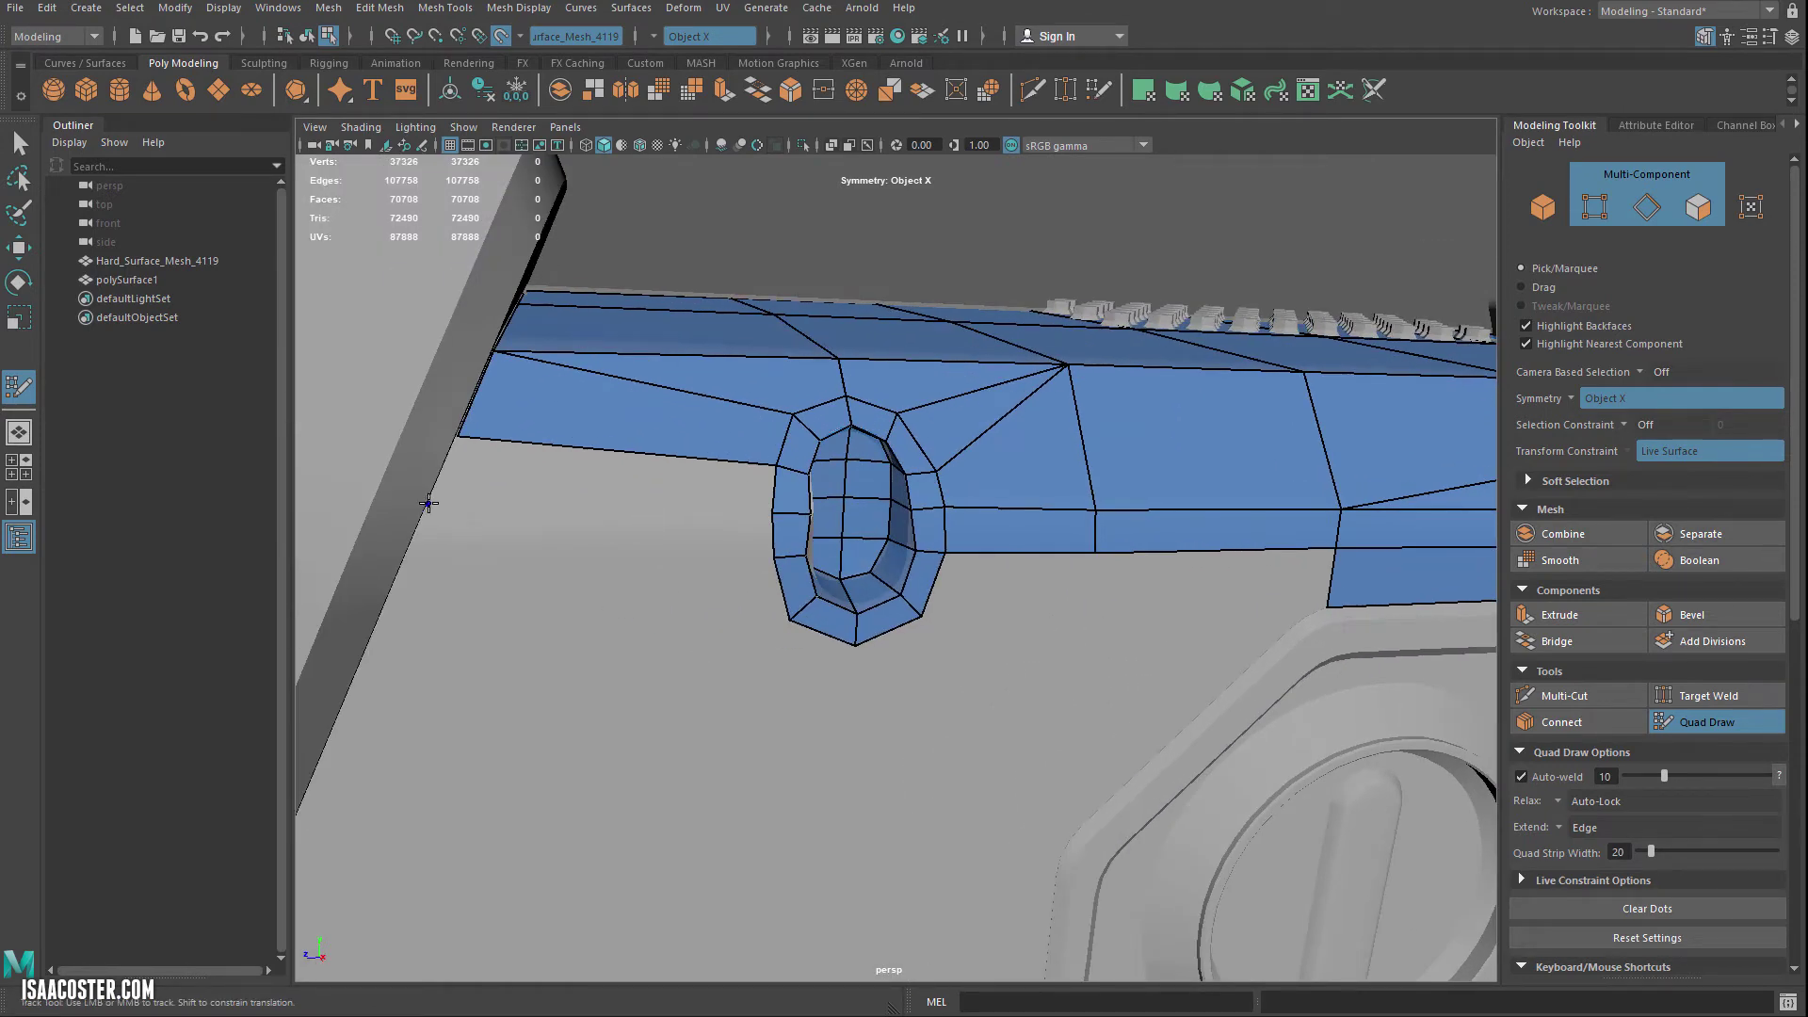
pyautogui.keyDown('shift'); pyautogui.click(442, 497); pyautogui.keyUp('shift')
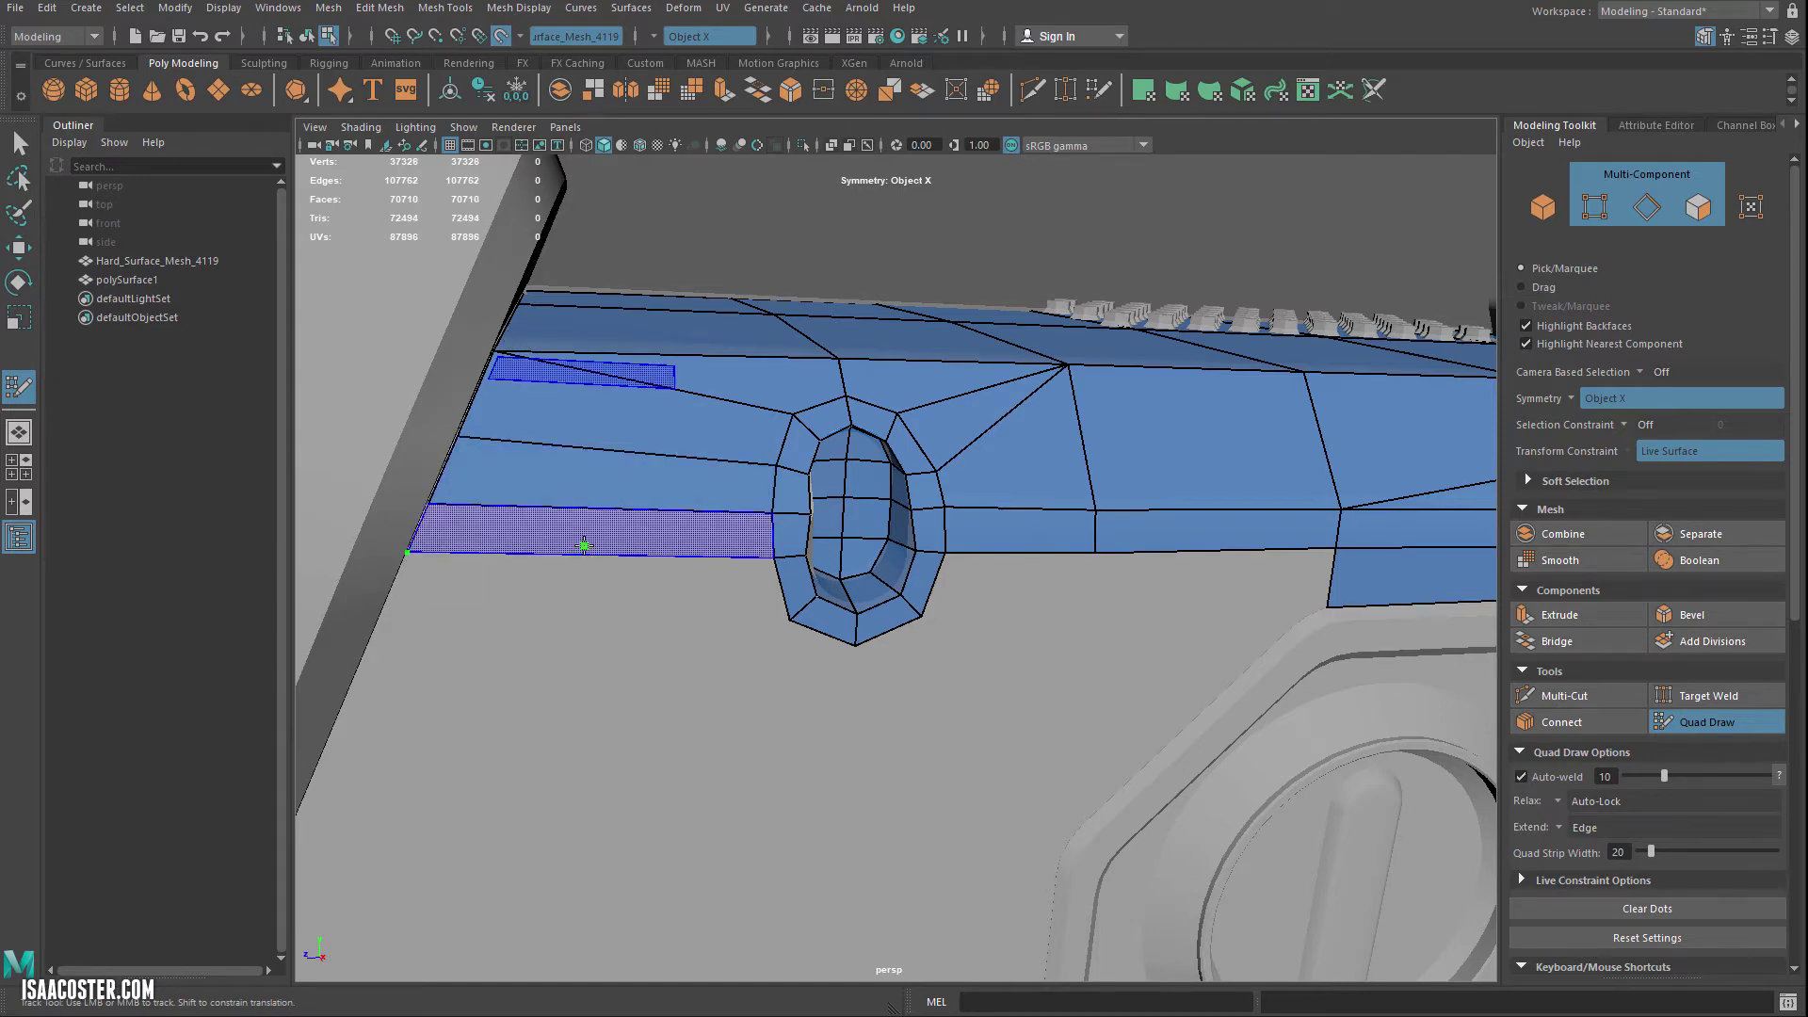
pyautogui.keyDown('shift'); pyautogui.click(585, 537); pyautogui.keyUp('shift')
# Step: Fill a quad from the side strip to the octagonal recess's upper rear corner and weld its loose vertex to the strip
pyautogui.moveTo(618, 589)
pyautogui.keyDown('alt'); pyautogui.mouseDown(button='right')
pyautogui.moveTo(602, 590)
pyautogui.moveTo(659, 560)
pyautogui.mouseUp(button='right'); pyautogui.keyUp('alt')
pyautogui.keyDown('alt'); pyautogui.moveTo(660, 561); pyautogui.dragTo(731, 617); pyautogui.keyUp('alt')
pyautogui.keyDown('alt'); pyautogui.moveTo(731, 618); pyautogui.dragTo(610, 619, button='middle'); pyautogui.keyUp('alt')
pyautogui.moveTo(925, 613)
pyautogui.keyDown('alt'); pyautogui.mouseDown(button='right')
pyautogui.moveTo(860, 577)
pyautogui.moveTo(961, 694)
pyautogui.moveTo(1037, 646)
pyautogui.mouseUp(button='right'); pyautogui.keyUp('alt')
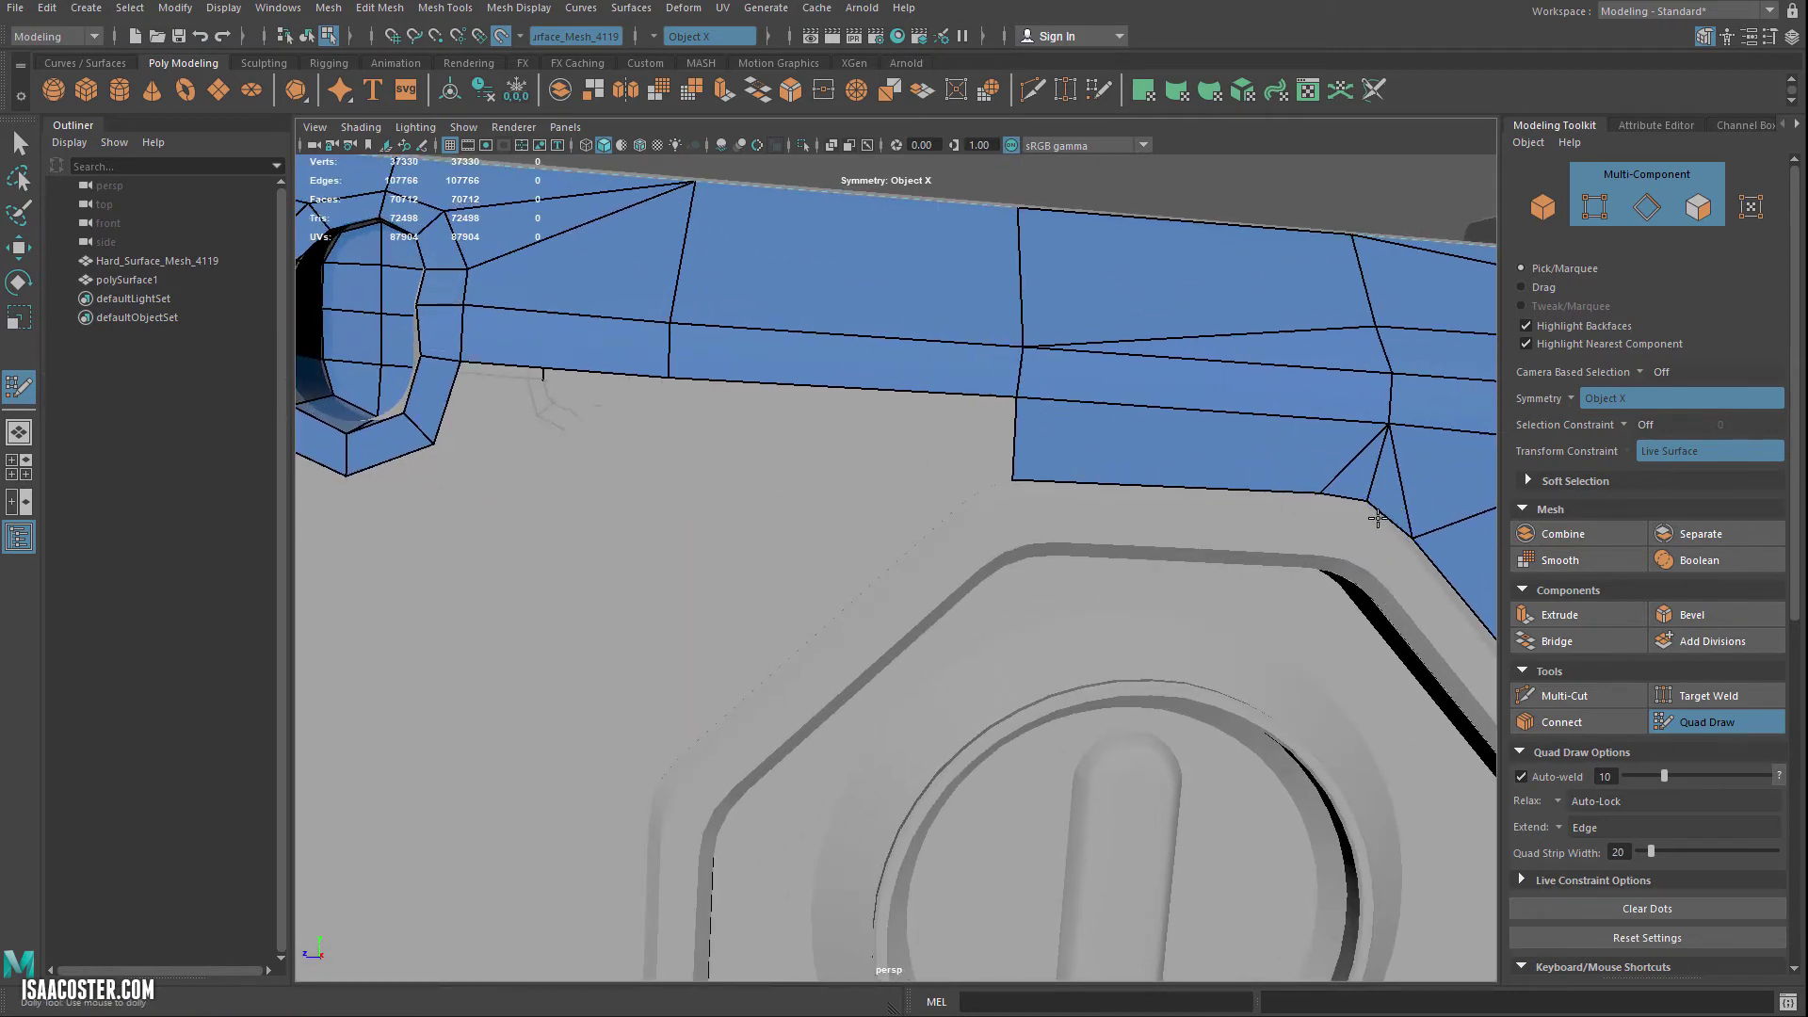
pyautogui.keyDown('alt'); pyautogui.moveTo(1340, 504); pyautogui.dragTo(1083, 537); pyautogui.keyUp('alt')
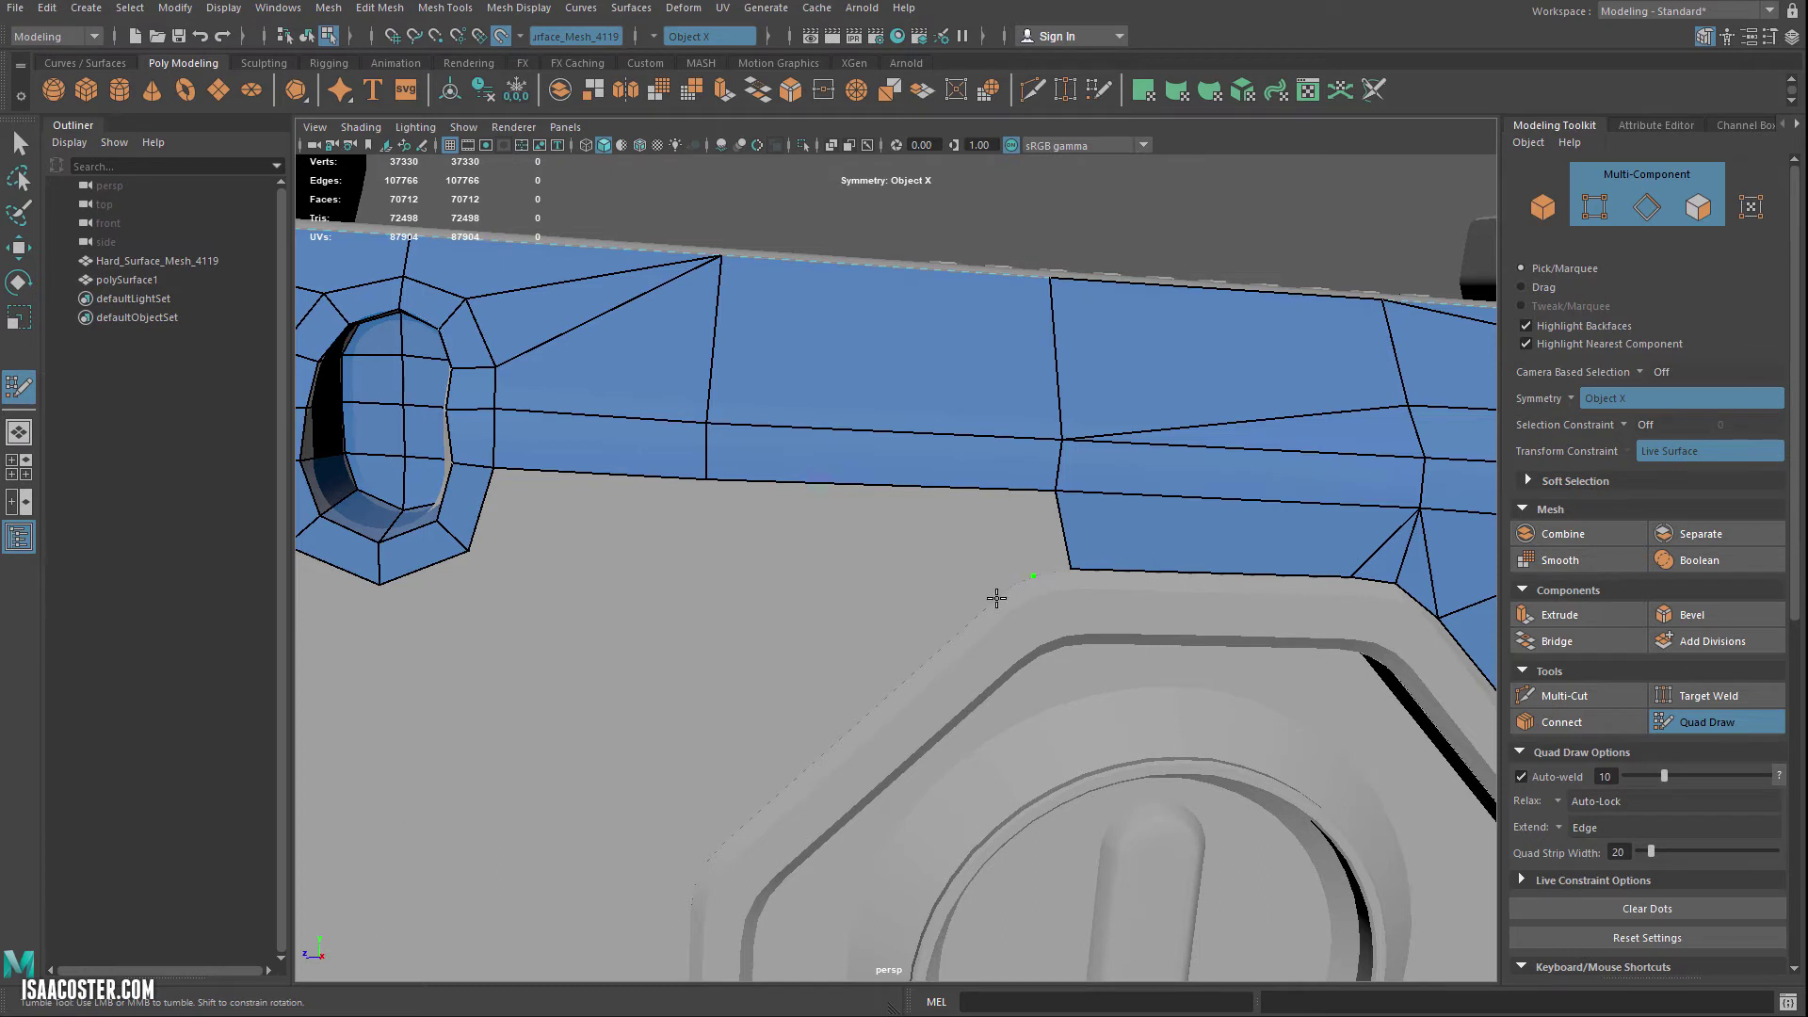
pyautogui.keyDown('shift'); pyautogui.click(982, 559); pyautogui.keyUp('shift')
pyautogui.hotkey('ctrl', 'z')
pyautogui.keyDown('shift'); pyautogui.click(941, 524); pyautogui.keyUp('shift')
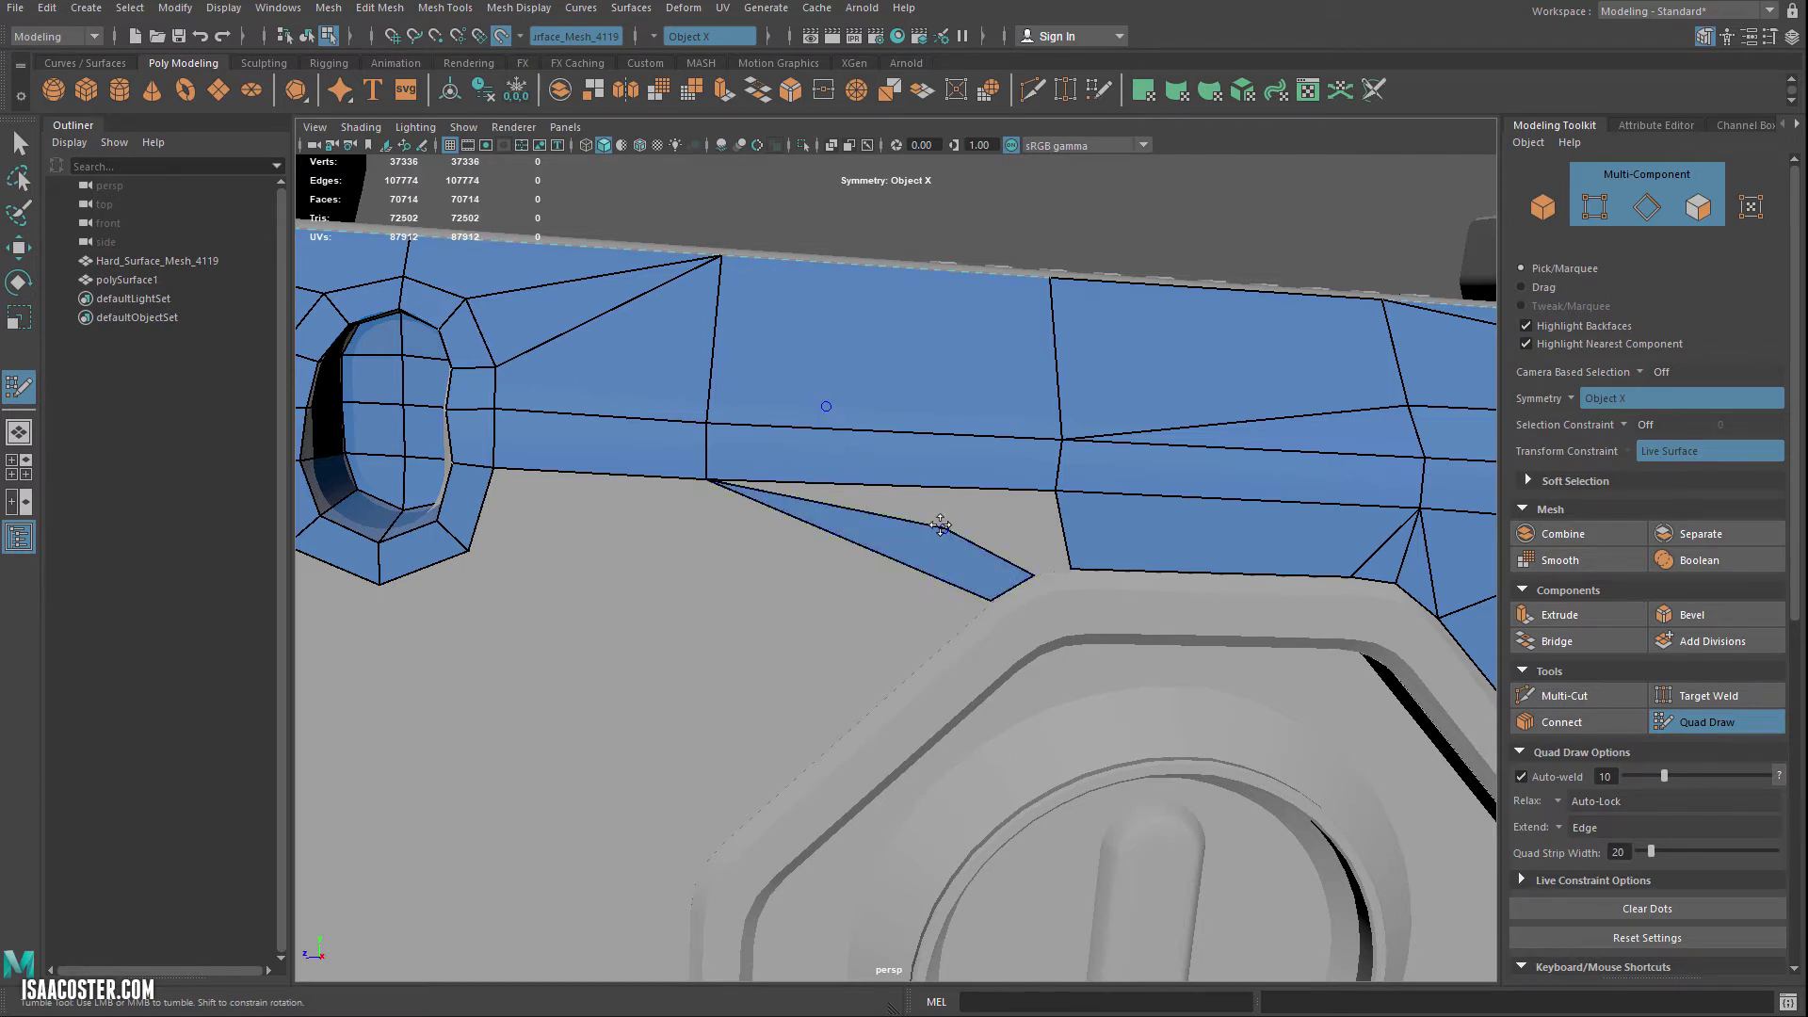
pyautogui.moveTo(946, 525)
pyautogui.mouseDown()
pyautogui.moveTo(1033, 516)
pyautogui.moveTo(1057, 491)
pyautogui.mouseUp()
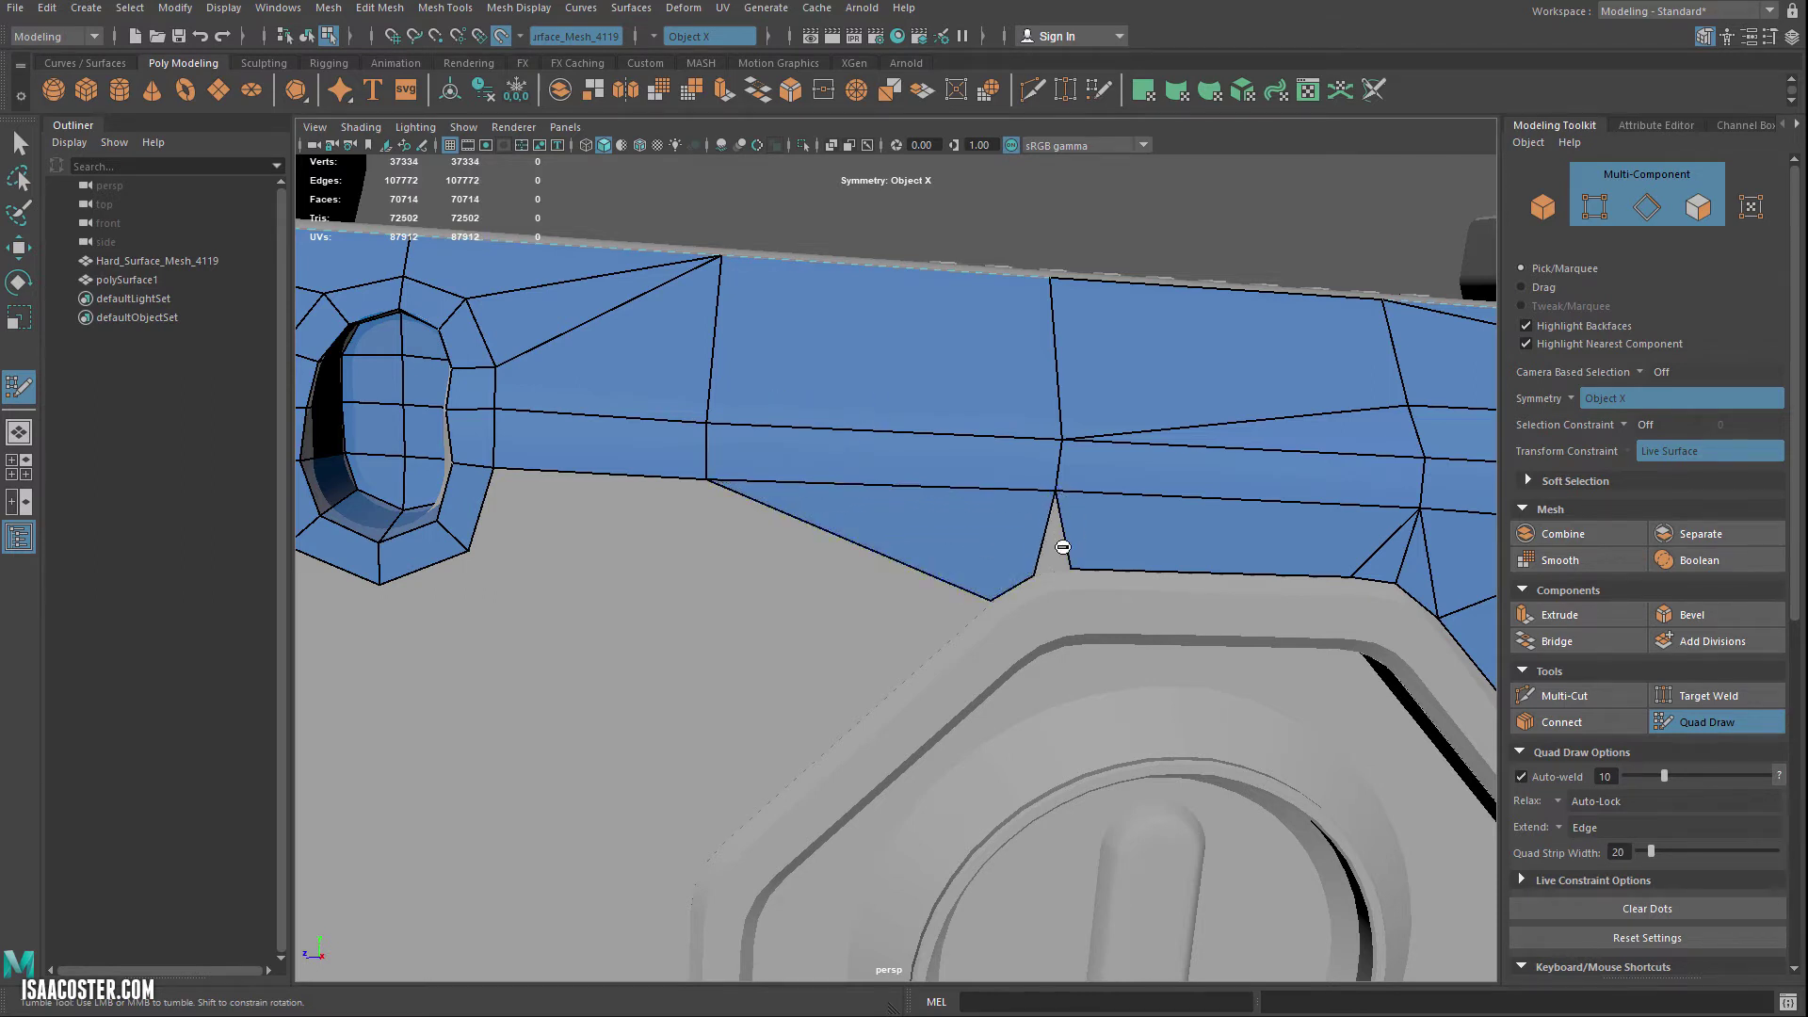
# Step: Fill the narrow gap at the octagonal recess's upper rear corner and weld its extra vertex into a triangle
pyautogui.keyDown('alt'); pyautogui.moveTo(1054, 560); pyautogui.dragTo(1080, 645); pyautogui.keyUp('alt')
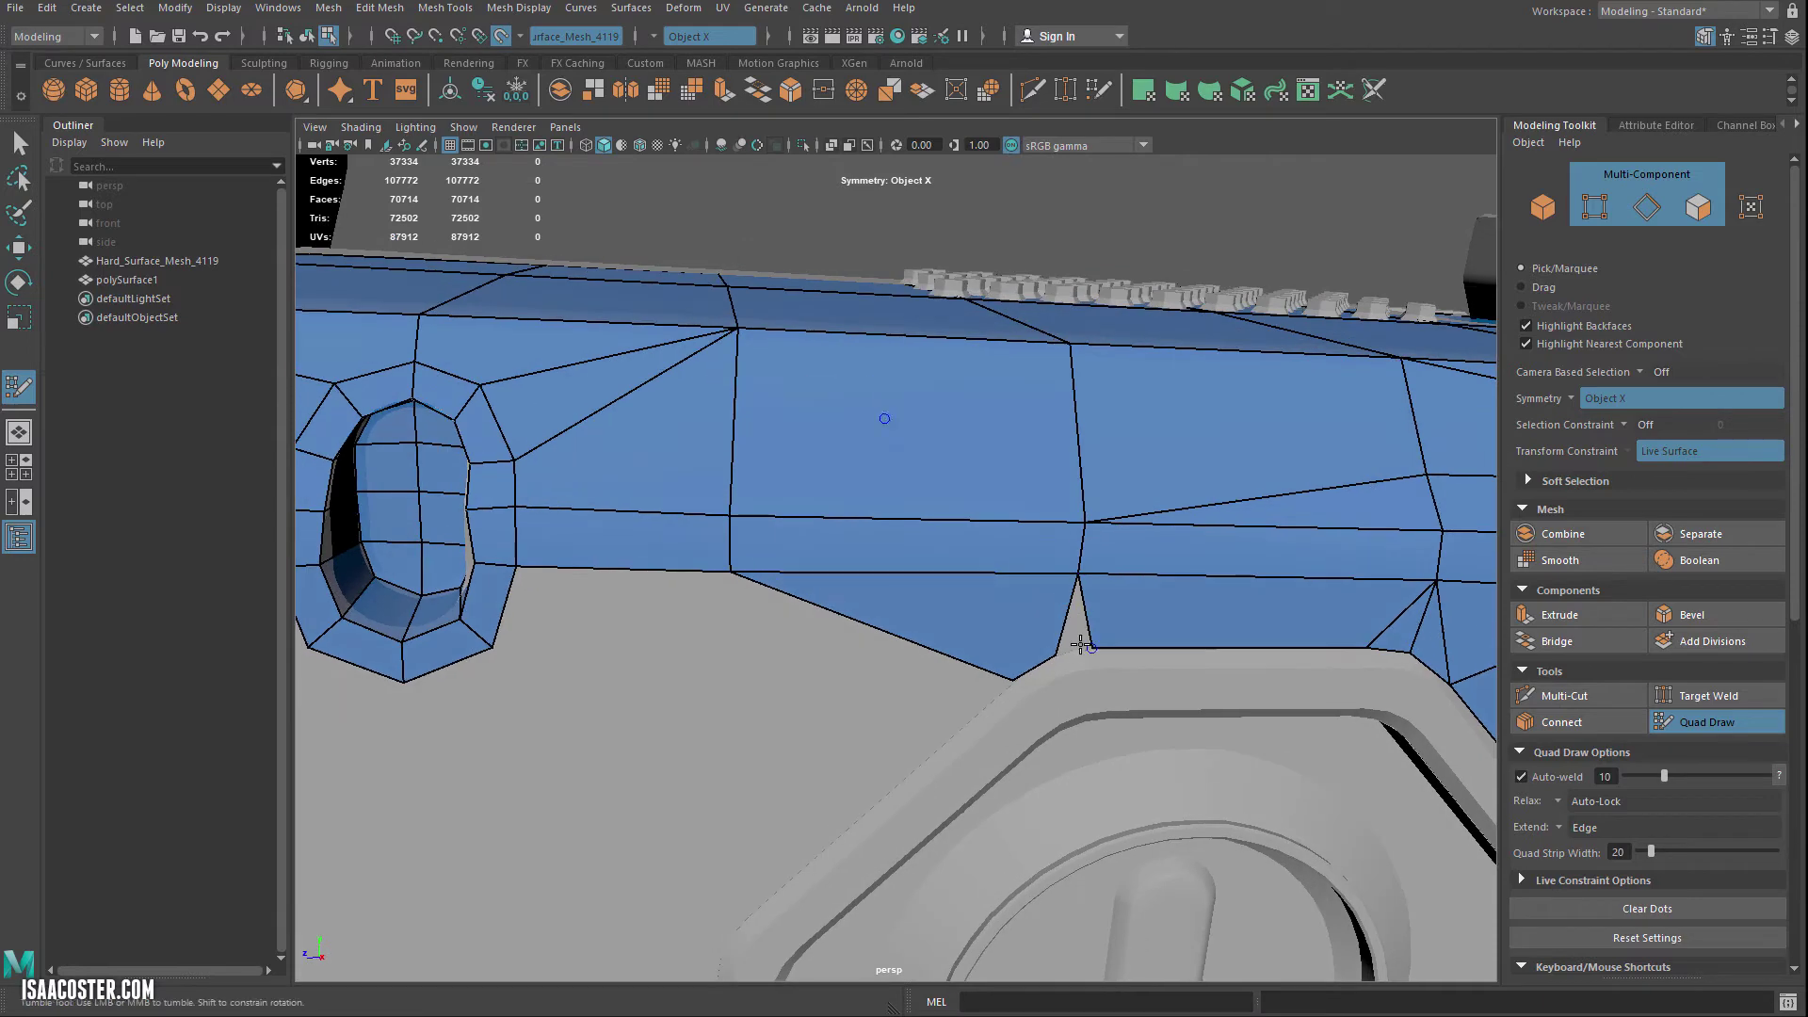
pyautogui.keyDown('shift'); pyautogui.click(1078, 650); pyautogui.keyUp('shift')
pyautogui.scroll(-3, 1121, 646)
pyautogui.scroll(3, 1118, 646)
pyautogui.moveTo(1059, 652); pyautogui.dragTo(1055, 633)
pyautogui.scroll(3, 1078, 655)
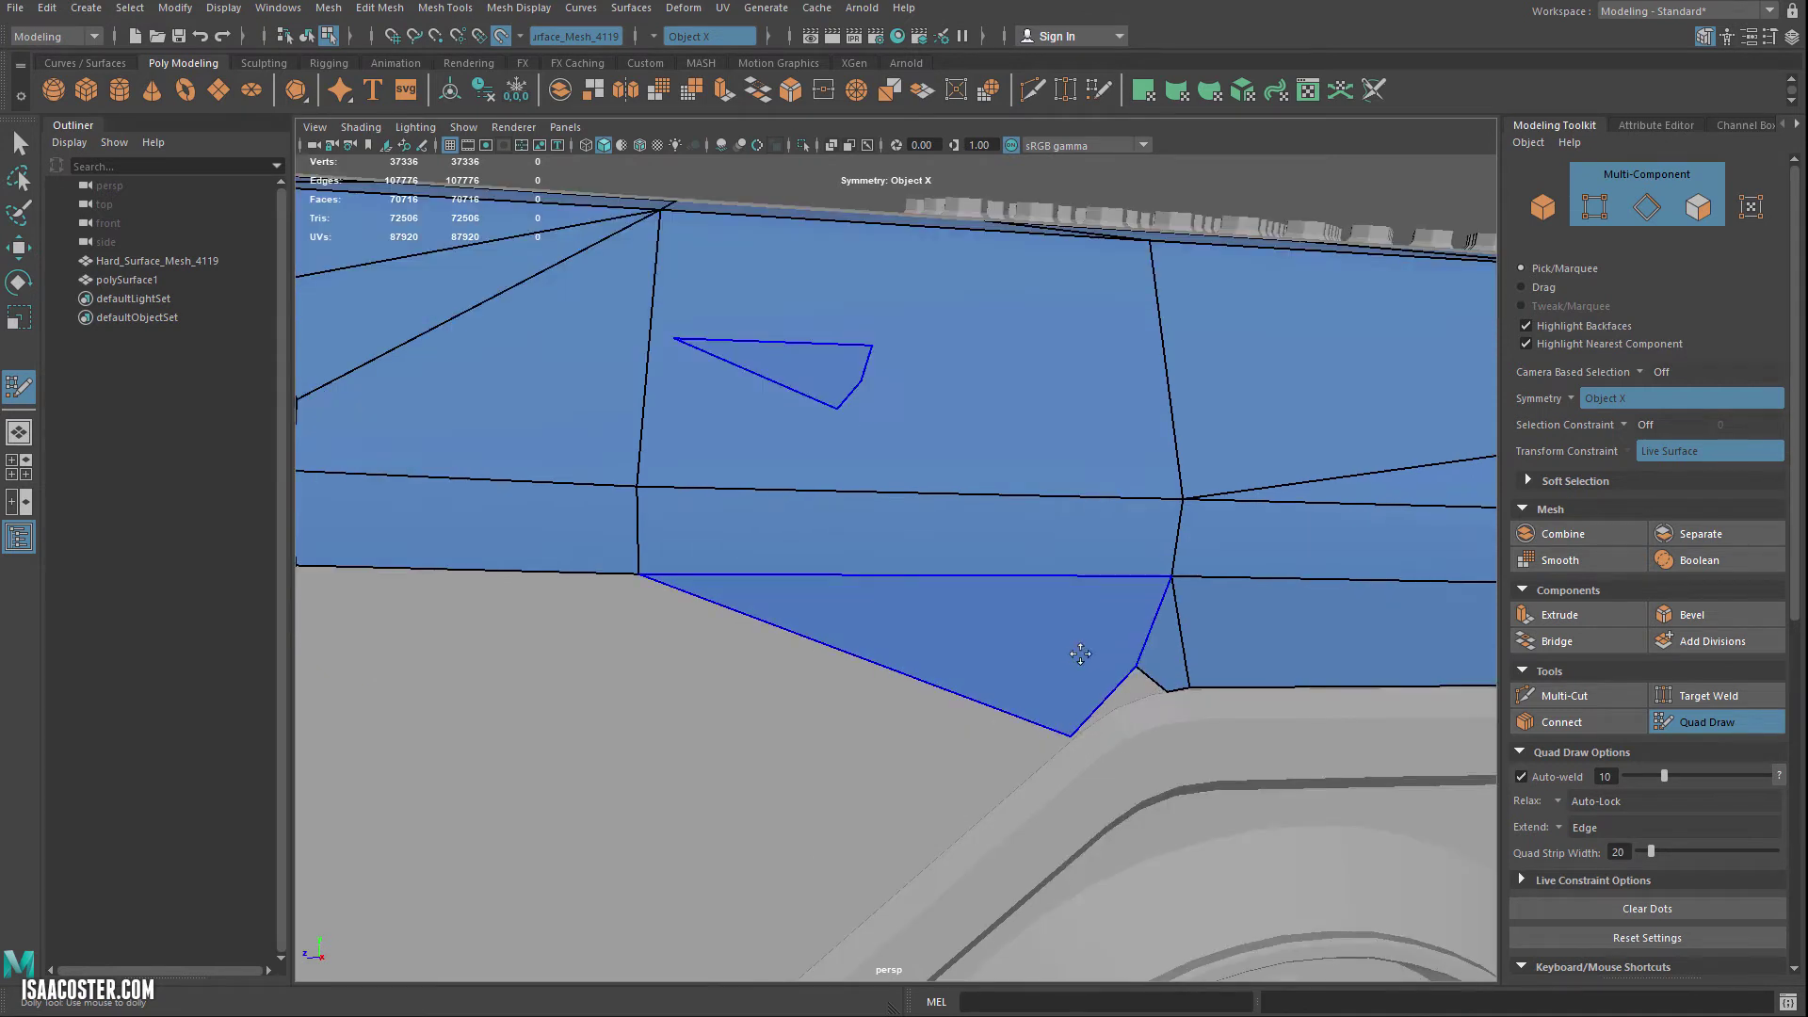
pyautogui.moveTo(1188, 688)
pyautogui.mouseDown()
pyautogui.moveTo(1081, 731)
pyautogui.moveTo(1167, 716)
pyautogui.mouseUp()
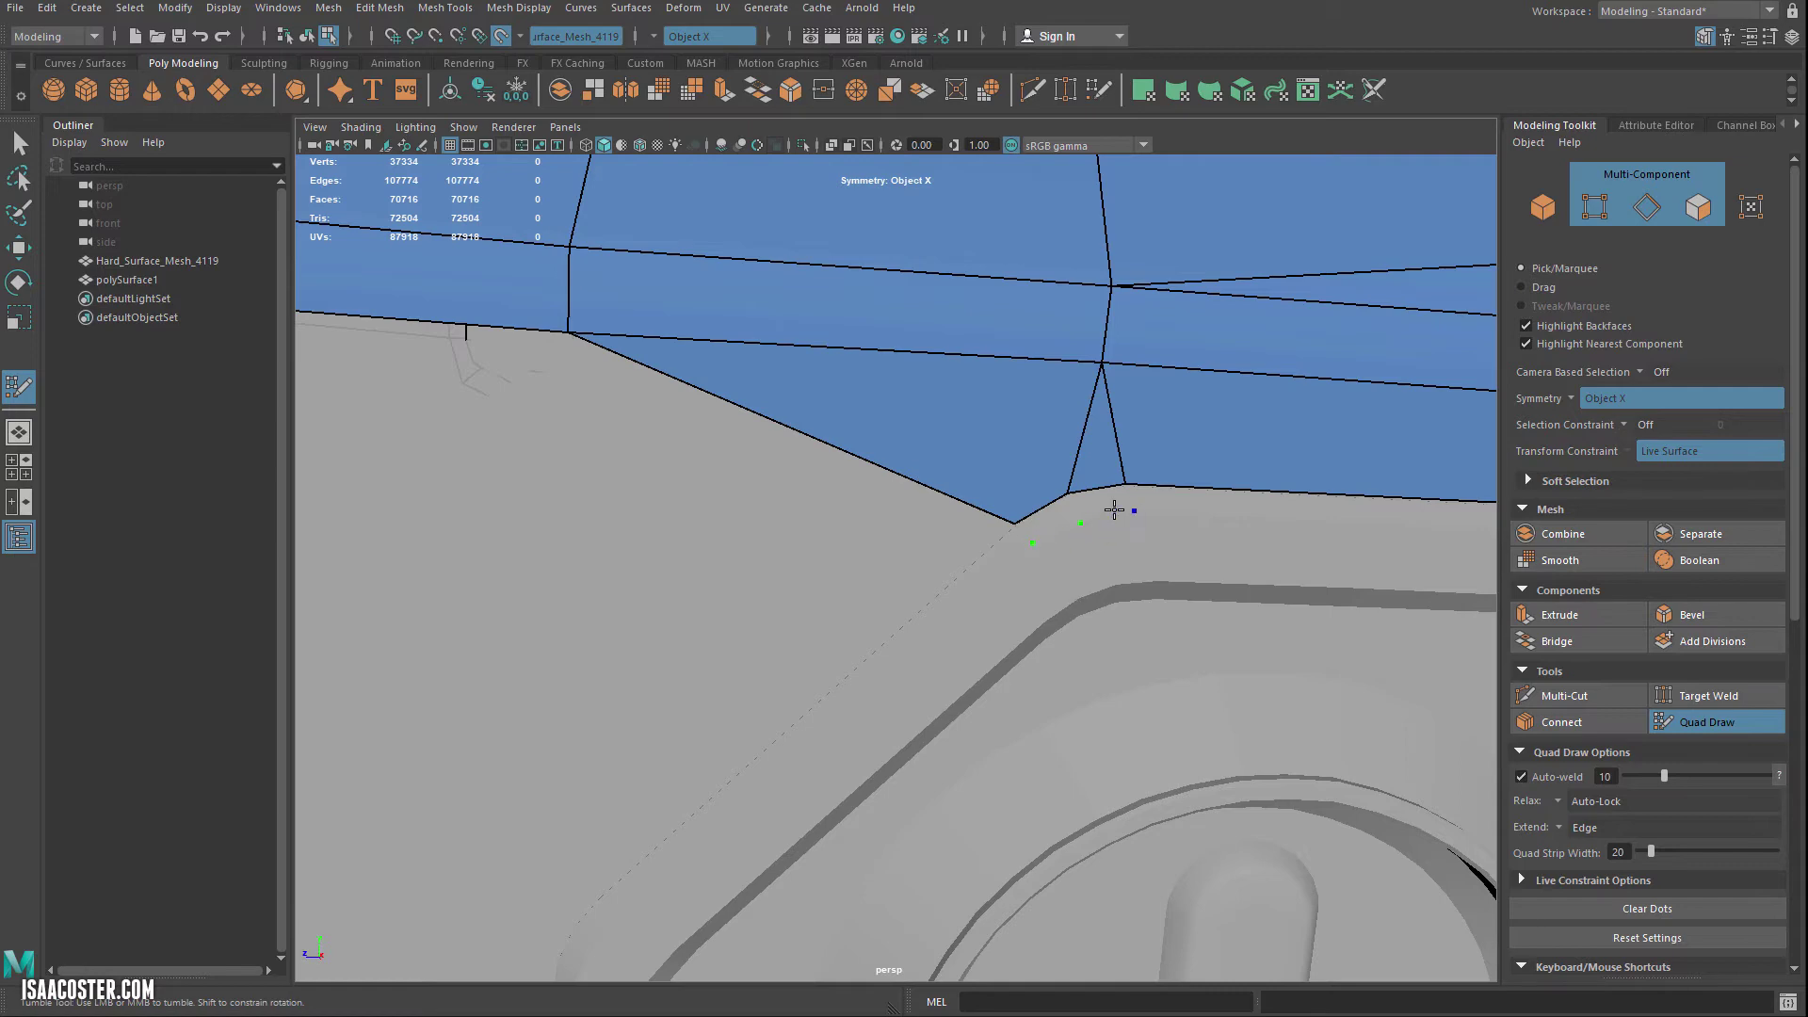
# Step: Place dots just inside the octagonal recess's two upper corners and fill two small quads at each corner
pyautogui.keyDown('shift'); pyautogui.click(1104, 508); pyautogui.keyUp('shift')
pyautogui.keyDown('shift'); pyautogui.click(1050, 516); pyautogui.keyUp('shift')
pyautogui.keyDown('alt'); pyautogui.moveTo(1226, 533); pyautogui.dragTo(832, 558, button='middle'); pyautogui.keyUp('alt')
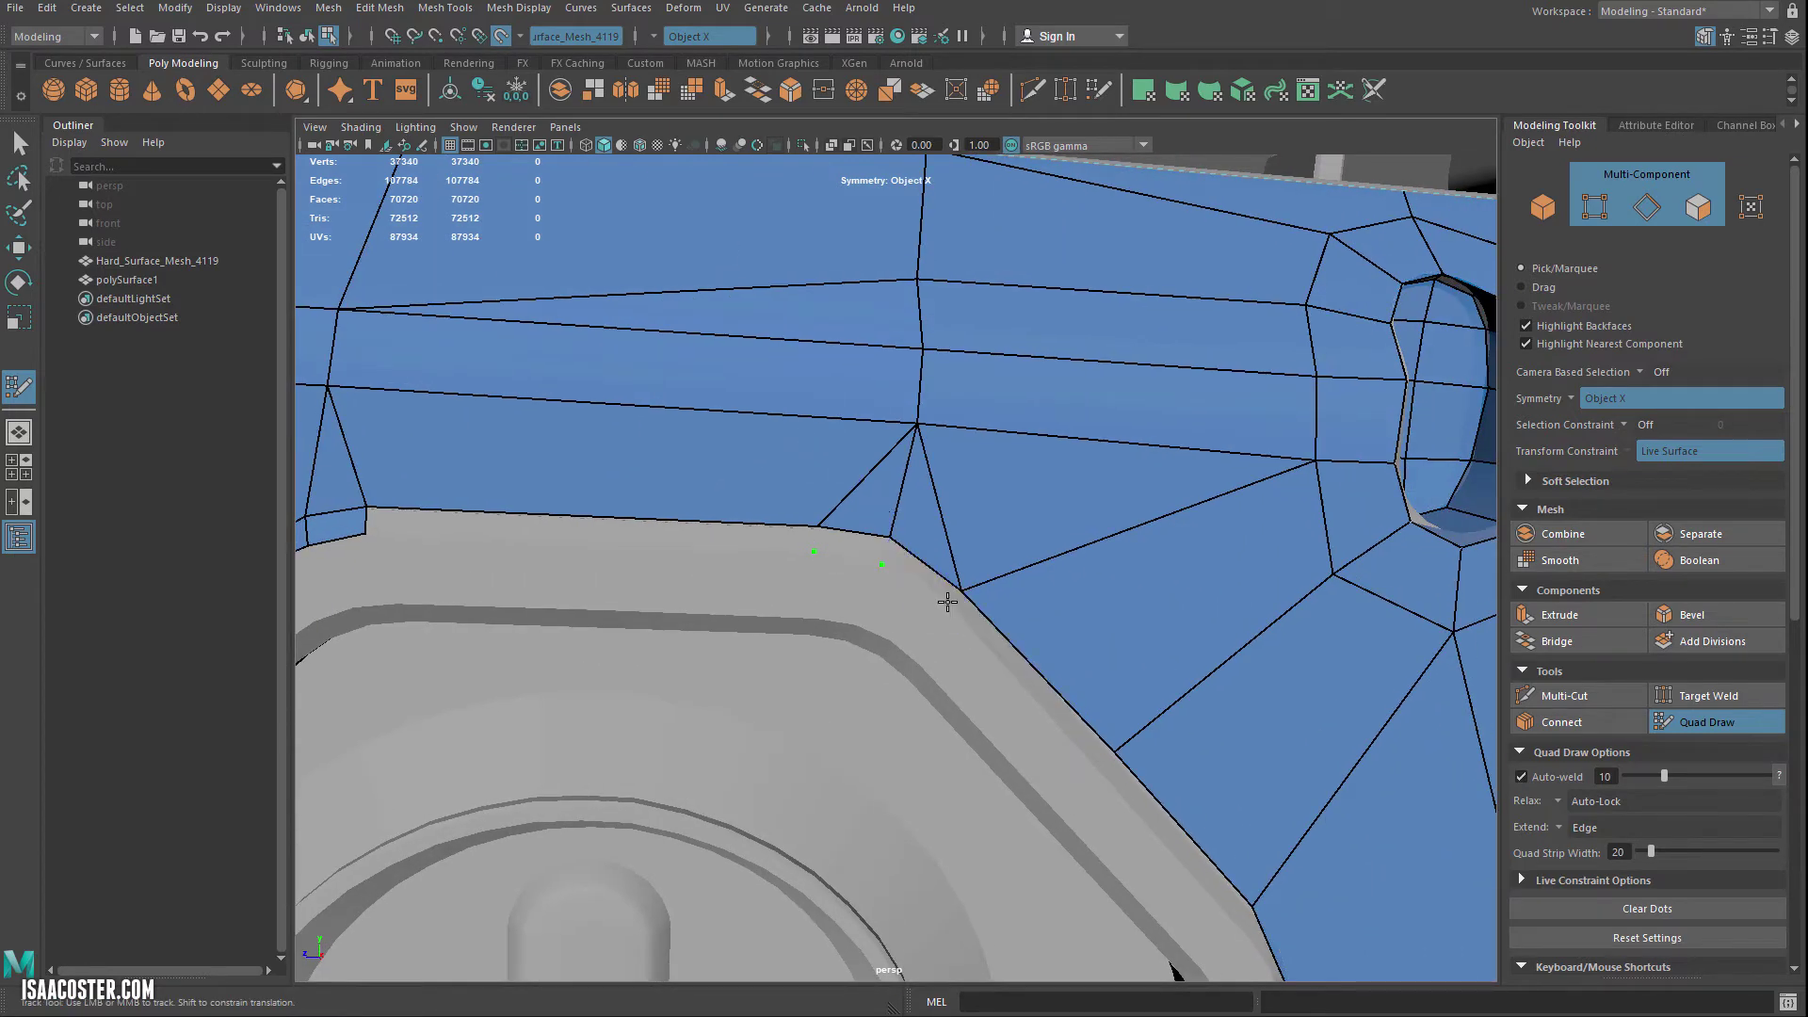
pyautogui.keyDown('shift'); pyautogui.click(928, 579); pyautogui.keyUp('shift')
pyautogui.keyDown('shift'); pyautogui.click(852, 551); pyautogui.keyUp('shift')
# Step: Reposition the lower boundary vertices beneath the front slot and fill a quad at the octagonal recess's front corner
pyautogui.keyDown('alt'); pyautogui.moveTo(879, 597); pyautogui.dragTo(822, 582); pyautogui.keyUp('alt')
pyautogui.keyDown('alt'); pyautogui.moveTo(821, 582); pyautogui.dragTo(848, 518, button='middle'); pyautogui.keyUp('alt')
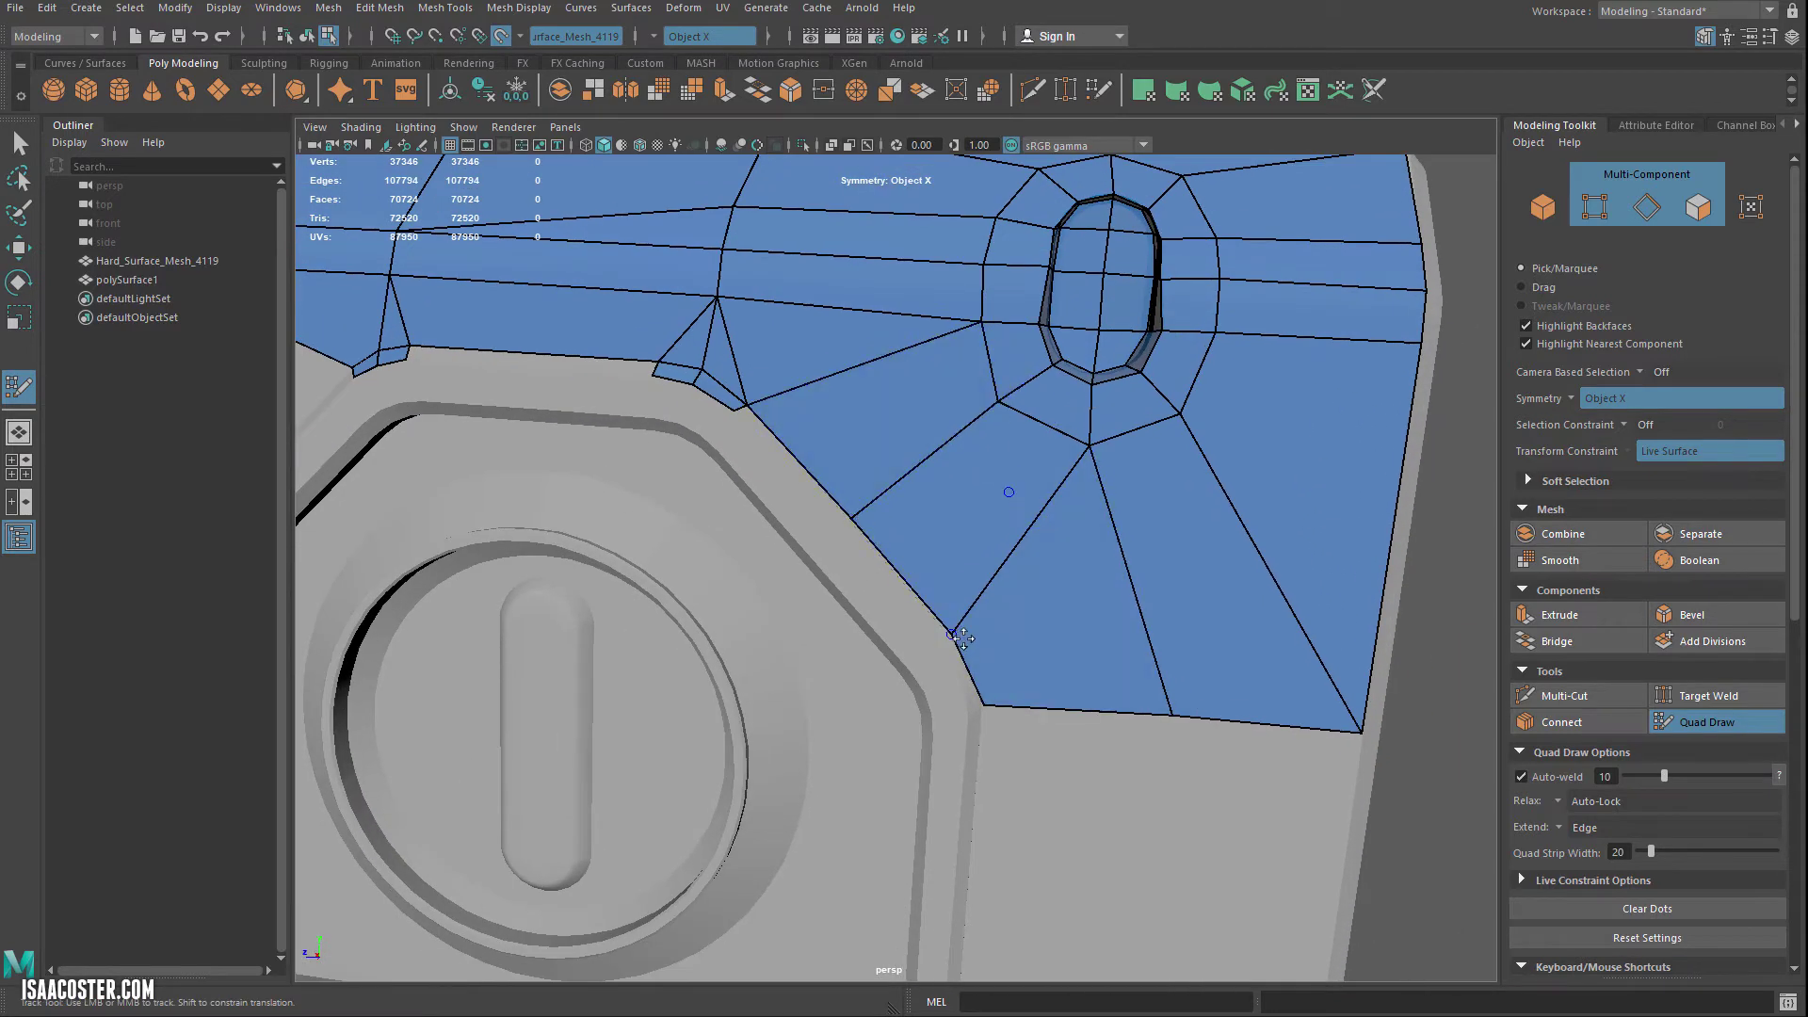
pyautogui.moveTo(987, 701); pyautogui.dragTo(987, 679)
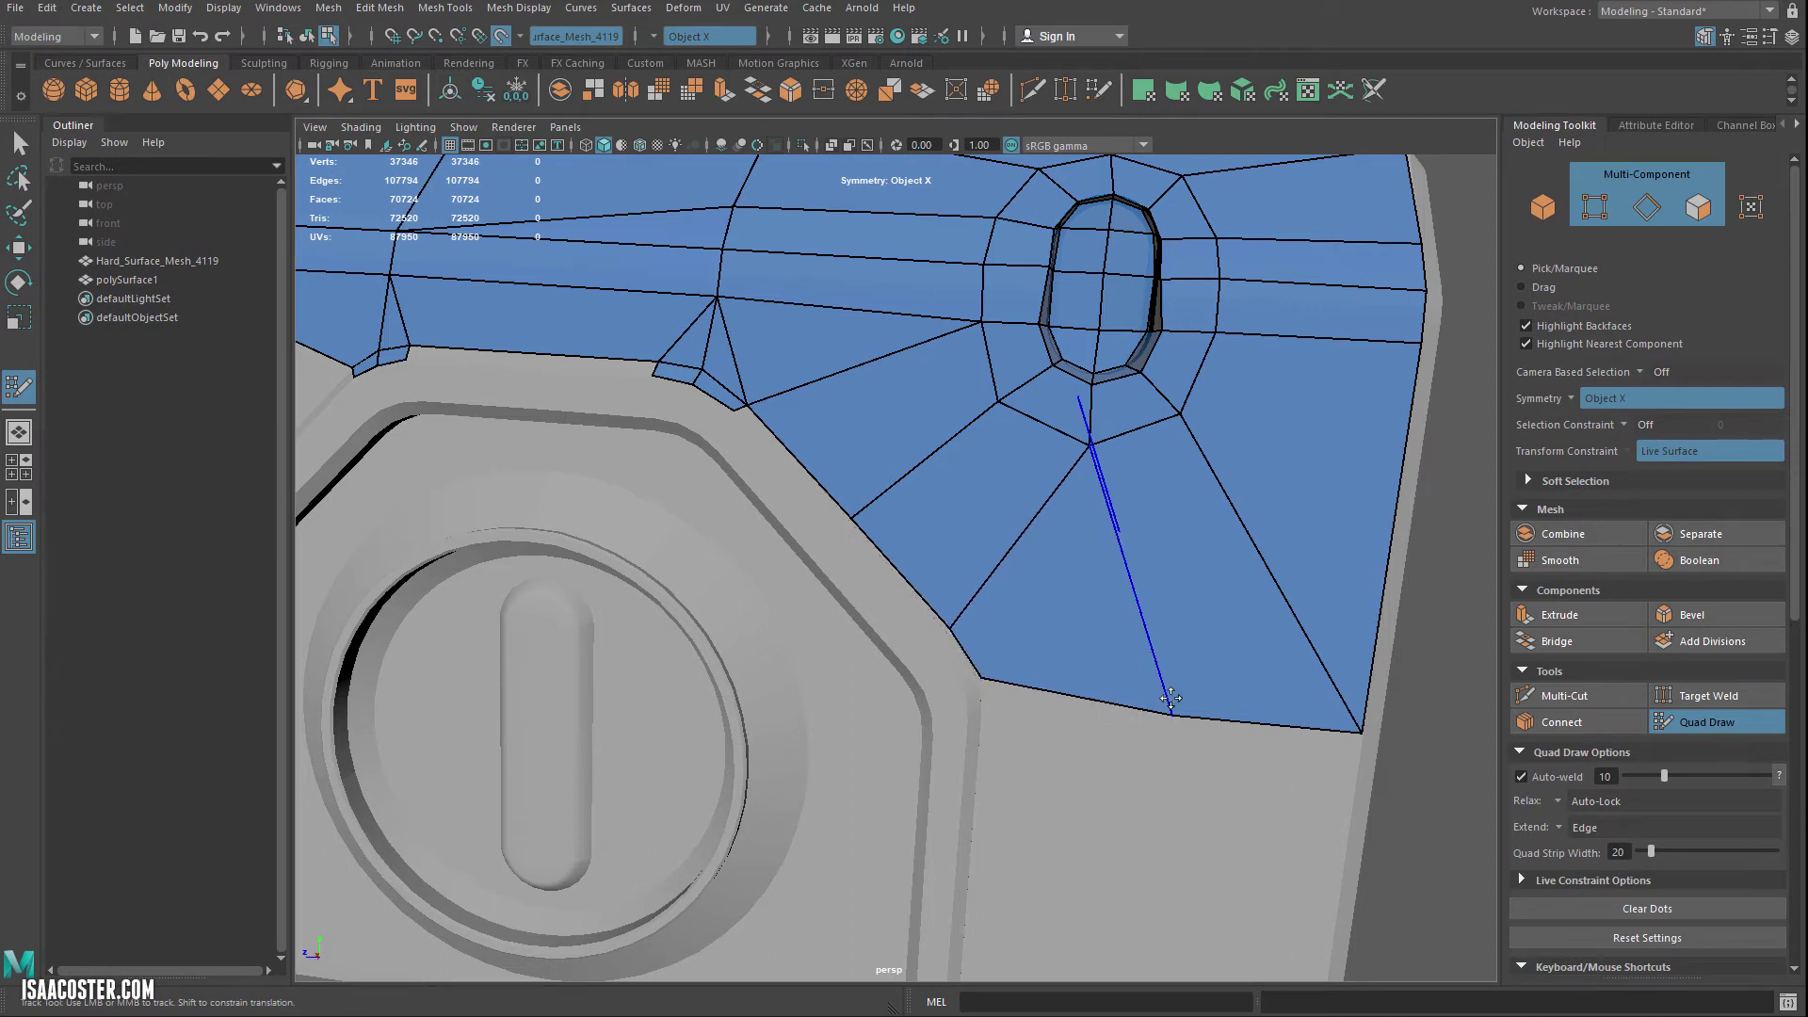
pyautogui.moveTo(1170, 714); pyautogui.dragTo(1168, 703)
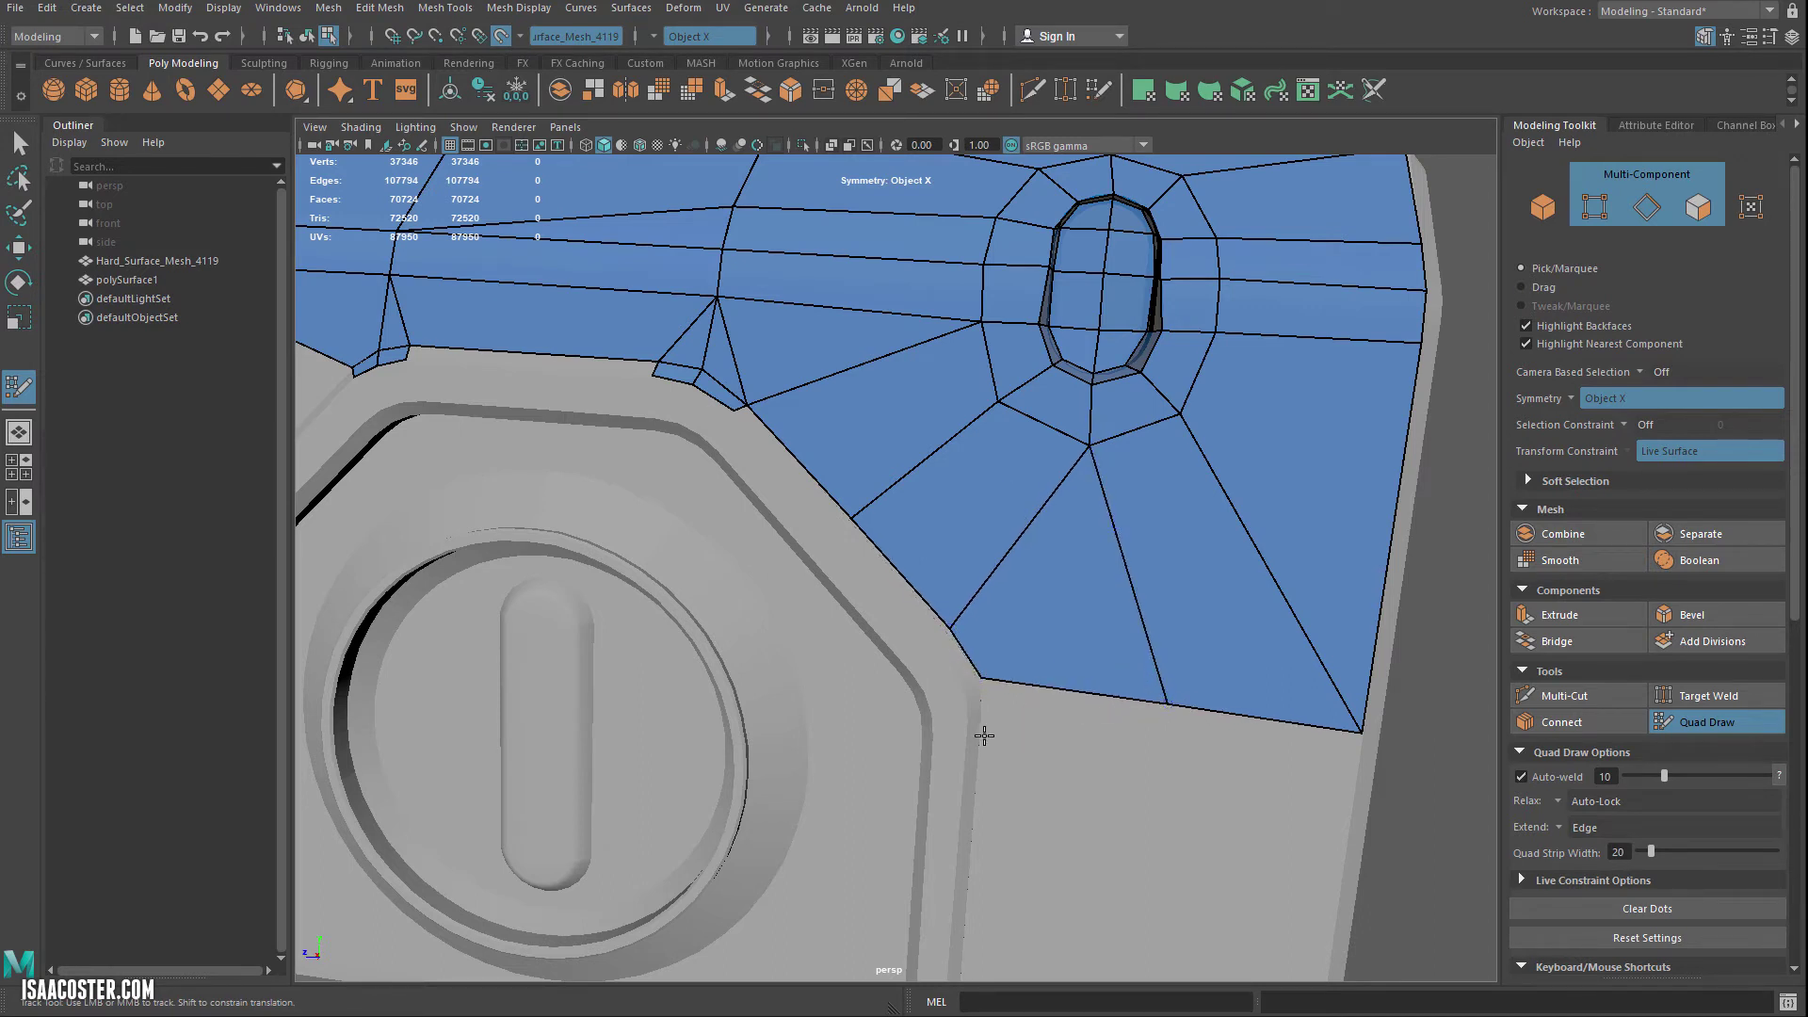
pyautogui.keyDown('shift'); pyautogui.click(1163, 745); pyautogui.keyUp('shift')
pyautogui.moveTo(1163, 745)
pyautogui.mouseDown()
pyautogui.moveTo(1166, 708)
pyautogui.moveTo(1166, 725)
pyautogui.mouseUp()
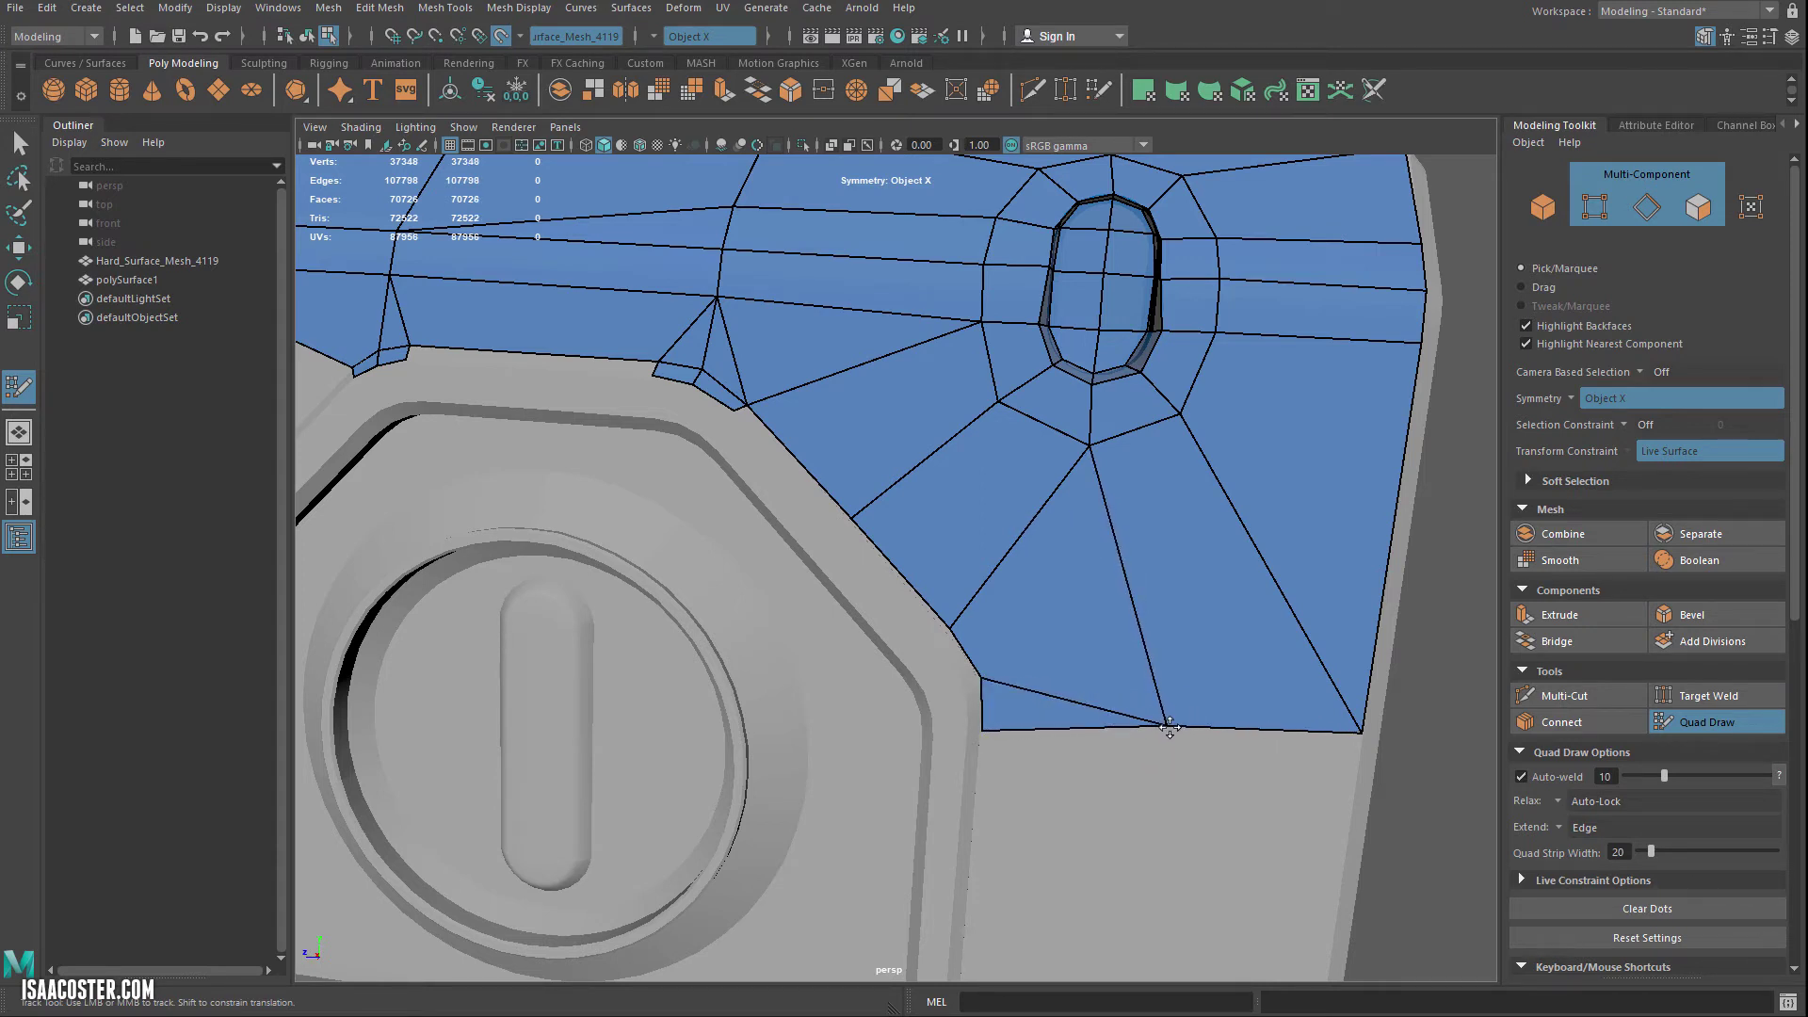
pyautogui.keyDown('alt'); pyautogui.moveTo(1099, 734); pyautogui.dragTo(1022, 683, button='right'); pyautogui.keyUp('alt')
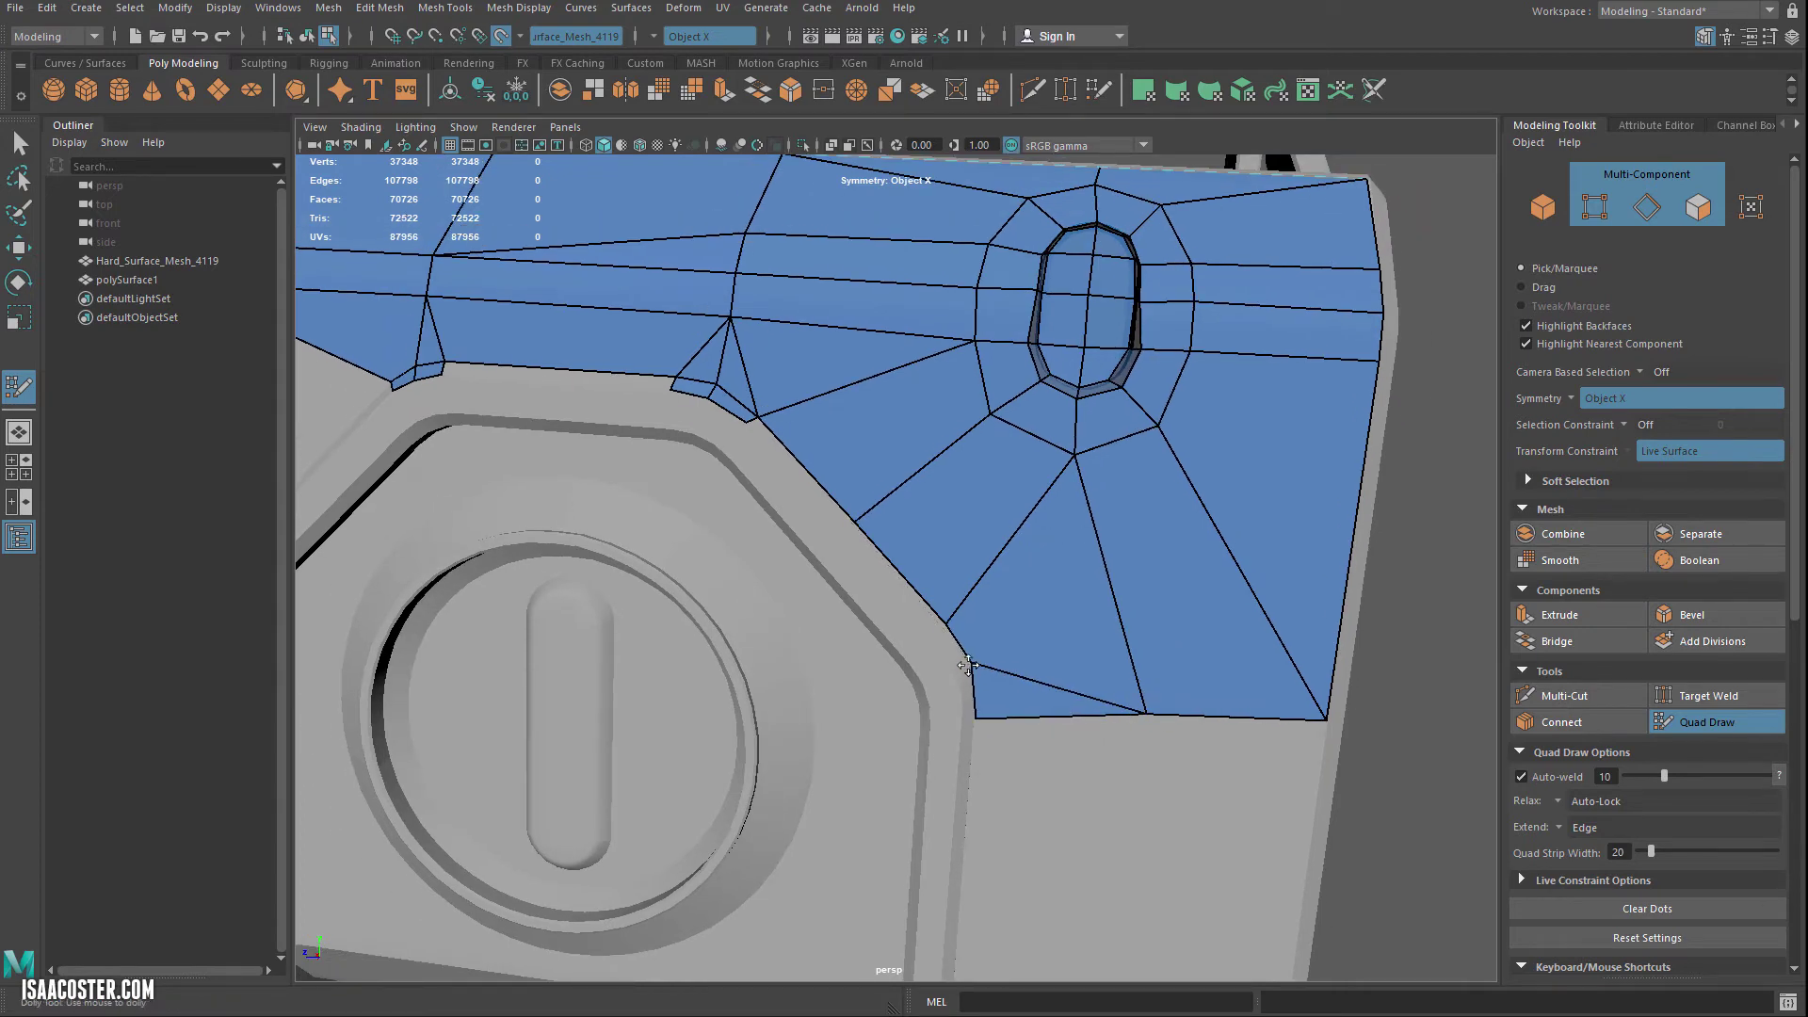
# Step: Place dots around the octagonal recess's rear side corner and fill two small quads along its bevel
pyautogui.scroll(-4, 1017, 719)
pyautogui.moveTo(1017, 719)
pyautogui.keyDown('alt'); pyautogui.mouseDown()
pyautogui.moveTo(929, 655)
pyautogui.moveTo(976, 649)
pyautogui.moveTo(947, 621)
pyautogui.moveTo(1176, 571)
pyautogui.moveTo(1045, 597)
pyautogui.moveTo(1003, 636)
pyautogui.moveTo(1068, 648)
pyautogui.mouseUp(); pyautogui.keyUp('alt')
pyautogui.keyDown('alt'); pyautogui.moveTo(847, 659); pyautogui.dragTo(1033, 598, button='middle'); pyautogui.keyUp('alt')
pyautogui.scroll(4, 1034, 599)
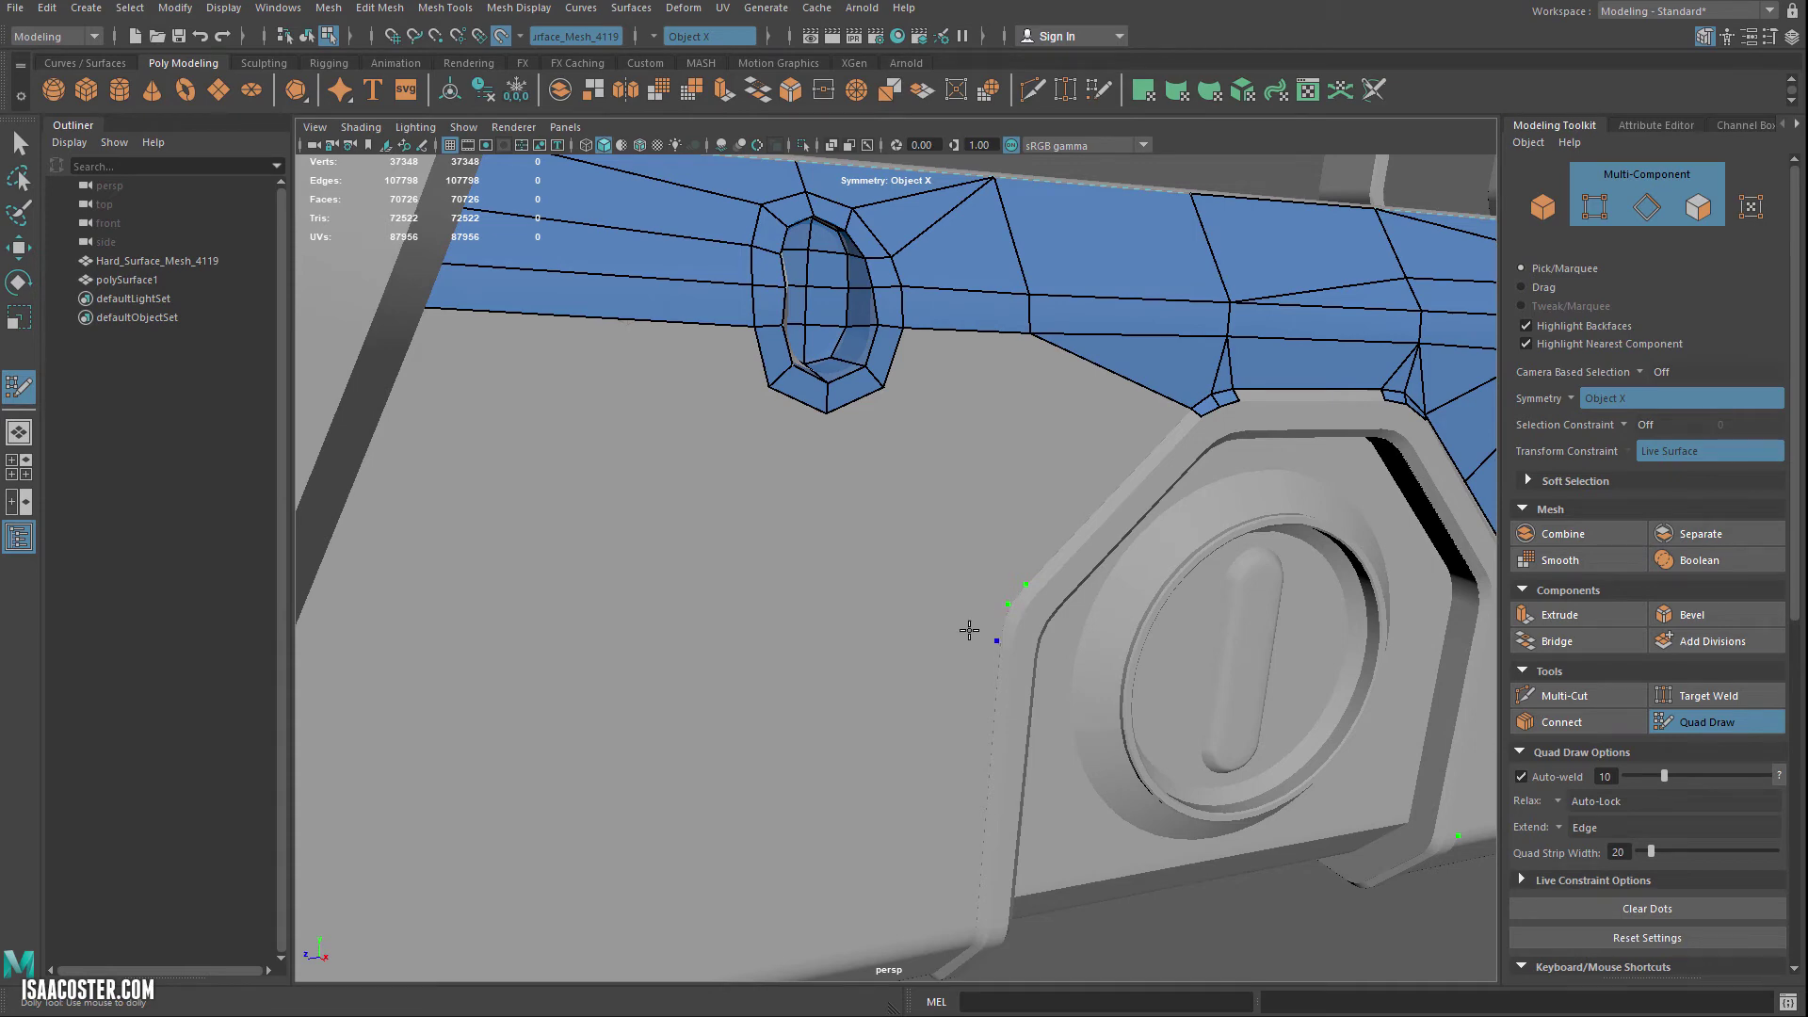
pyautogui.keyDown('alt'); pyautogui.moveTo(981, 576); pyautogui.dragTo(961, 565); pyautogui.keyUp('alt')
pyautogui.scroll(2, 958, 556)
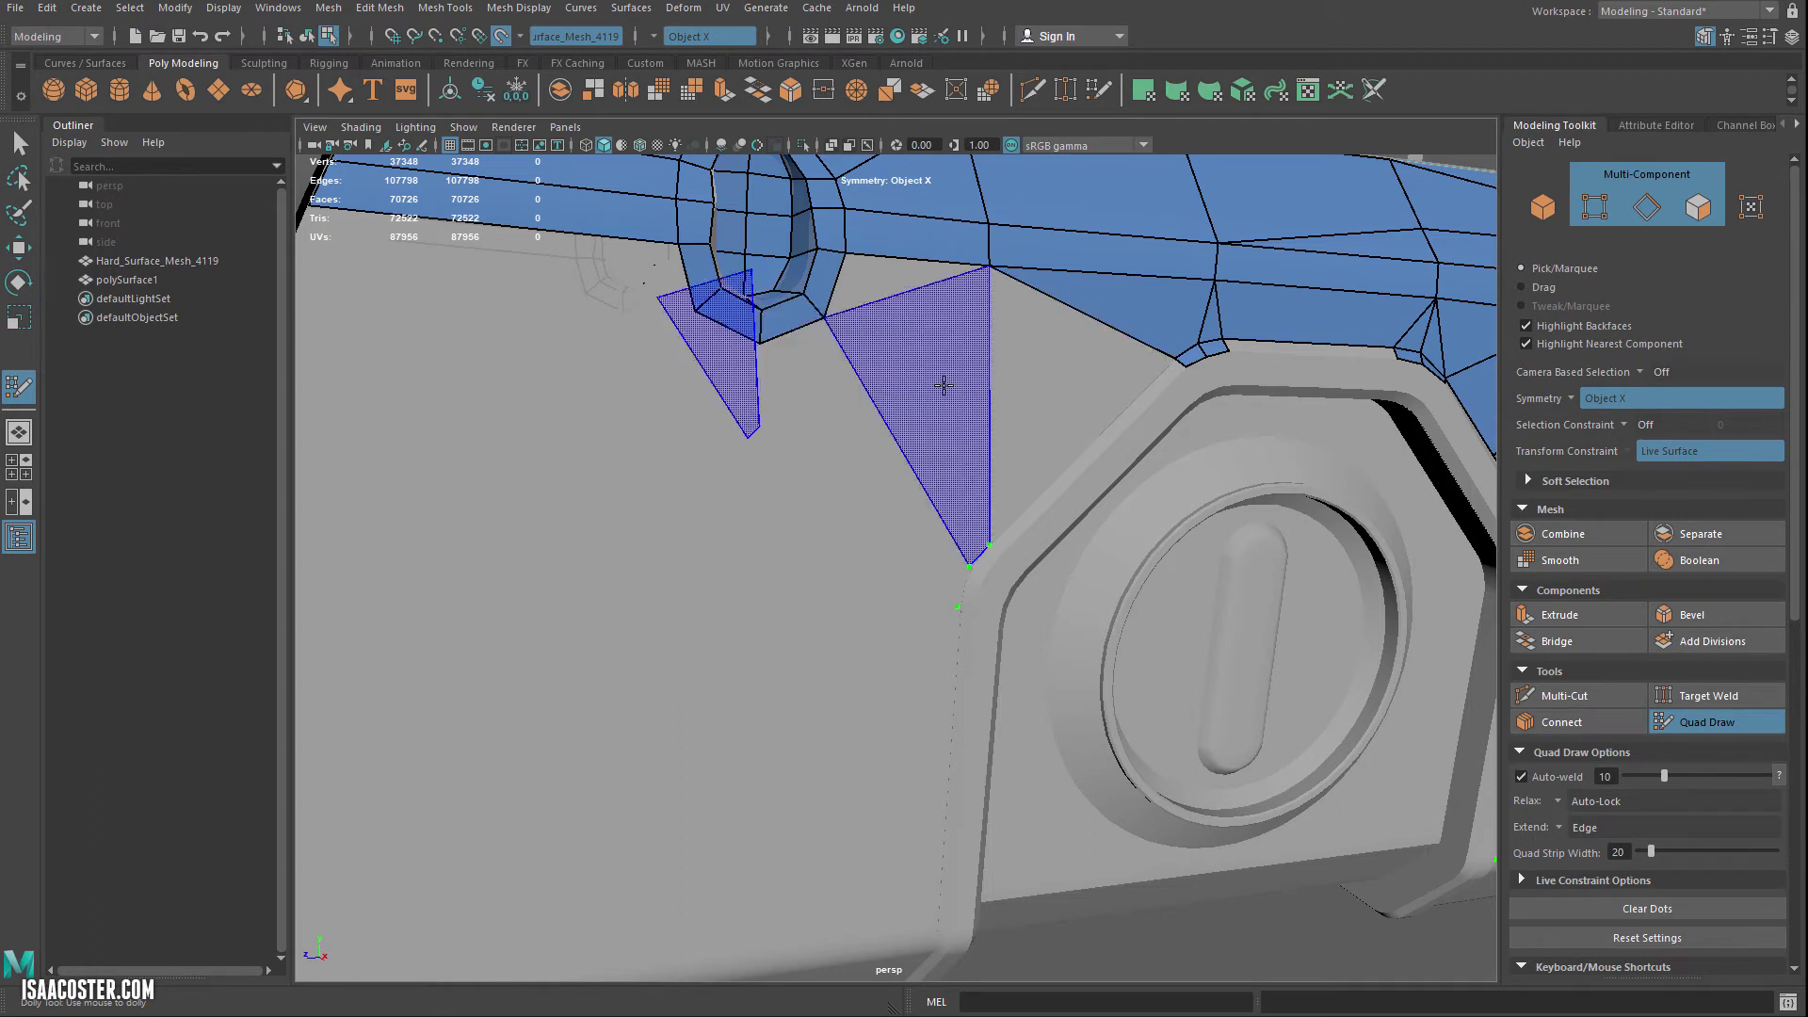
pyautogui.scroll(2, 982, 595)
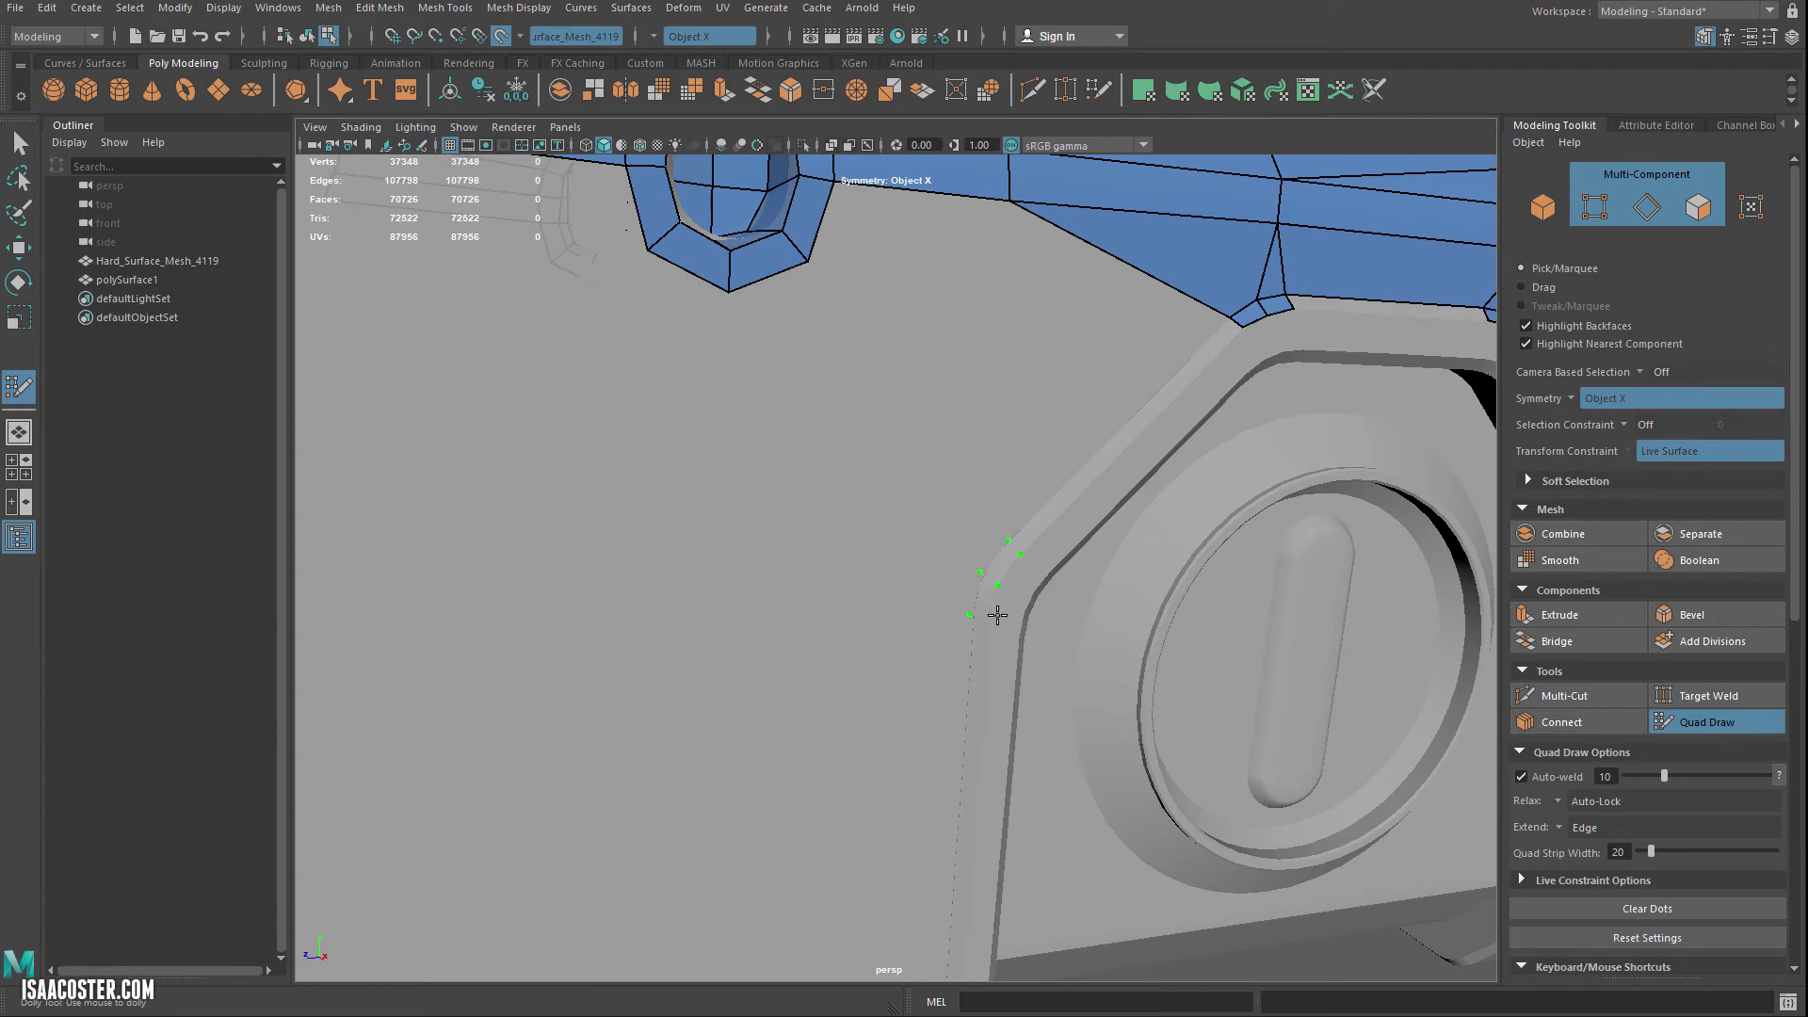
pyautogui.keyDown('shift'); pyautogui.click(984, 599); pyautogui.keyUp('shift')
pyautogui.keyDown('shift'); pyautogui.click(1000, 563); pyautogui.keyUp('shift')
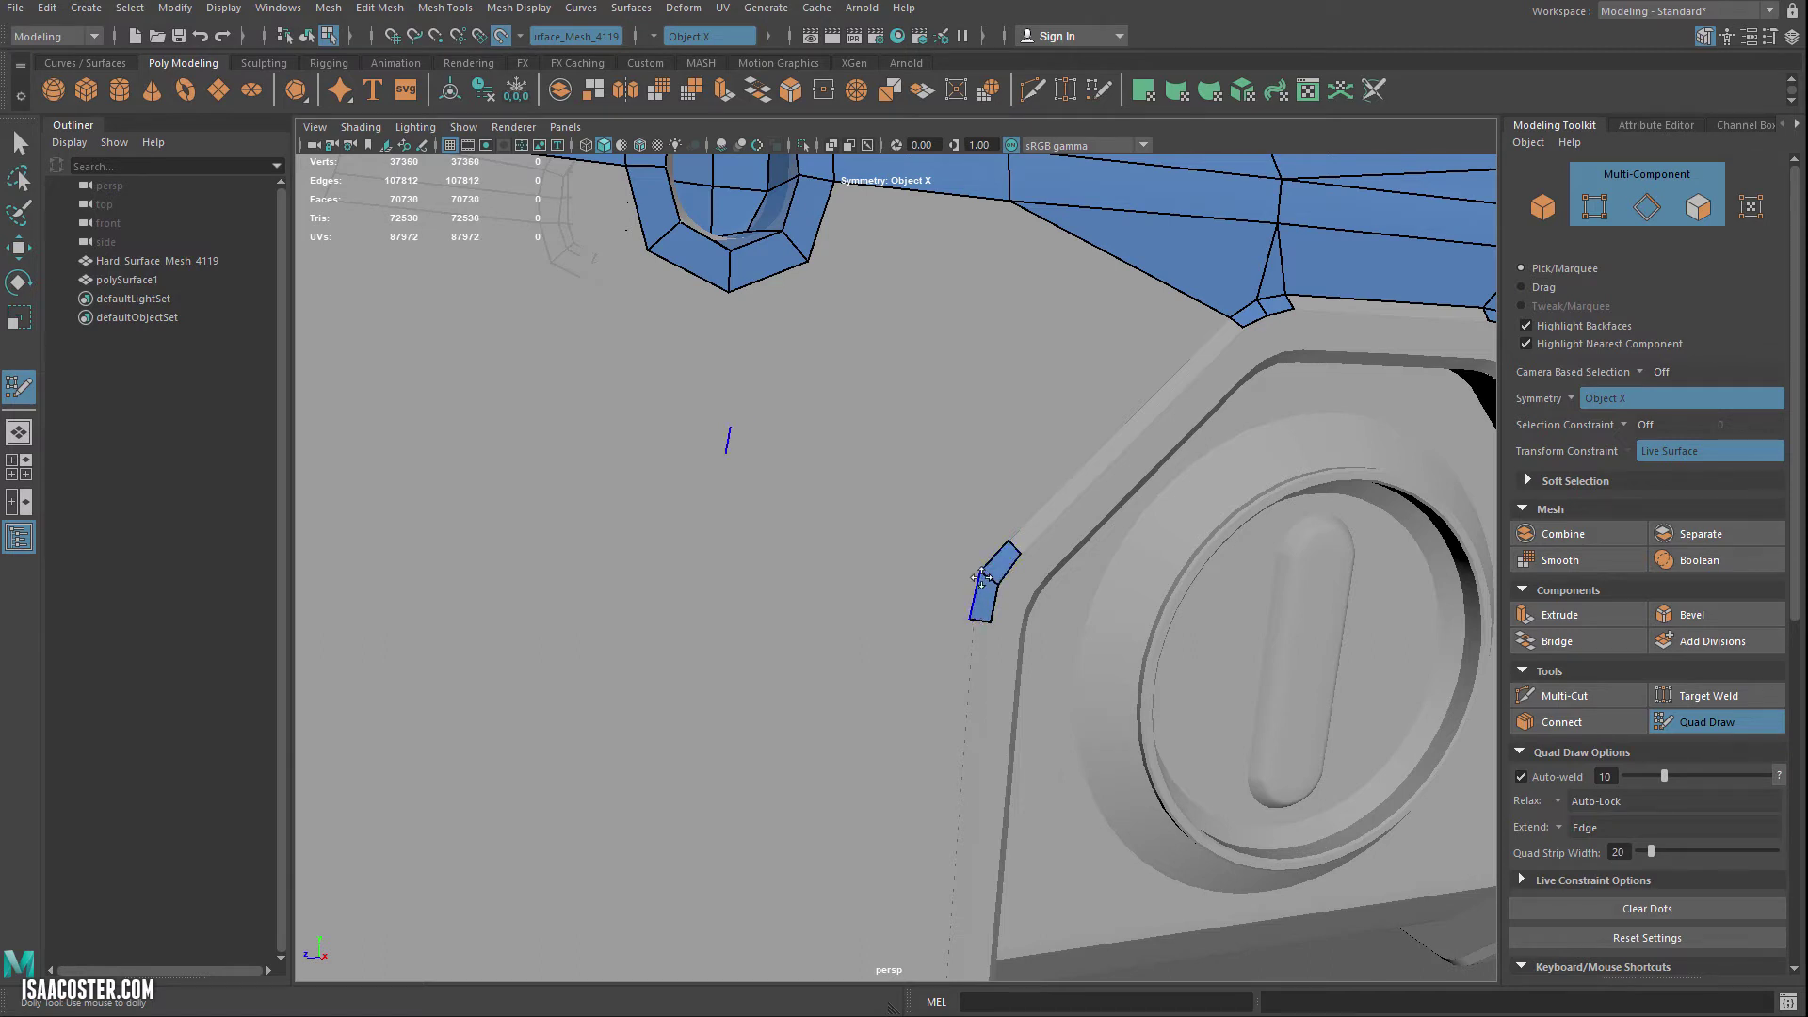
# Step: Fill a narrow quad along the octagonal recess's sloped rear edge and two larger quads from it to the rear slot
pyautogui.keyDown('alt'); pyautogui.moveTo(1032, 574); pyautogui.dragTo(1017, 498); pyautogui.keyUp('alt')
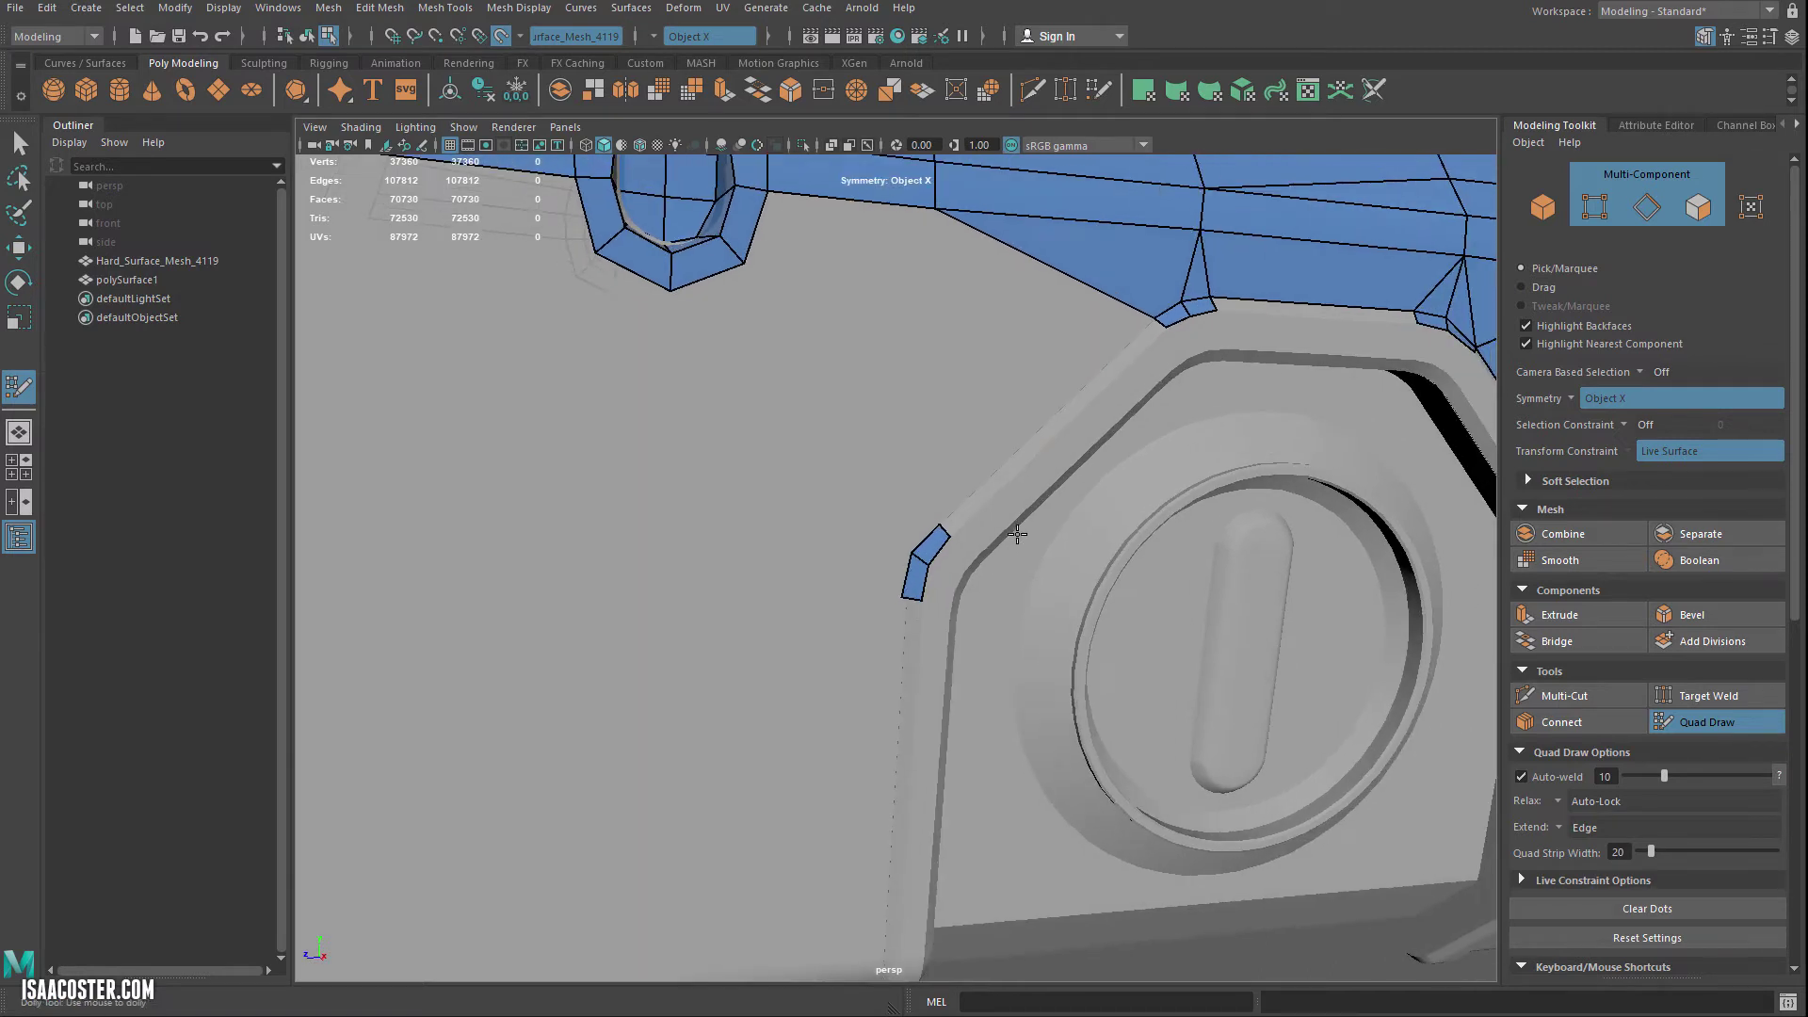
pyautogui.keyDown('shift'); pyautogui.click(1023, 452); pyautogui.keyUp('shift')
pyautogui.keyDown('alt'); pyautogui.moveTo(991, 455); pyautogui.dragTo(931, 486, button='middle'); pyautogui.keyUp('alt')
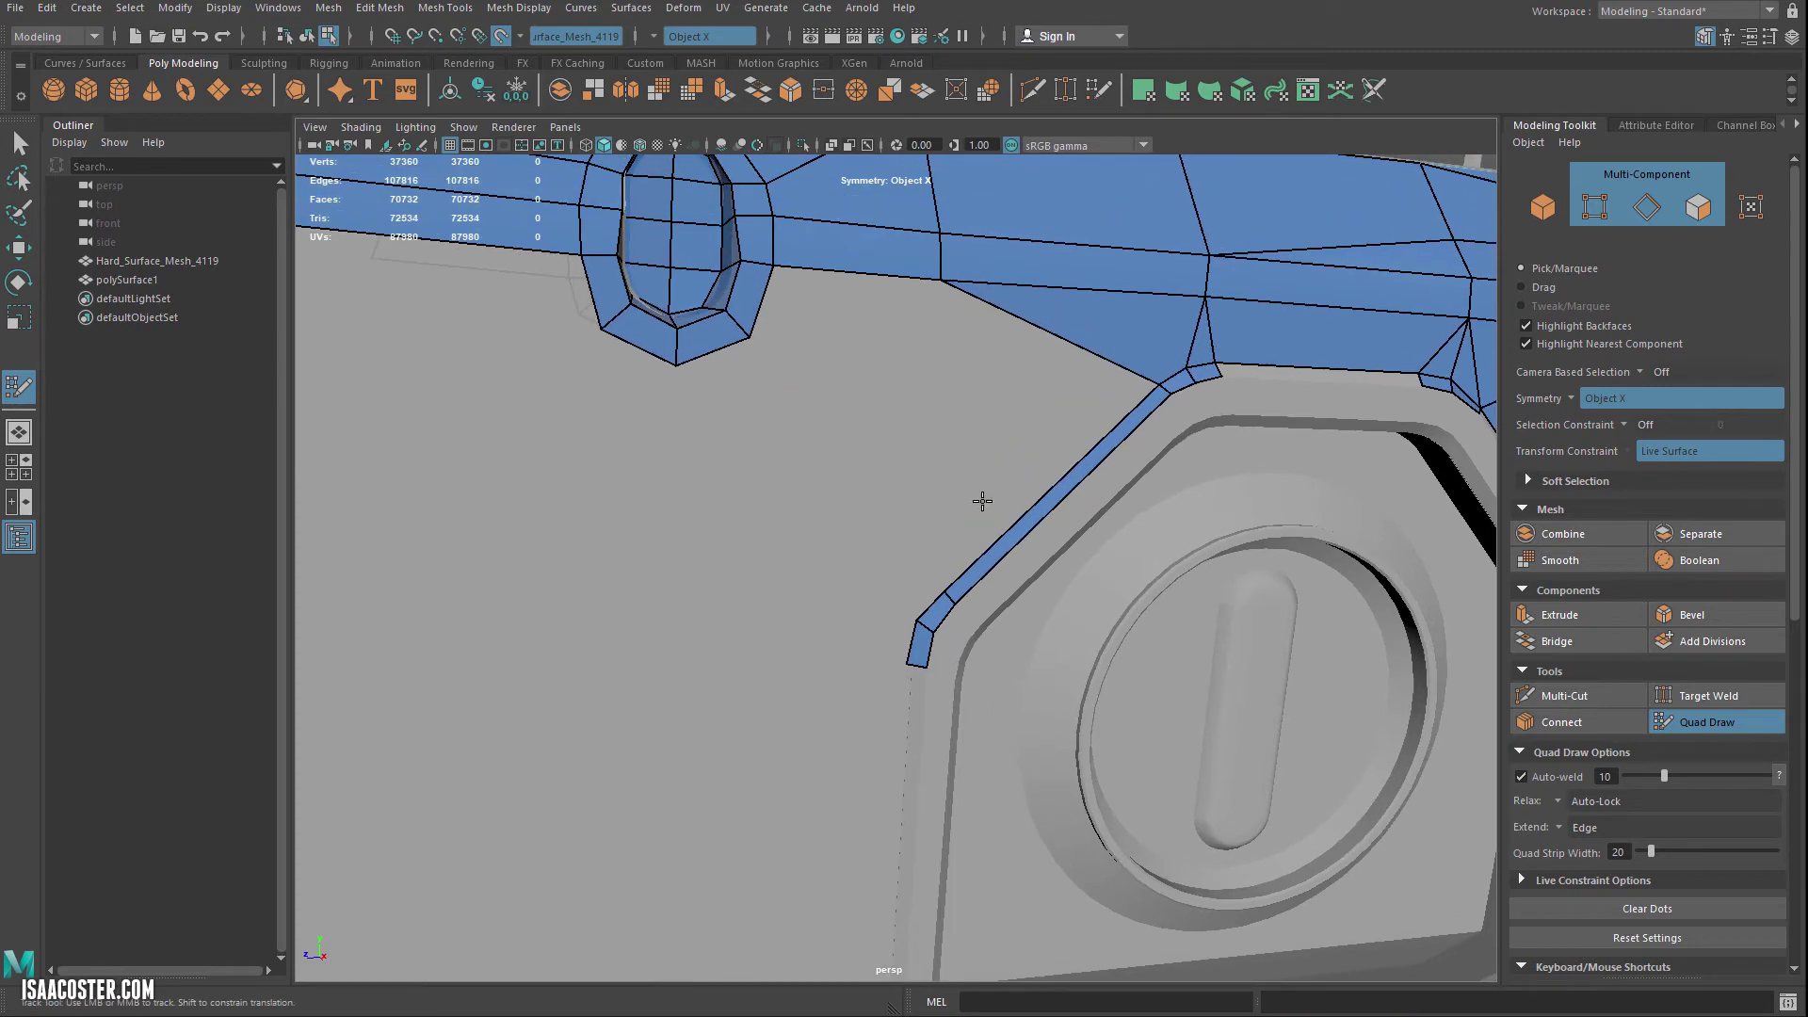
pyautogui.keyDown('shift'); pyautogui.click(912, 381); pyautogui.keyUp('shift')
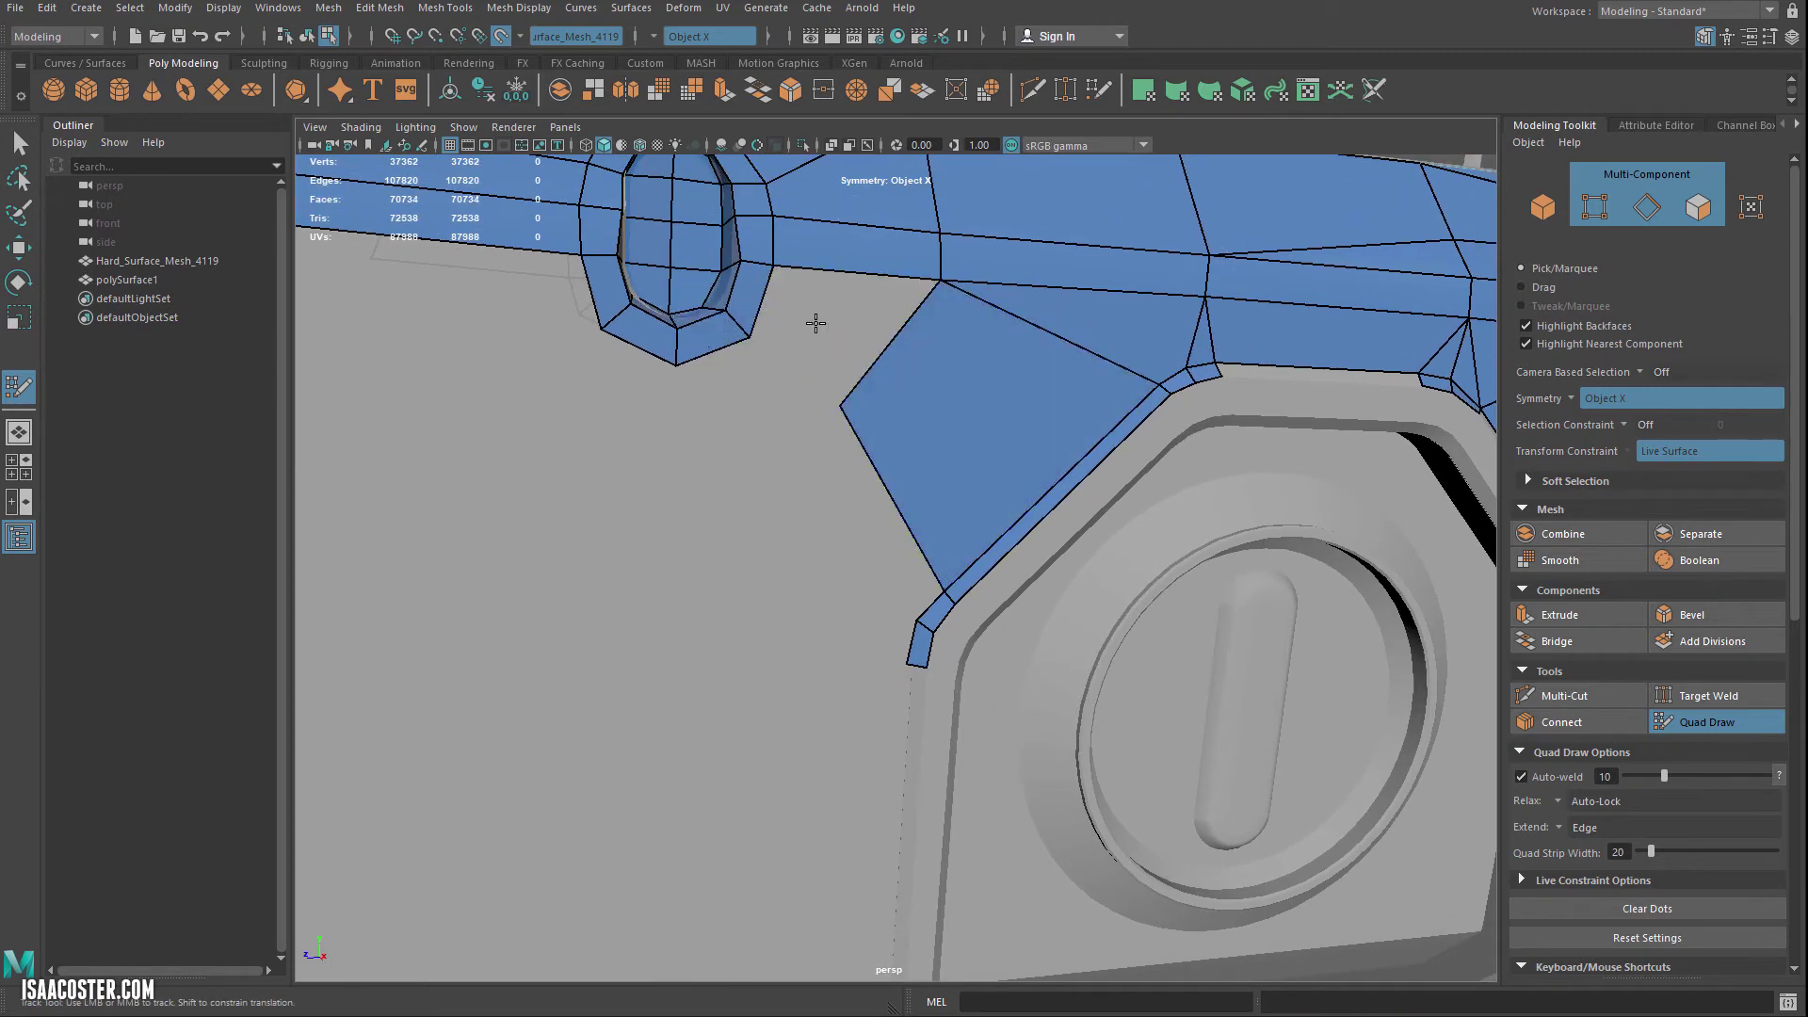
pyautogui.keyDown('shift'); pyautogui.click(819, 322); pyautogui.keyUp('shift')
pyautogui.moveTo(872, 456)
pyautogui.keyDown('alt'); pyautogui.mouseDown()
pyautogui.moveTo(796, 437)
pyautogui.moveTo(789, 488)
pyautogui.mouseUp(); pyautogui.keyUp('alt')
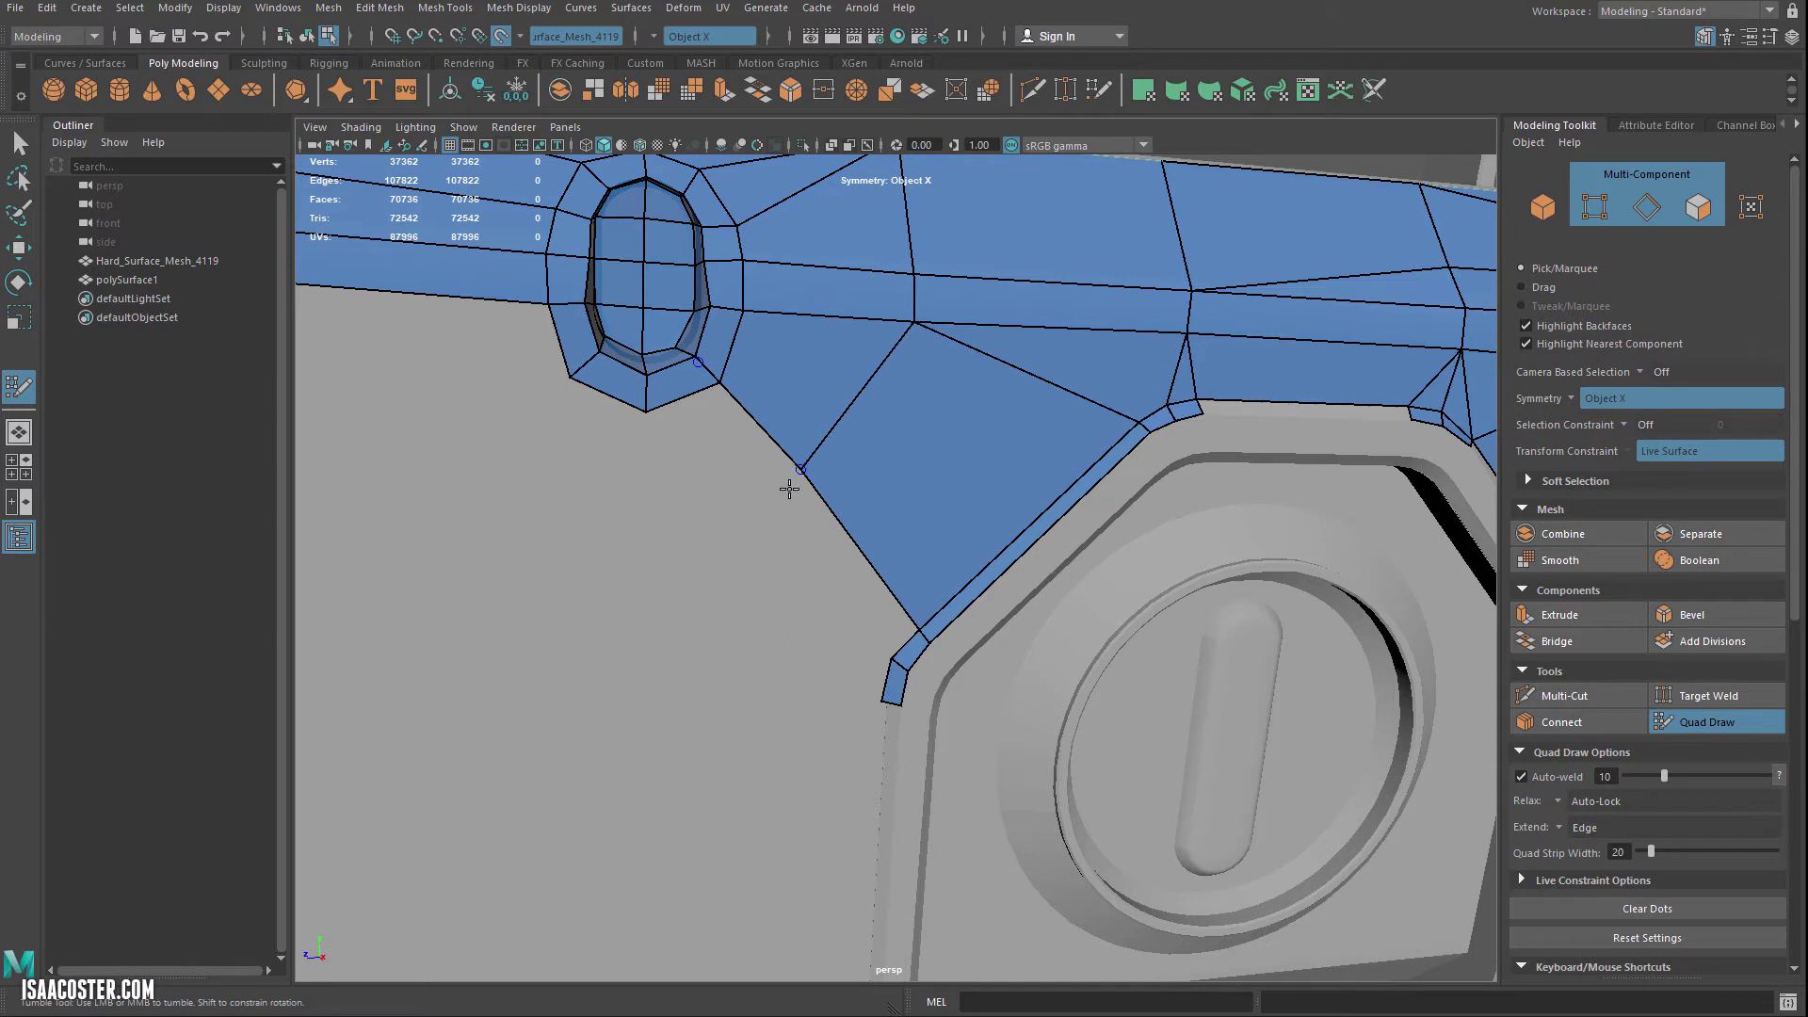
# Step: Place a dot below the rear slot and fill two quads linking it to the slot and the octagonal recess's rear side corner
pyautogui.click(653, 572)
pyautogui.keyDown('shift'); pyautogui.click(706, 473); pyautogui.keyUp('shift')
pyautogui.keyDown('shift'); pyautogui.click(812, 589); pyautogui.keyUp('shift')
pyautogui.keyDown('alt'); pyautogui.moveTo(649, 701); pyautogui.dragTo(653, 657, button='middle'); pyautogui.keyUp('alt')
pyautogui.press('w')
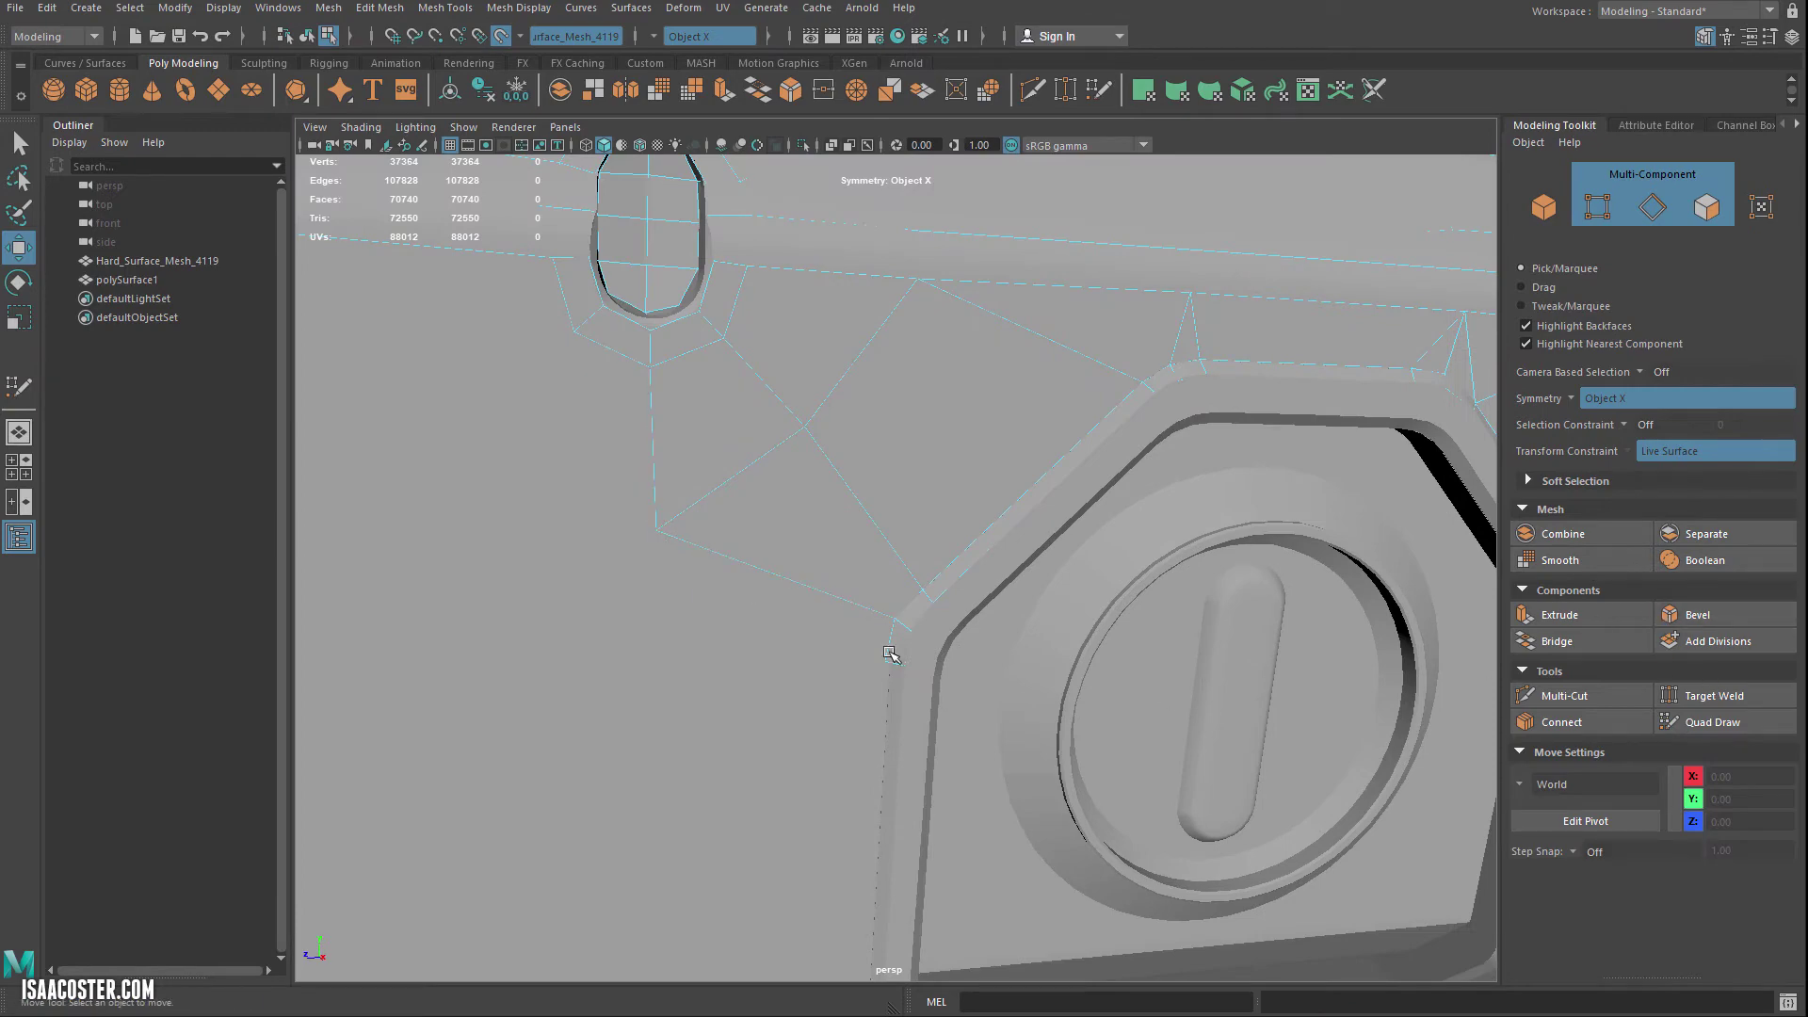
pyautogui.scroll(-5, 783, 521)
pyautogui.keyDown('alt'); pyautogui.moveTo(782, 521); pyautogui.dragTo(706, 488); pyautogui.keyUp('alt')
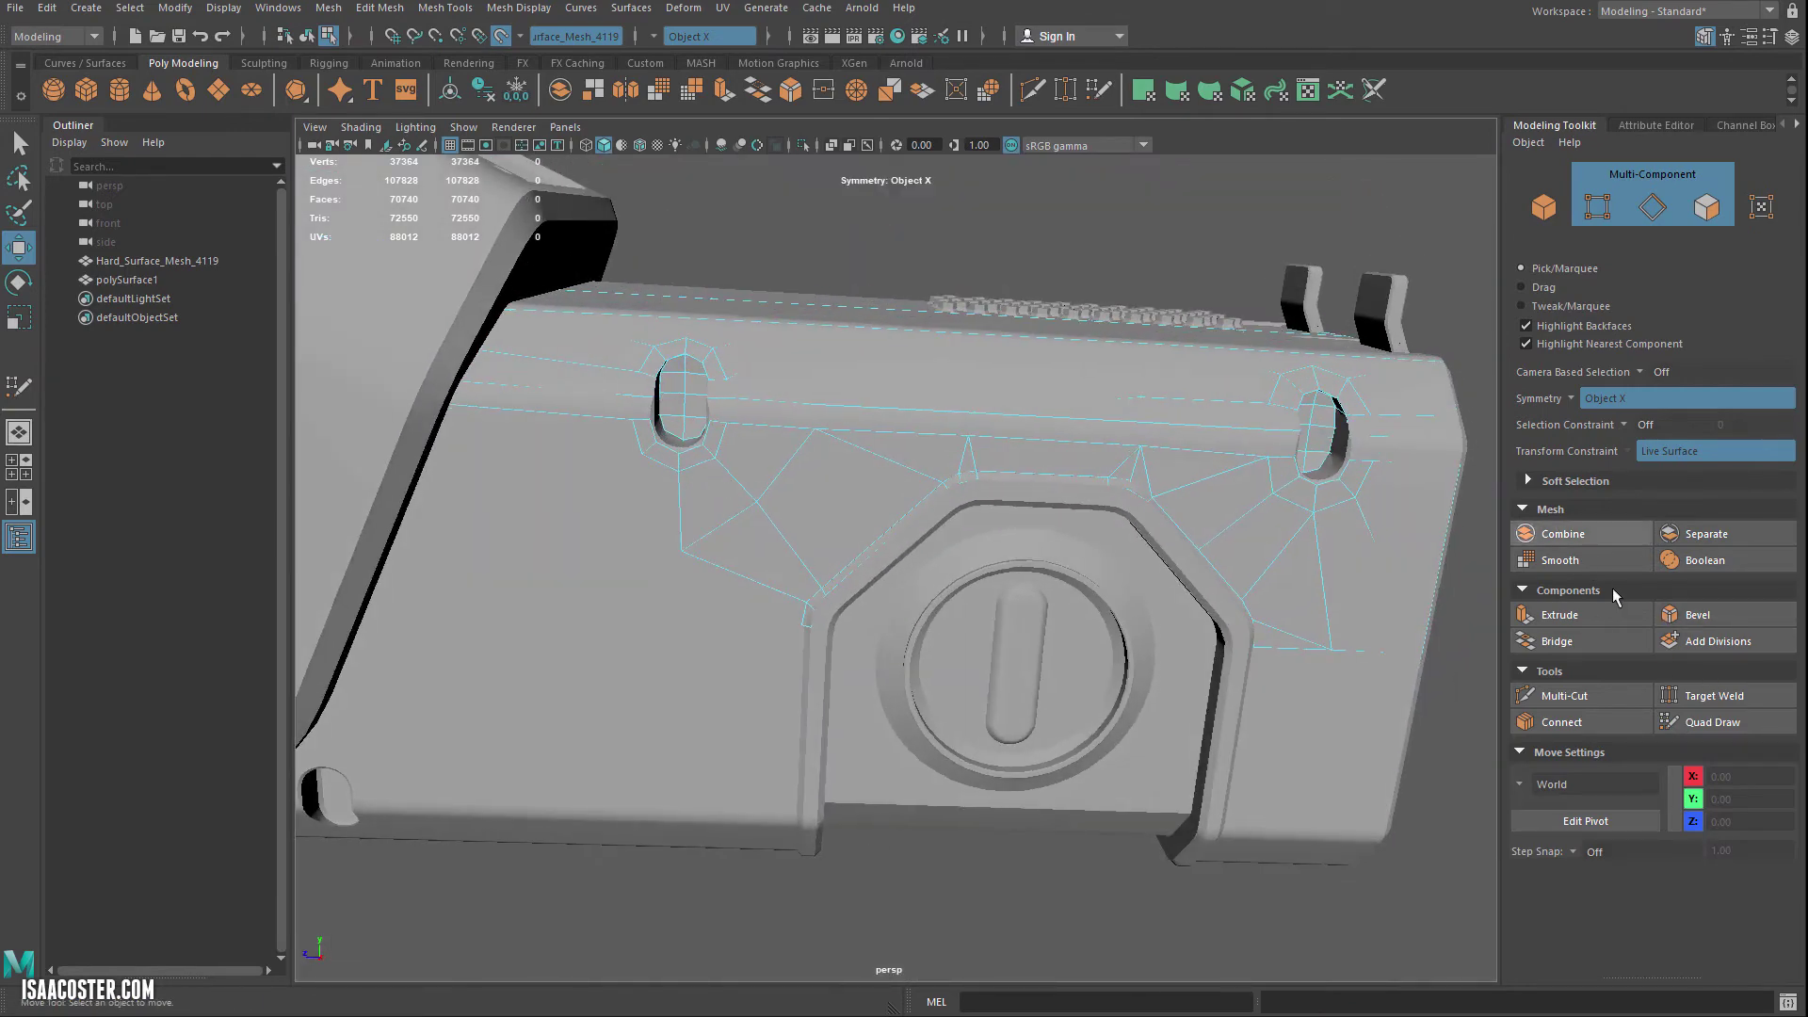
pyautogui.click(1709, 718)
# Step: Fill a quad at the rear slot's lower rear side and nudge the vertices beneath the slot to even out the spacing
pyautogui.scroll(4, 719, 558)
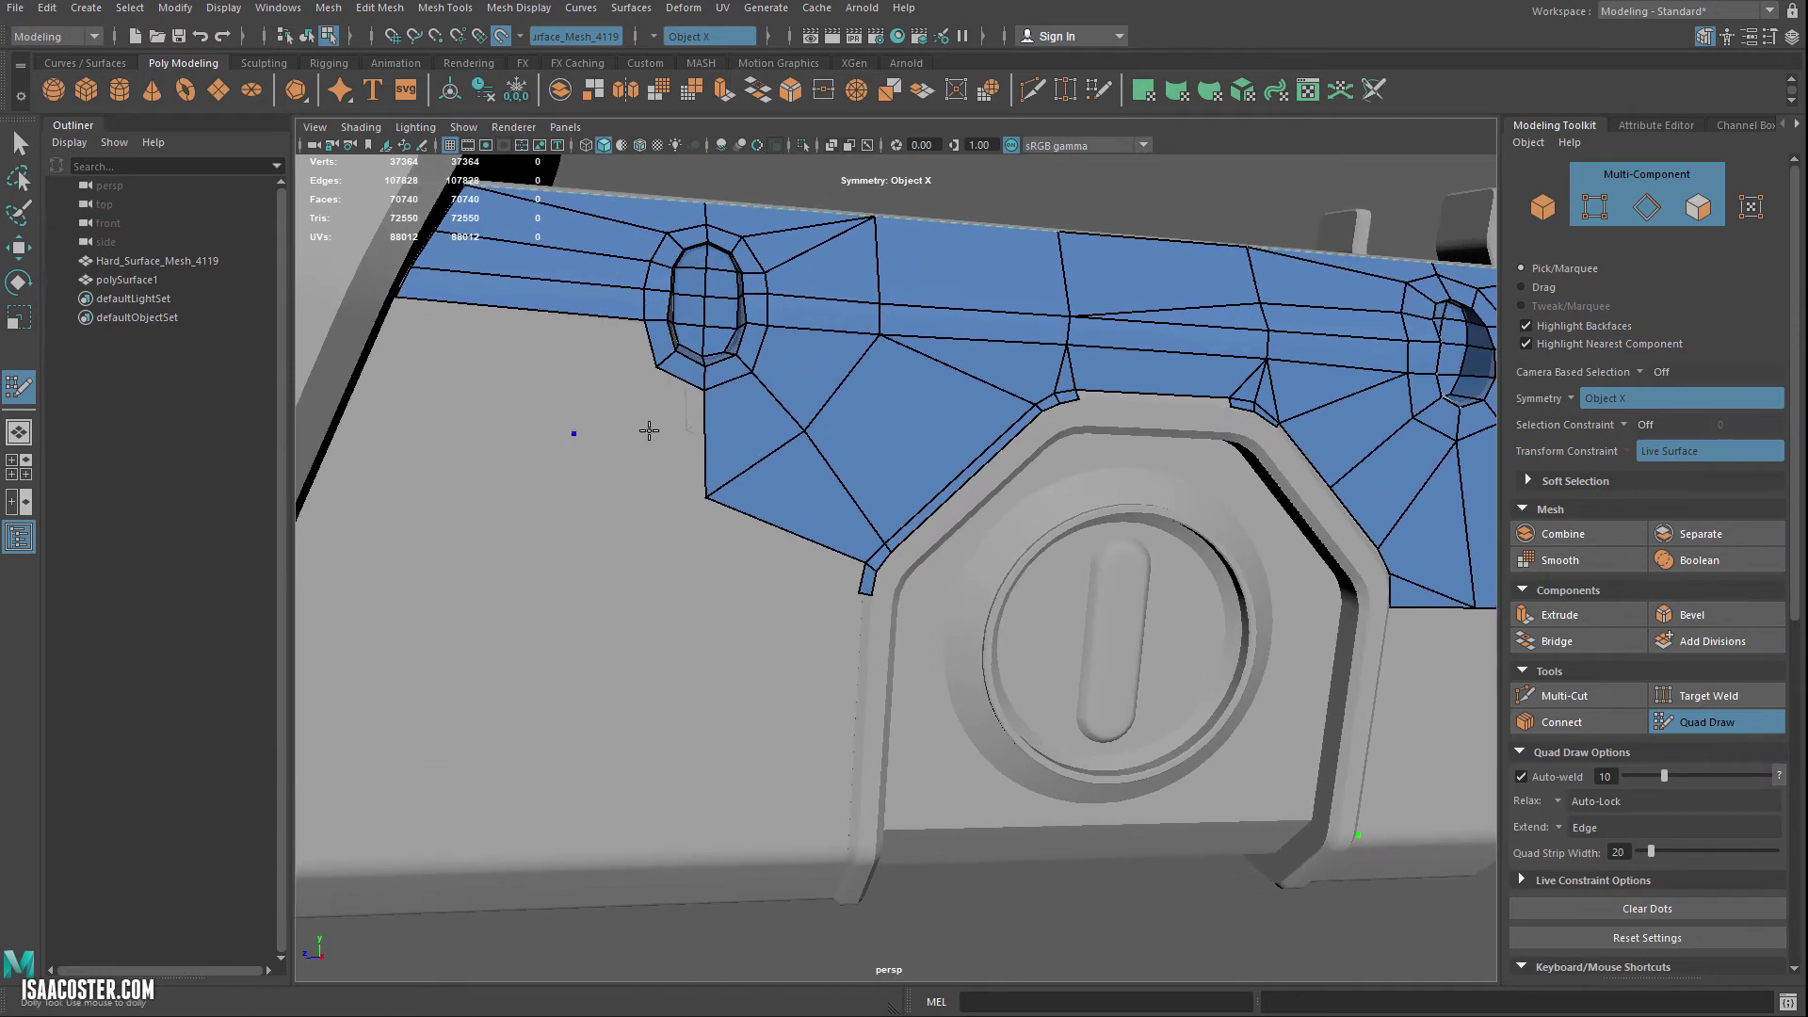
pyautogui.keyDown('shift'); pyautogui.click(653, 430); pyautogui.keyUp('shift')
pyautogui.keyDown('alt'); pyautogui.moveTo(646, 509); pyautogui.dragTo(674, 523, button='middle'); pyautogui.keyUp('alt')
pyautogui.press('w')
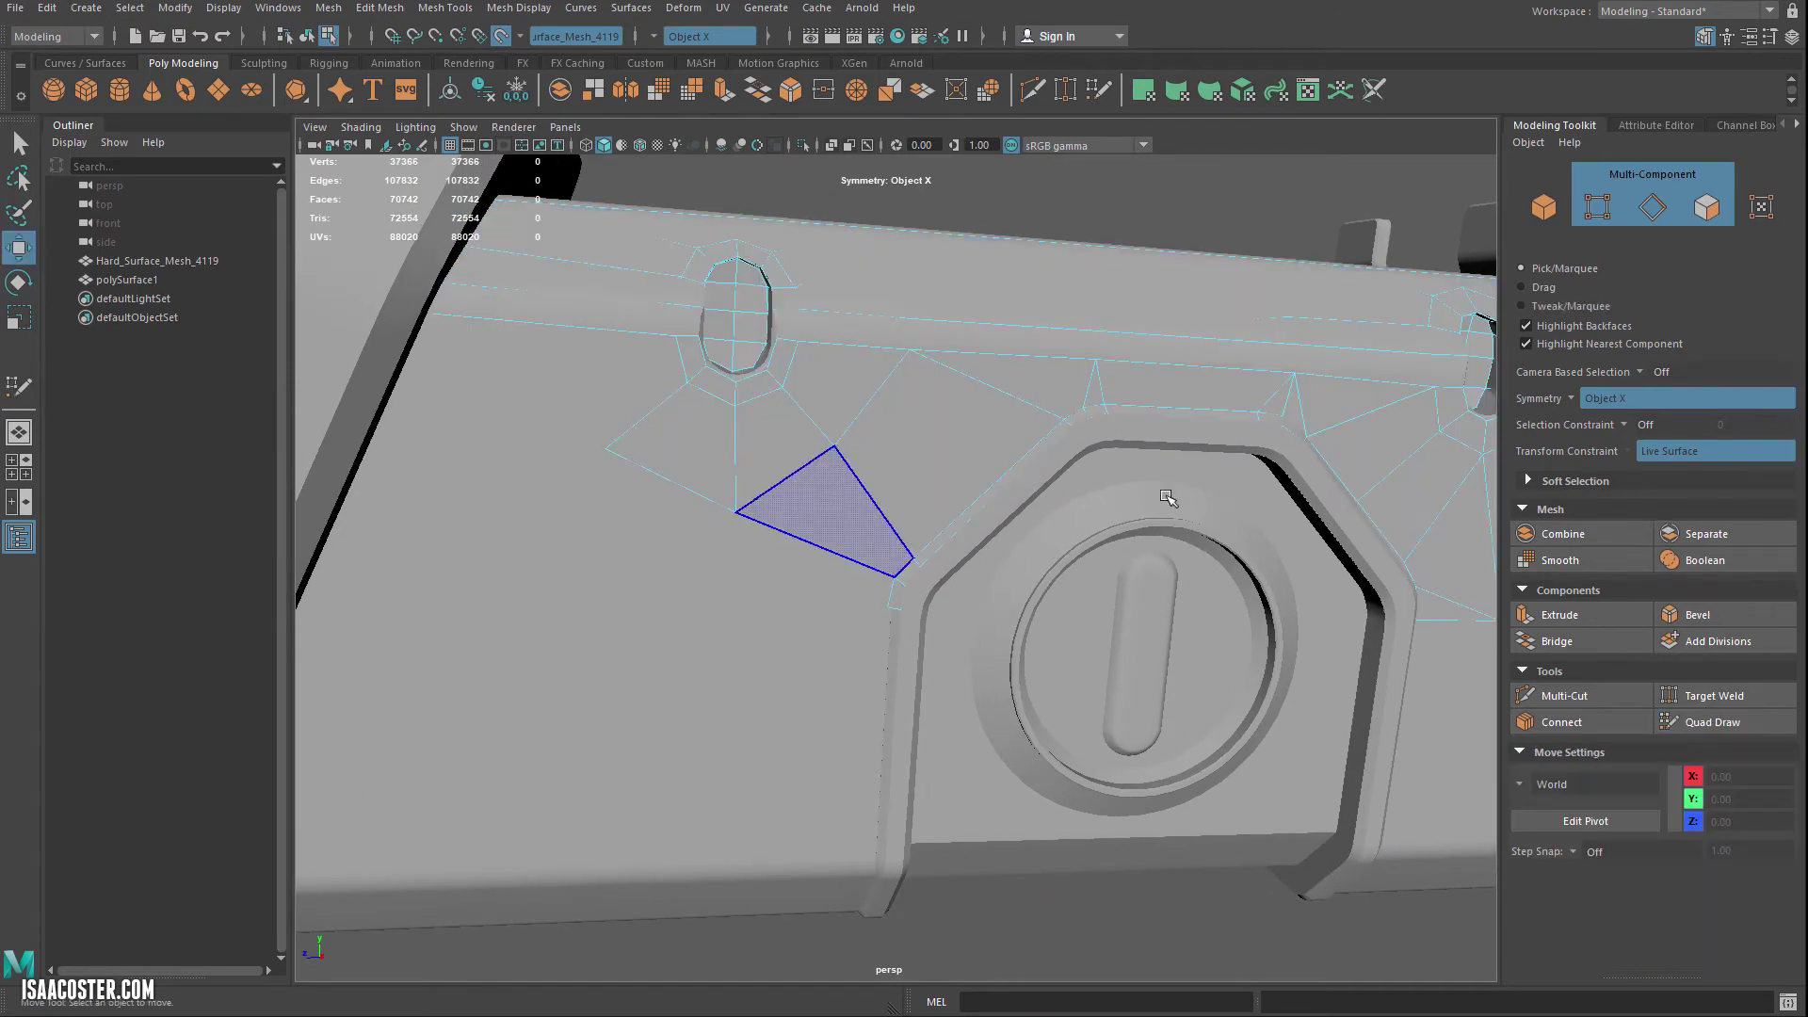
pyautogui.click(1709, 721)
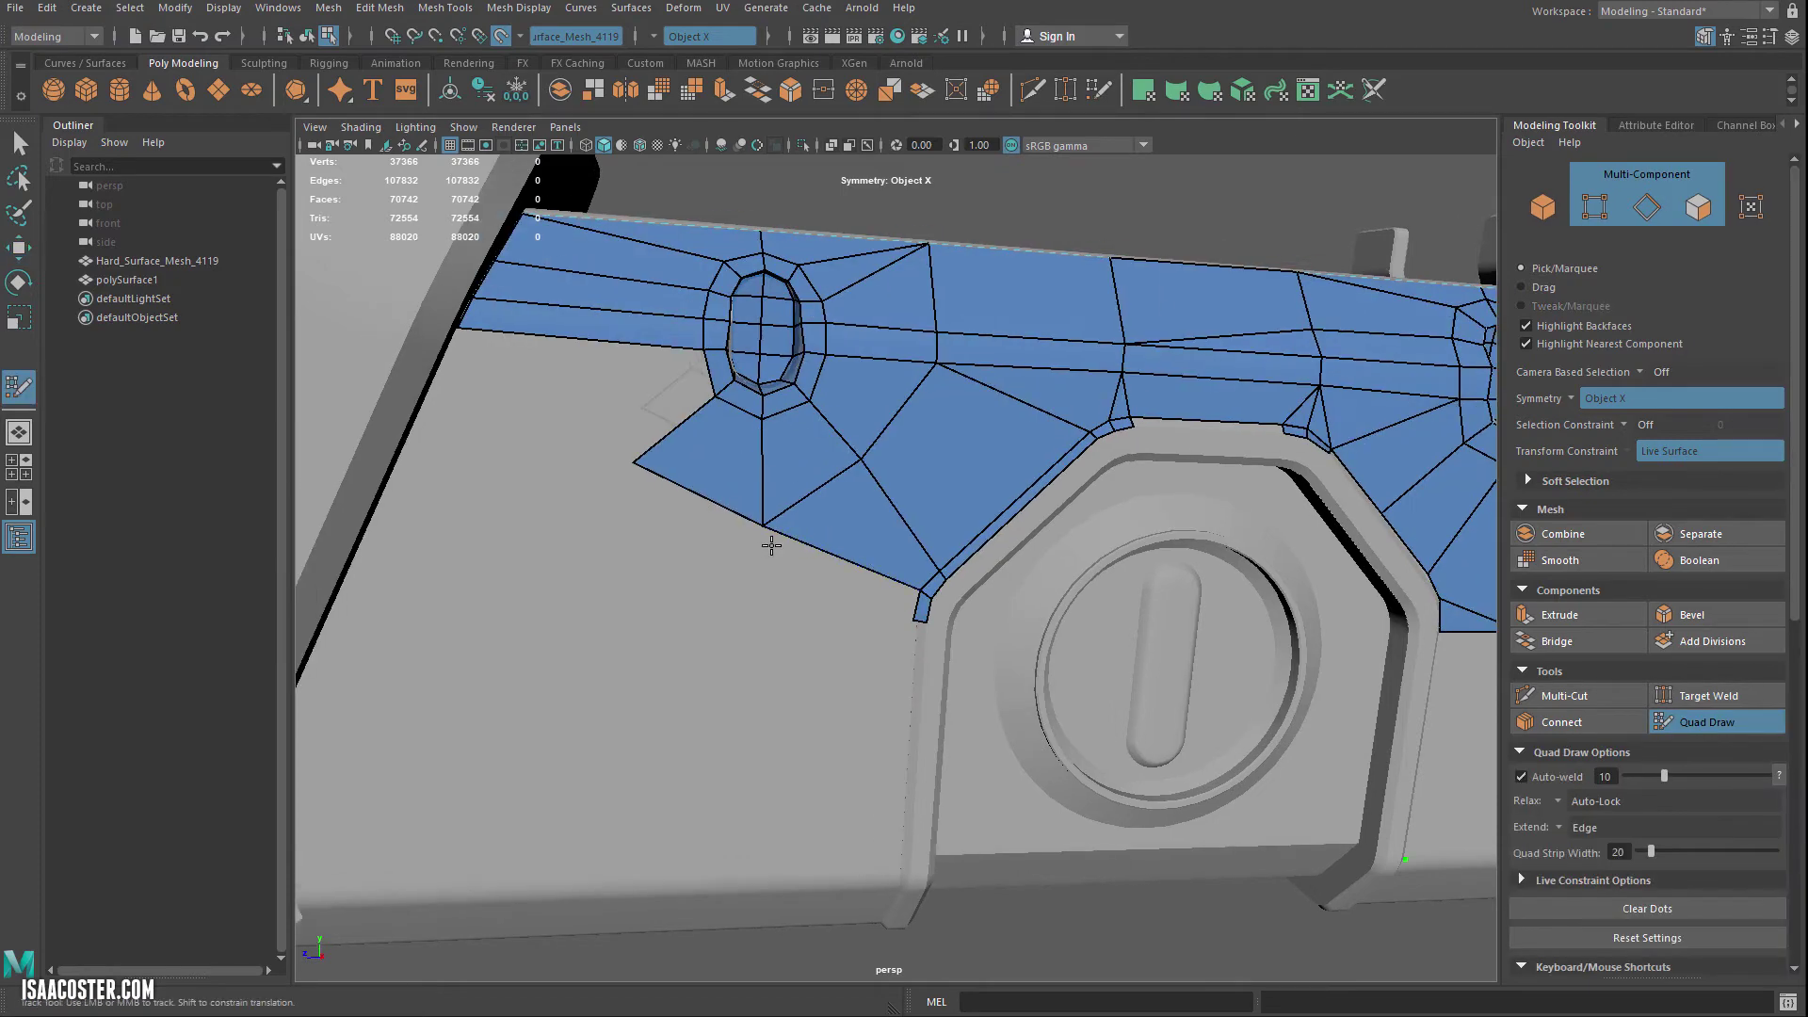
pyautogui.moveTo(762, 527); pyautogui.dragTo(754, 518)
pyautogui.moveTo(855, 466); pyautogui.dragTo(864, 472)
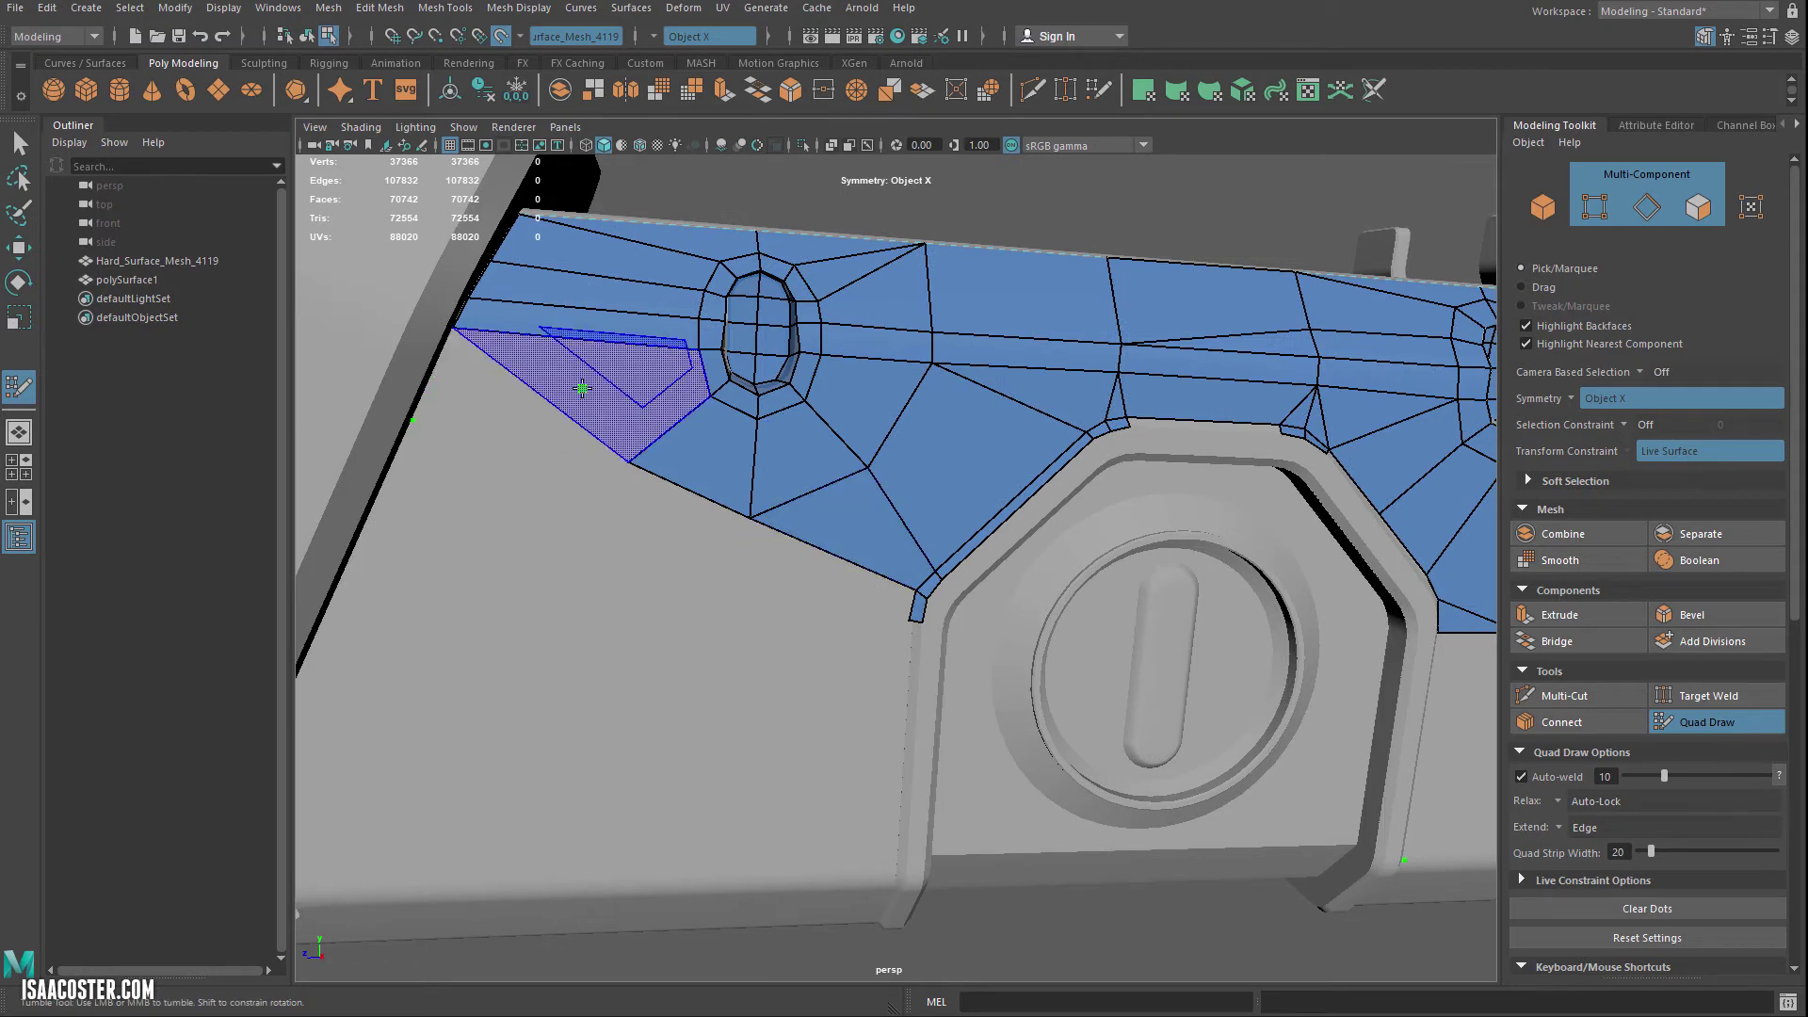
# Step: Fill the gap between the rear slot and the housing's rear edge, then add a face beneath it along that edge
pyautogui.keyDown('shift'); pyautogui.click(609, 392); pyautogui.keyUp('shift')
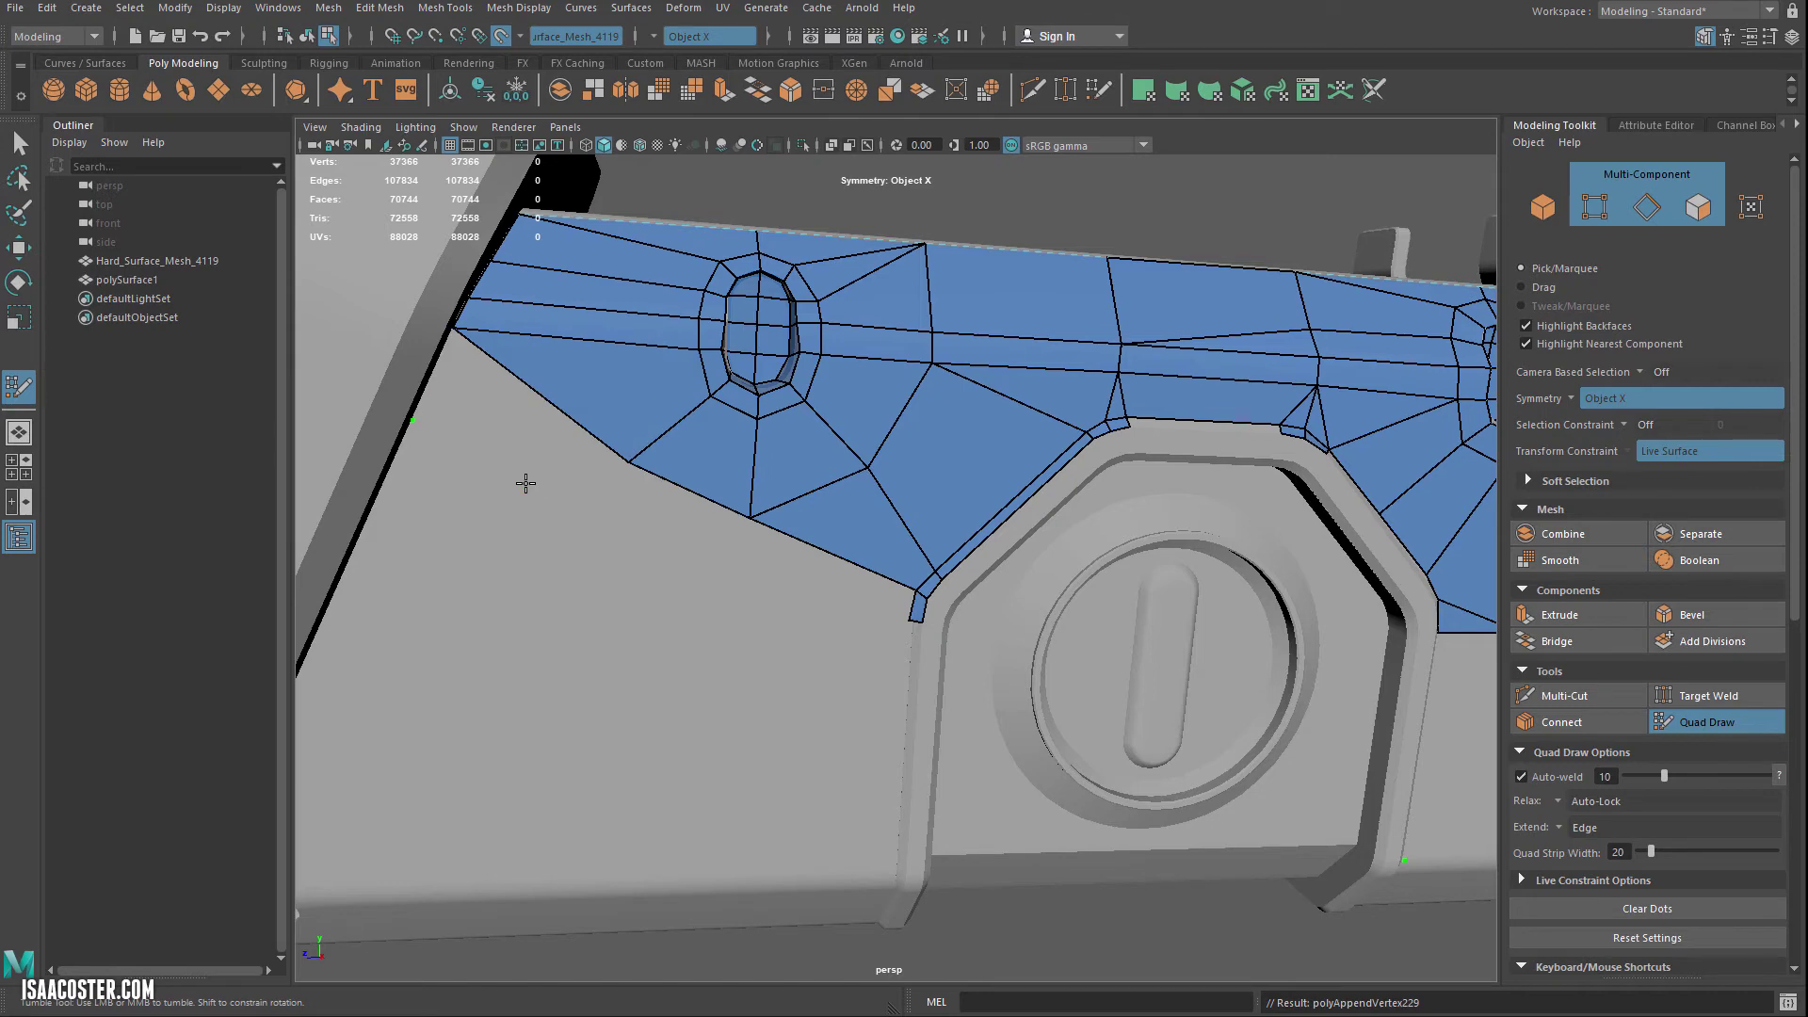
pyautogui.click(517, 435)
pyautogui.keyDown('shift'); pyautogui.click(536, 386); pyautogui.keyUp('shift')
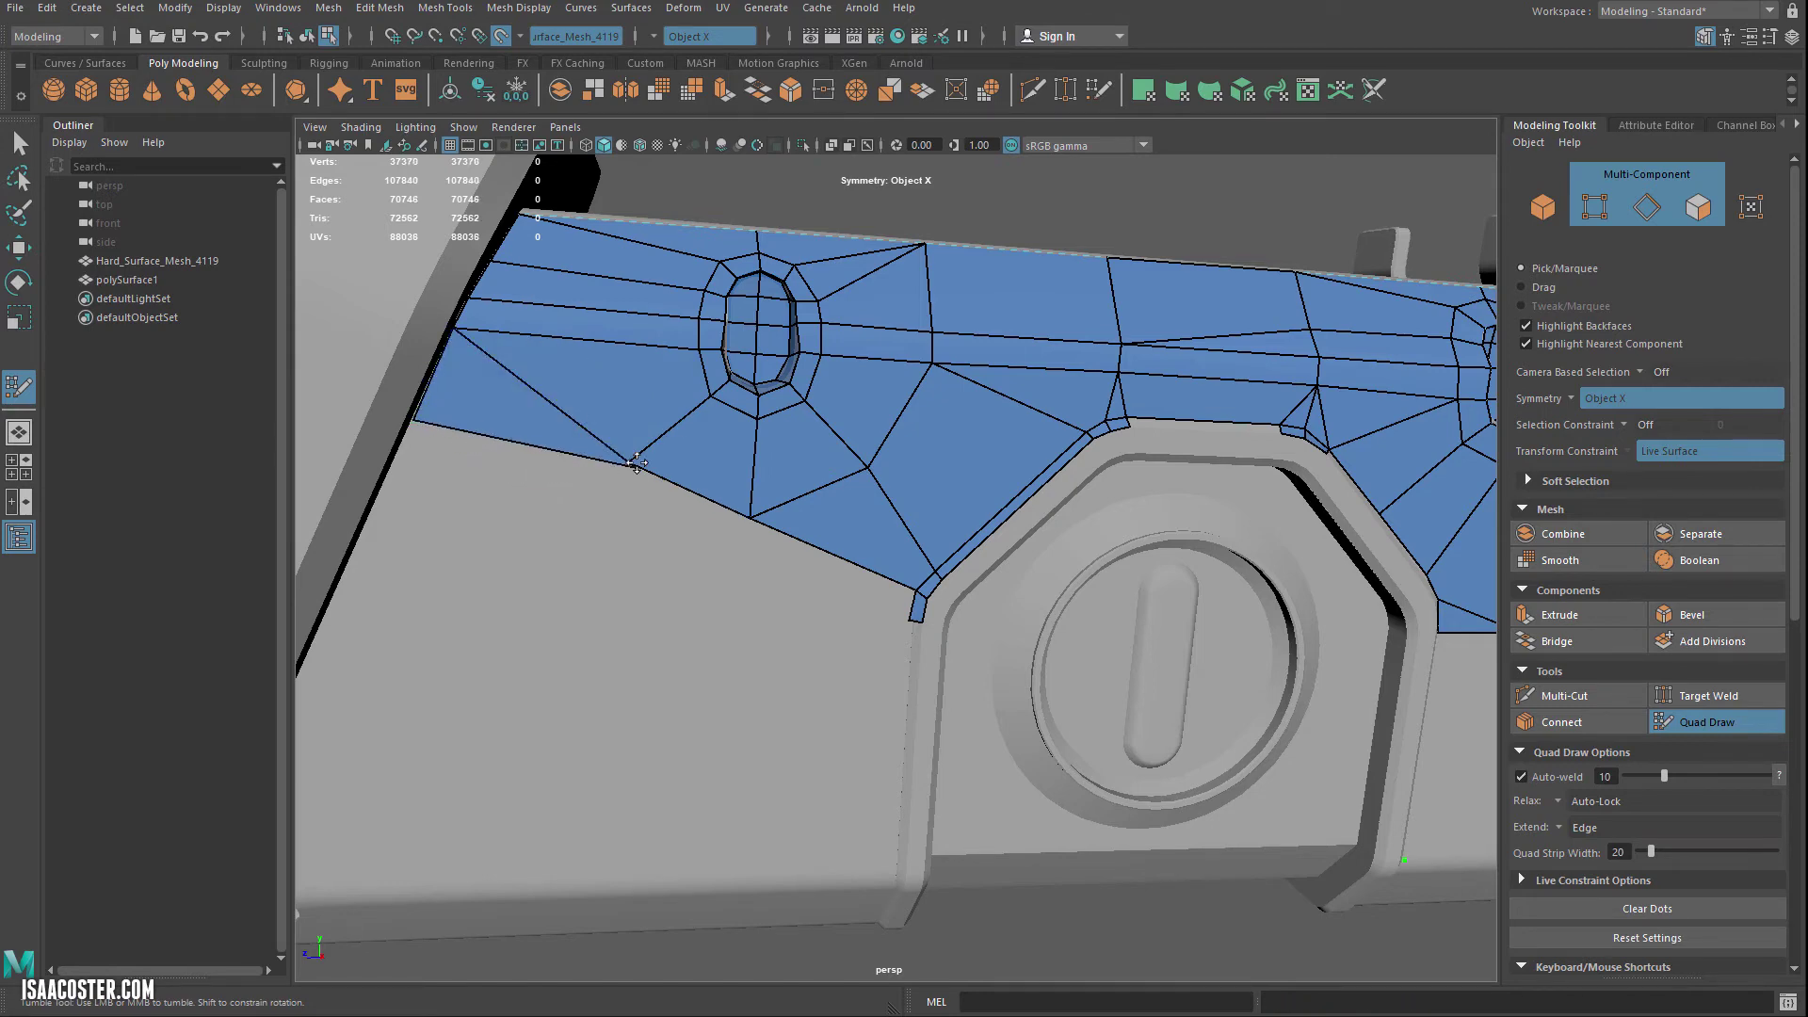
# Step: Examine the topology on the housing's top surface around the hexagonal studs and the two latch recesses at the front end
pyautogui.moveTo(612, 484)
pyautogui.keyDown('alt'); pyautogui.mouseDown()
pyautogui.moveTo(670, 521)
pyautogui.moveTo(575, 554)
pyautogui.mouseUp(); pyautogui.keyUp('alt')
pyautogui.keyDown('alt'); pyautogui.moveTo(565, 555); pyautogui.dragTo(602, 558, button='right'); pyautogui.keyUp('alt')
pyautogui.keyDown('alt'); pyautogui.moveTo(603, 557); pyautogui.dragTo(717, 564, button='middle'); pyautogui.keyUp('alt')
pyautogui.keyDown('alt'); pyautogui.moveTo(490, 463); pyautogui.dragTo(603, 536); pyautogui.keyUp('alt')
pyautogui.keyDown('alt'); pyautogui.moveTo(602, 537); pyautogui.dragTo(452, 575, button='middle'); pyautogui.keyUp('alt')
pyautogui.keyDown('alt'); pyautogui.moveTo(1083, 527); pyautogui.dragTo(1177, 533, button='middle'); pyautogui.keyUp('alt')
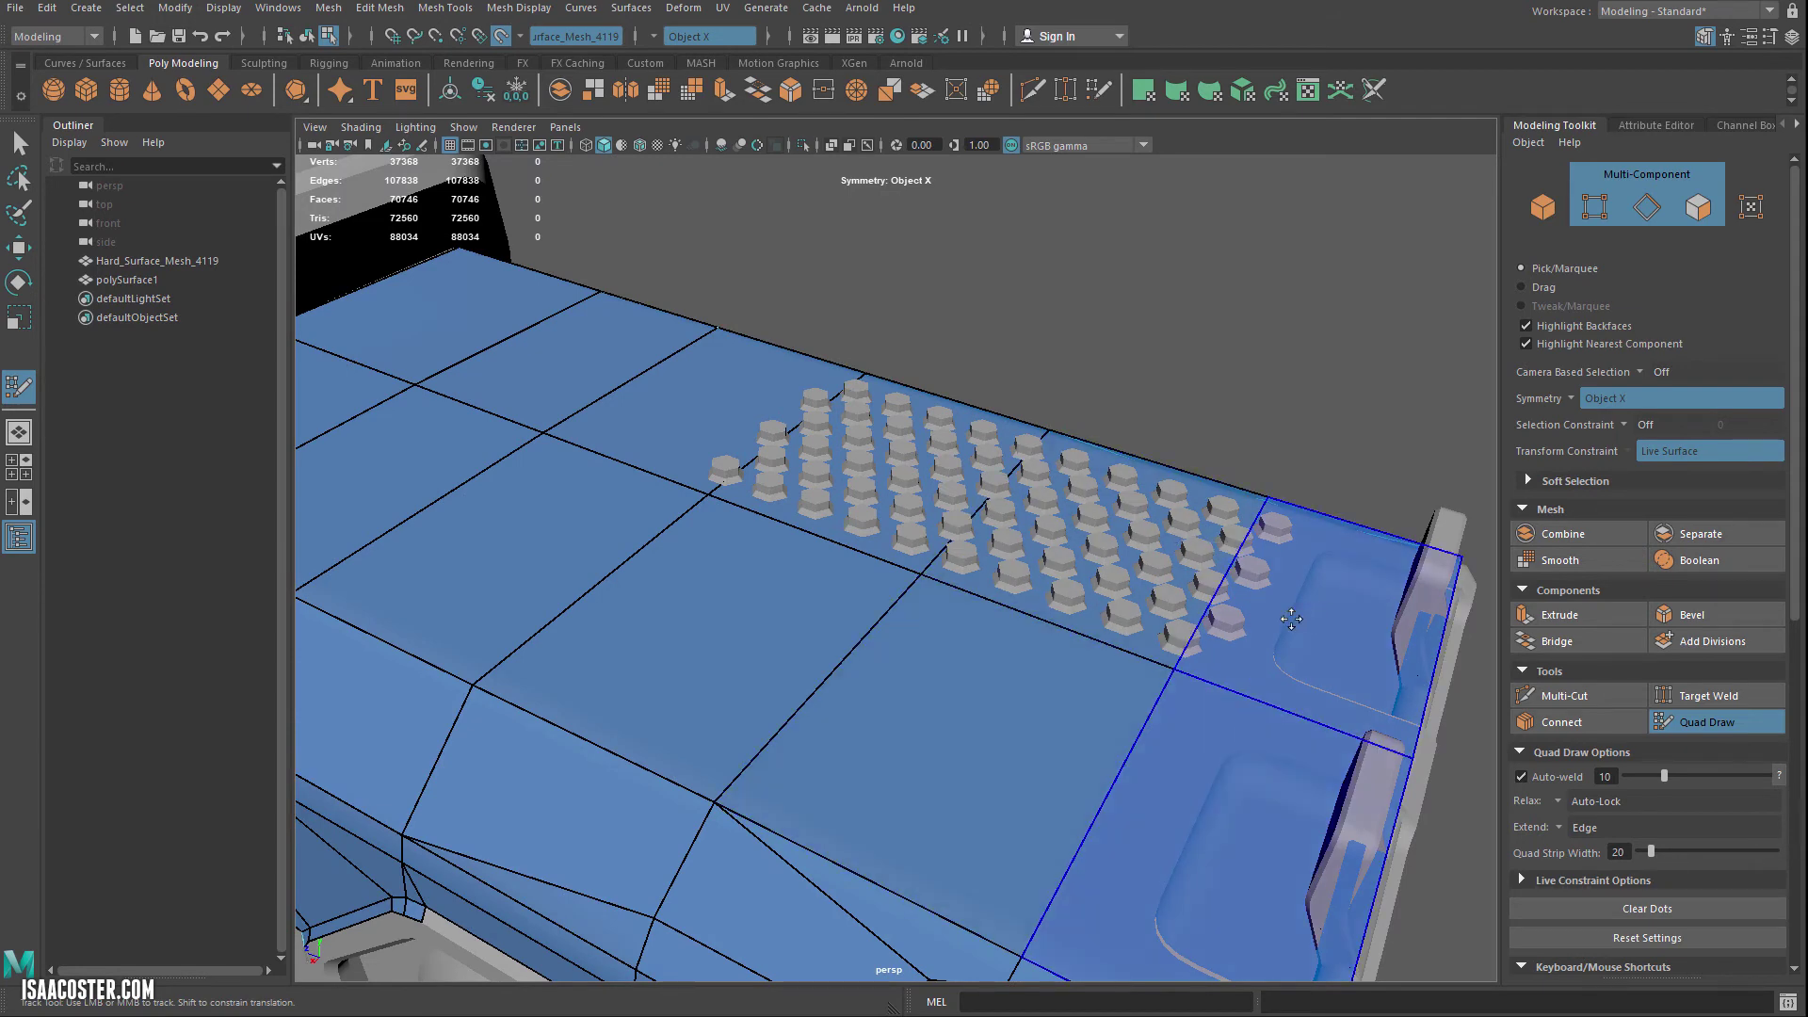
pyautogui.keyDown('alt'); pyautogui.moveTo(1186, 535); pyautogui.dragTo(1049, 512); pyautogui.keyUp('alt')
pyautogui.keyDown('alt'); pyautogui.moveTo(1049, 512); pyautogui.dragTo(915, 526, button='middle'); pyautogui.keyUp('alt')
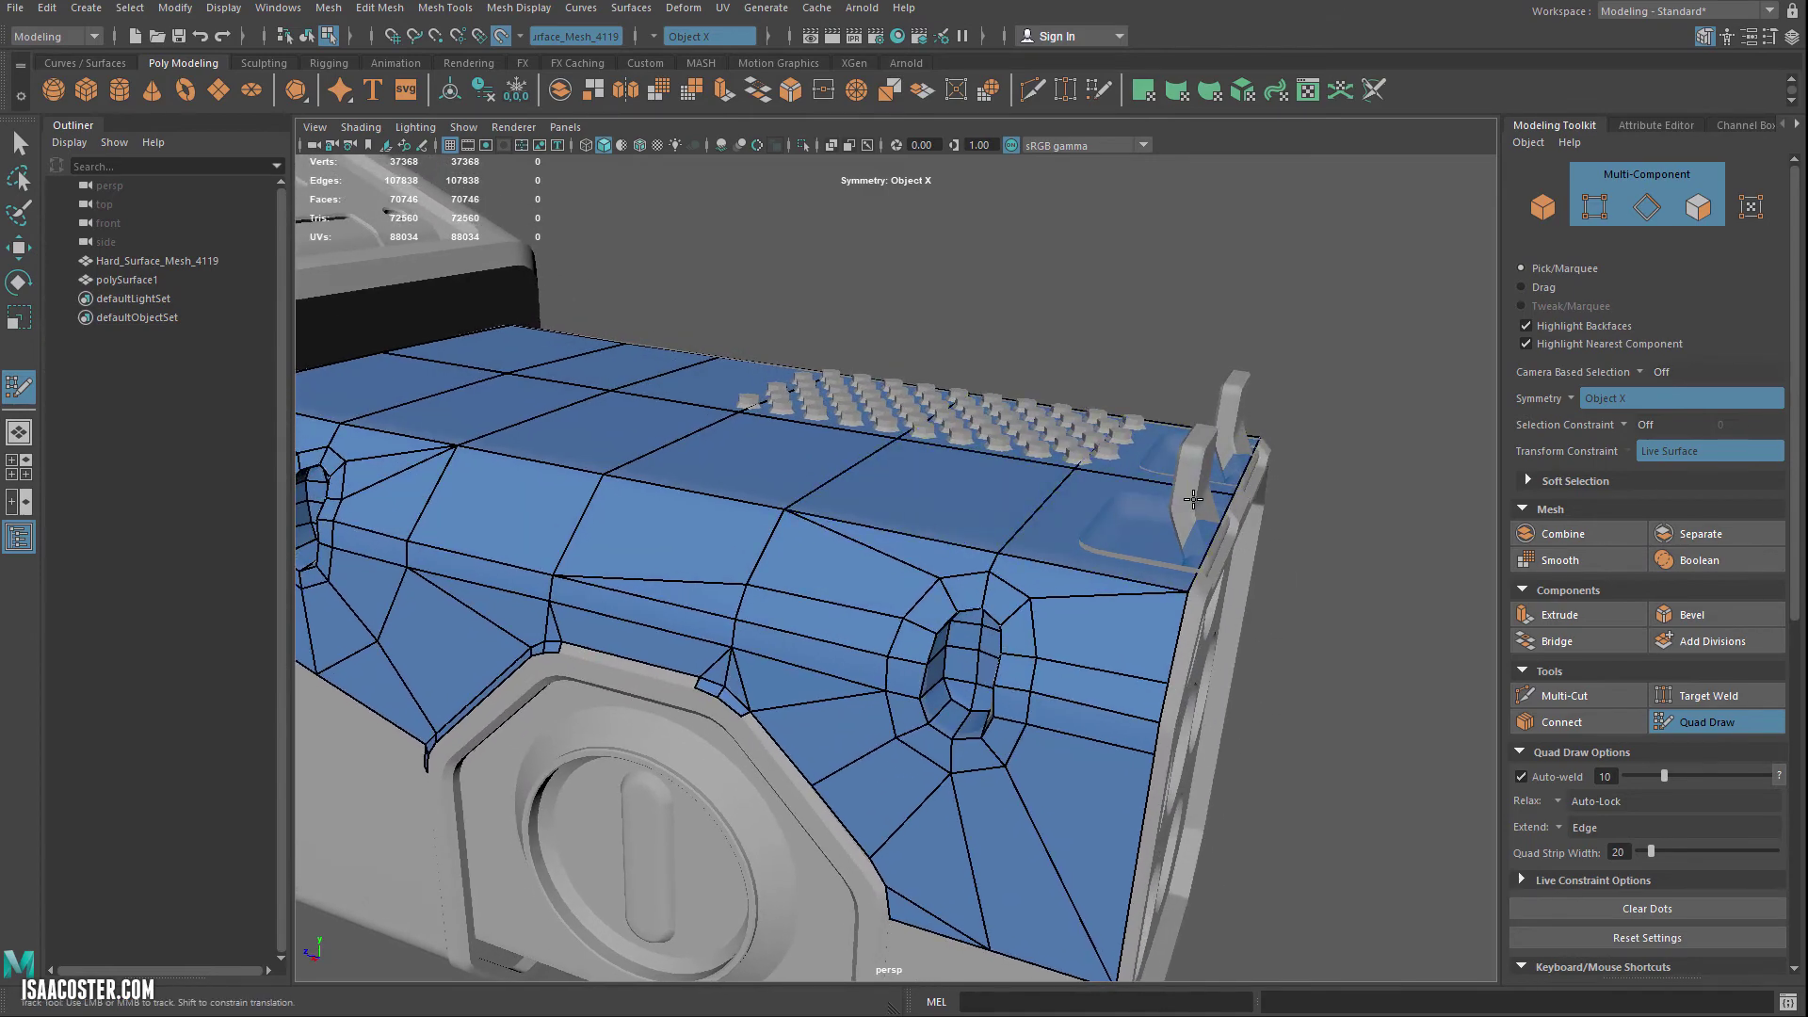
pyautogui.keyDown('alt'); pyautogui.moveTo(1188, 498); pyautogui.dragTo(1147, 508); pyautogui.keyUp('alt')
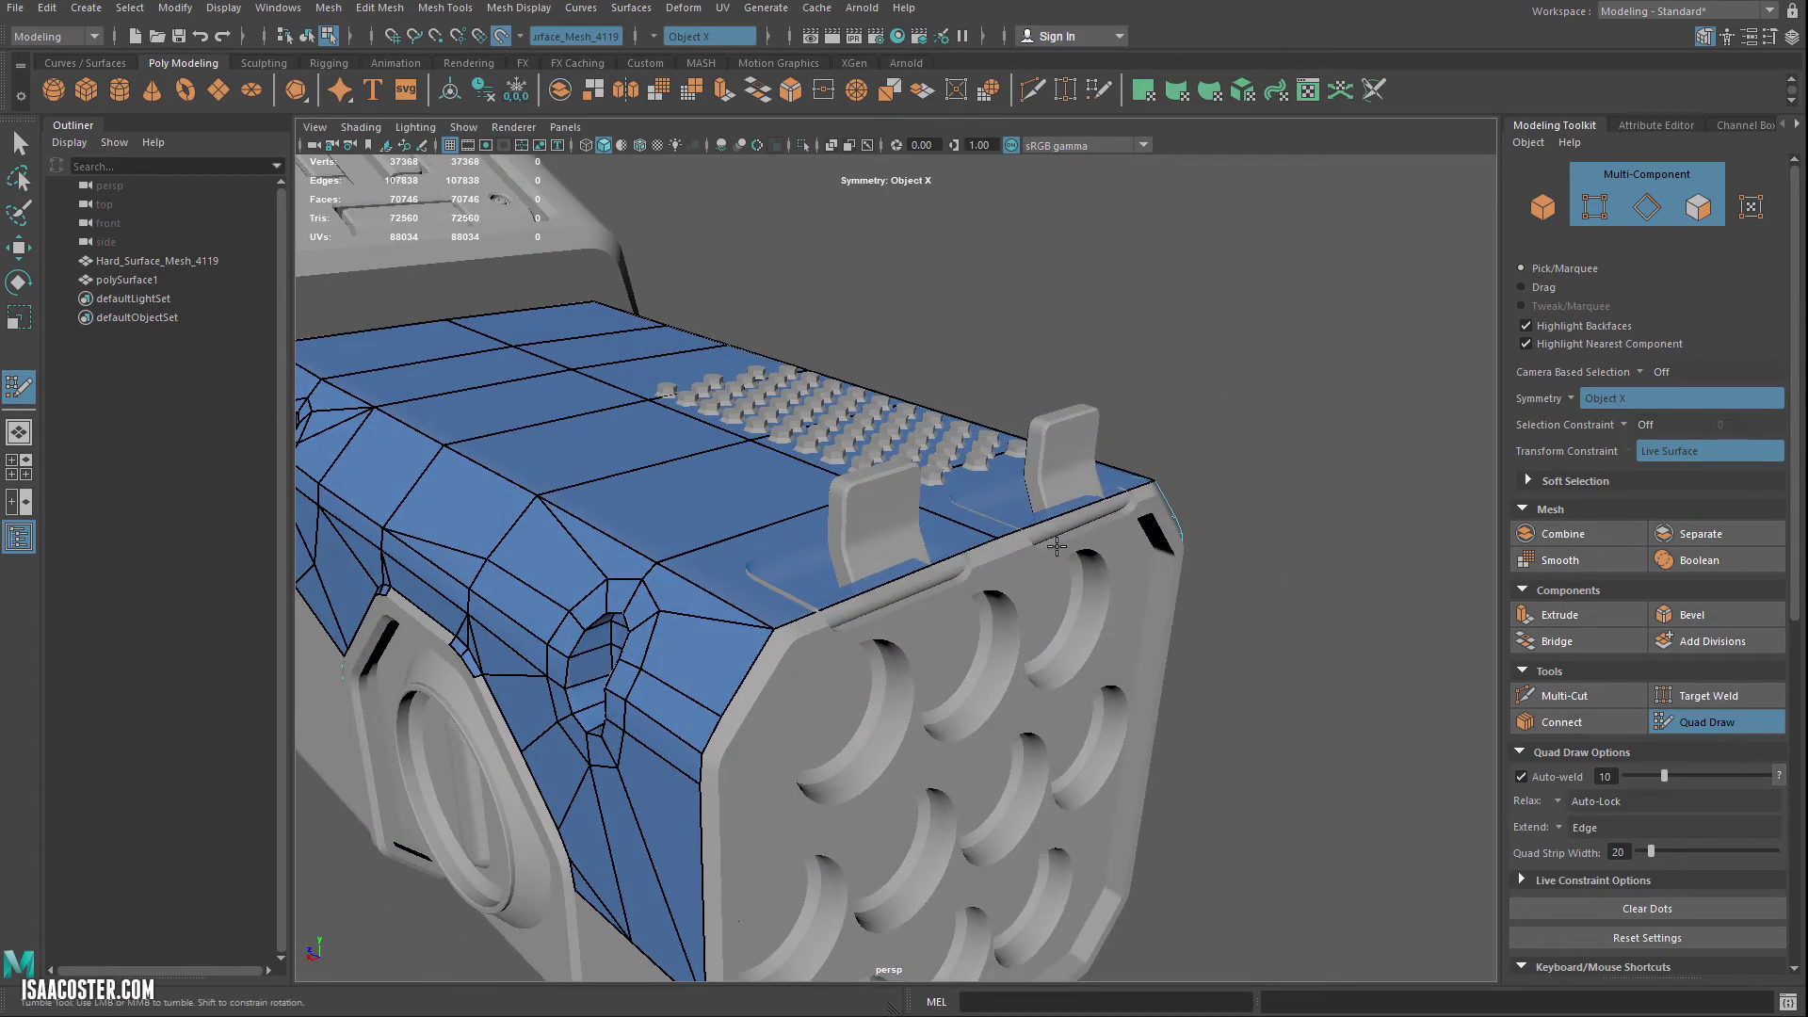
pyautogui.keyDown('alt'); pyautogui.moveTo(1146, 509); pyautogui.dragTo(974, 622, button='right'); pyautogui.keyUp('alt')
pyautogui.keyDown('alt'); pyautogui.moveTo(973, 623); pyautogui.dragTo(1089, 637); pyautogui.keyUp('alt')
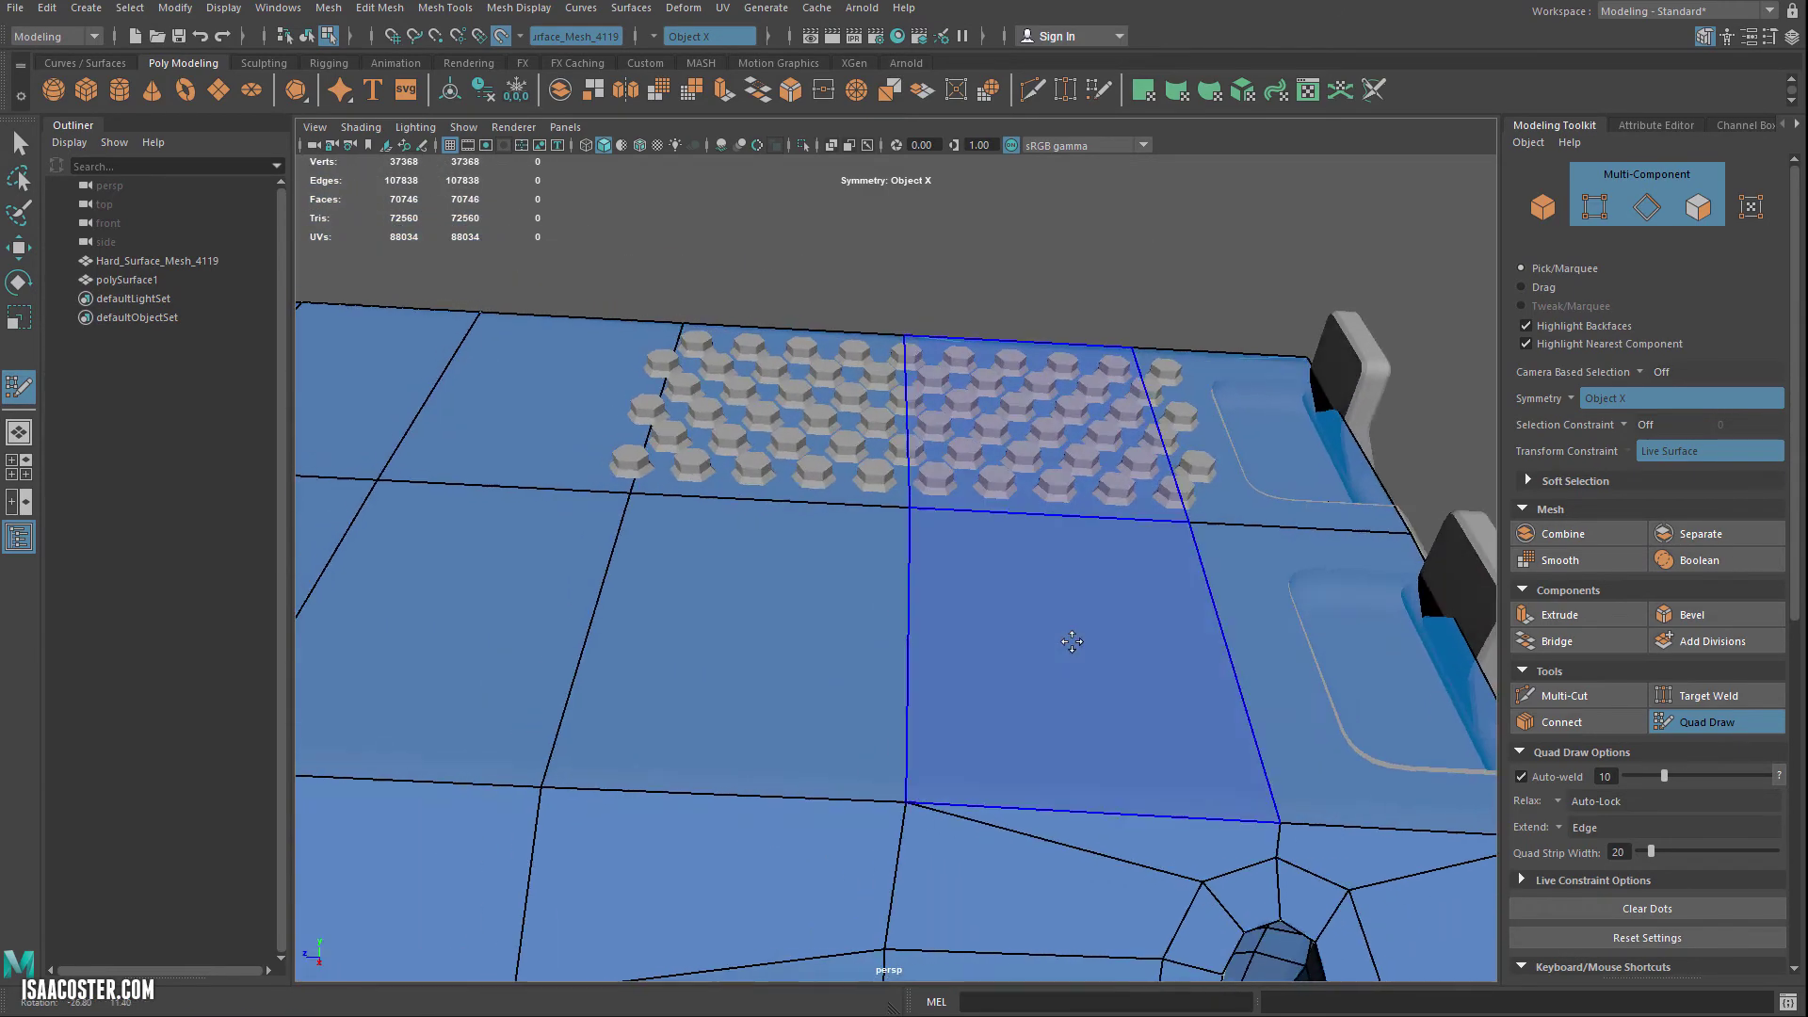
pyautogui.keyDown('alt'); pyautogui.moveTo(965, 588); pyautogui.dragTo(1005, 646); pyautogui.keyUp('alt')
pyautogui.keyDown('alt'); pyautogui.moveTo(1004, 646); pyautogui.dragTo(859, 642, button='middle'); pyautogui.keyUp('alt')
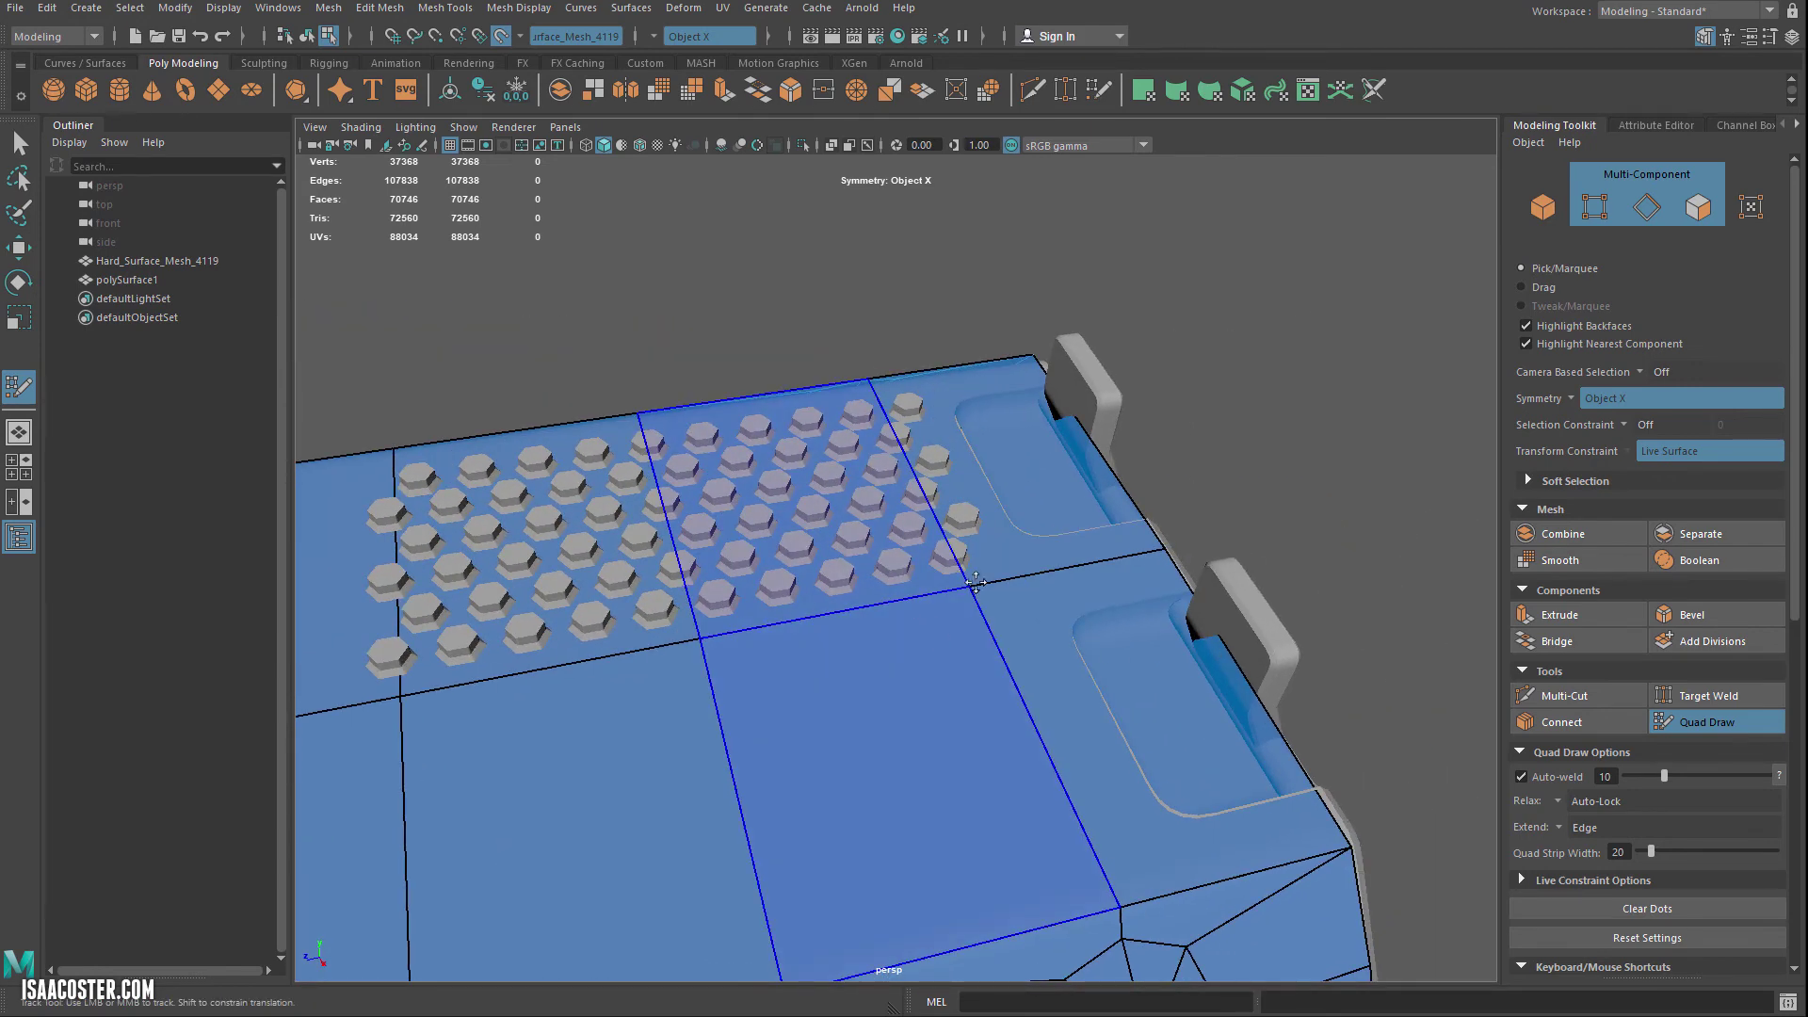
# Step: Delete the top faces covering the two latch recesses and place dots around the recesses' rounded corners
pyautogui.keyDown('ctrl'); pyautogui.keyDown('shift'); pyautogui.click(1064, 466); pyautogui.keyUp('shift'); pyautogui.keyUp('ctrl')
pyautogui.moveTo(1078, 597)
pyautogui.keyDown('alt'); pyautogui.mouseDown(button='right')
pyautogui.moveTo(1052, 595)
pyautogui.moveTo(1091, 644)
pyautogui.mouseUp(button='right'); pyautogui.keyUp('alt')
pyautogui.keyDown('alt'); pyautogui.moveTo(1125, 635); pyautogui.dragTo(978, 575, button='middle'); pyautogui.keyUp('alt')
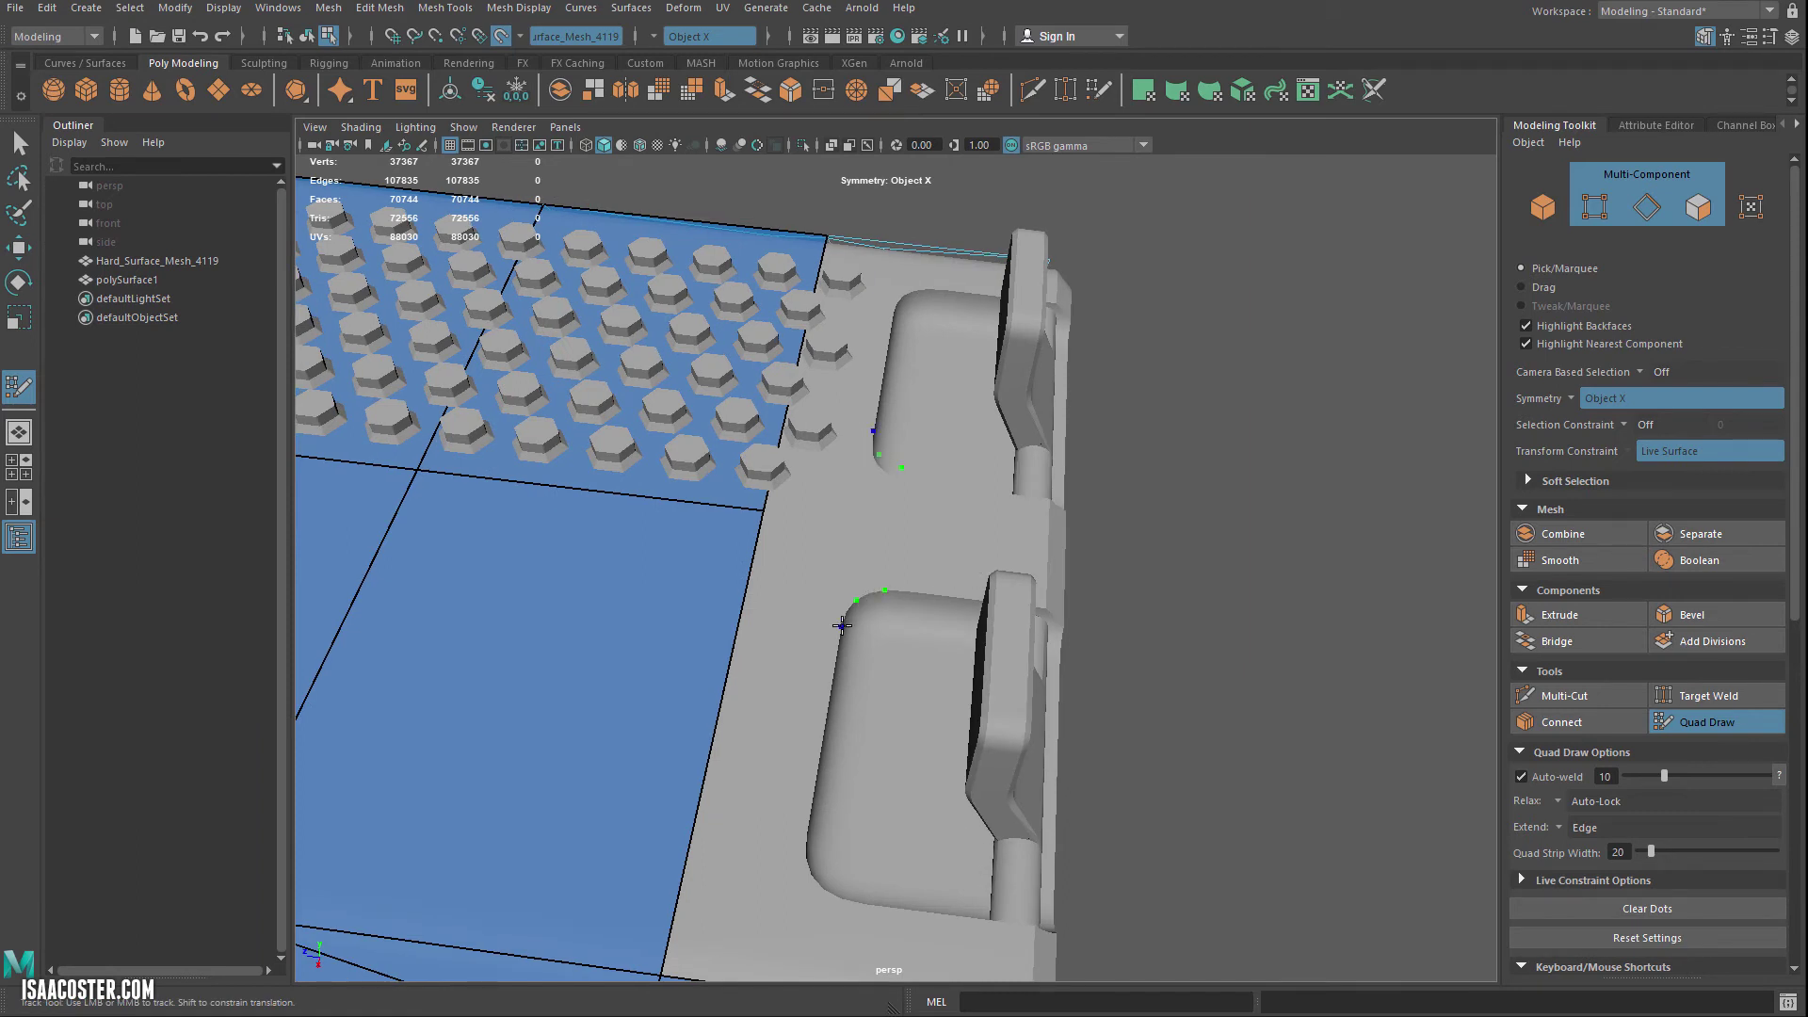
pyautogui.keyDown('alt'); pyautogui.moveTo(807, 694); pyautogui.dragTo(807, 713, button='middle'); pyautogui.keyUp('alt')
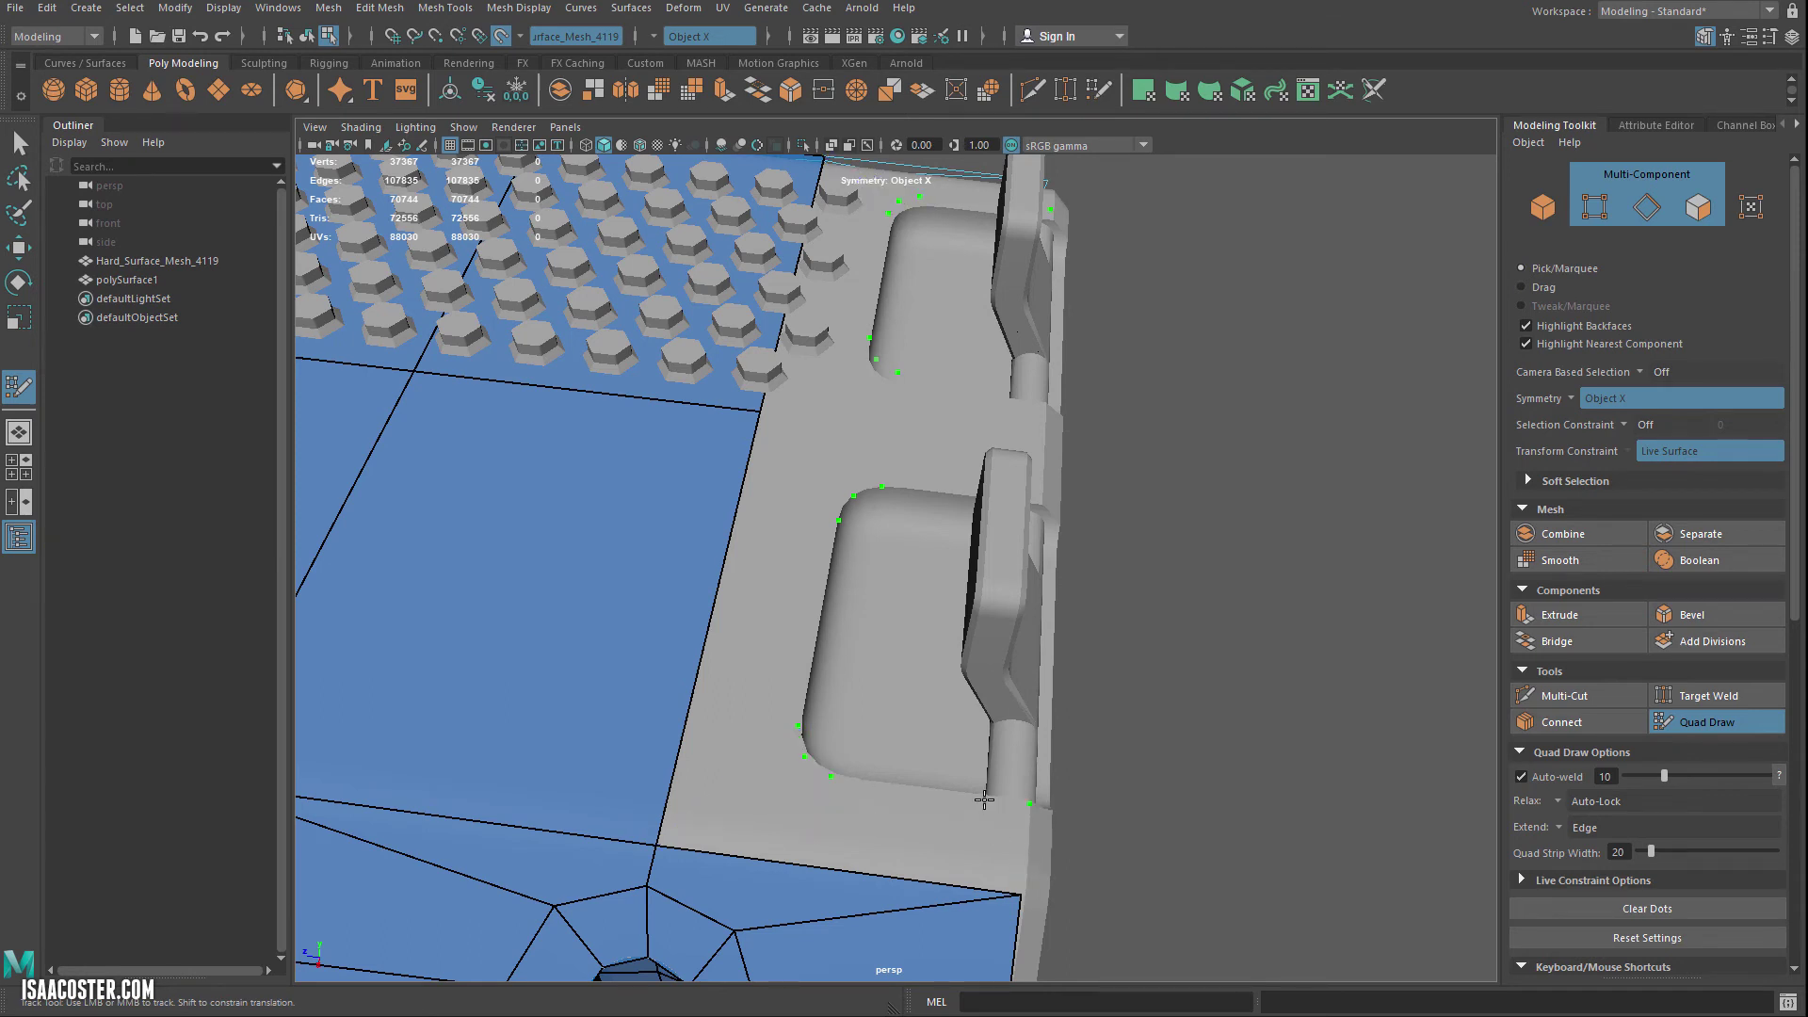
# Step: Place dots along the latch recess's outer edge beside the hinge and inspect both recesses from several angles
pyautogui.keyDown('alt'); pyautogui.moveTo(934, 835); pyautogui.dragTo(796, 653); pyautogui.keyUp('alt')
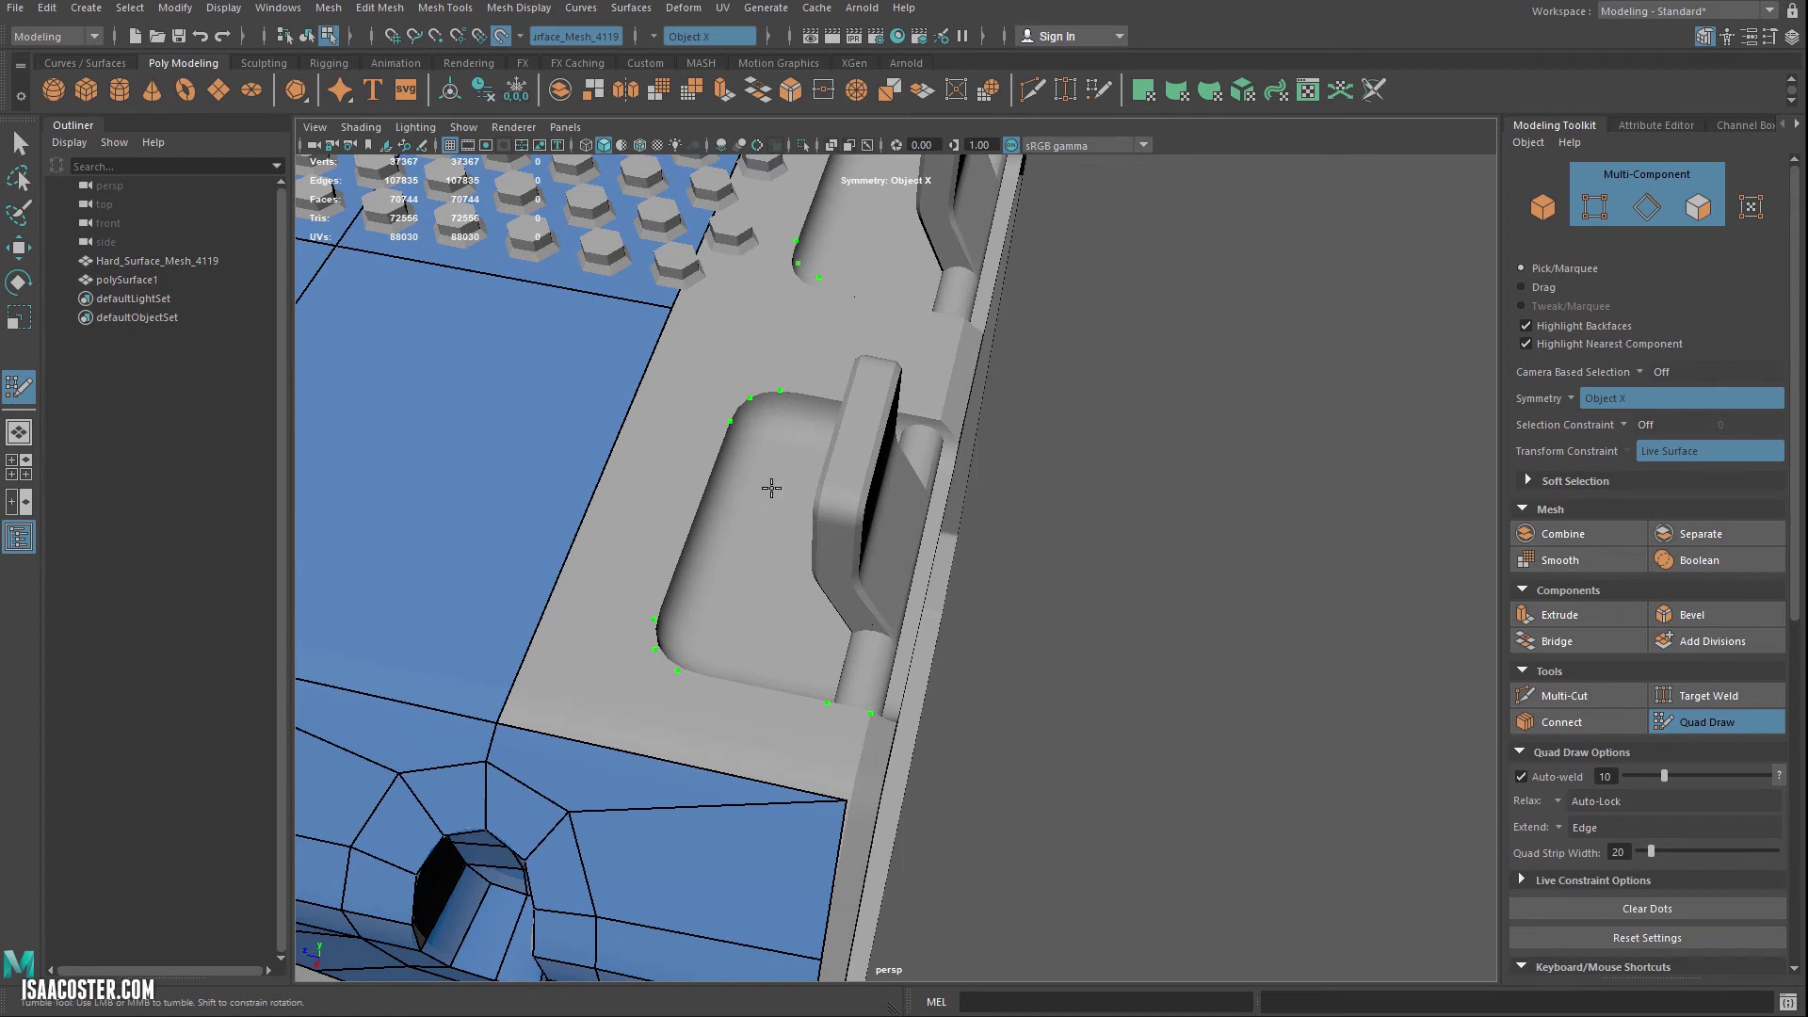
pyautogui.keyDown('alt'); pyautogui.moveTo(770, 485); pyautogui.dragTo(784, 523, button='middle'); pyautogui.keyUp('alt')
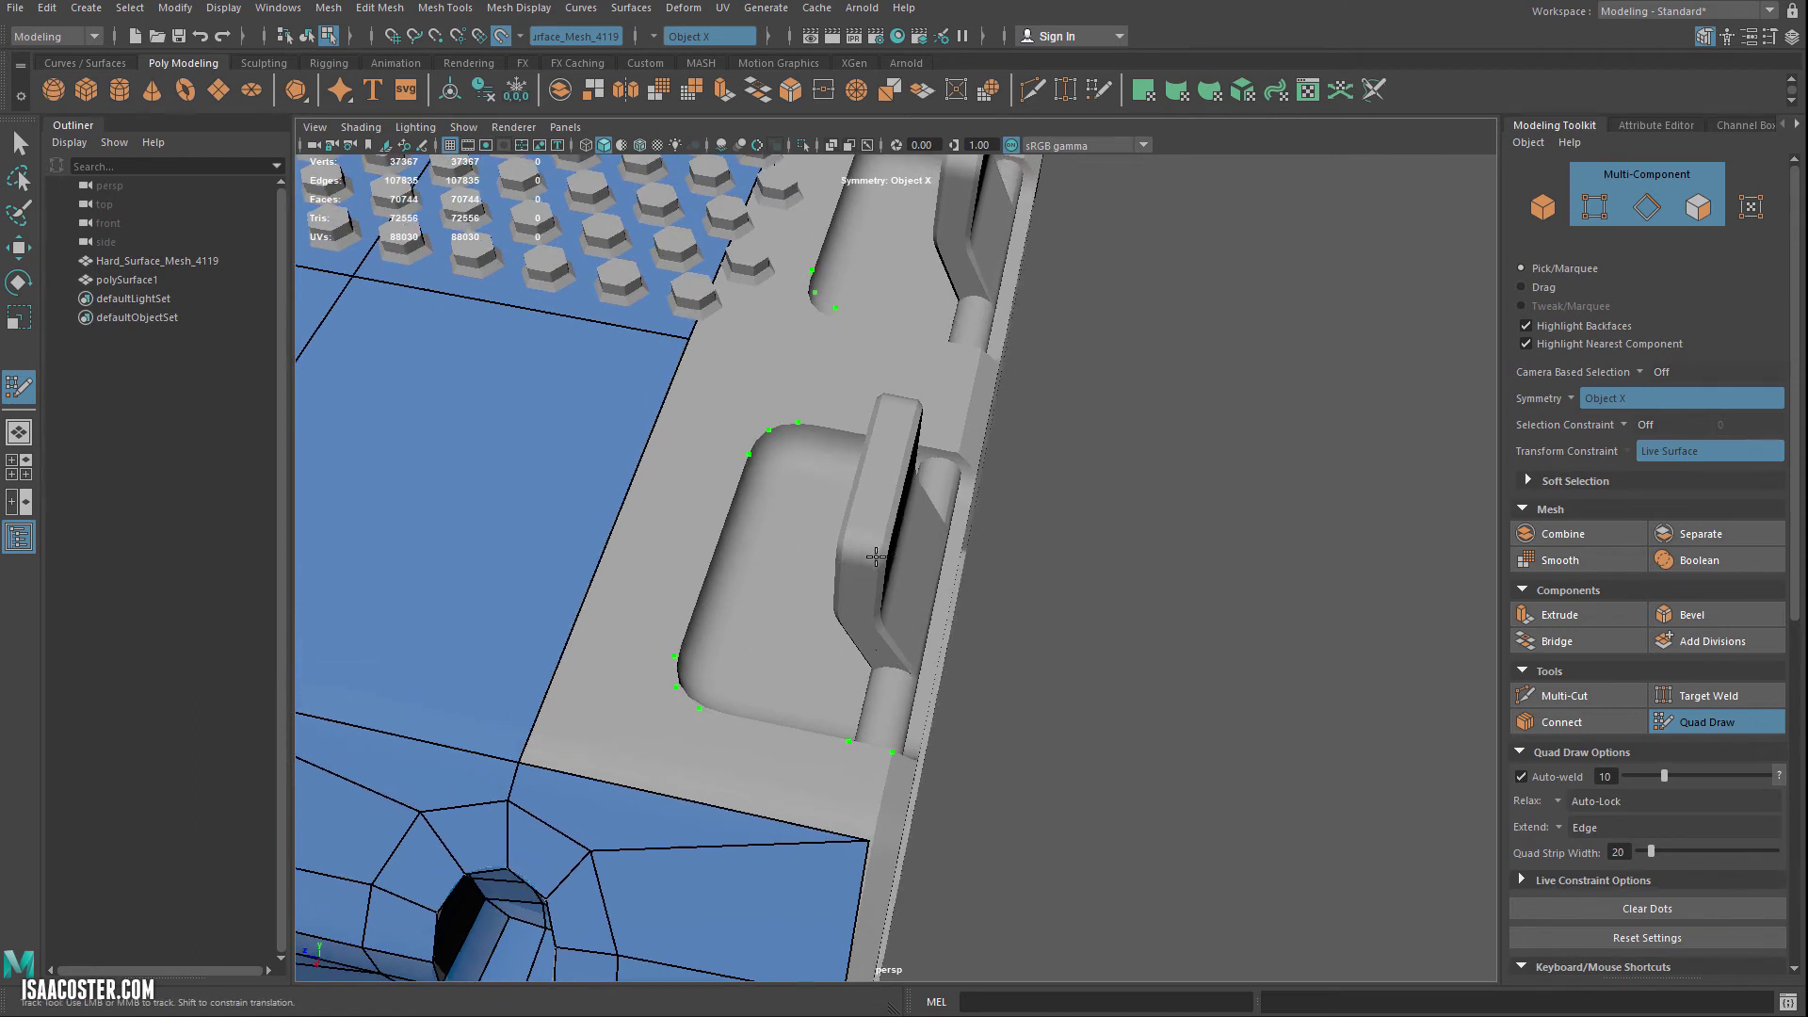
pyautogui.keyDown('alt'); pyautogui.moveTo(903, 564); pyautogui.dragTo(927, 556); pyautogui.keyUp('alt')
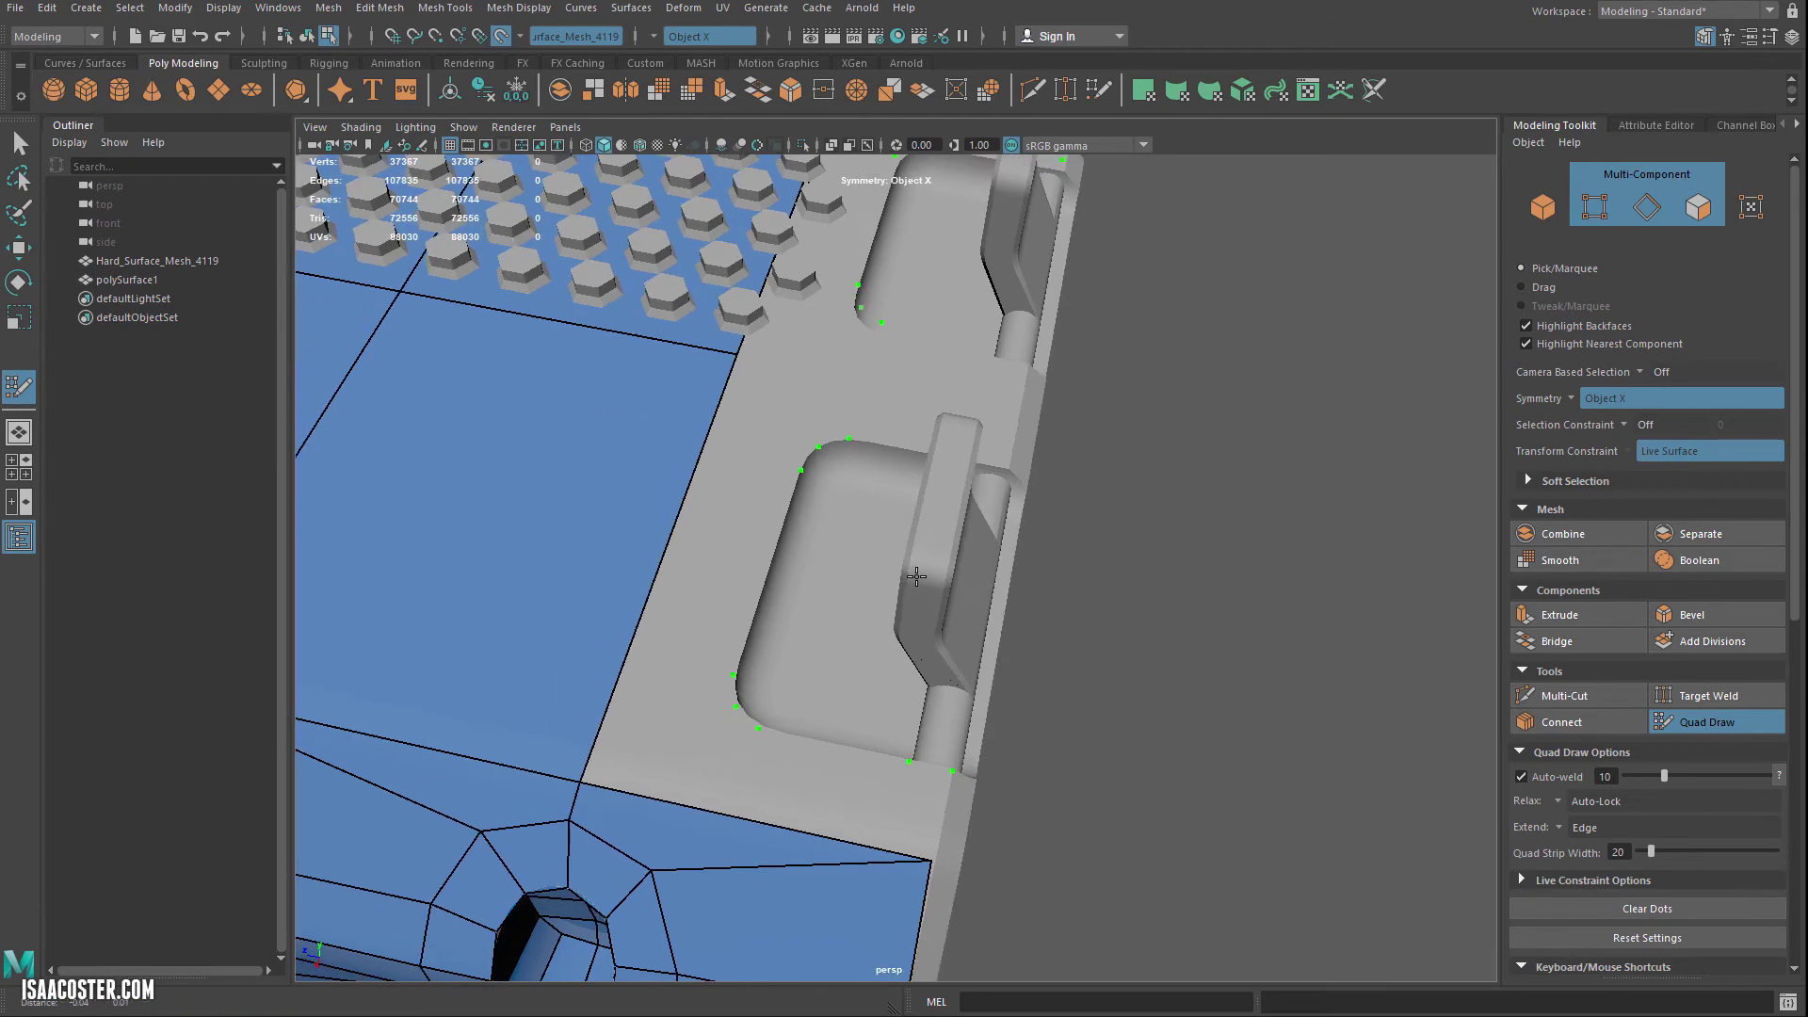
pyautogui.keyDown('alt'); pyautogui.moveTo(928, 555); pyautogui.dragTo(839, 521, button='right'); pyautogui.keyUp('alt')
pyautogui.keyDown('alt'); pyautogui.moveTo(839, 520); pyautogui.dragTo(817, 573); pyautogui.keyUp('alt')
pyautogui.keyDown('alt'); pyautogui.moveTo(818, 574); pyautogui.dragTo(851, 617, button='right'); pyautogui.keyUp('alt')
pyautogui.keyDown('alt'); pyautogui.moveTo(851, 618); pyautogui.dragTo(864, 669); pyautogui.keyUp('alt')
pyautogui.keyDown('alt'); pyautogui.moveTo(864, 670); pyautogui.dragTo(891, 505, button='middle'); pyautogui.keyUp('alt')
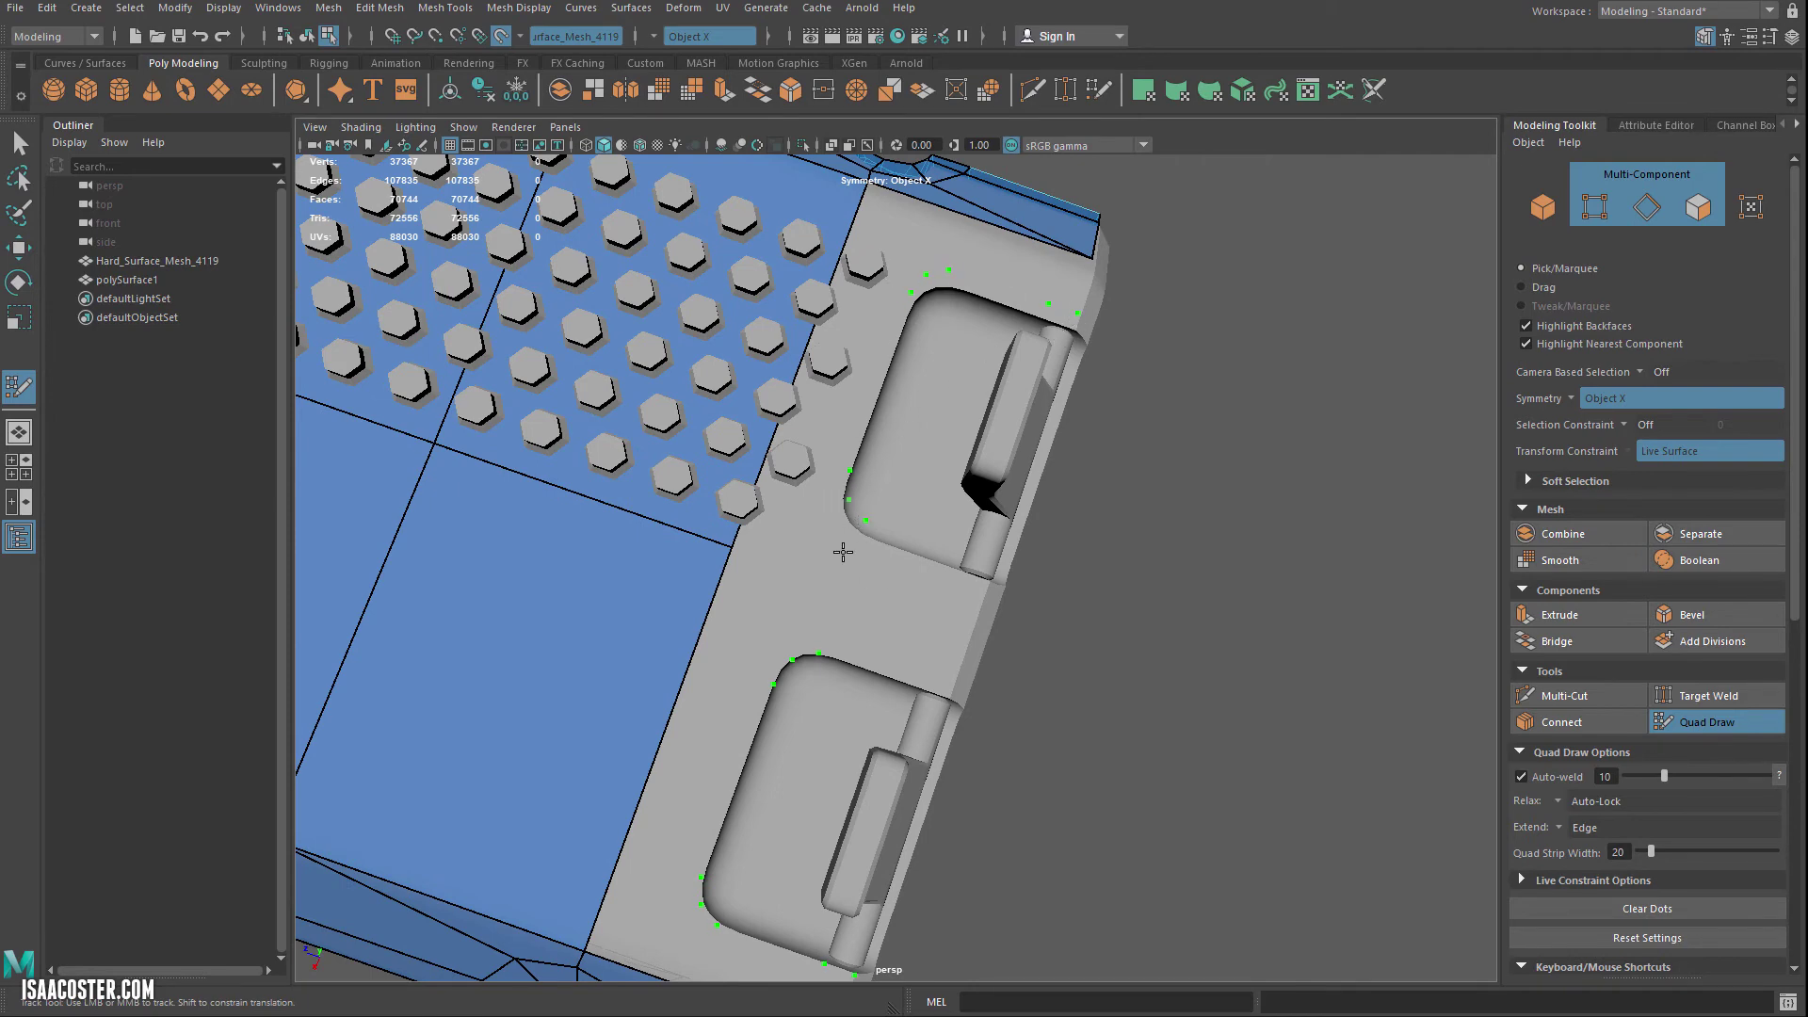
pyautogui.keyDown('alt'); pyautogui.moveTo(842, 551); pyautogui.dragTo(747, 639); pyautogui.keyUp('alt')
pyautogui.moveTo(900, 551)
pyautogui.keyDown('alt'); pyautogui.mouseDown()
pyautogui.moveTo(860, 528)
pyautogui.moveTo(970, 458)
pyautogui.moveTo(811, 484)
pyautogui.moveTo(828, 528)
pyautogui.moveTo(895, 553)
pyautogui.mouseUp(); pyautogui.keyUp('alt')
pyautogui.keyDown('alt'); pyautogui.moveTo(826, 613); pyautogui.dragTo(1105, 623); pyautogui.keyUp('alt')
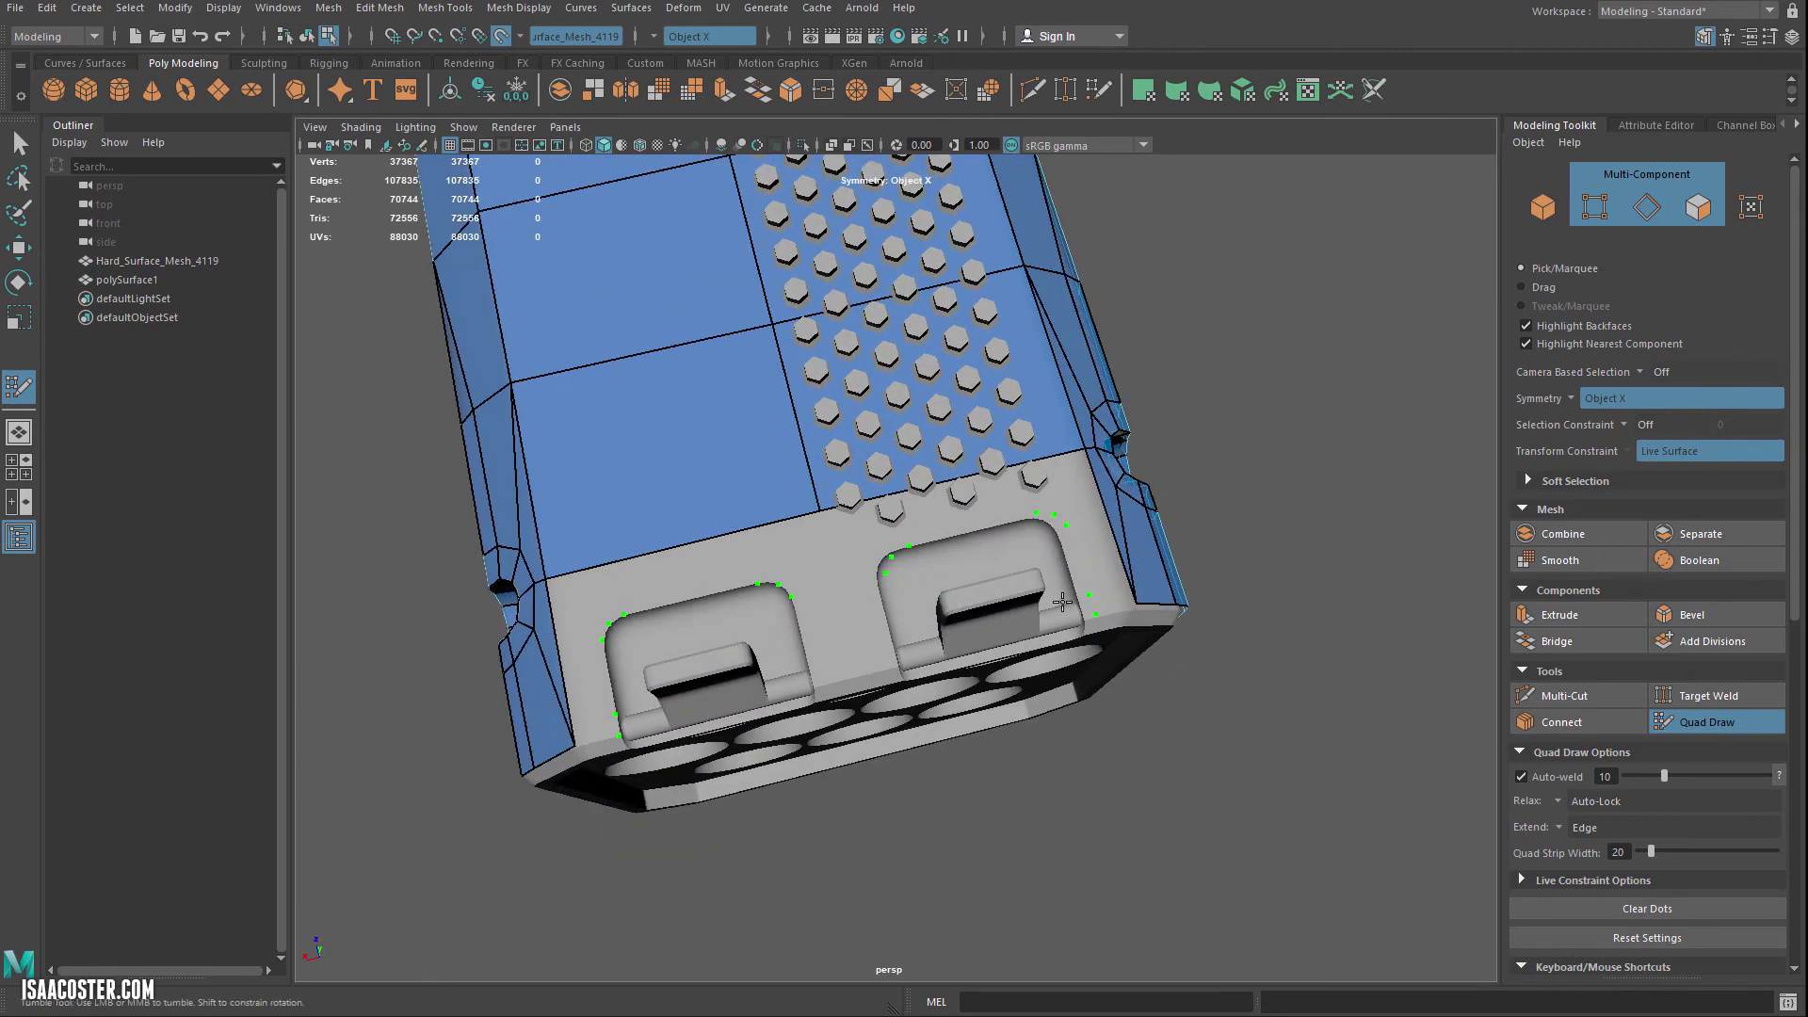
# Step: Undo the last dots placed around the latch recesses
pyautogui.hotkey('ctrl', 'z')
pyautogui.hotkey('ctrl', 'z')
pyautogui.hotkey('ctrl', 'z')
pyautogui.hotkey('ctrl', 'z')
pyautogui.hotkey('ctrl', 'z')
pyautogui.hotkey('ctrl', 'z')
pyautogui.hotkey('ctrl', 'z')
pyautogui.hotkey('ctrl', 'z')
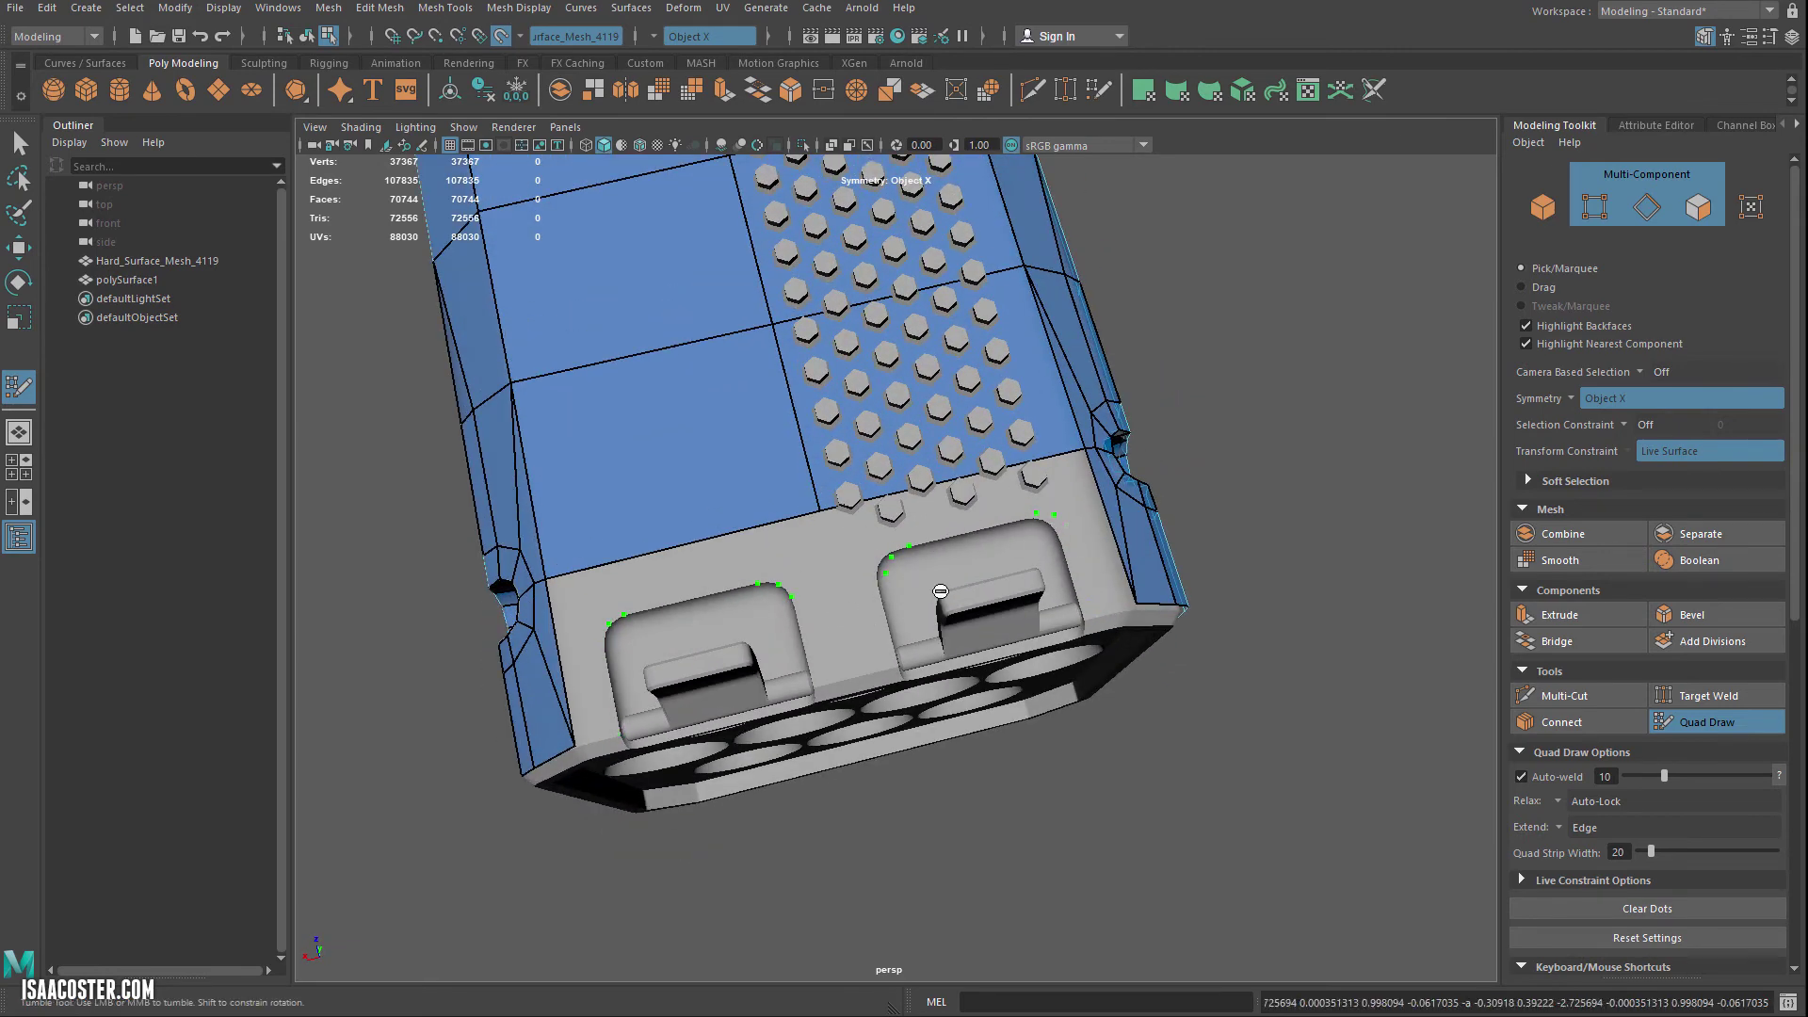
# Step: Place a dot low on the side between the octagonal recess and the front edge and fill two quads above it
pyautogui.keyDown('alt'); pyautogui.moveTo(815, 614); pyautogui.dragTo(1028, 574); pyautogui.keyUp('alt')
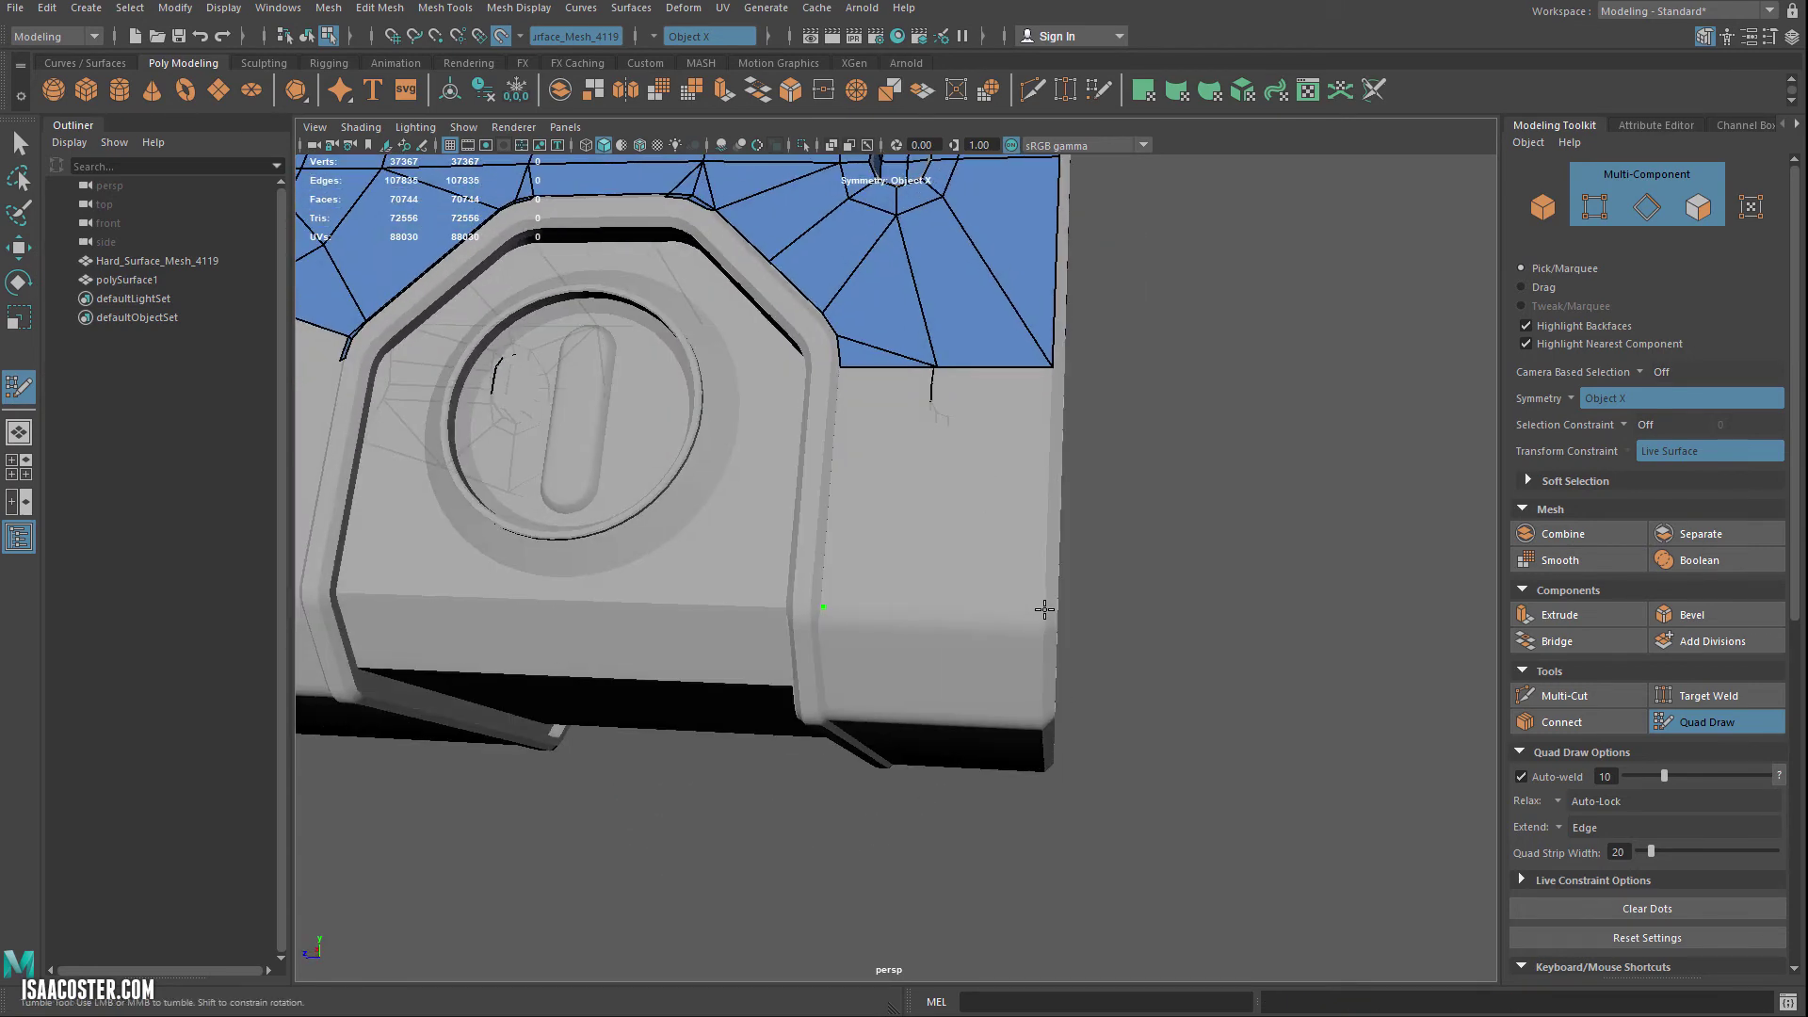
pyautogui.click(936, 600)
pyautogui.keyDown('shift'); pyautogui.click(888, 512); pyautogui.keyUp('shift')
pyautogui.keyDown('shift'); pyautogui.click(994, 511); pyautogui.keyUp('shift')
pyautogui.moveTo(943, 659)
pyautogui.keyDown('alt'); pyautogui.mouseDown()
pyautogui.moveTo(977, 666)
pyautogui.moveTo(959, 443)
pyautogui.mouseUp(); pyautogui.keyUp('alt')
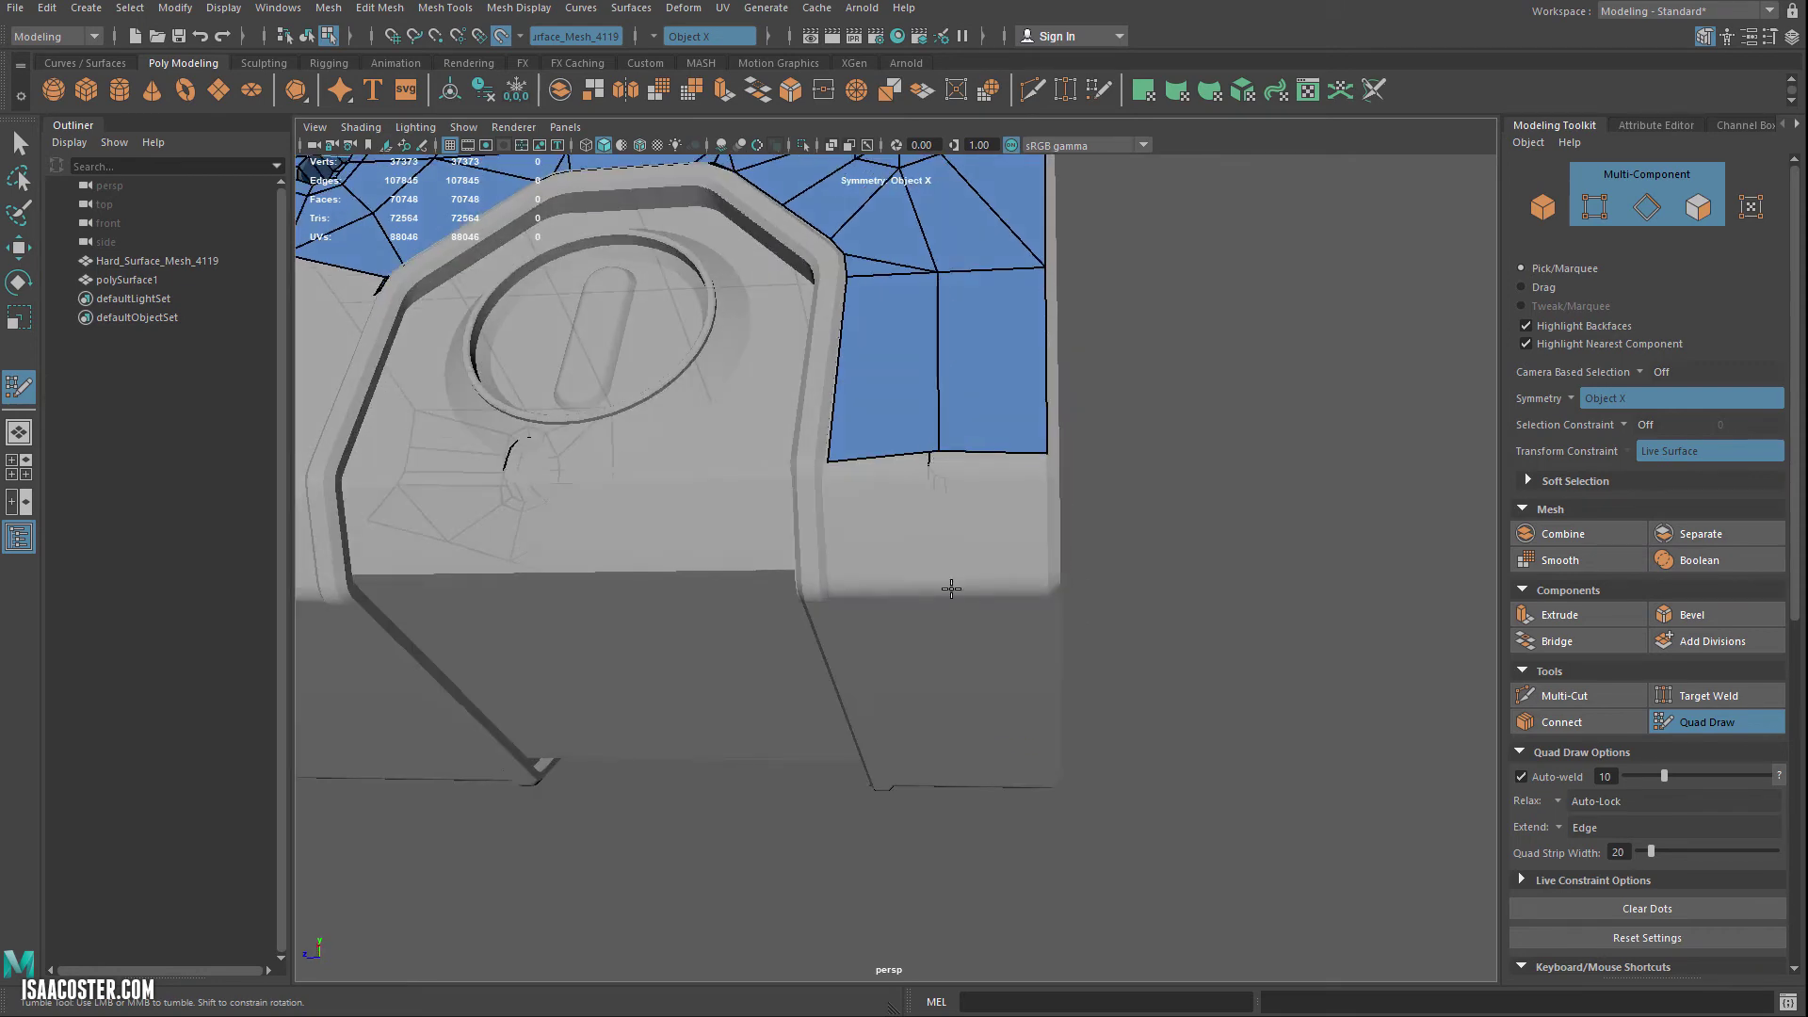
# Step: Weld the lower middle vertex of the front side panel into the recess-side vertex and adjust the panel's lower boundary vertices
pyautogui.keyDown('alt'); pyautogui.moveTo(948, 589); pyautogui.dragTo(904, 479); pyautogui.keyUp('alt')
pyautogui.moveTo(912, 409); pyautogui.dragTo(867, 482)
pyautogui.keyDown('alt'); pyautogui.moveTo(867, 482); pyautogui.dragTo(969, 566, button='right'); pyautogui.keyUp('alt')
pyautogui.moveTo(963, 559); pyautogui.dragTo(969, 555)
pyautogui.keyDown('alt'); pyautogui.moveTo(975, 553); pyautogui.dragTo(919, 562); pyautogui.keyUp('alt')
pyautogui.moveTo(1111, 561); pyautogui.dragTo(1116, 563)
pyautogui.keyDown('alt'); pyautogui.moveTo(844, 621); pyautogui.dragTo(844, 626); pyautogui.keyUp('alt')
pyautogui.keyDown('alt'); pyautogui.moveTo(847, 573); pyautogui.dragTo(849, 395, button='right'); pyautogui.keyUp('alt')
pyautogui.keyDown('alt'); pyautogui.moveTo(890, 300); pyautogui.dragTo(892, 529, button='middle'); pyautogui.keyUp('alt')
pyautogui.moveTo(960, 490)
pyautogui.mouseDown()
pyautogui.moveTo(886, 489)
pyautogui.moveTo(957, 485)
pyautogui.mouseUp()
pyautogui.hotkey('ctrl', 'z')
pyautogui.moveTo(1061, 613)
pyautogui.keyDown('alt'); pyautogui.mouseDown()
pyautogui.moveTo(989, 552)
pyautogui.moveTo(896, 577)
pyautogui.mouseUp(); pyautogui.keyUp('alt')
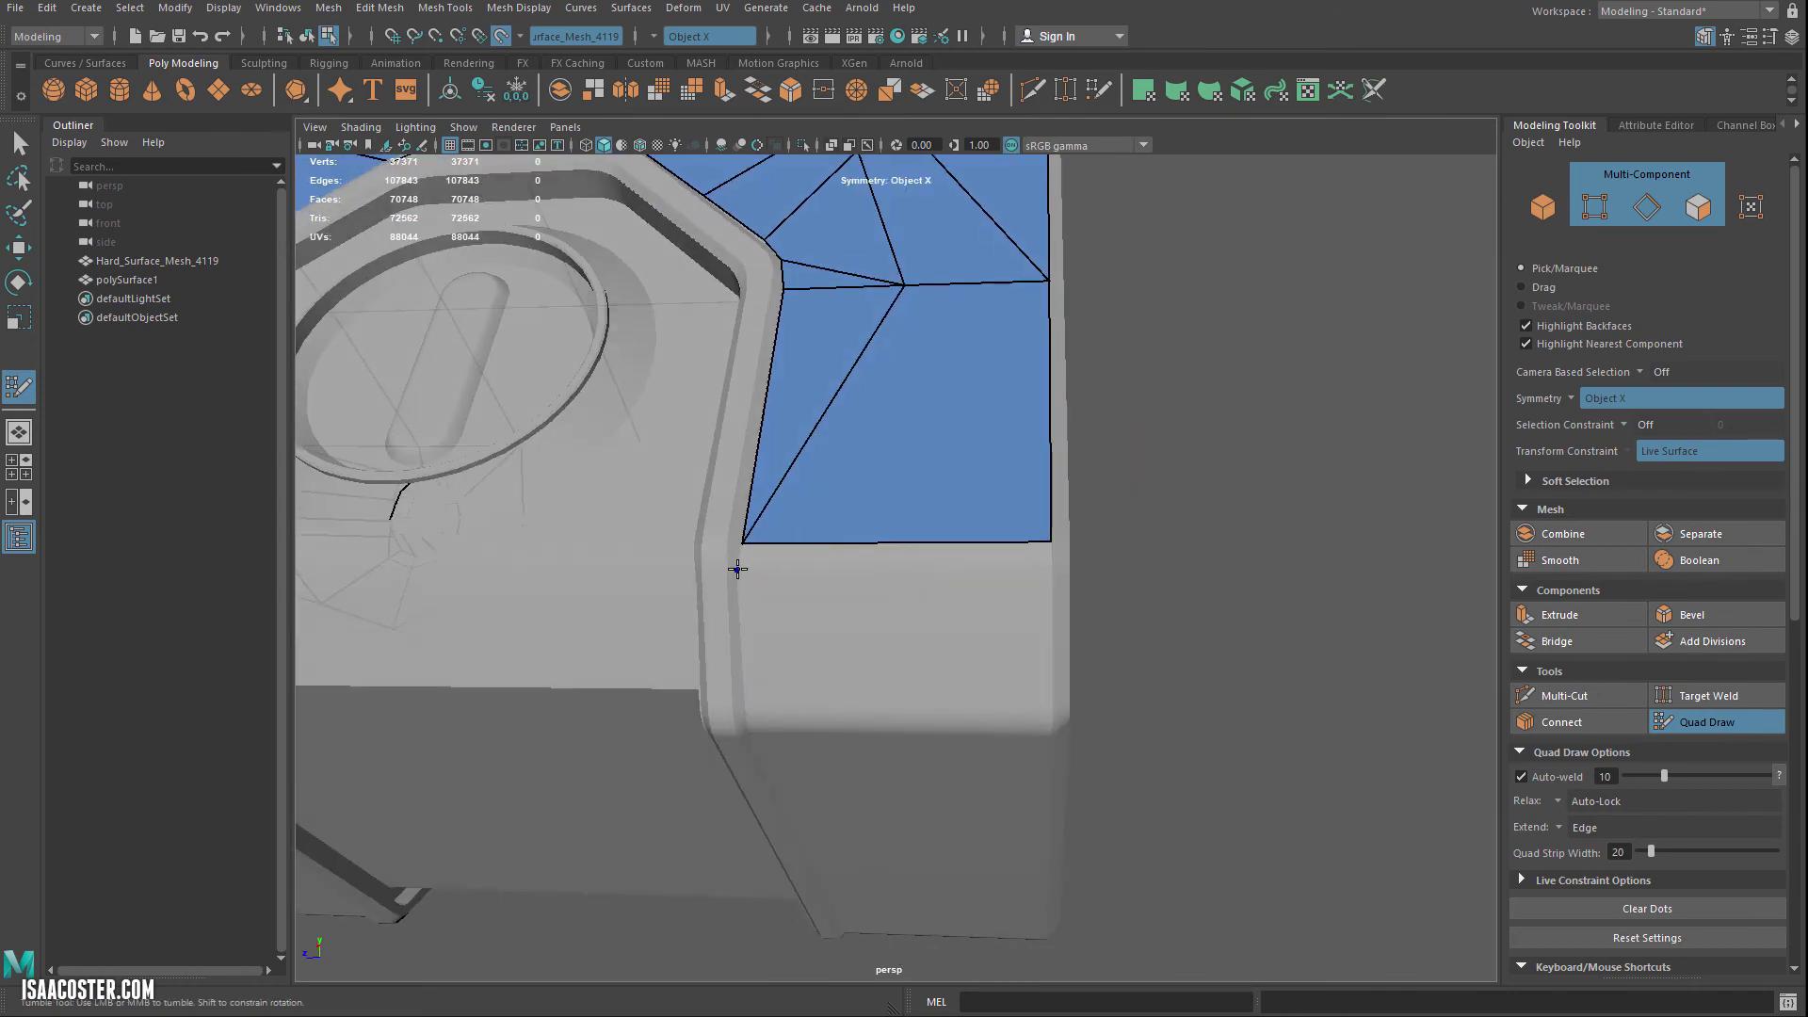
# Step: Extend the front side panel down over the lower bevel with a narrow quad, a wide quad and another narrow quad
pyautogui.keyDown('shift'); pyautogui.click(1023, 566); pyautogui.keyUp('shift')
pyautogui.keyDown('alt'); pyautogui.moveTo(992, 593); pyautogui.dragTo(984, 513); pyautogui.keyUp('alt')
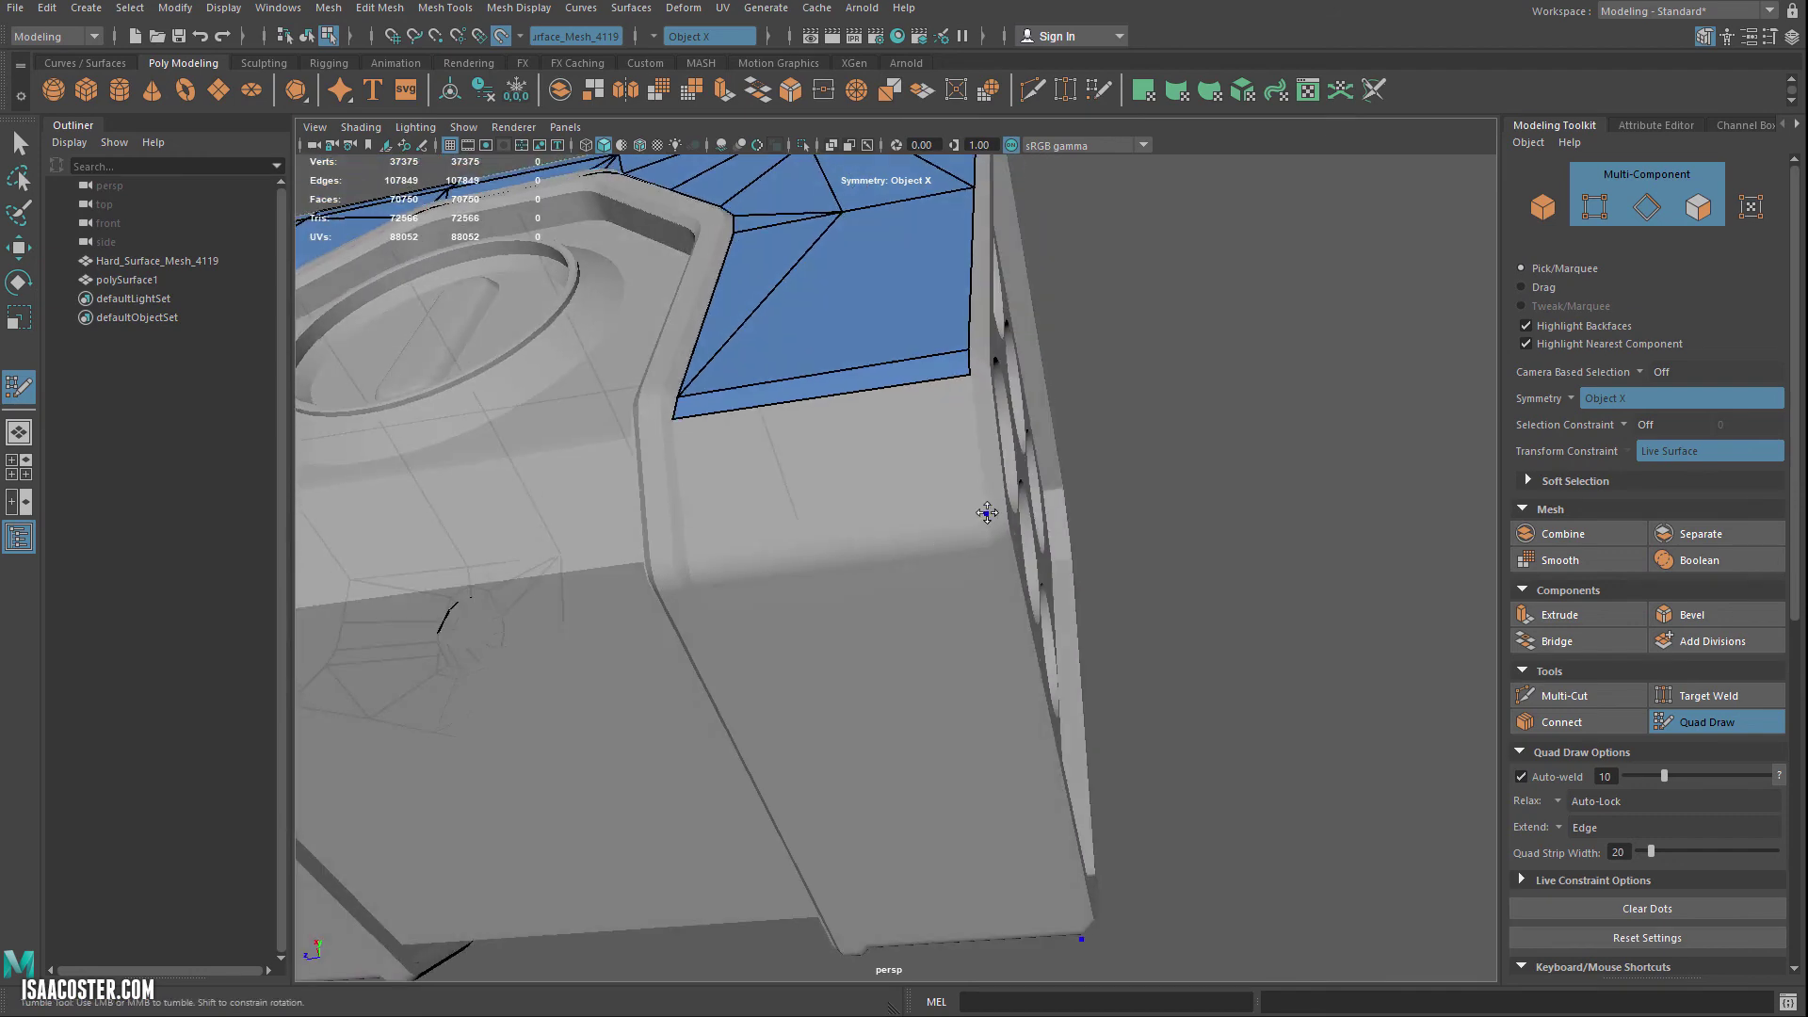
pyautogui.keyDown('shift'); pyautogui.click(779, 468); pyautogui.keyUp('shift')
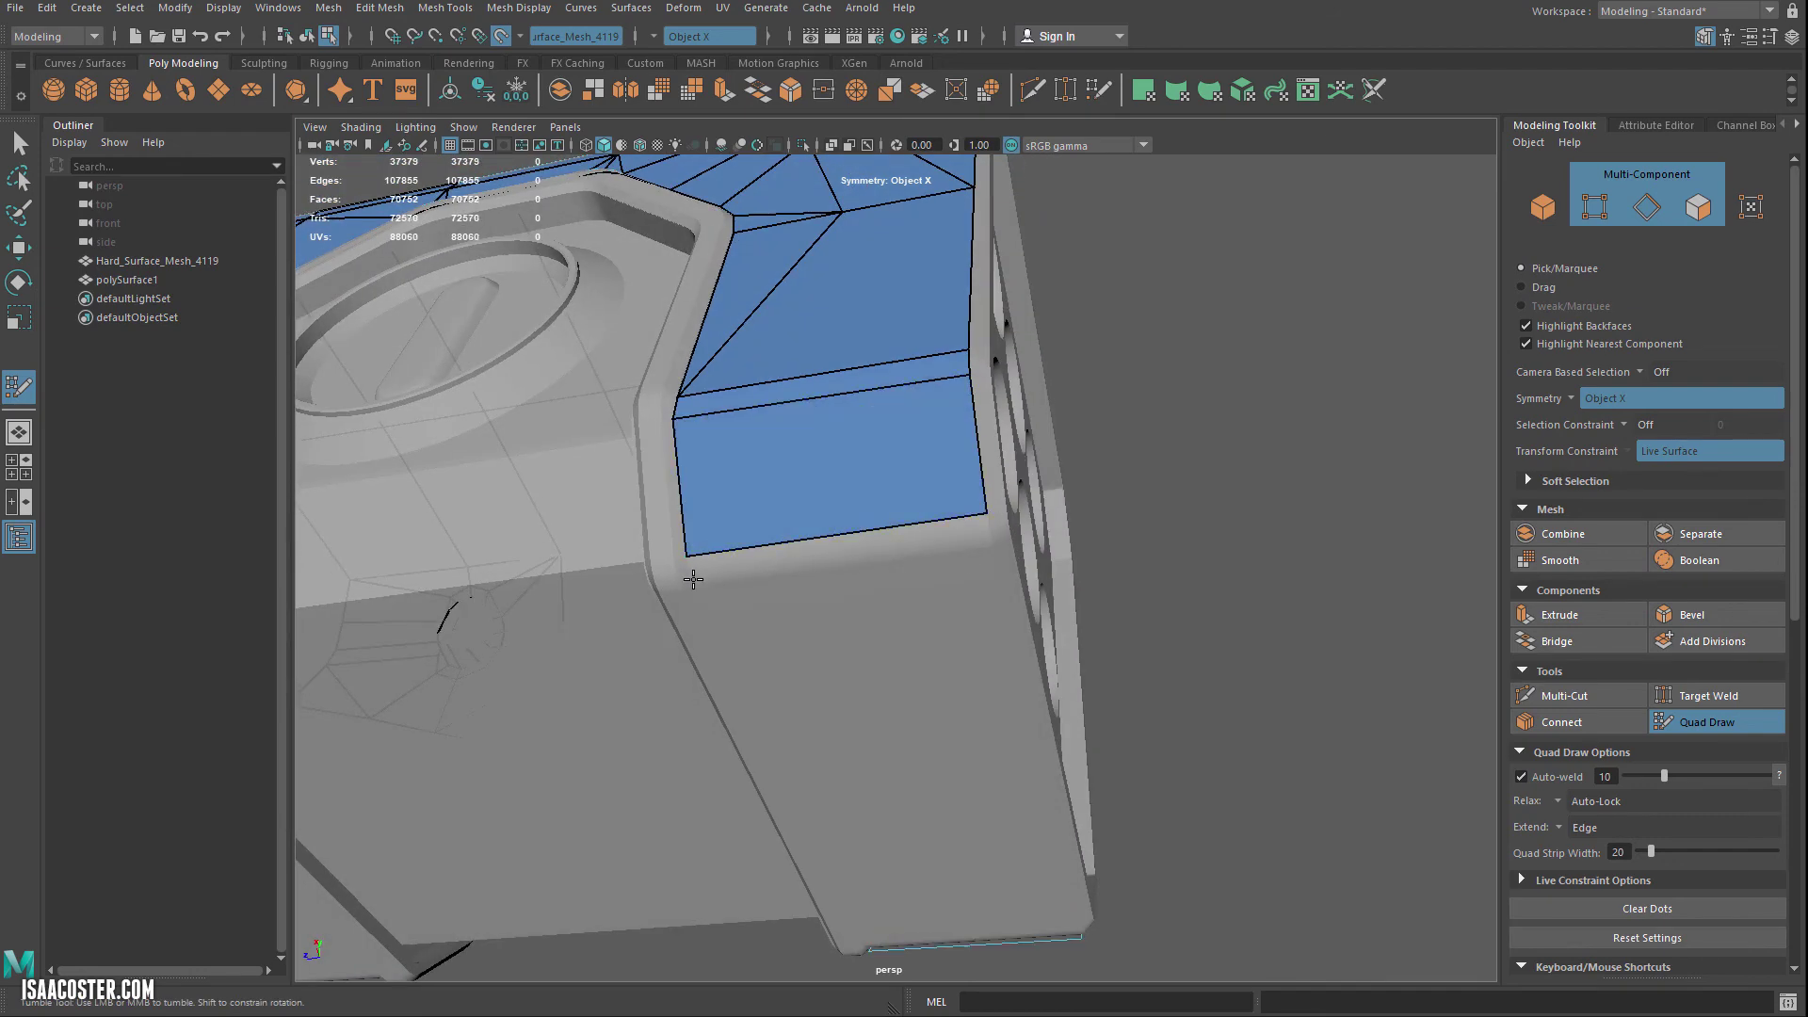
pyautogui.keyDown('shift'); pyautogui.click(992, 545); pyautogui.keyUp('shift')
pyautogui.keyDown('alt'); pyautogui.moveTo(992, 544); pyautogui.dragTo(796, 683); pyautogui.keyUp('alt')
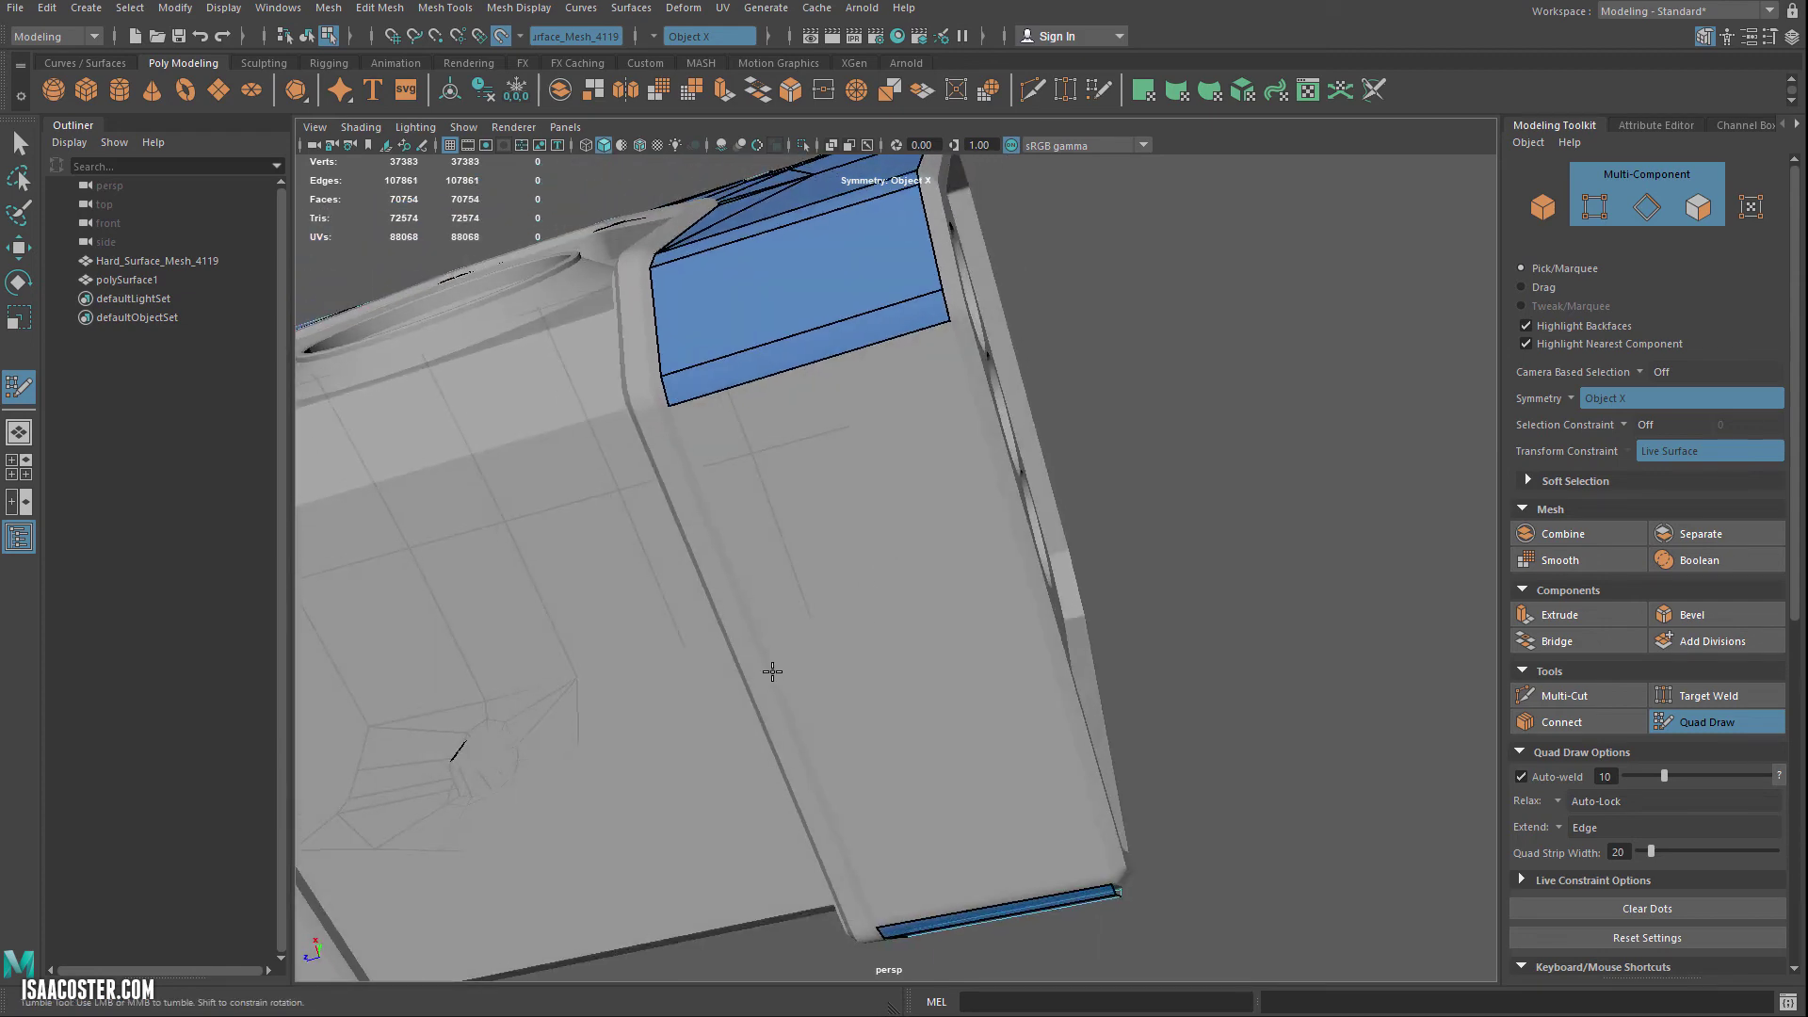
# Step: Fill the underside between the side panel and the far edge strip with two quads and weld their facing outer vertices to close the gap
pyautogui.keyDown('shift'); pyautogui.click(1025, 581); pyautogui.keyUp('shift')
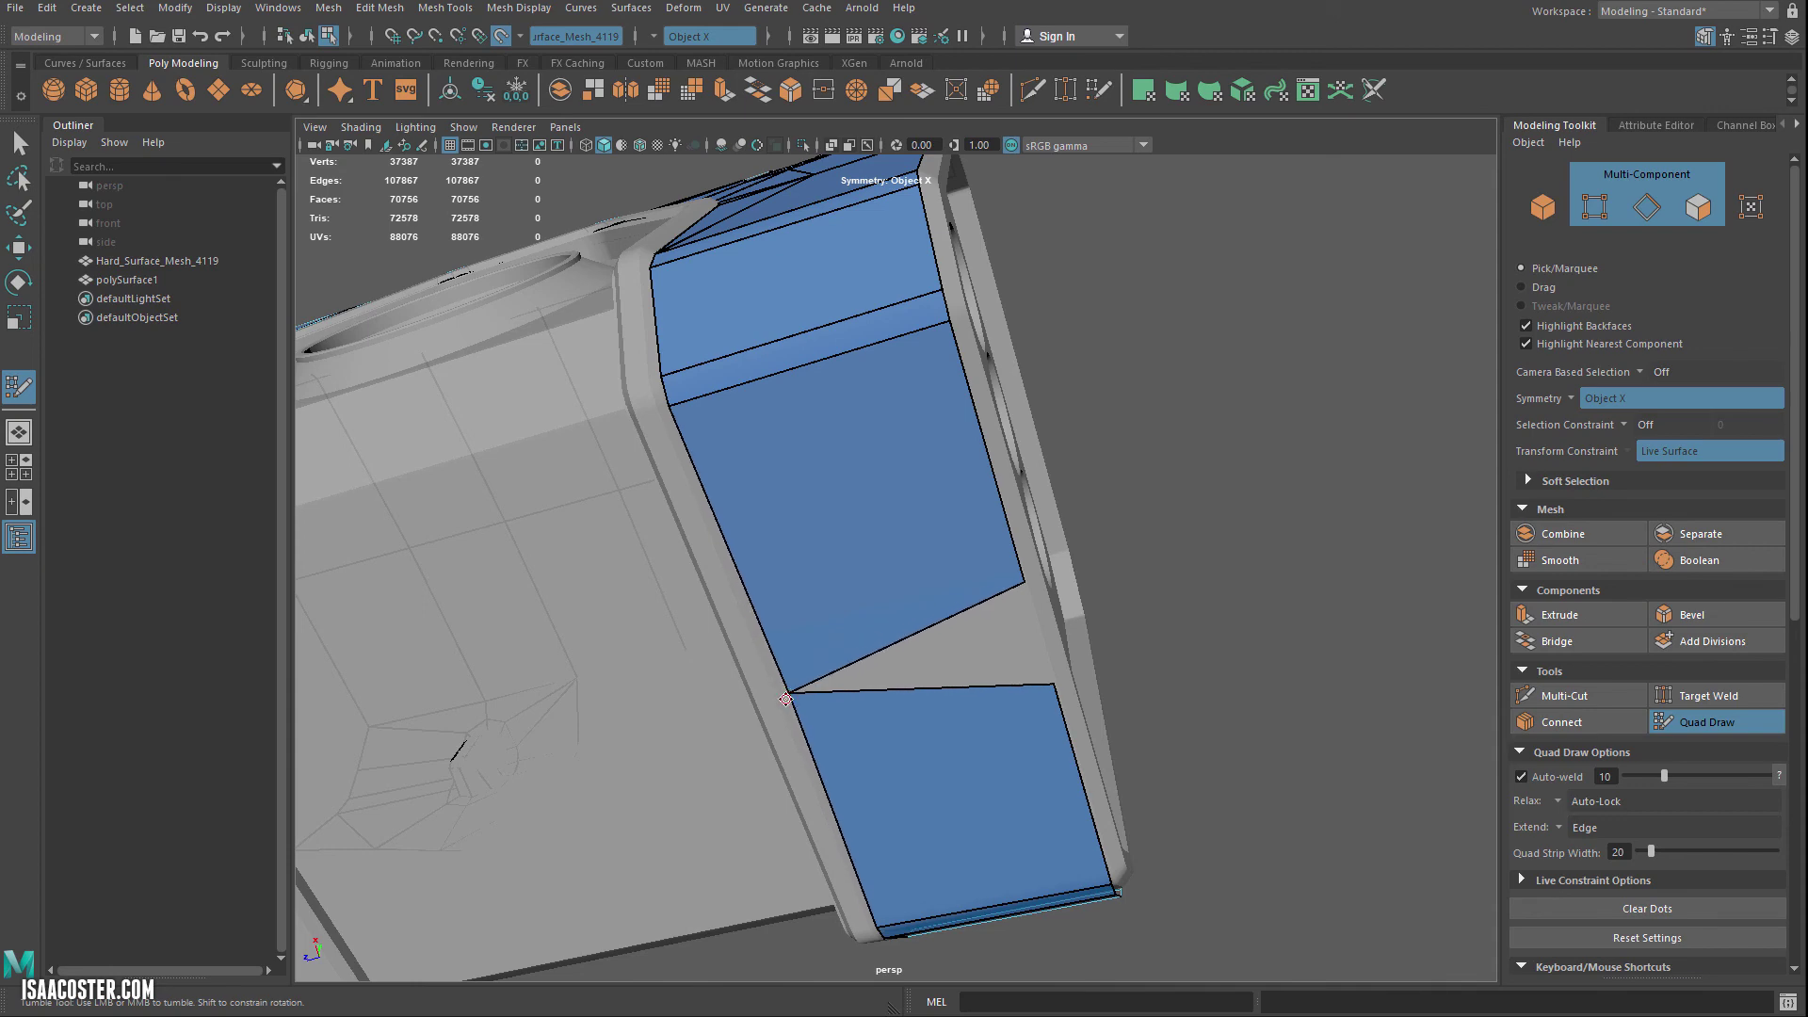
pyautogui.moveTo(1023, 583); pyautogui.dragTo(1036, 633)
pyautogui.moveTo(1054, 683); pyautogui.dragTo(899, 644)
# Step: Start a narrow strip along the front rim with two quads around the upper side bevel and one quad along the slanted top corner
pyautogui.scroll(2, 787, 650)
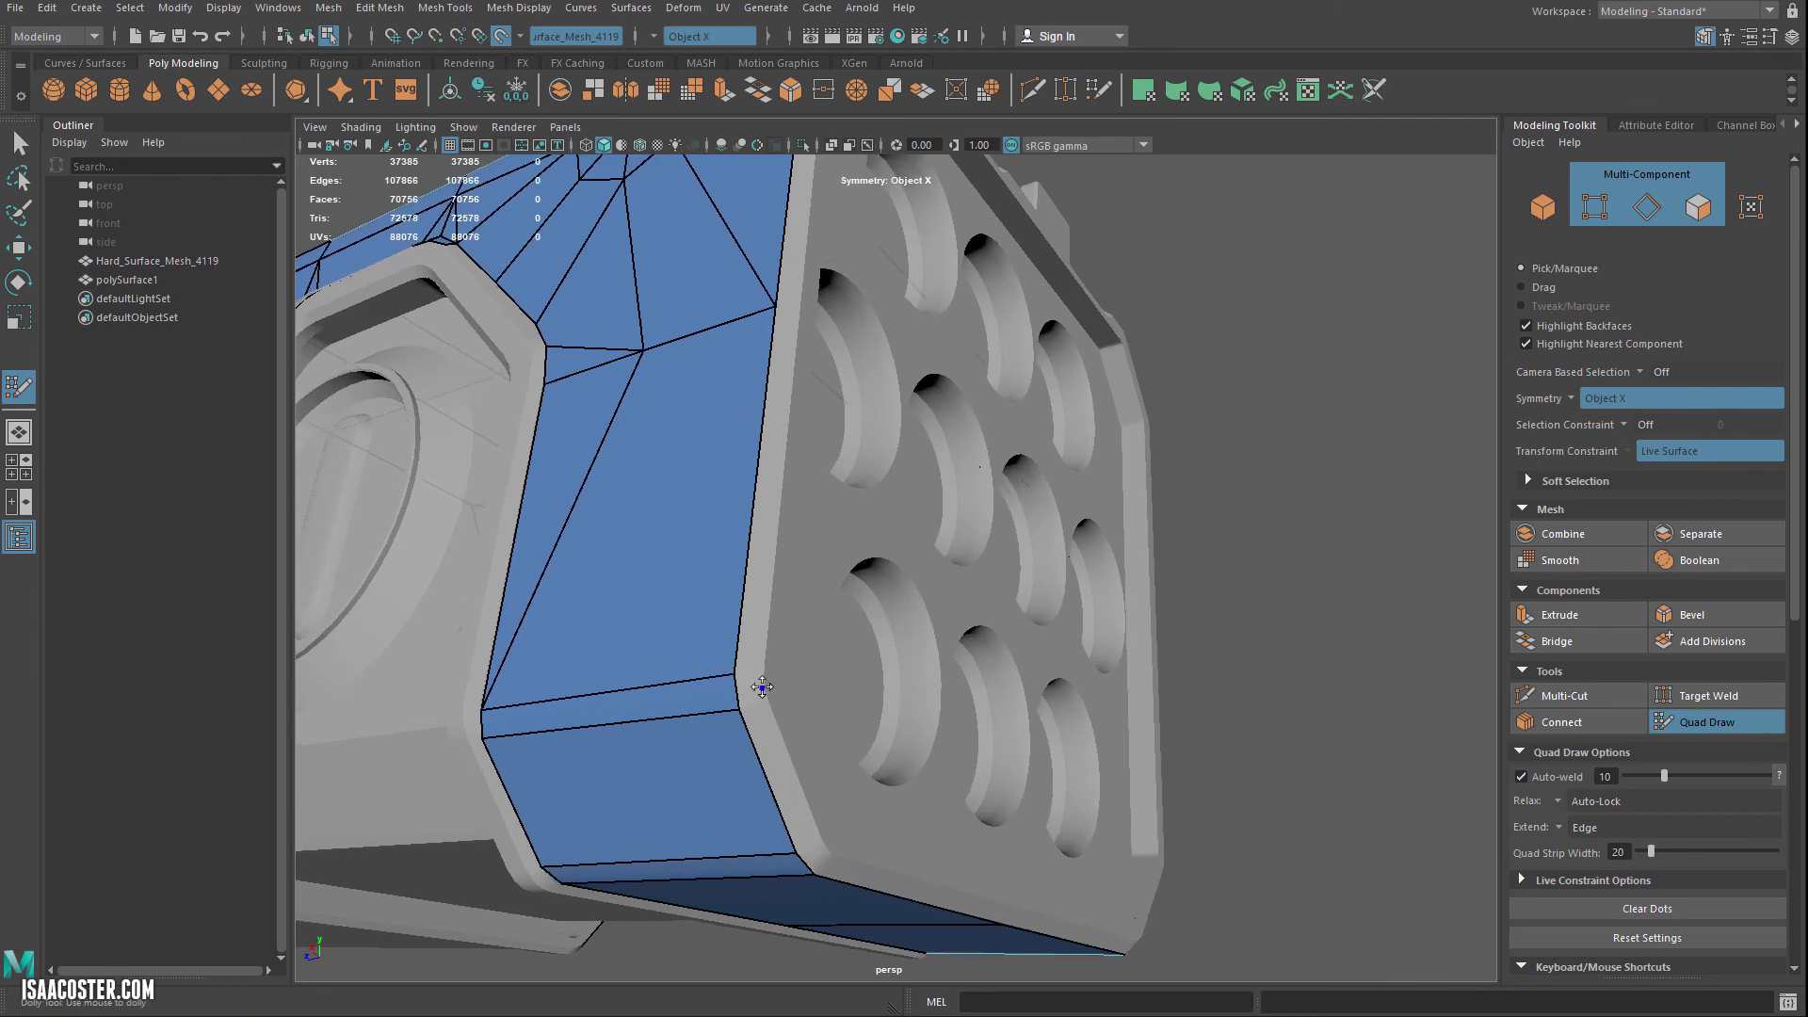
pyautogui.moveTo(808, 441)
pyautogui.keyDown('alt'); pyautogui.mouseDown()
pyautogui.moveTo(796, 388)
pyautogui.moveTo(798, 445)
pyautogui.mouseUp(); pyautogui.keyUp('alt')
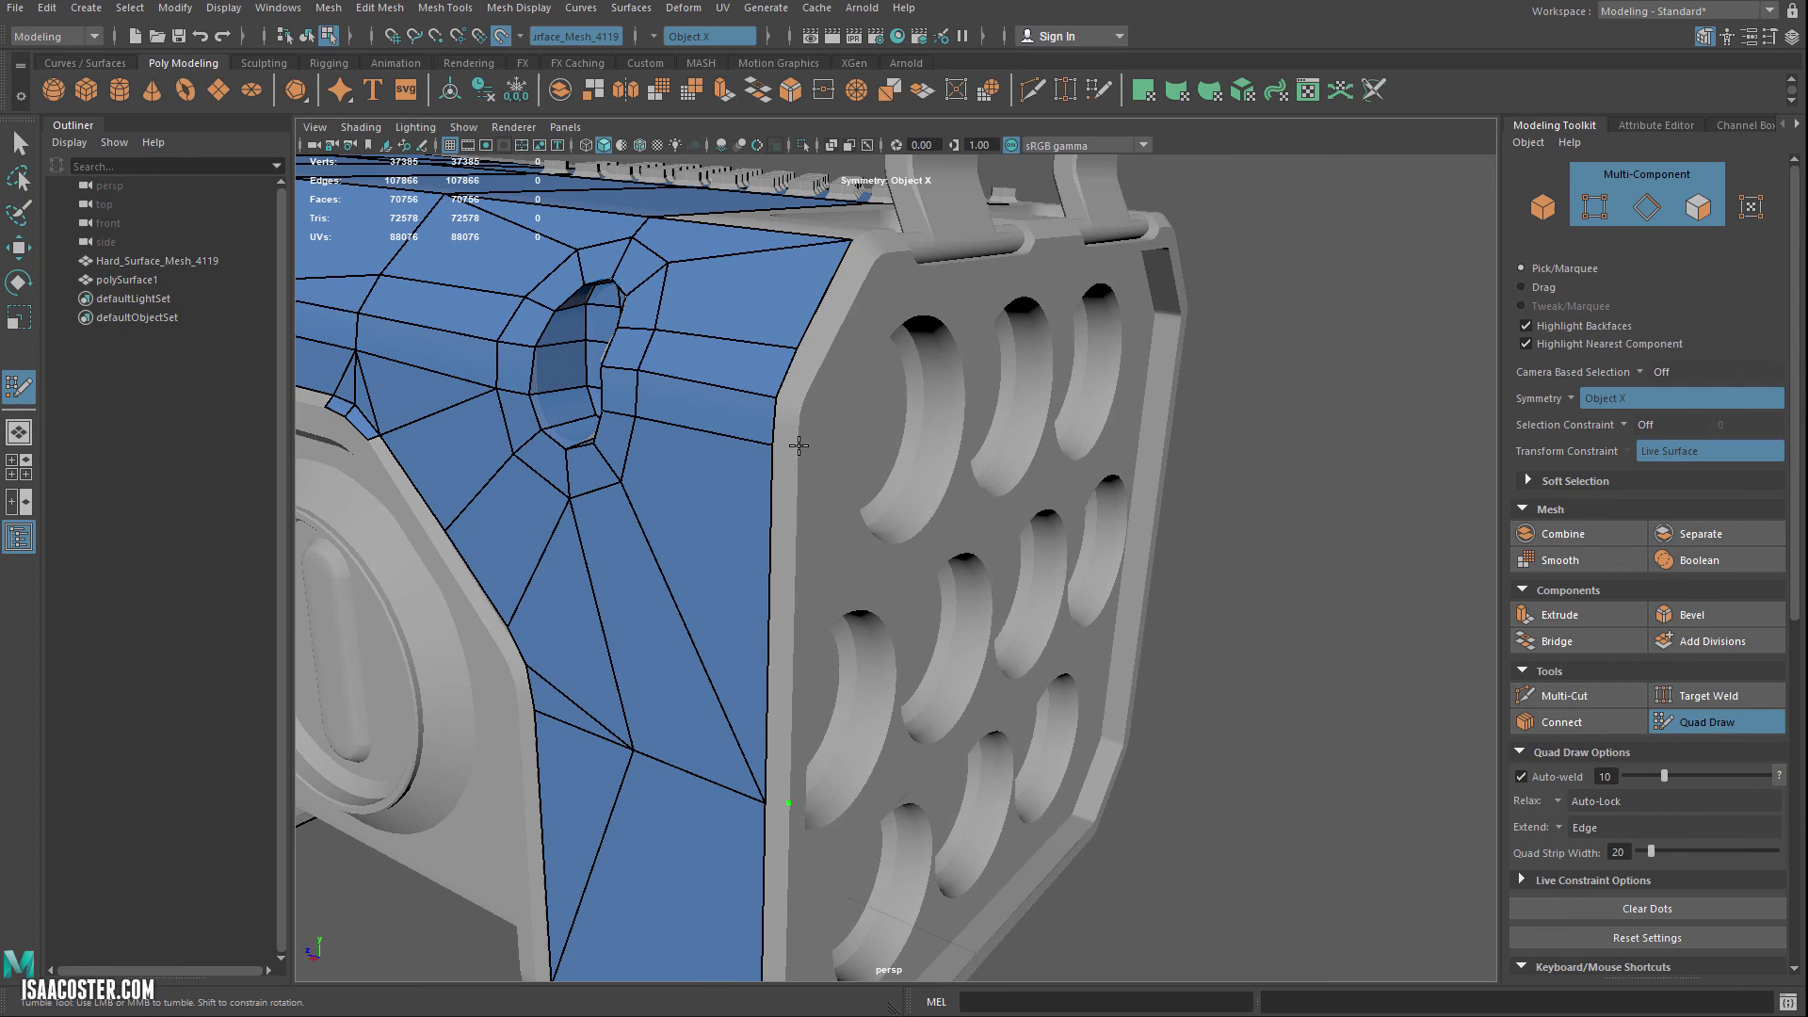
pyautogui.click(818, 362)
pyautogui.keyDown('shift'); pyautogui.click(799, 376); pyautogui.keyUp('shift')
pyautogui.keyDown('shift'); pyautogui.click(788, 424); pyautogui.keyUp('shift')
pyautogui.keyDown('alt'); pyautogui.moveTo(826, 326); pyautogui.dragTo(796, 377, button='middle'); pyautogui.keyUp('alt')
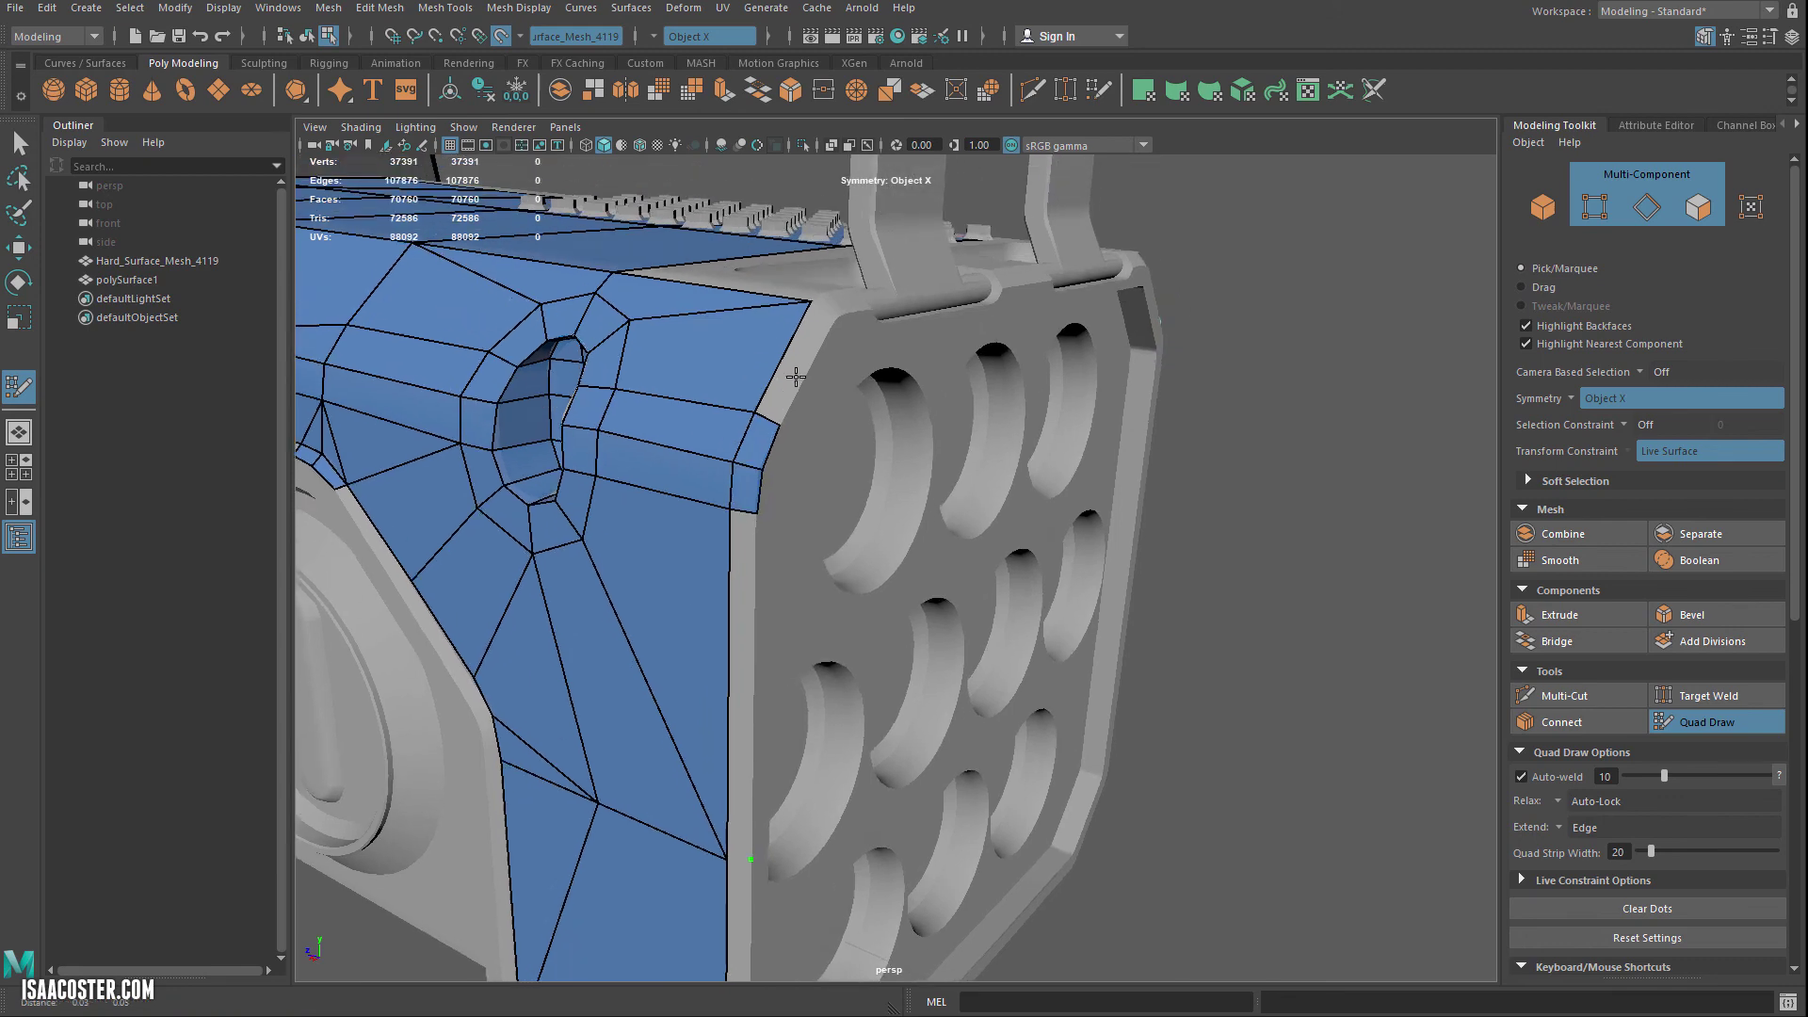
pyautogui.keyDown('alt'); pyautogui.moveTo(796, 377); pyautogui.dragTo(827, 440); pyautogui.keyUp('alt')
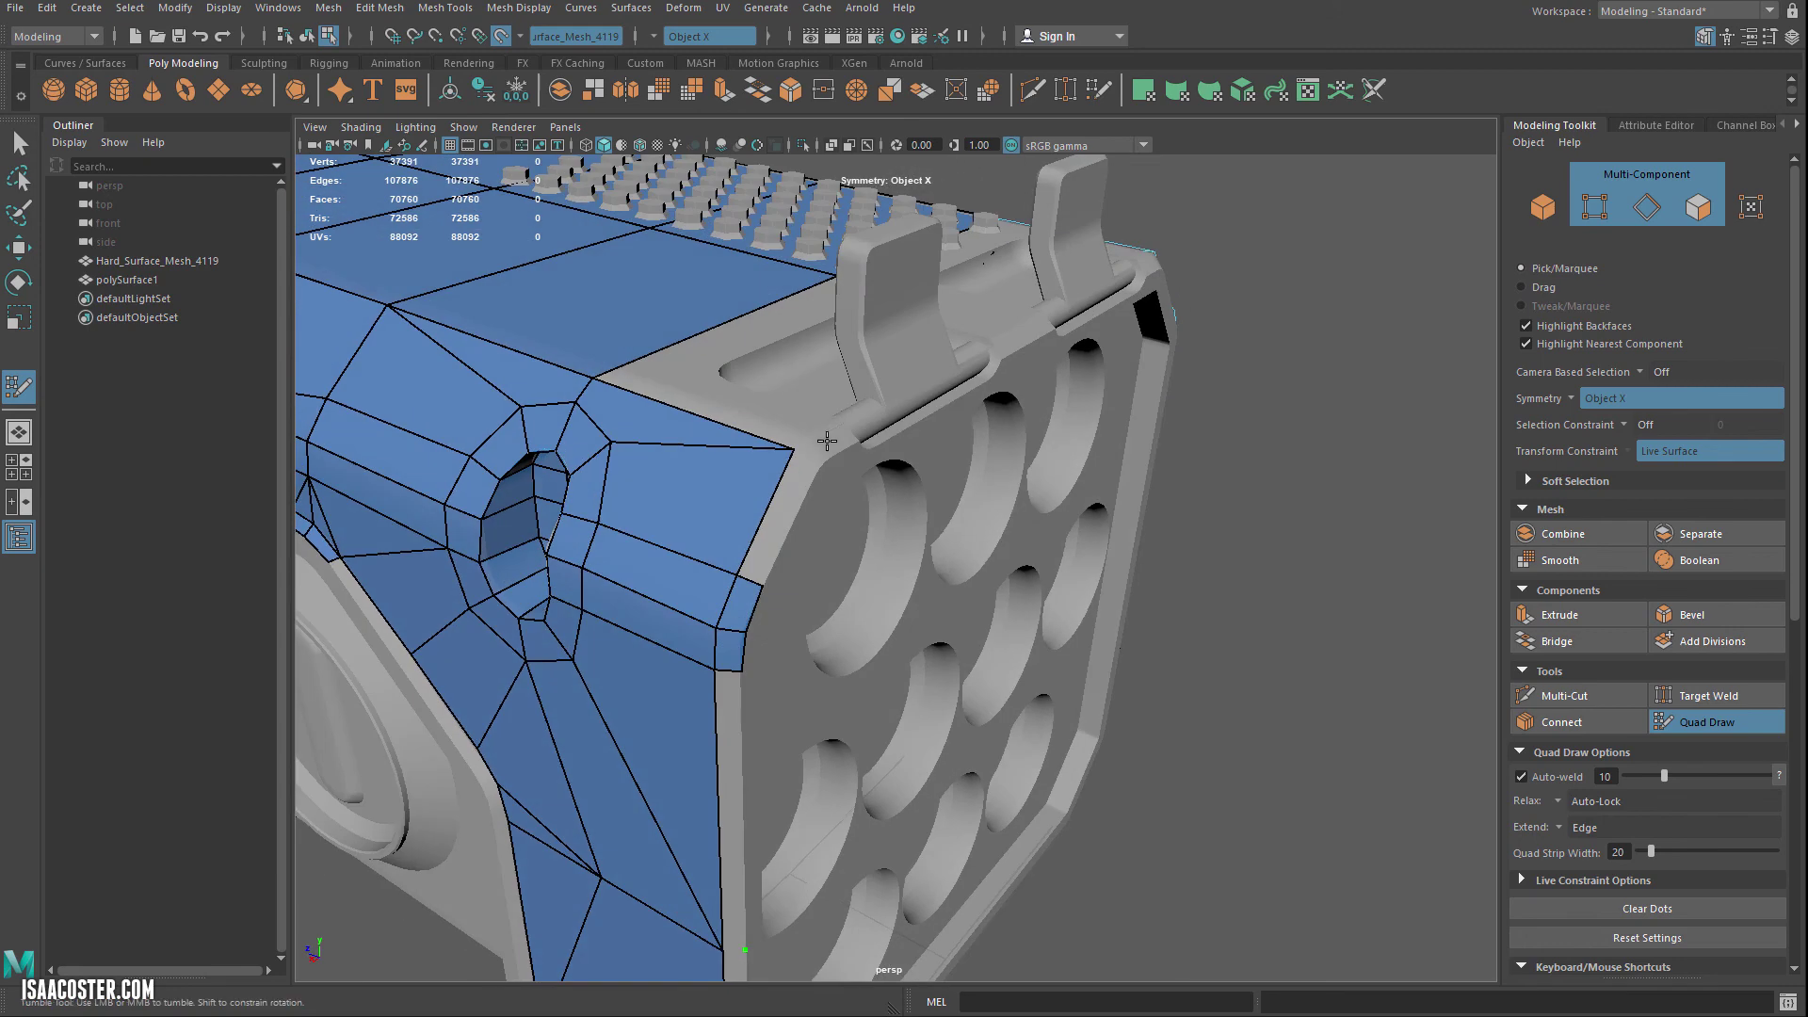
pyautogui.keyDown('shift'); pyautogui.click(812, 499); pyautogui.keyUp('shift')
# Step: Continue the front rim strip down the vertical side with two long quads and fill the small face at the lower bevel
pyautogui.keyDown('alt'); pyautogui.moveTo(812, 499); pyautogui.dragTo(695, 310, button='middle'); pyautogui.keyUp('alt')
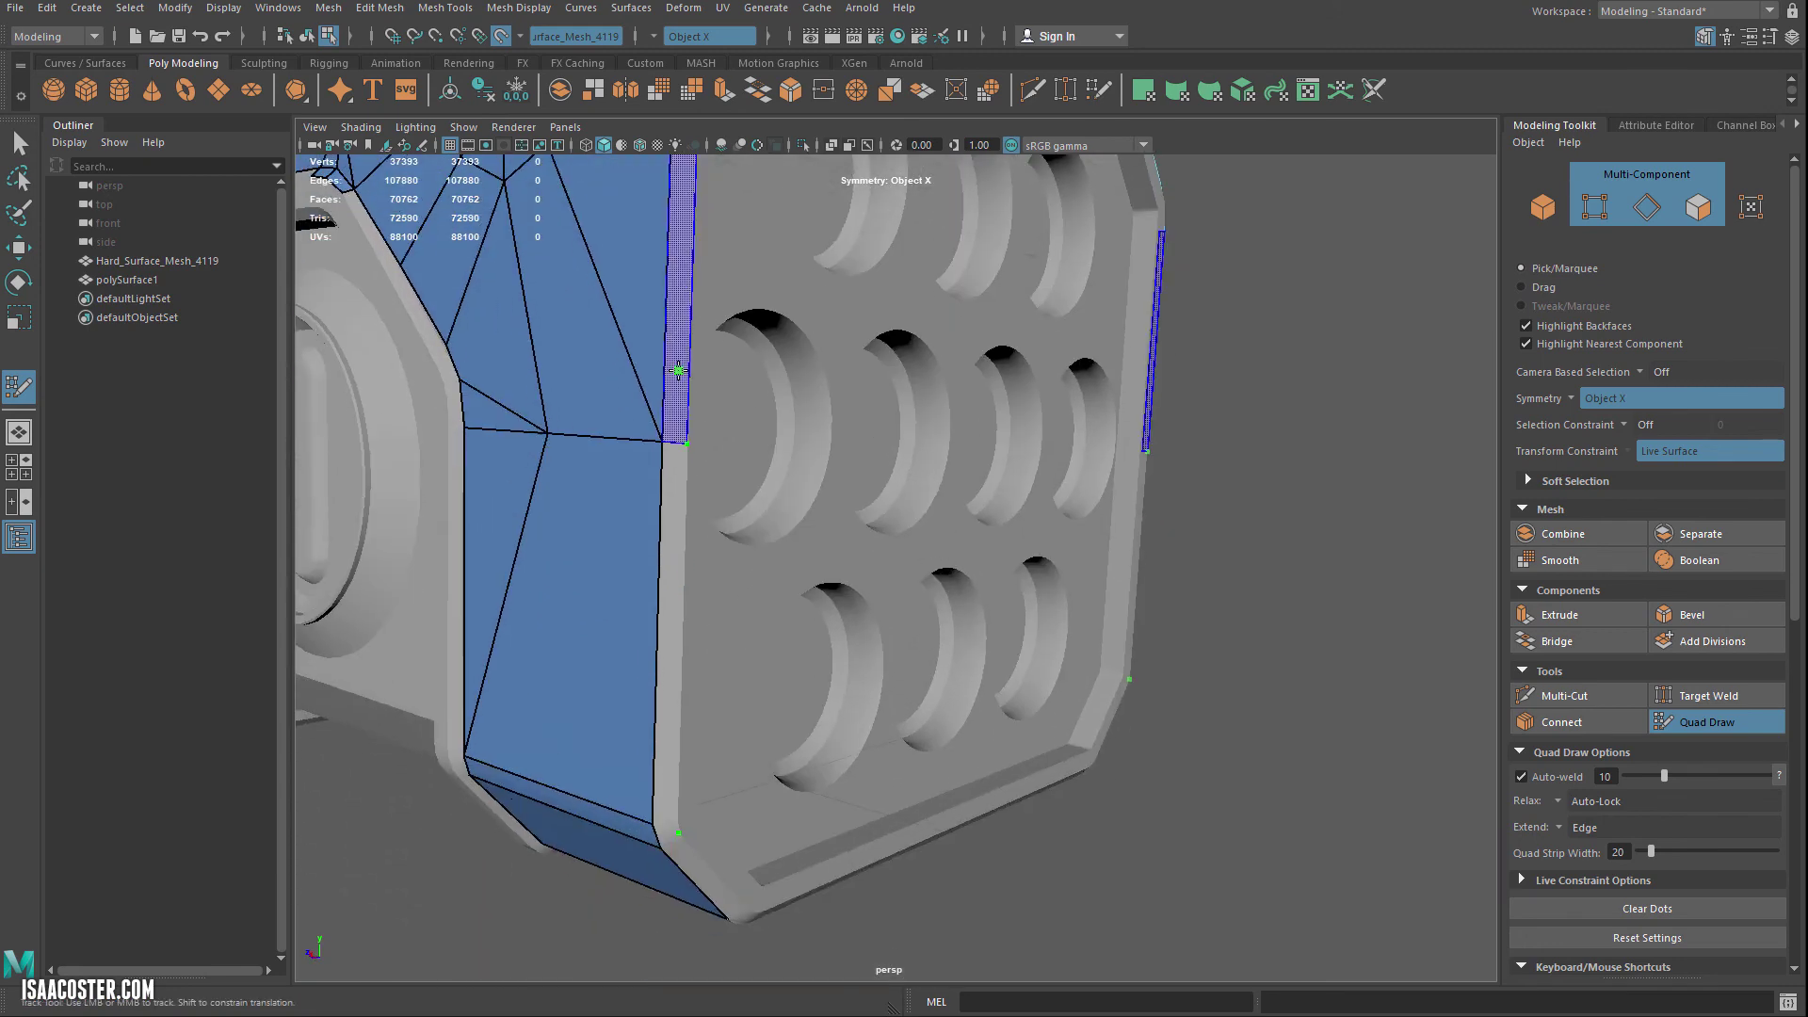
pyautogui.keyDown('shift'); pyautogui.click(686, 403); pyautogui.keyUp('shift')
pyautogui.keyDown('shift'); pyautogui.click(682, 528); pyautogui.keyUp('shift')
pyautogui.keyDown('alt'); pyautogui.moveTo(722, 561); pyautogui.dragTo(758, 446); pyautogui.keyUp('alt')
pyautogui.keyDown('shift'); pyautogui.click(745, 454); pyautogui.keyUp('shift')
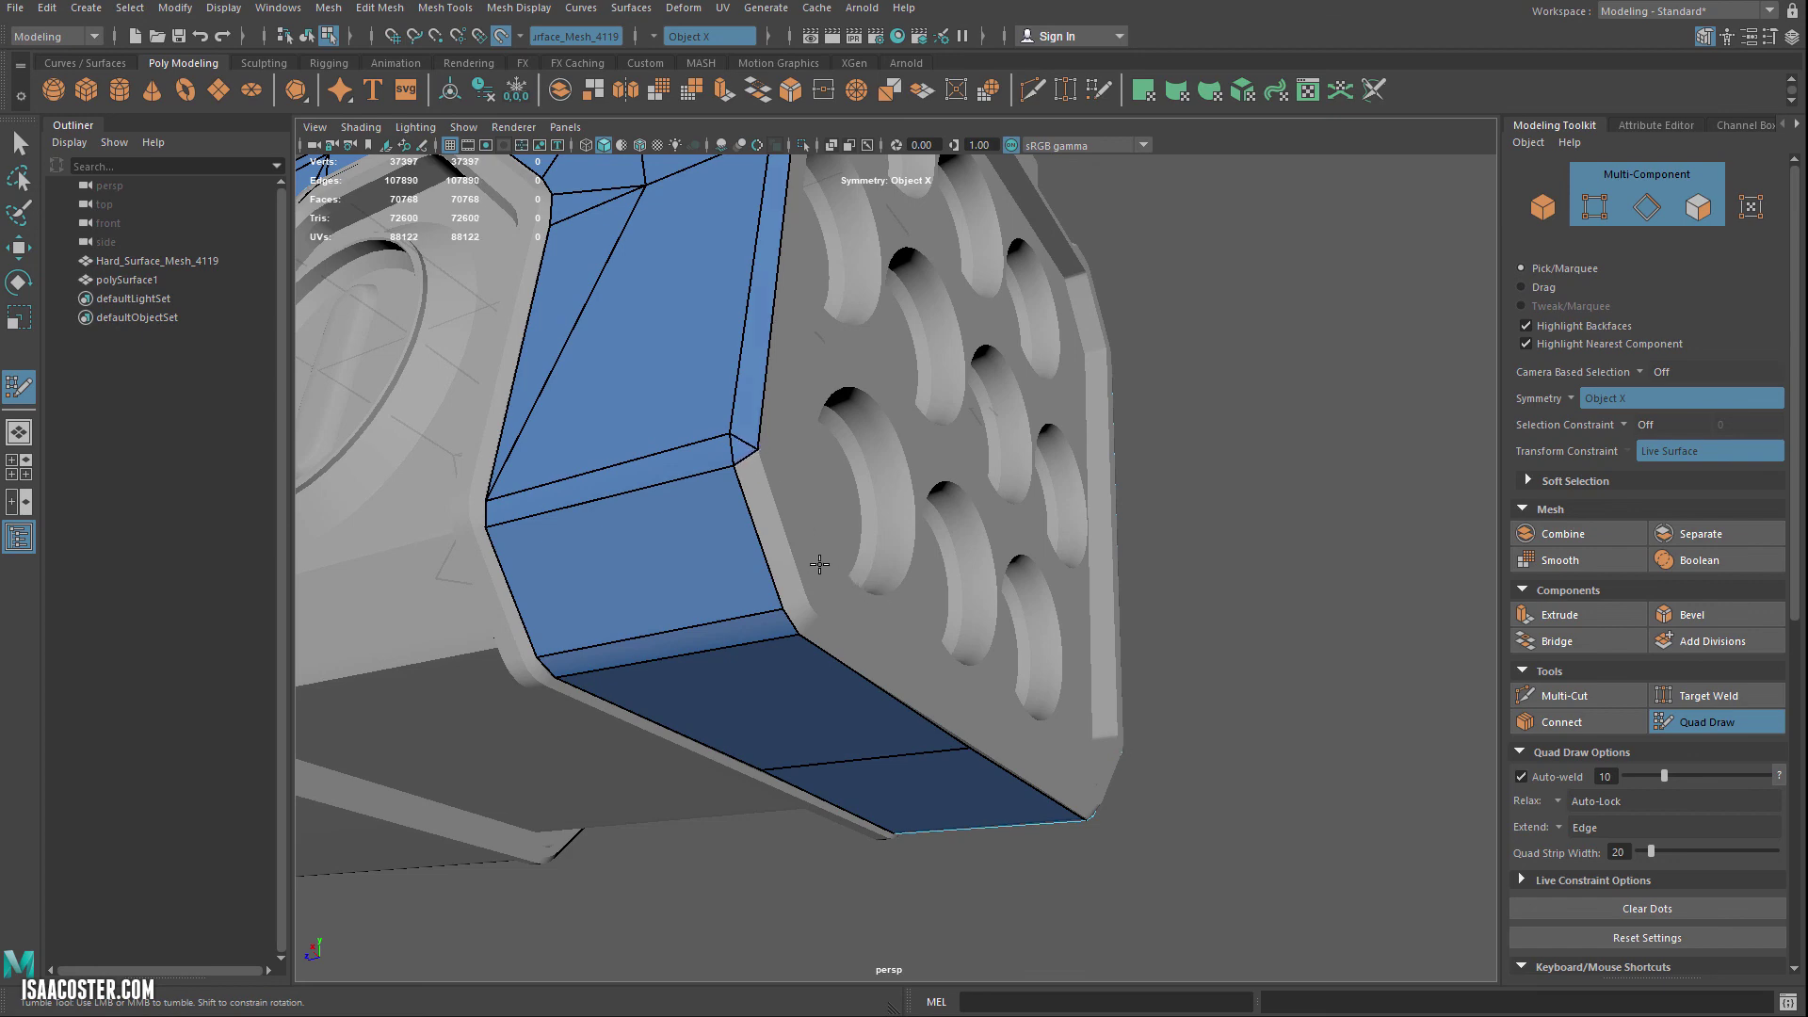
# Step: Place dots on the front rim at the bevel between the slanted lower corner and the underside and fill one small quad
pyautogui.keyDown('alt'); pyautogui.moveTo(816, 561); pyautogui.dragTo(769, 509); pyautogui.keyUp('alt')
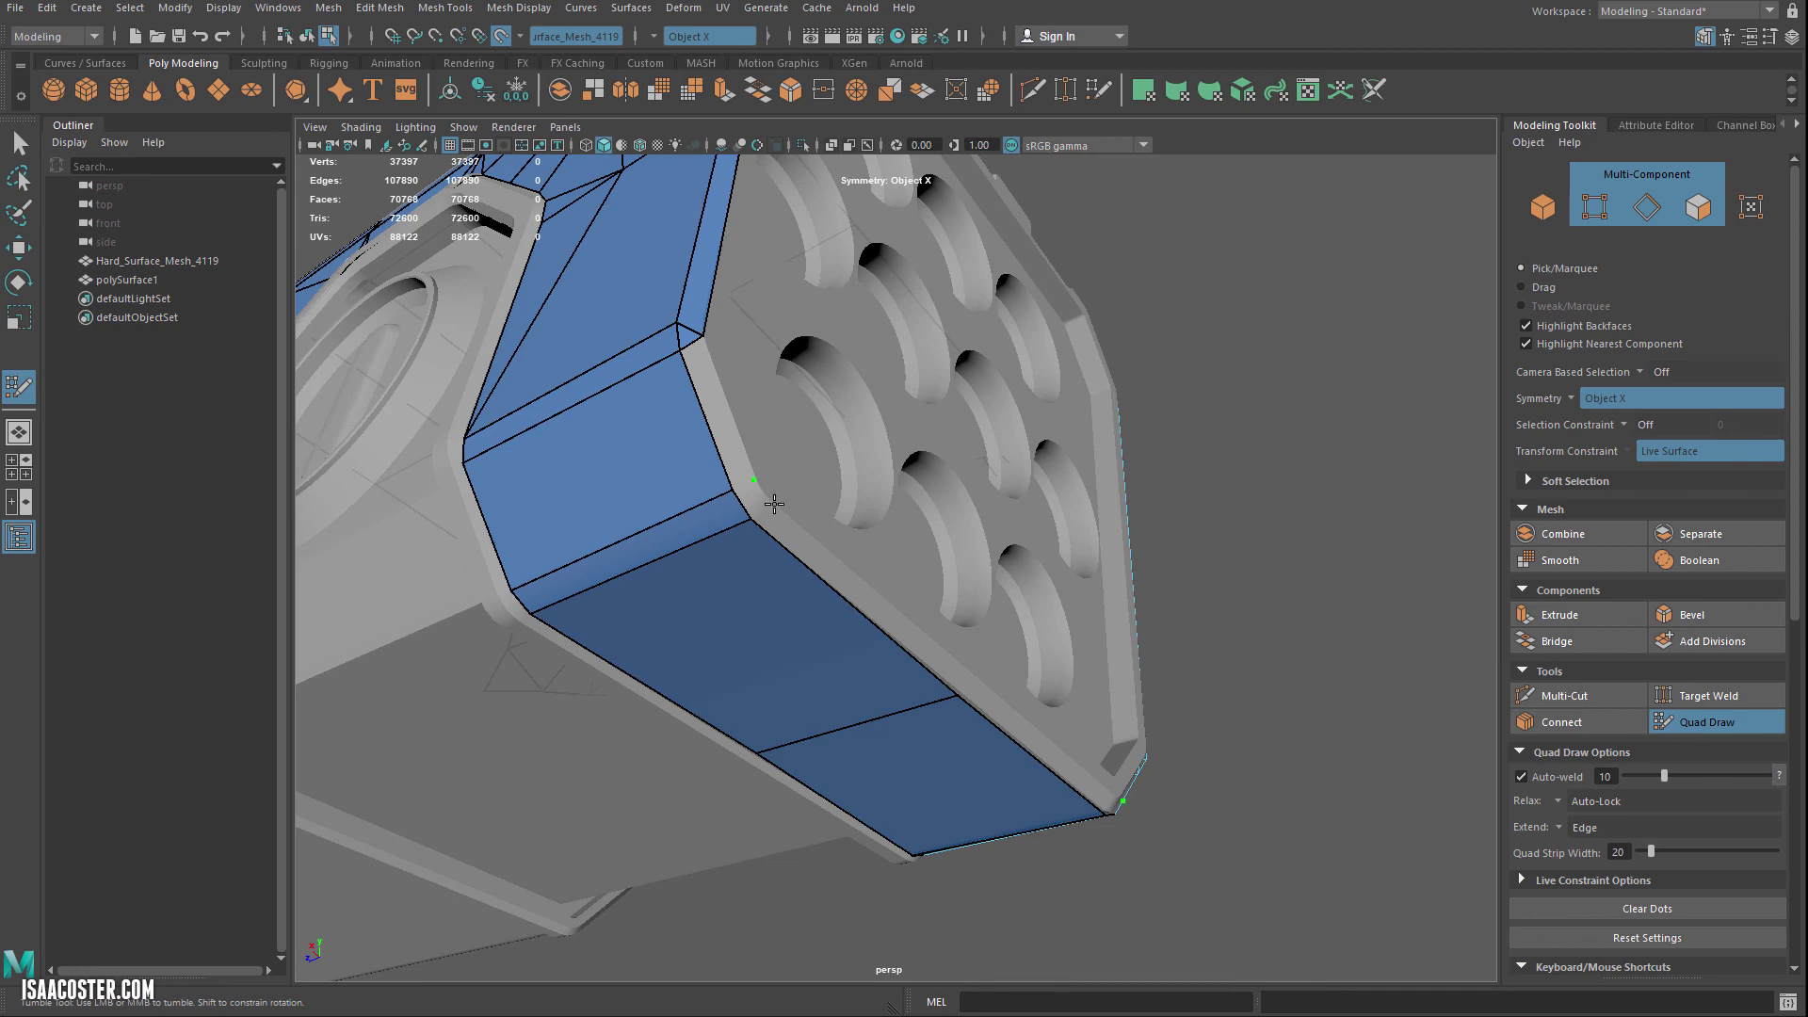
pyautogui.keyDown('shift'); pyautogui.click(774, 504); pyautogui.keyUp('shift')
pyautogui.moveTo(774, 508)
pyautogui.keyDown('alt'); pyautogui.mouseDown()
pyautogui.moveTo(678, 593)
pyautogui.moveTo(710, 618)
pyautogui.moveTo(751, 524)
pyautogui.moveTo(659, 524)
pyautogui.moveTo(585, 556)
pyautogui.moveTo(634, 643)
pyautogui.moveTo(510, 572)
pyautogui.mouseUp(); pyautogui.keyUp('alt')
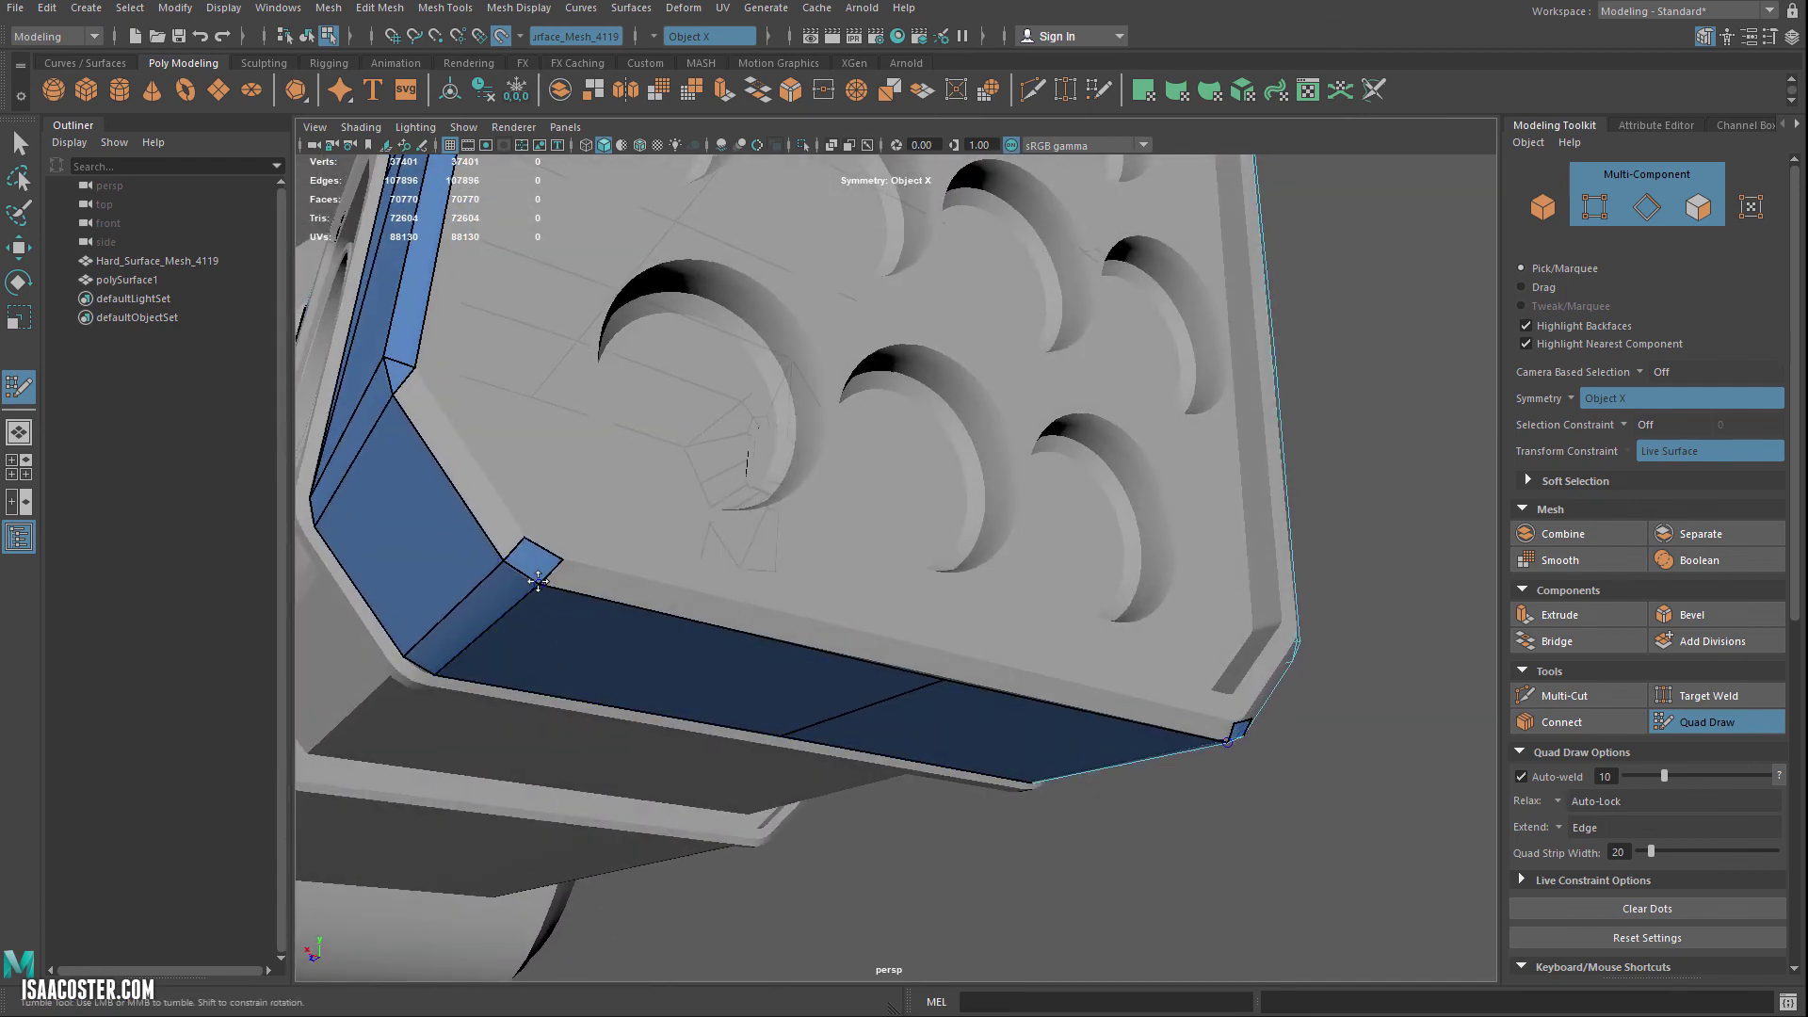